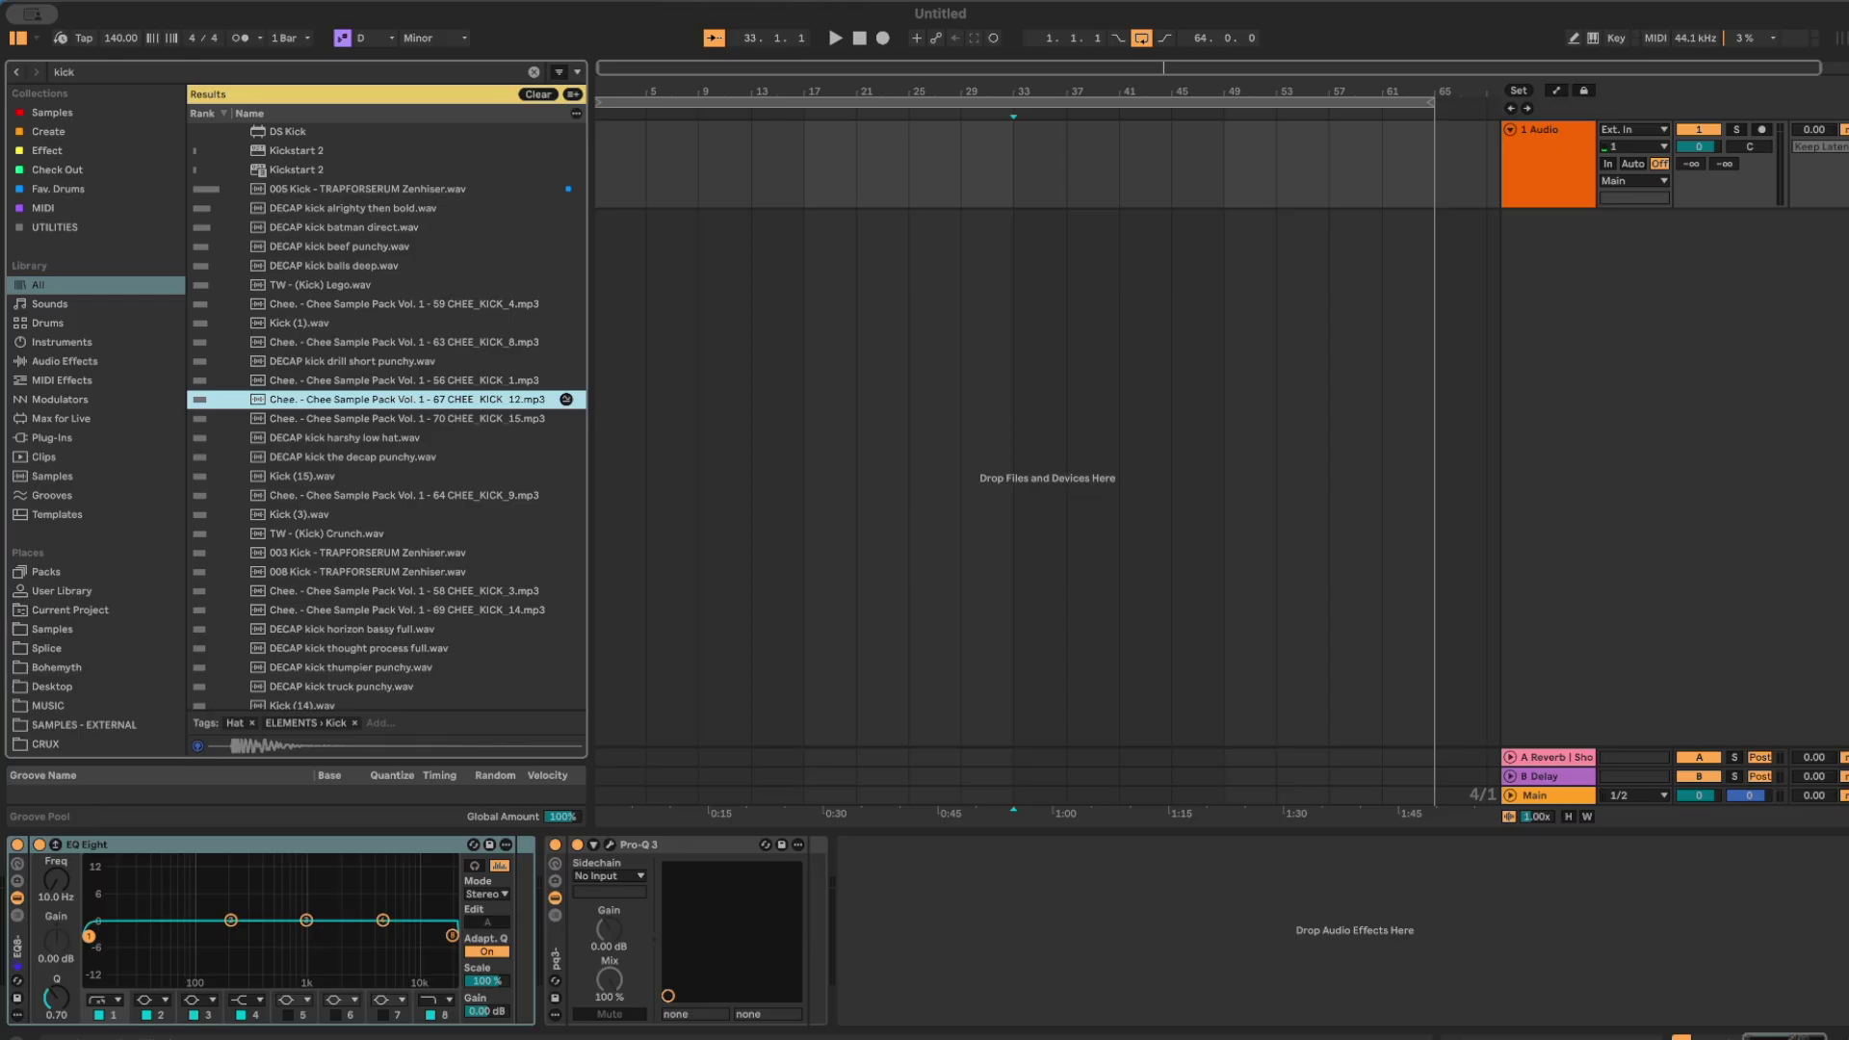
Search the browser for "snare".
left_click(799, 315)
scroll(797, 313, "left", 1)
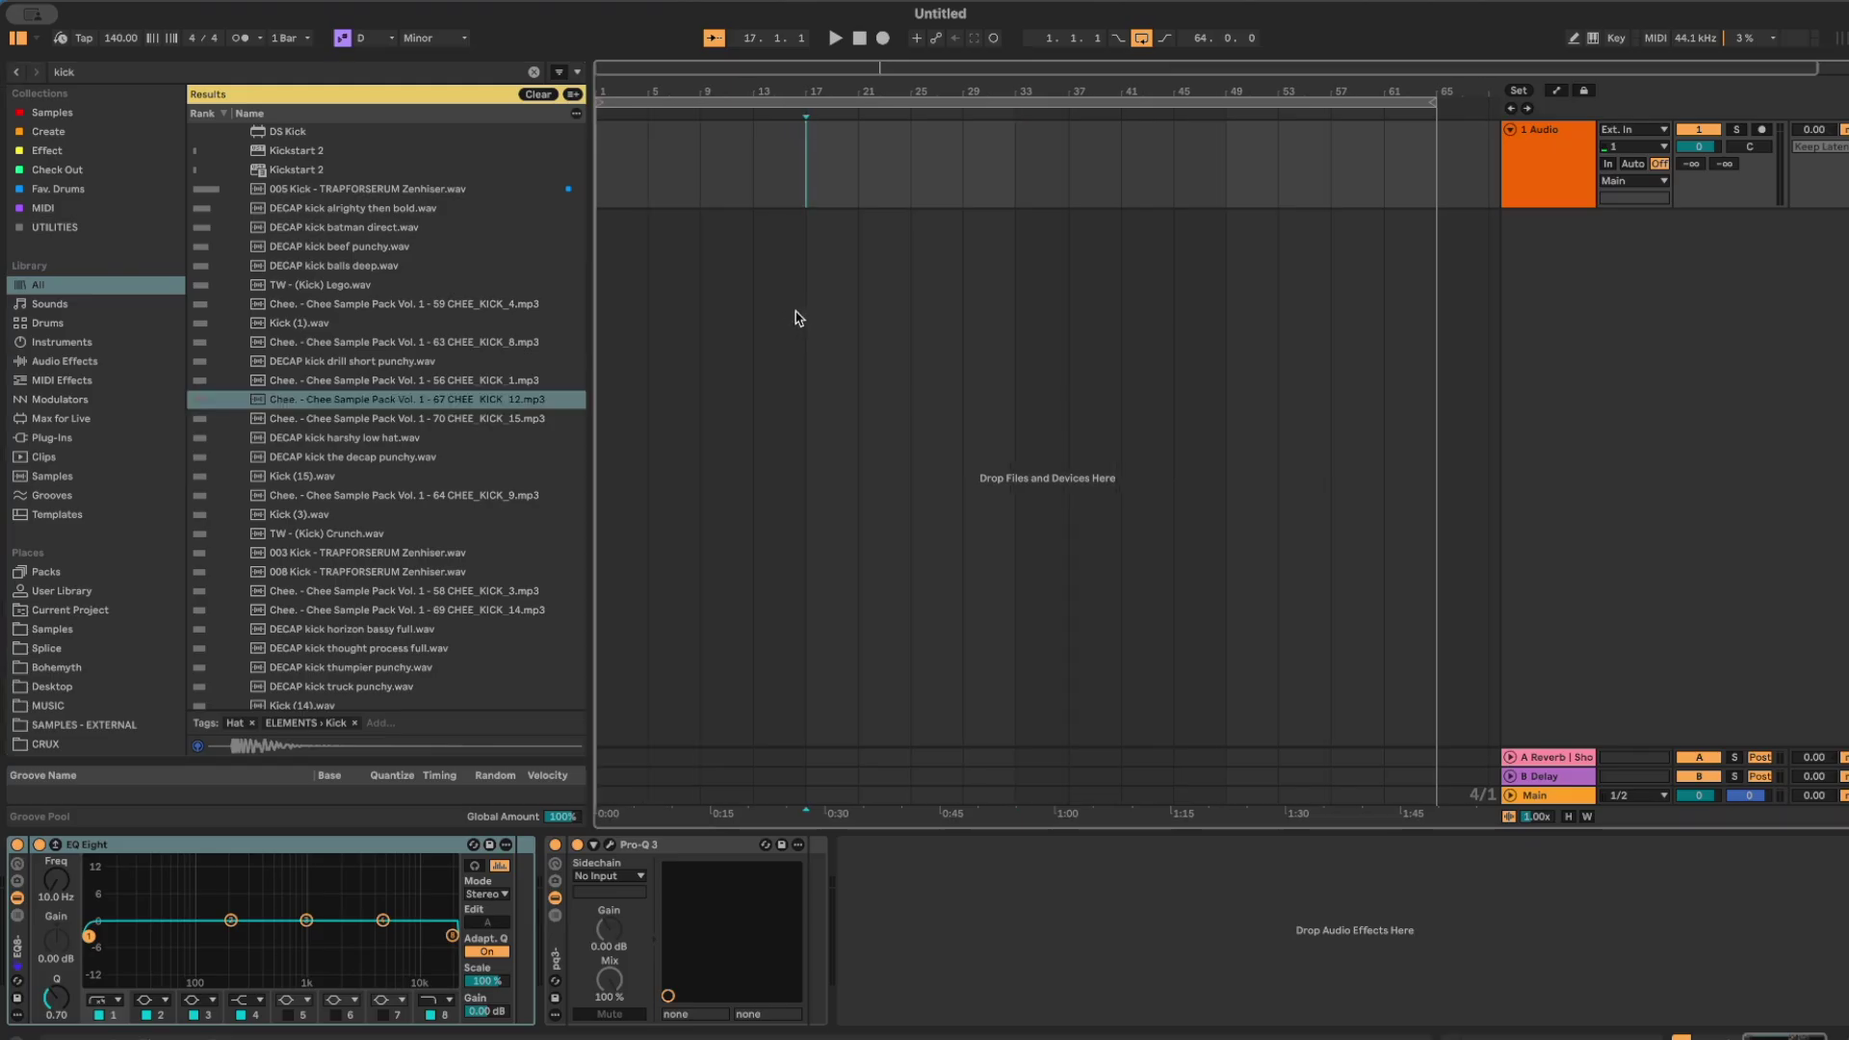
key("ctrl+f")
type("sn")
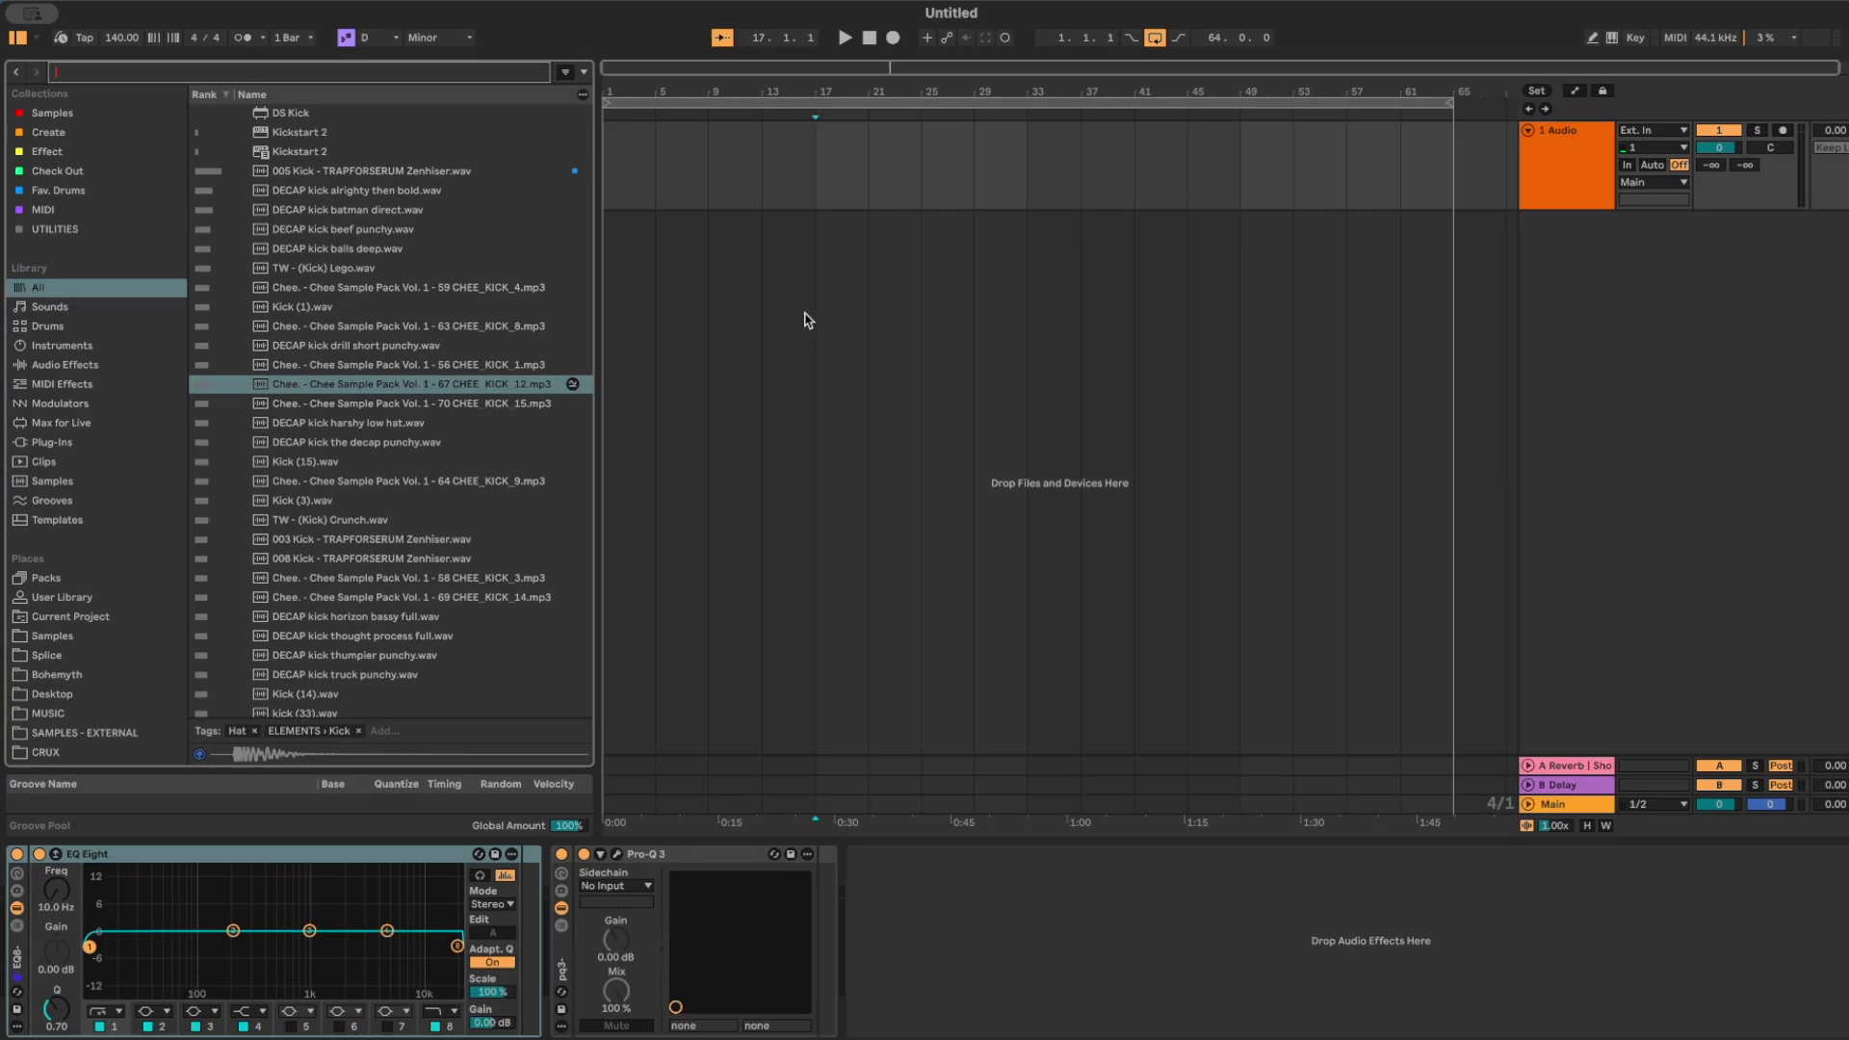
type("are")
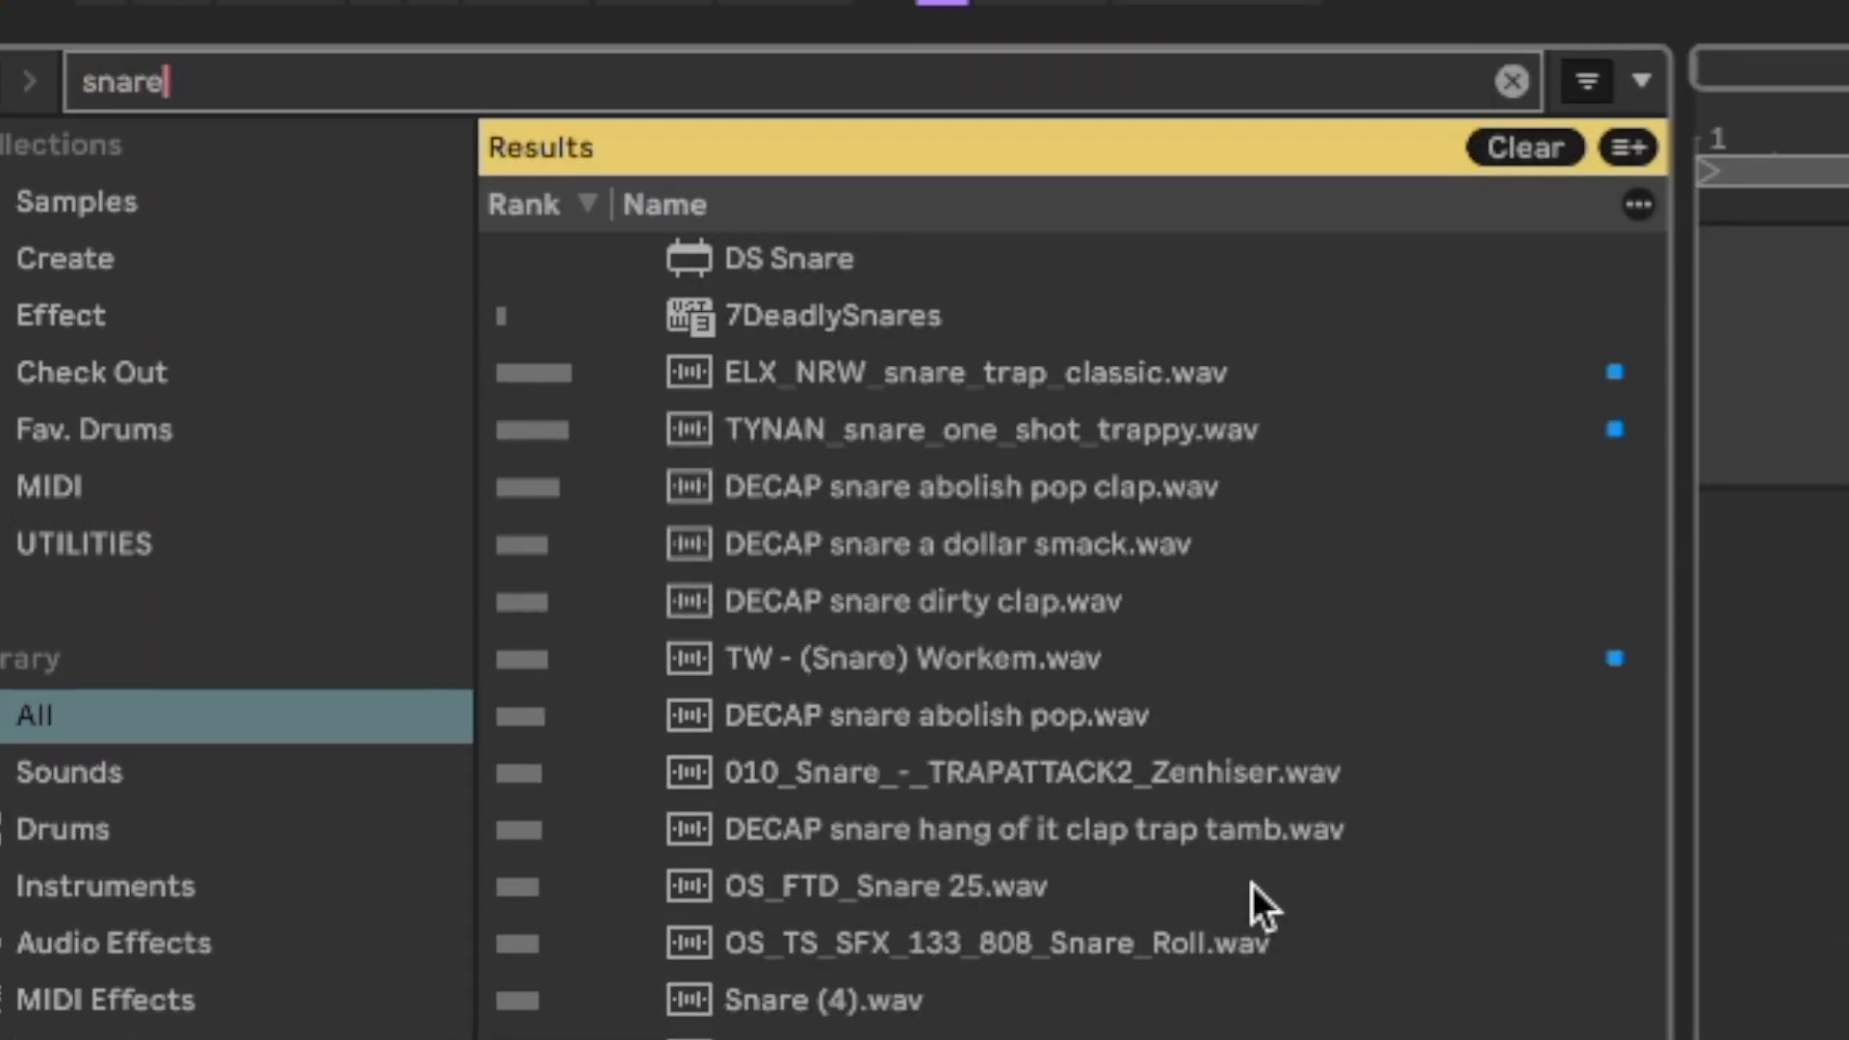
Audition the snare samples in the search results, including TYNAN_snare_one_shot_trappy.wav and its neighbours.
key("Down")
key("Down")
key("Down")
key("Down")
key("Down")
key("Down")
key("Down")
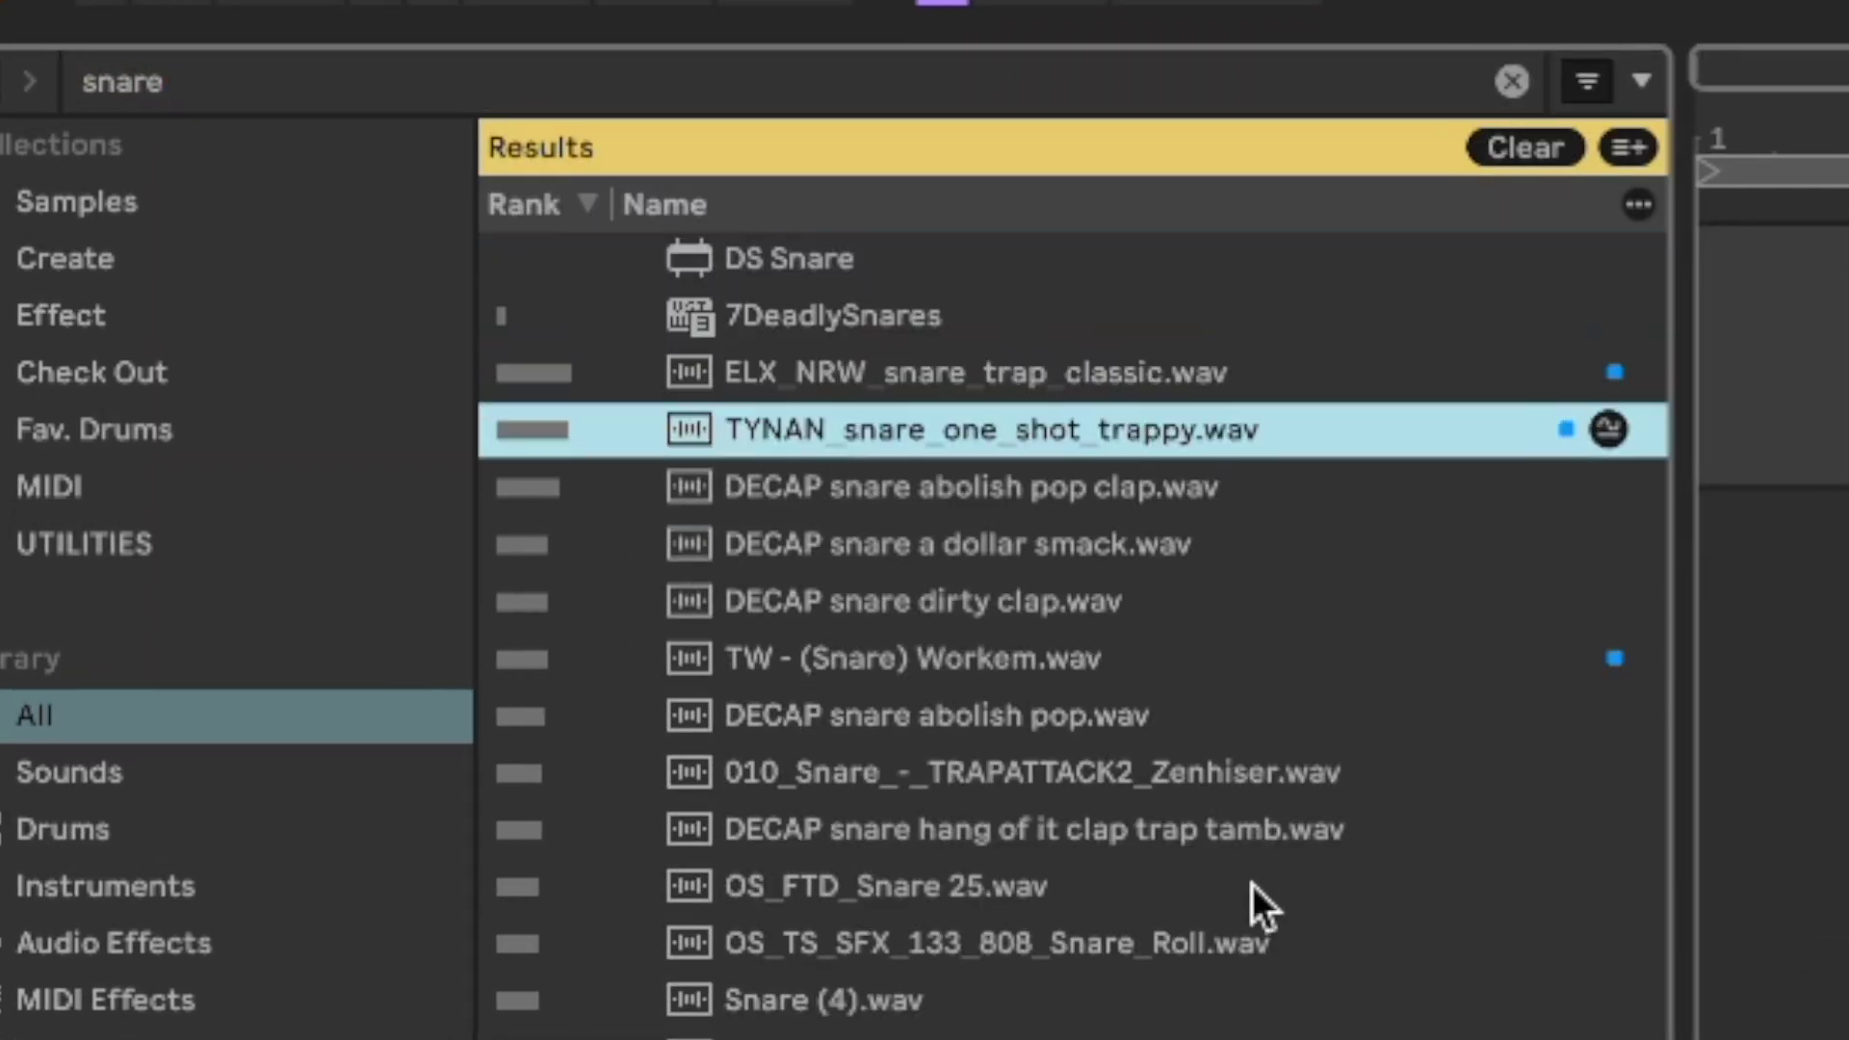
key("Up")
Replace the browser search with "kick" and then with "ott".
left_click(1512, 81)
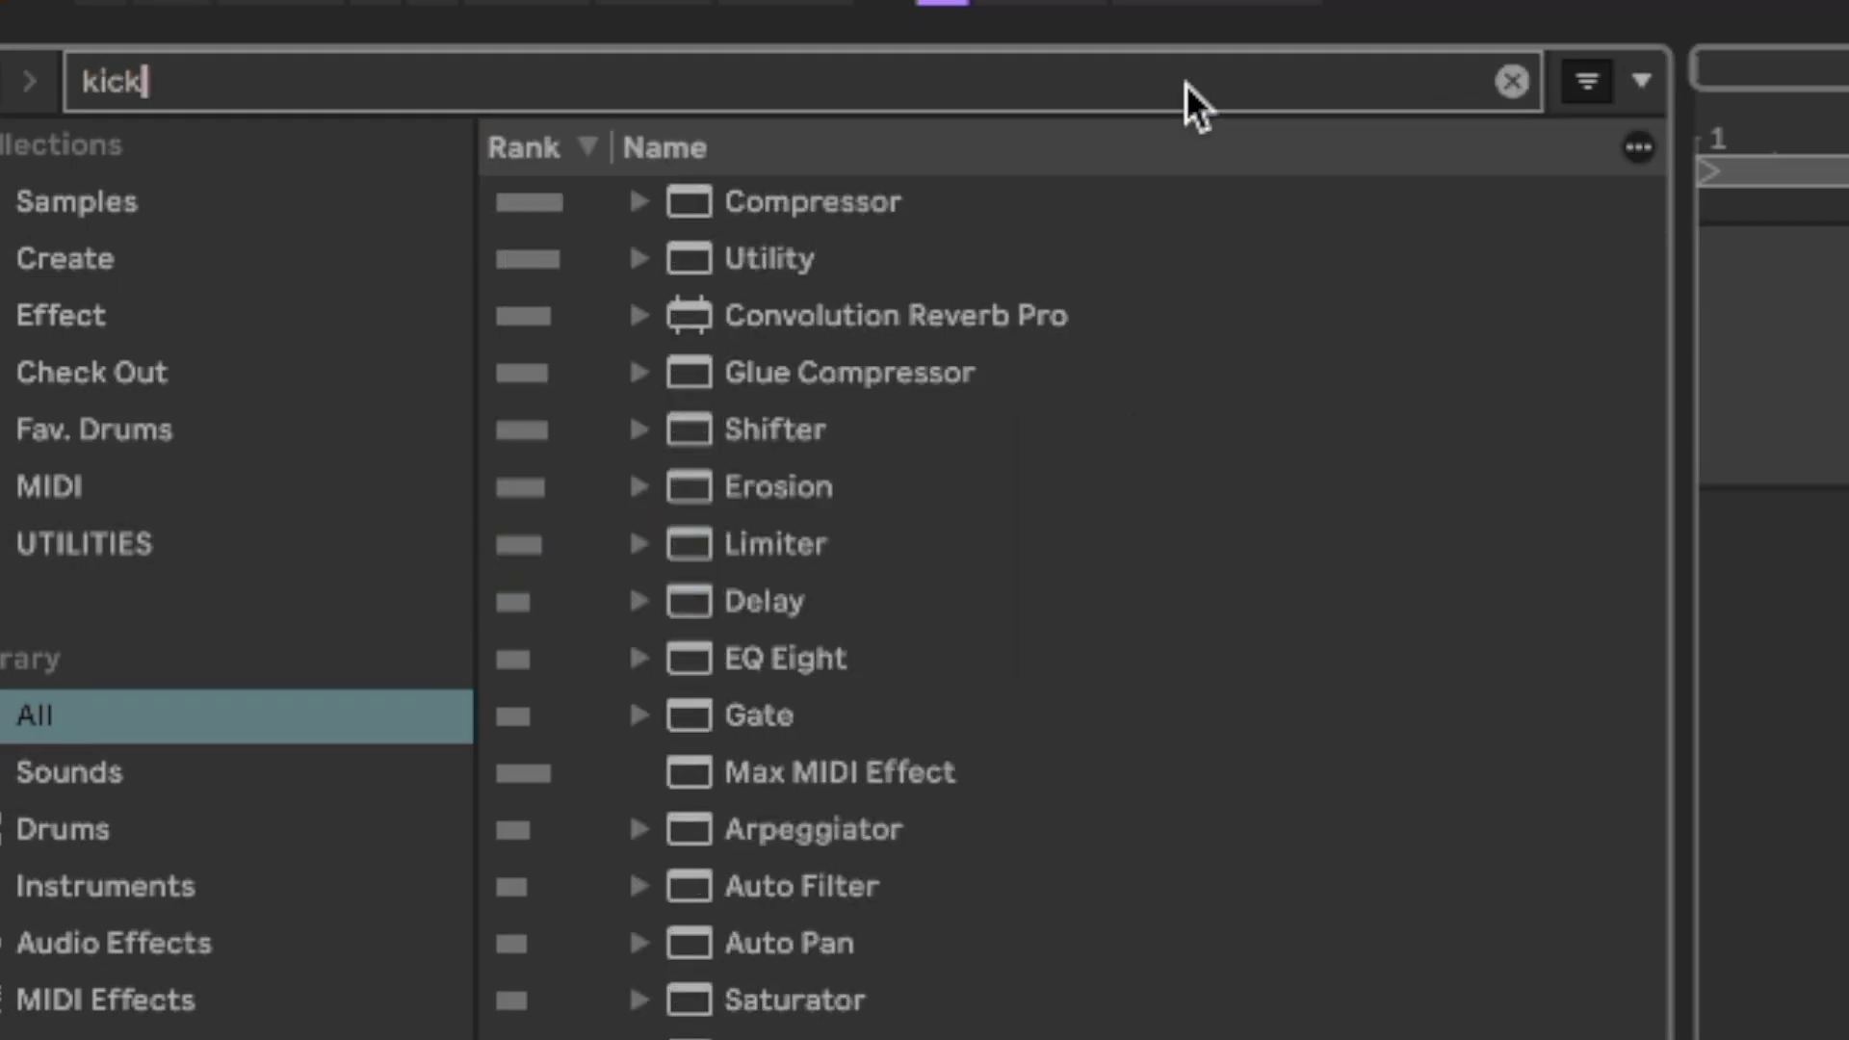
type("kick")
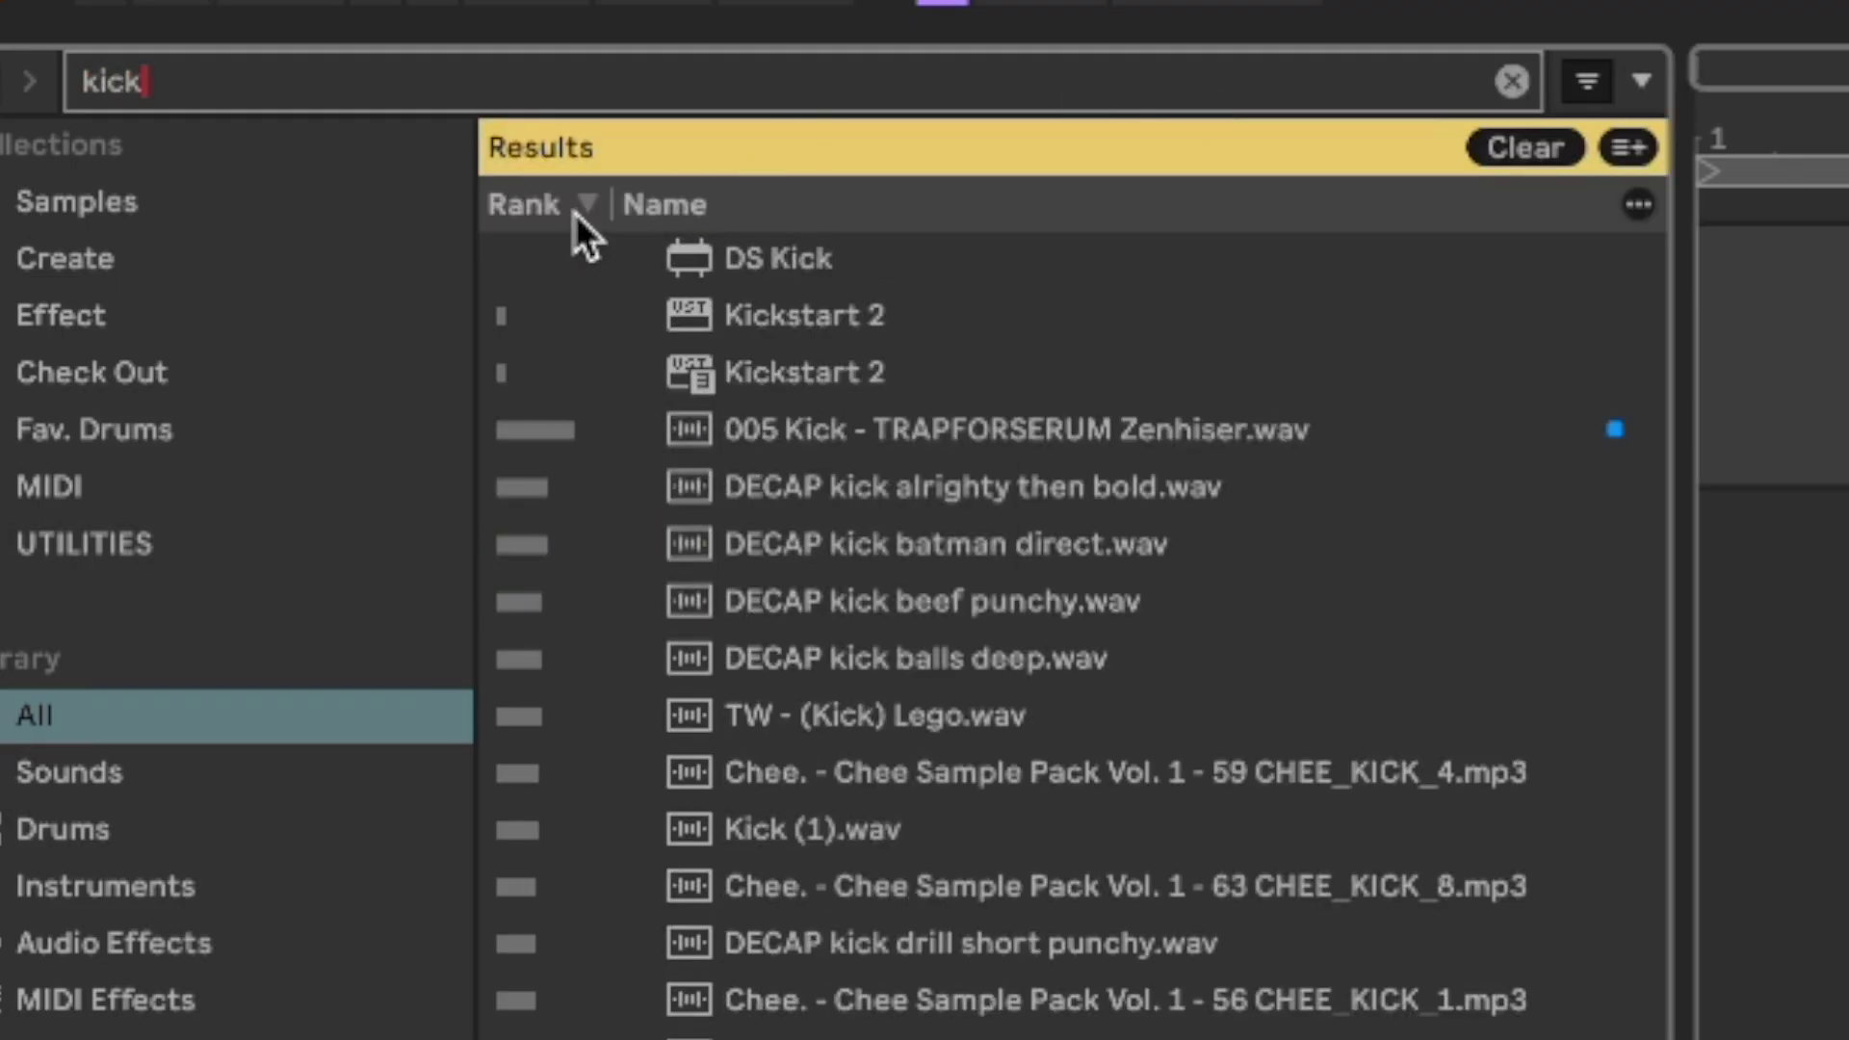
key("BackSpace")
key("BackSpace")
key("BackSpace")
key("BackSpace")
type("ott")
Search the browser for "serum" and check how the results are ordered by rank.
key("BackSpace")
key("BackSpace")
key("BackSpace")
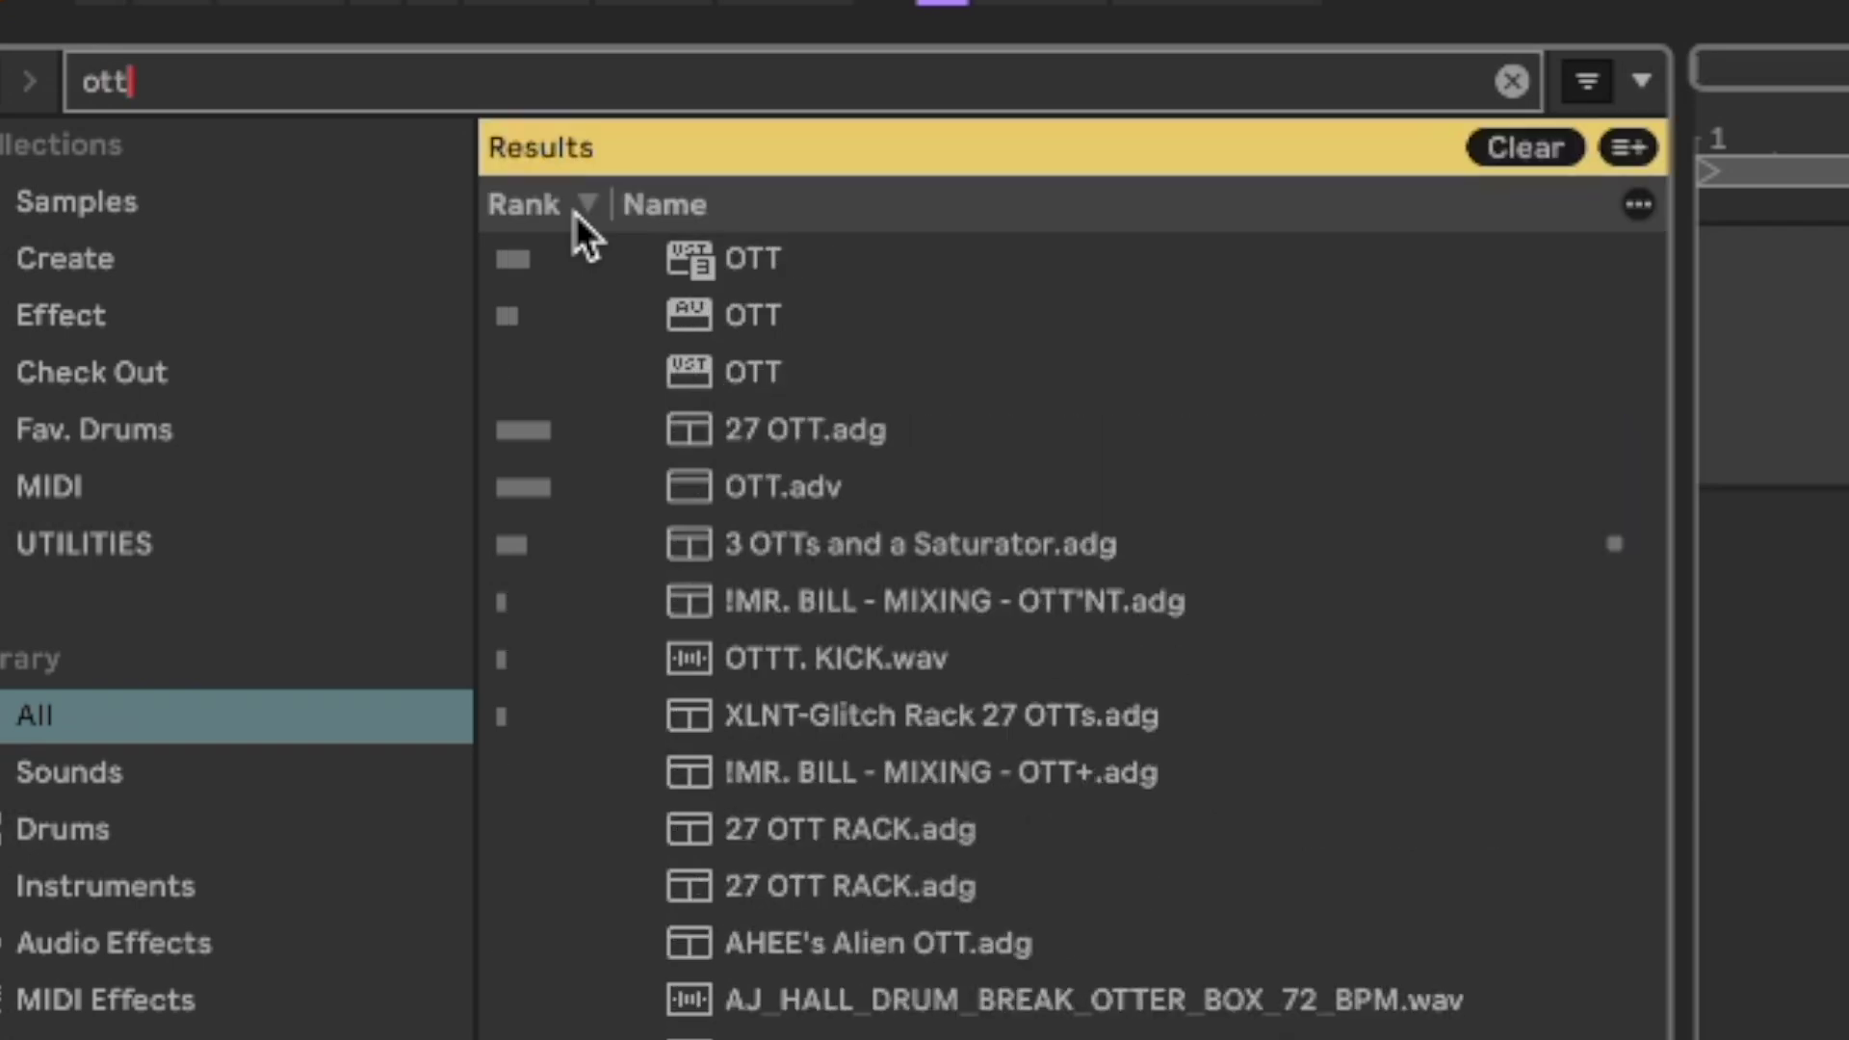
type("serum")
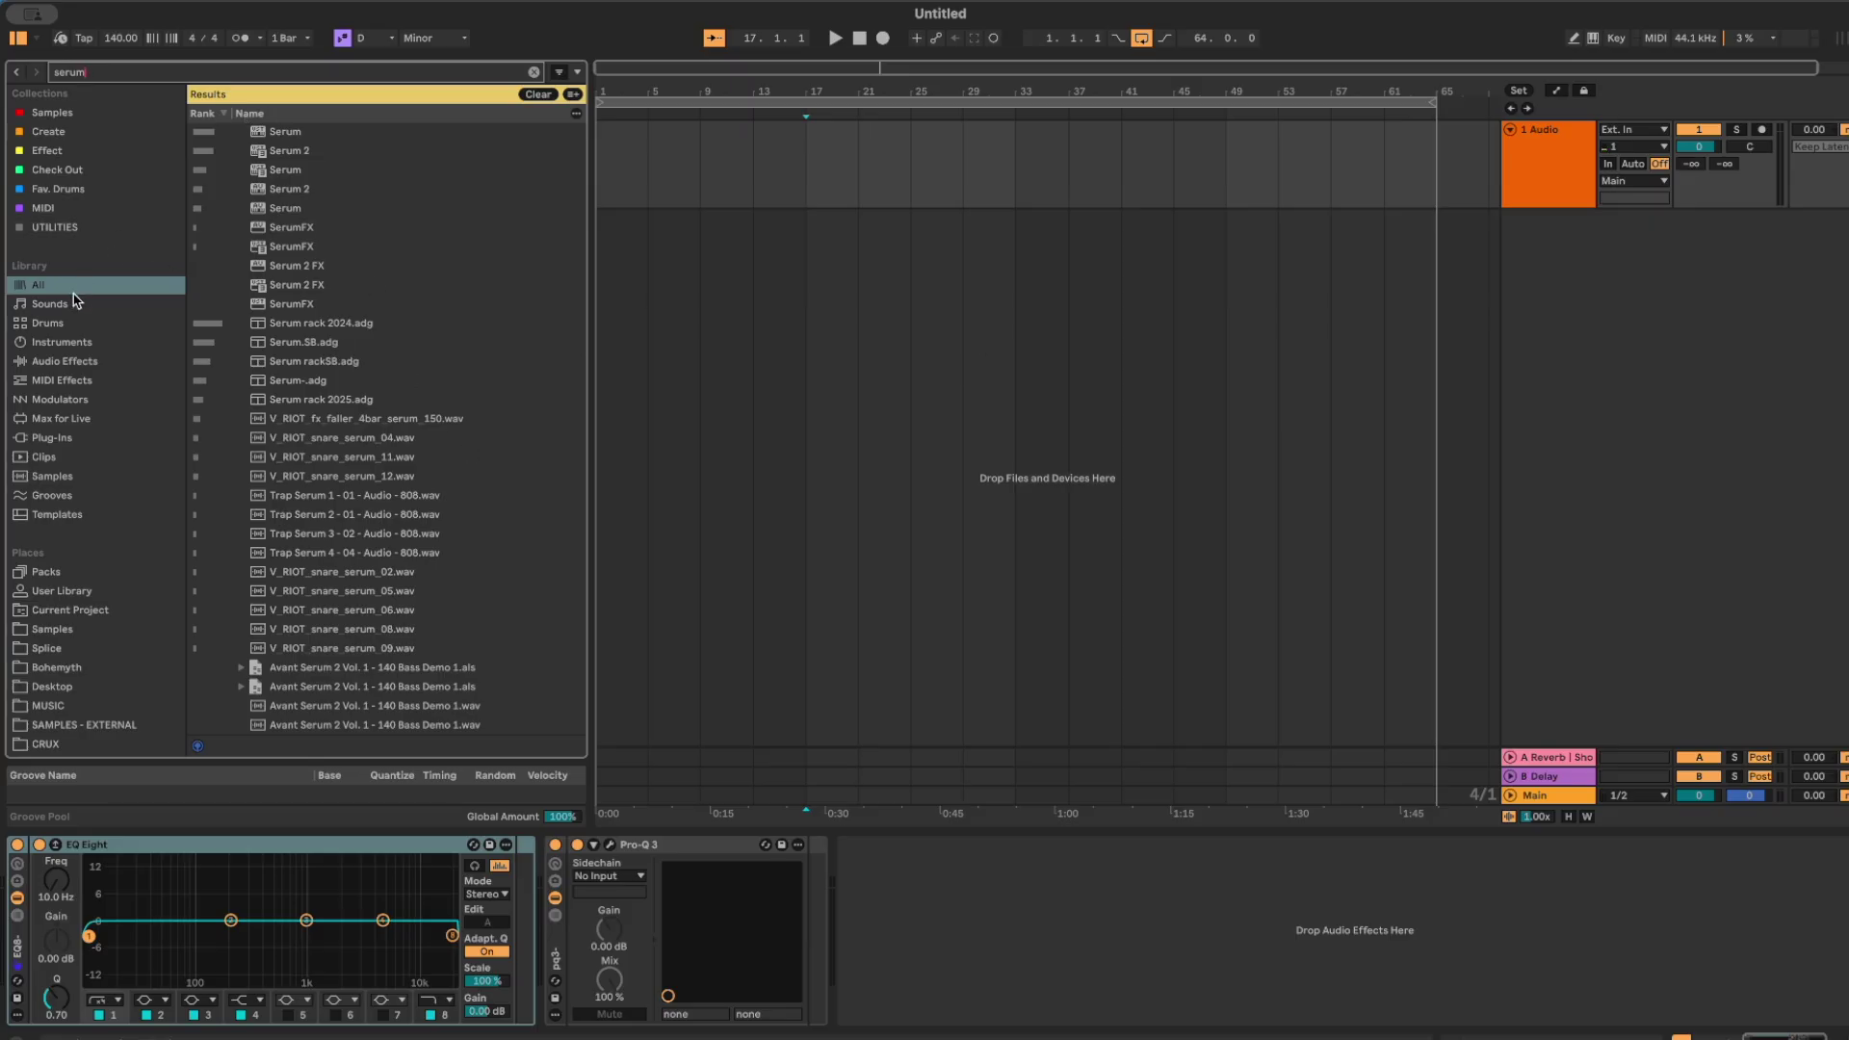
left_click(226, 115)
left_click(225, 115)
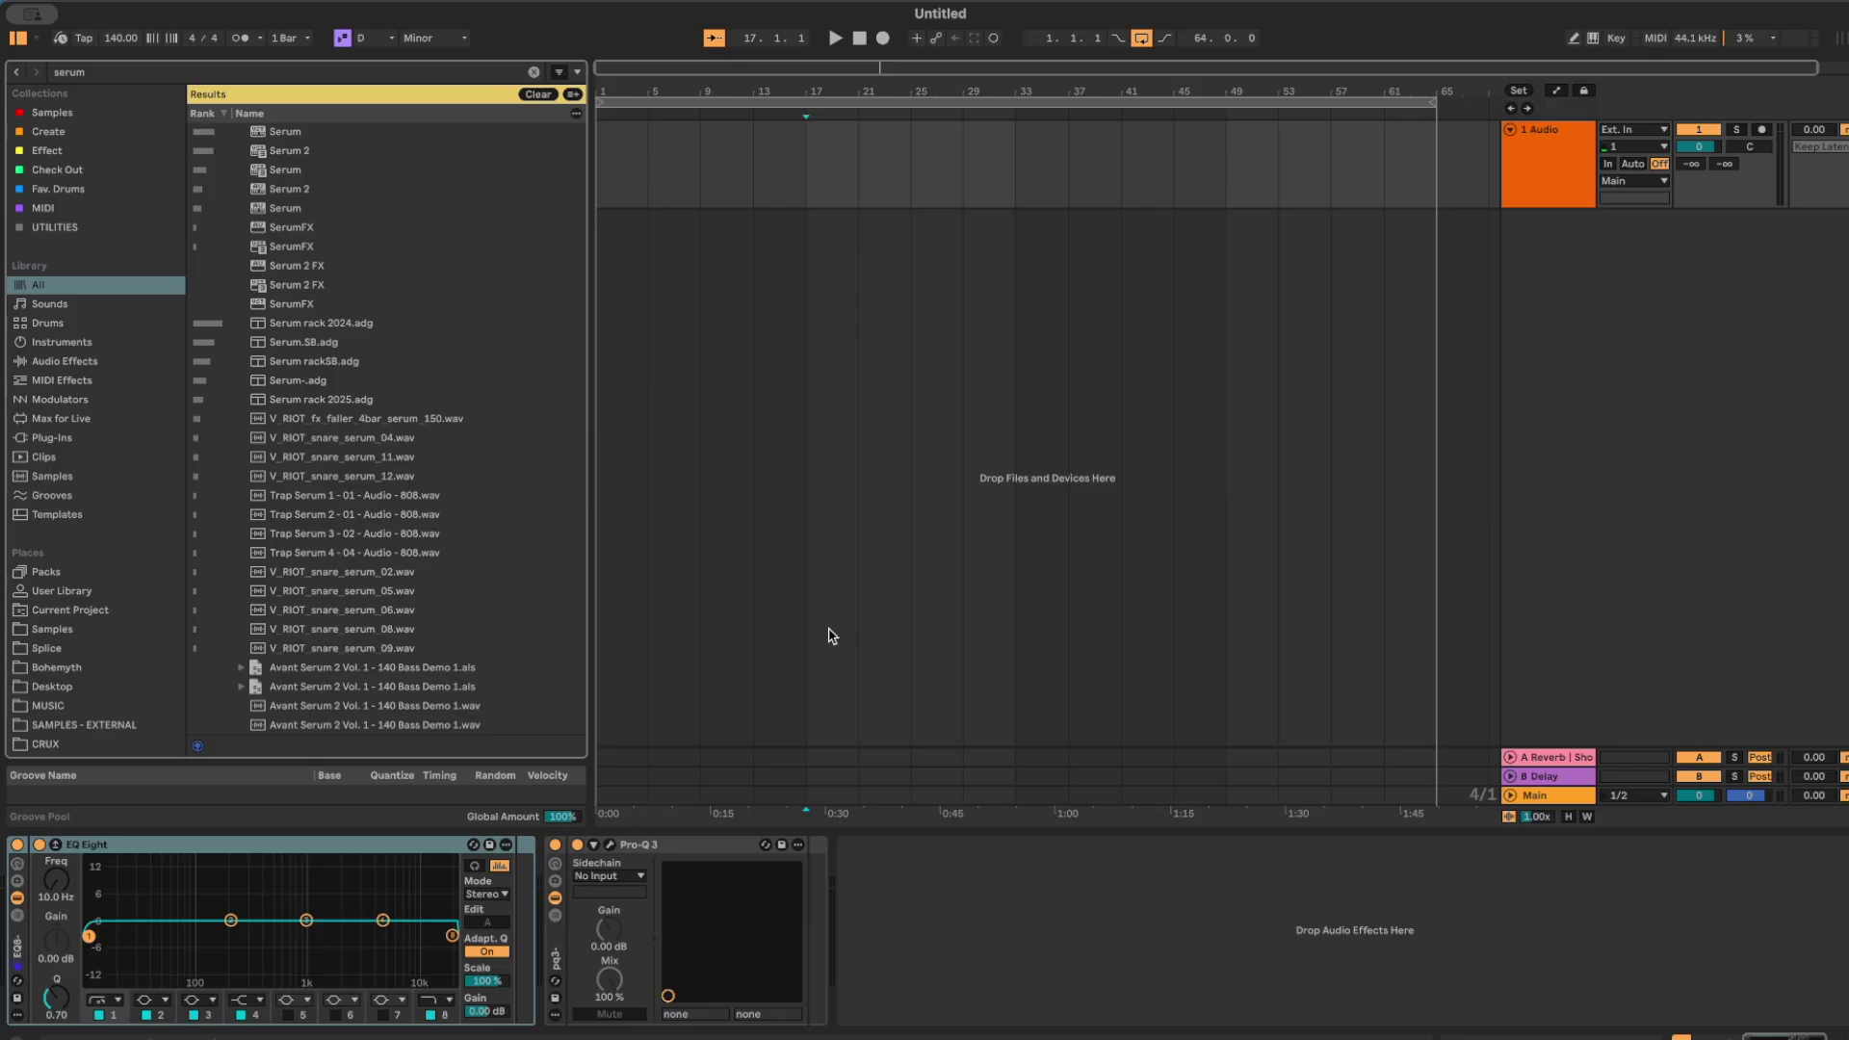
Search the browser for "snare" again and clear the query.
key("super+f")
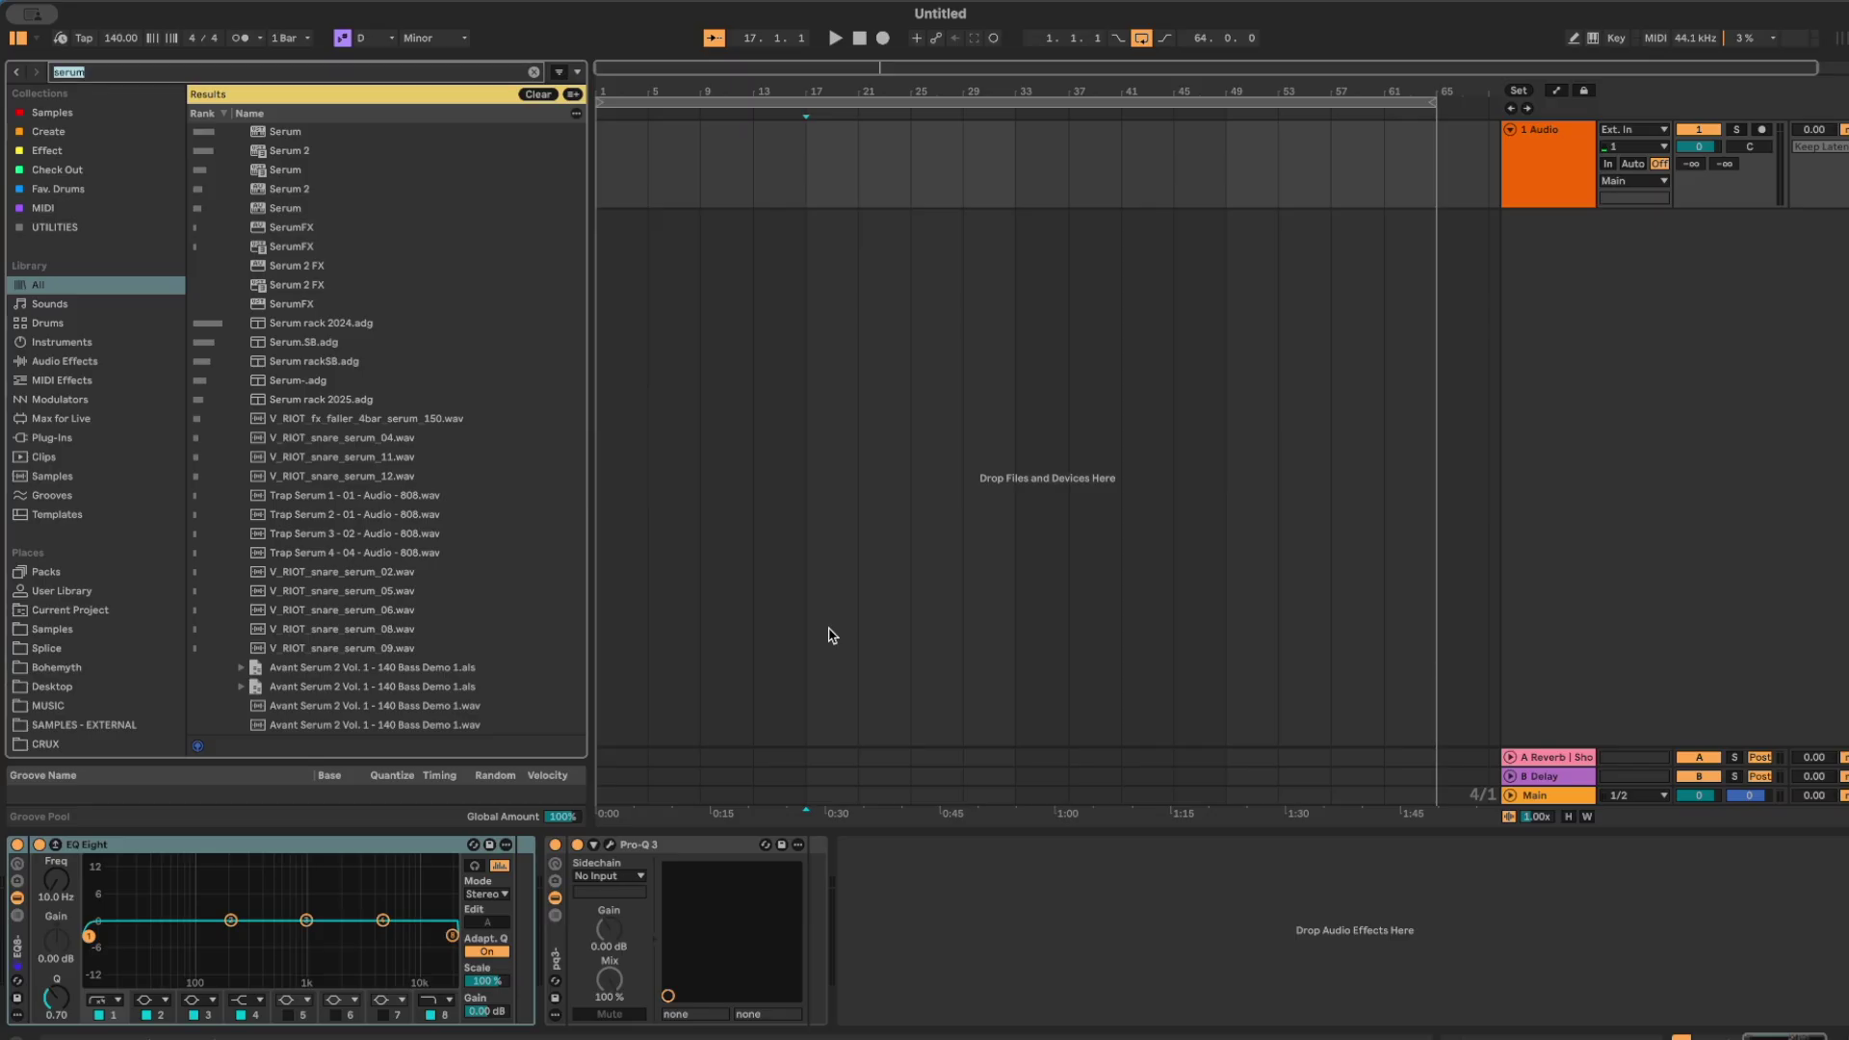
type("snare")
key("BackSpace")
key("BackSpace")
key("BackSpace")
key("BackSpace")
key("BackSpace")
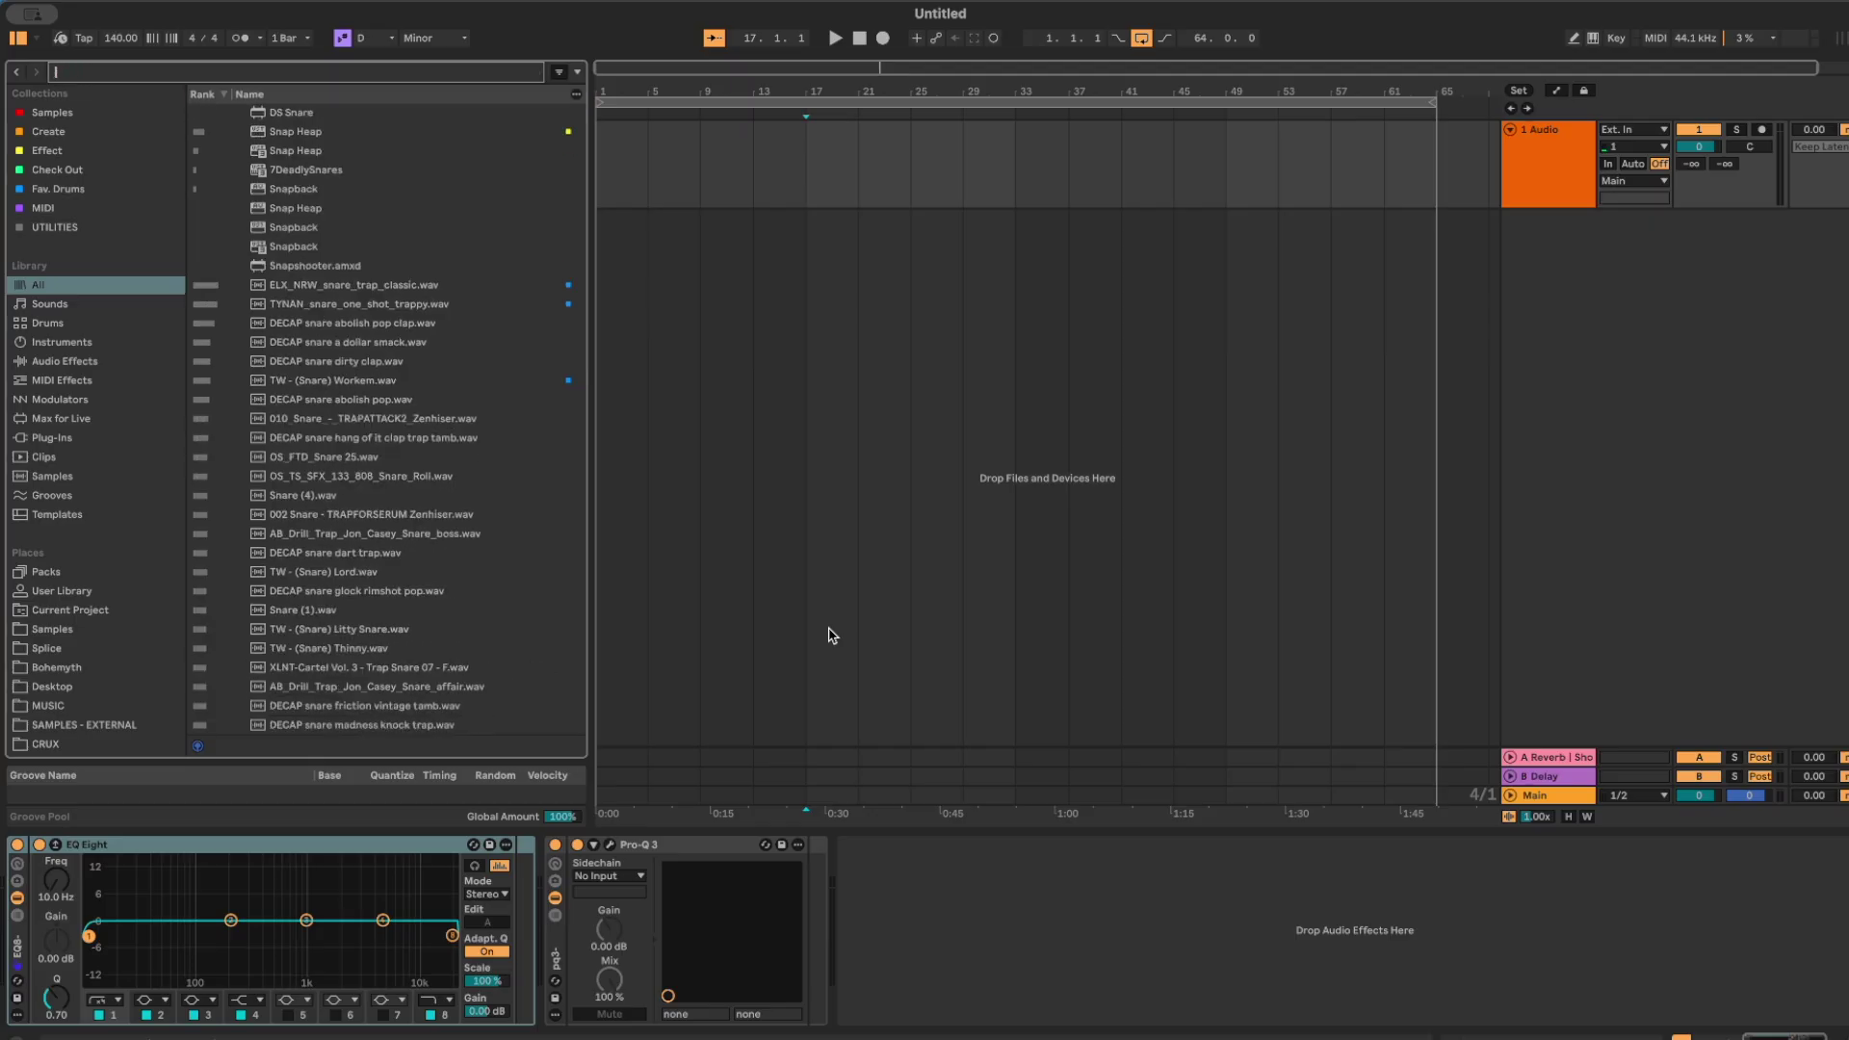
Search the browser for "bass" and clear the query.
type("bass")
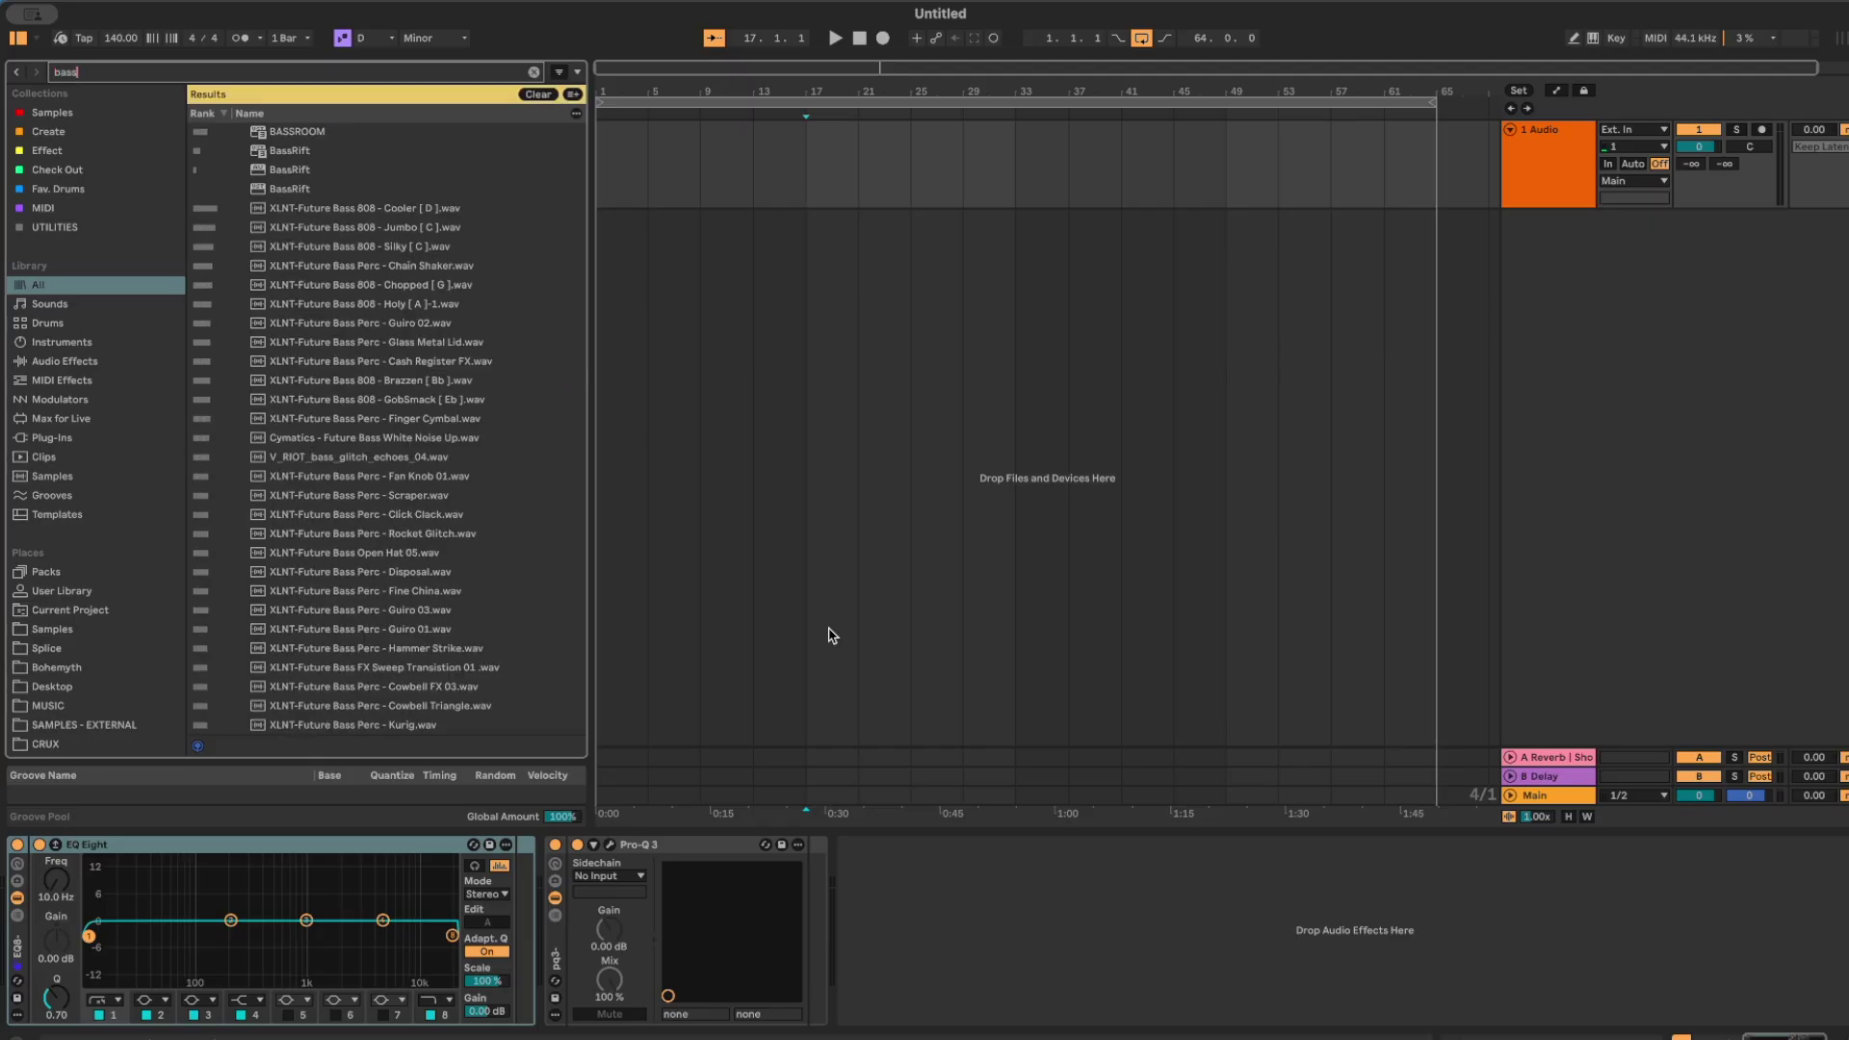
key("ctrl+a")
key("BackSpace")
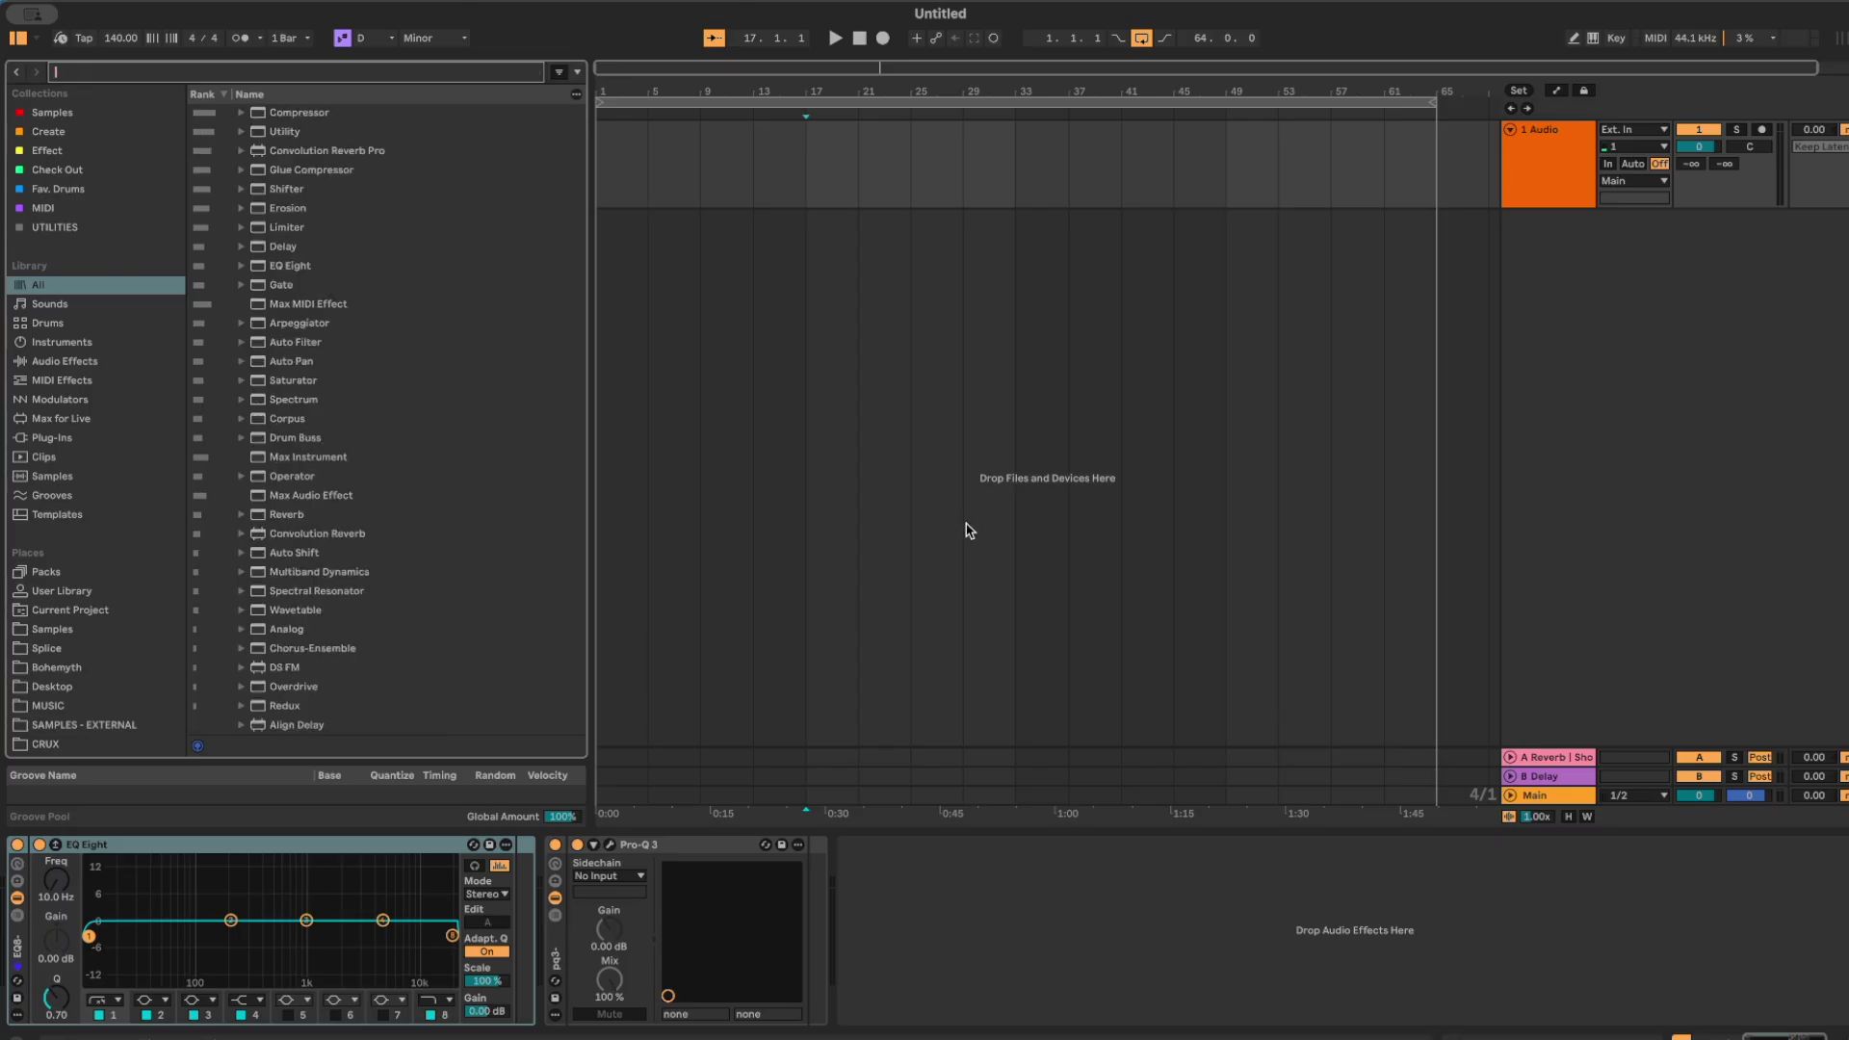
Search the browser for "simpler" and load Simpler onto a new MIDI track below the audio track.
left_click(1029, 486)
key("super+f")
type("simpler")
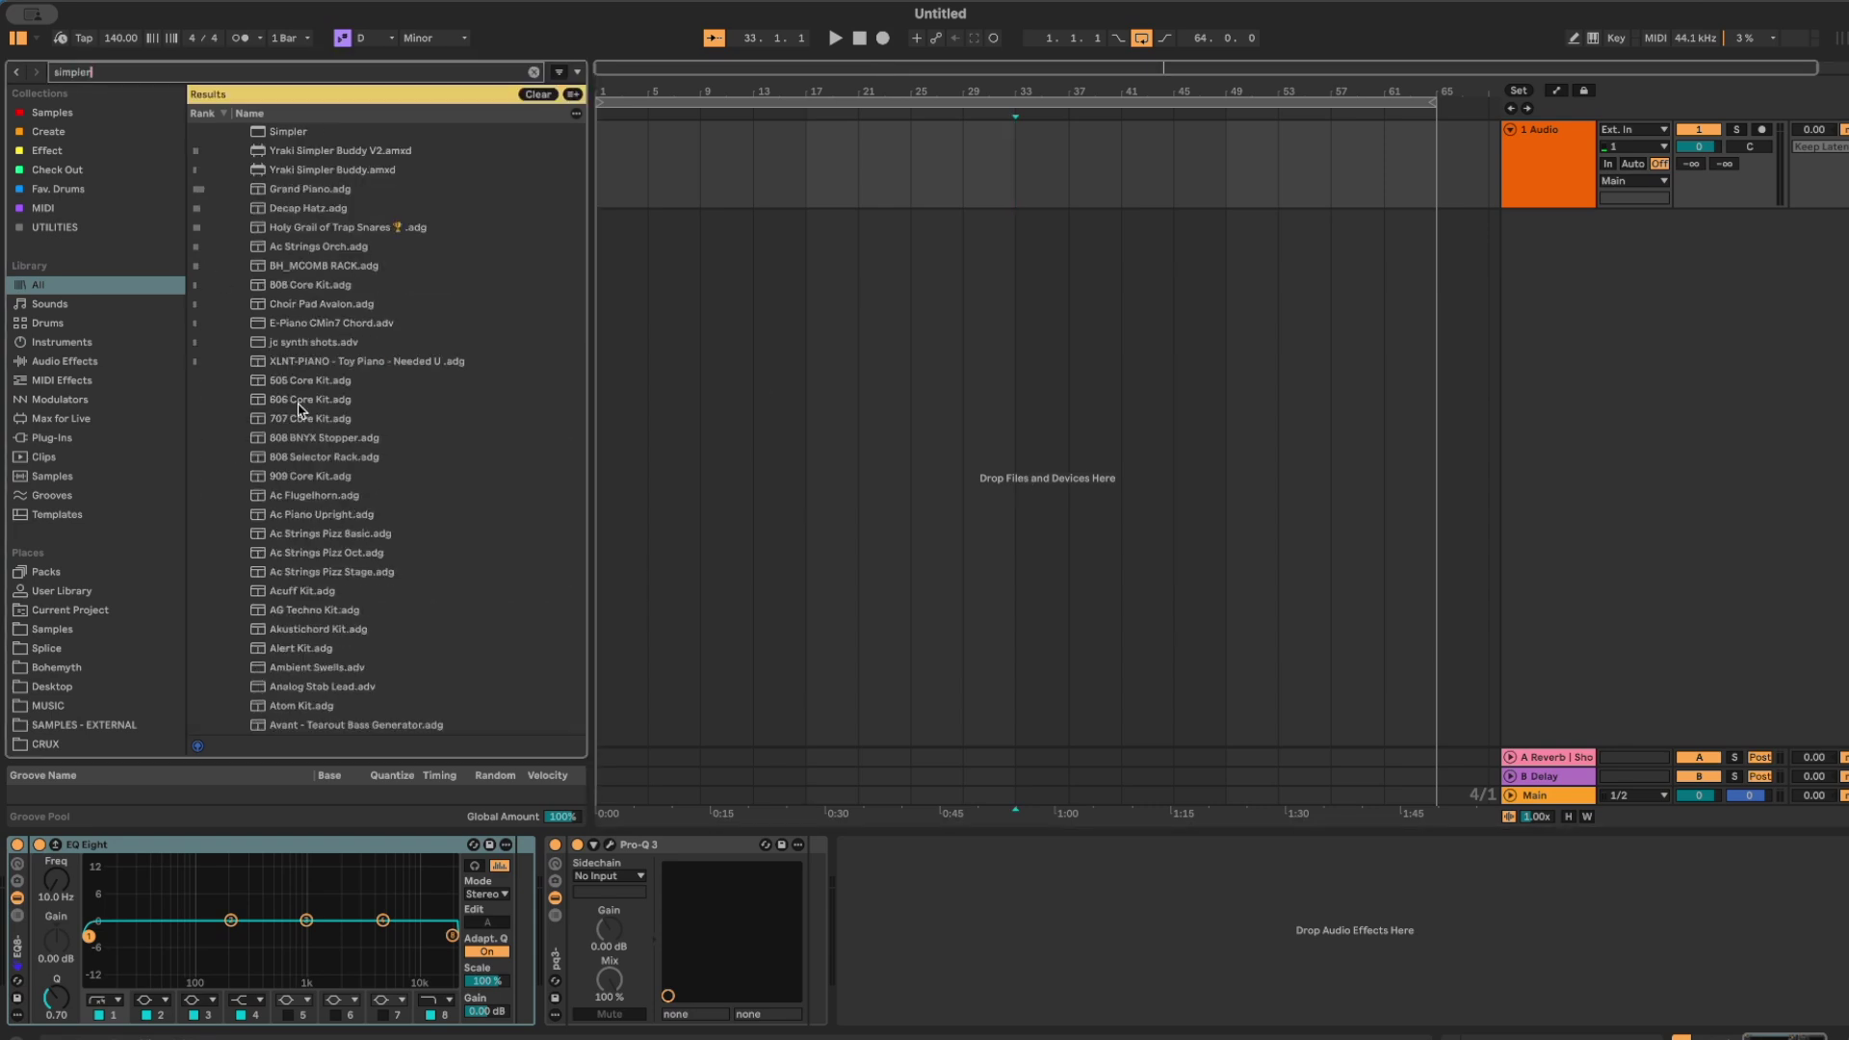
left_click_drag(322, 135, 354, 246)
left_click(279, 136)
left_click_drag(272, 131, 694, 329)
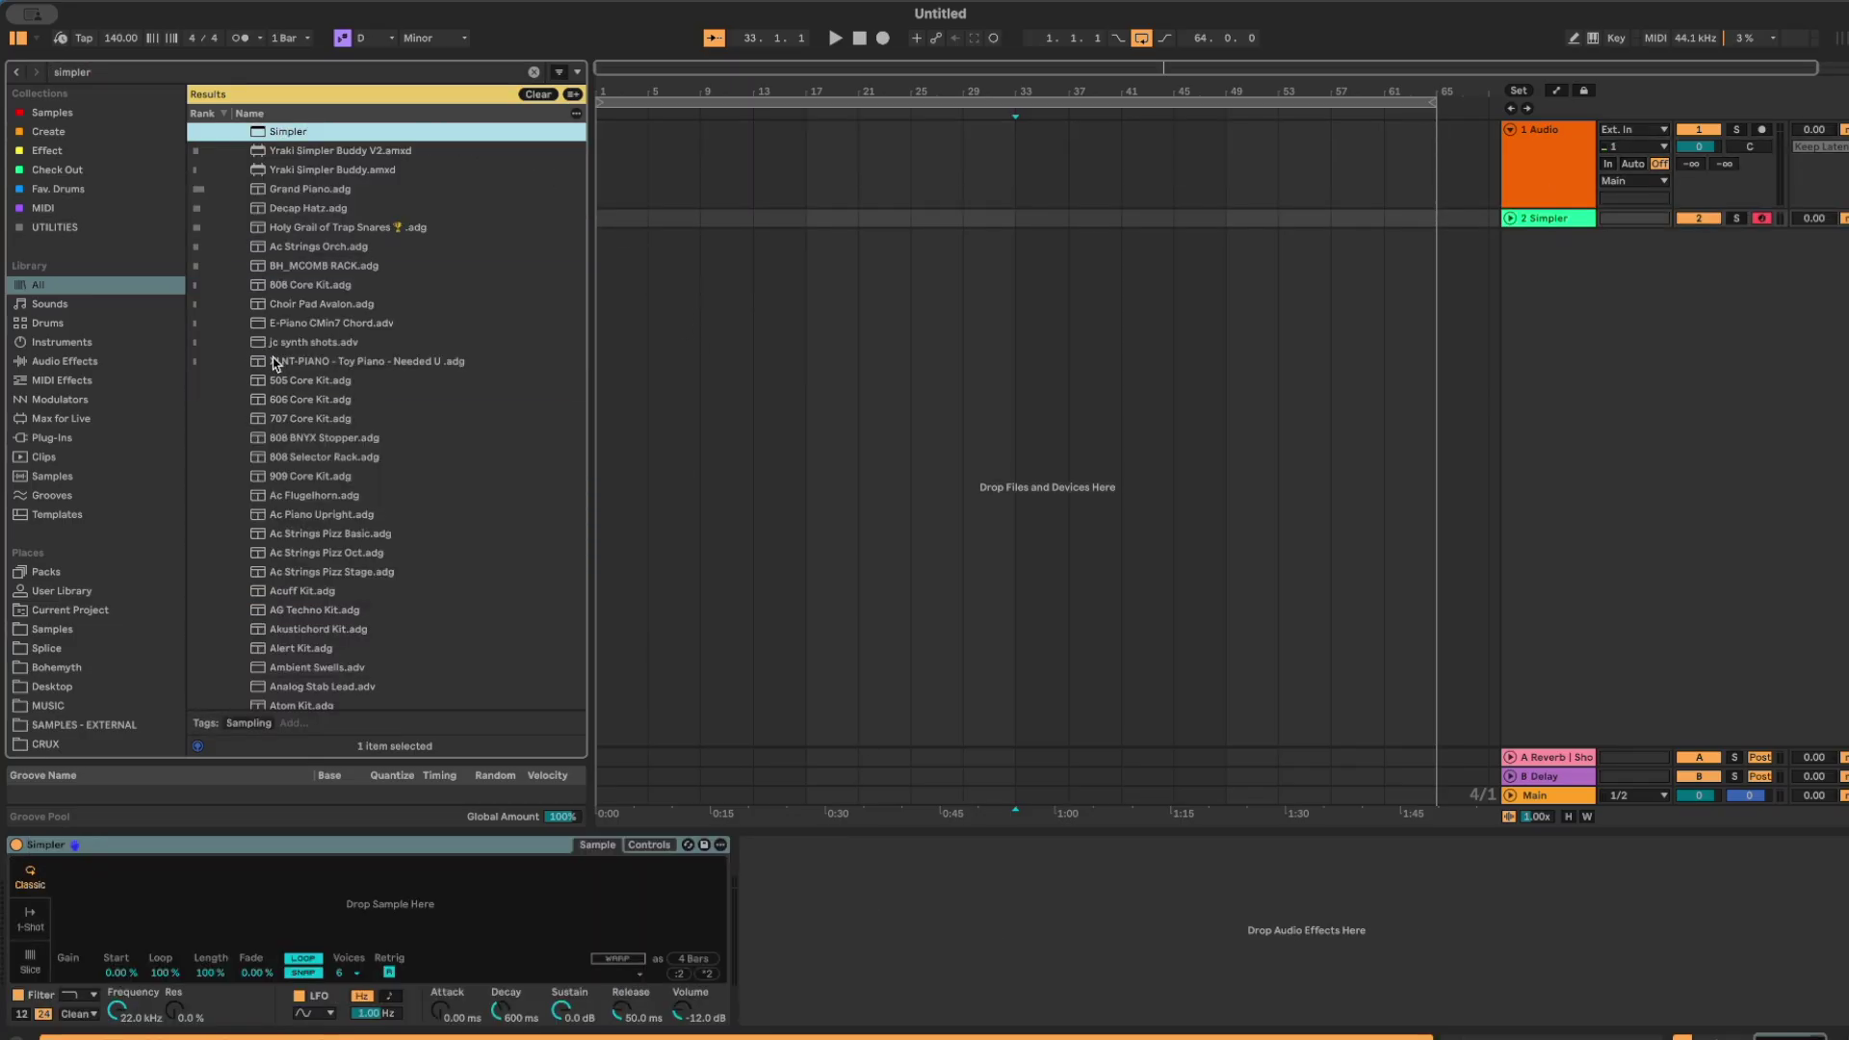
Load the 808 Core Kit in place of Simpler and audition its Bass Drum pad.
left_click(105, 74)
type("synth chh")
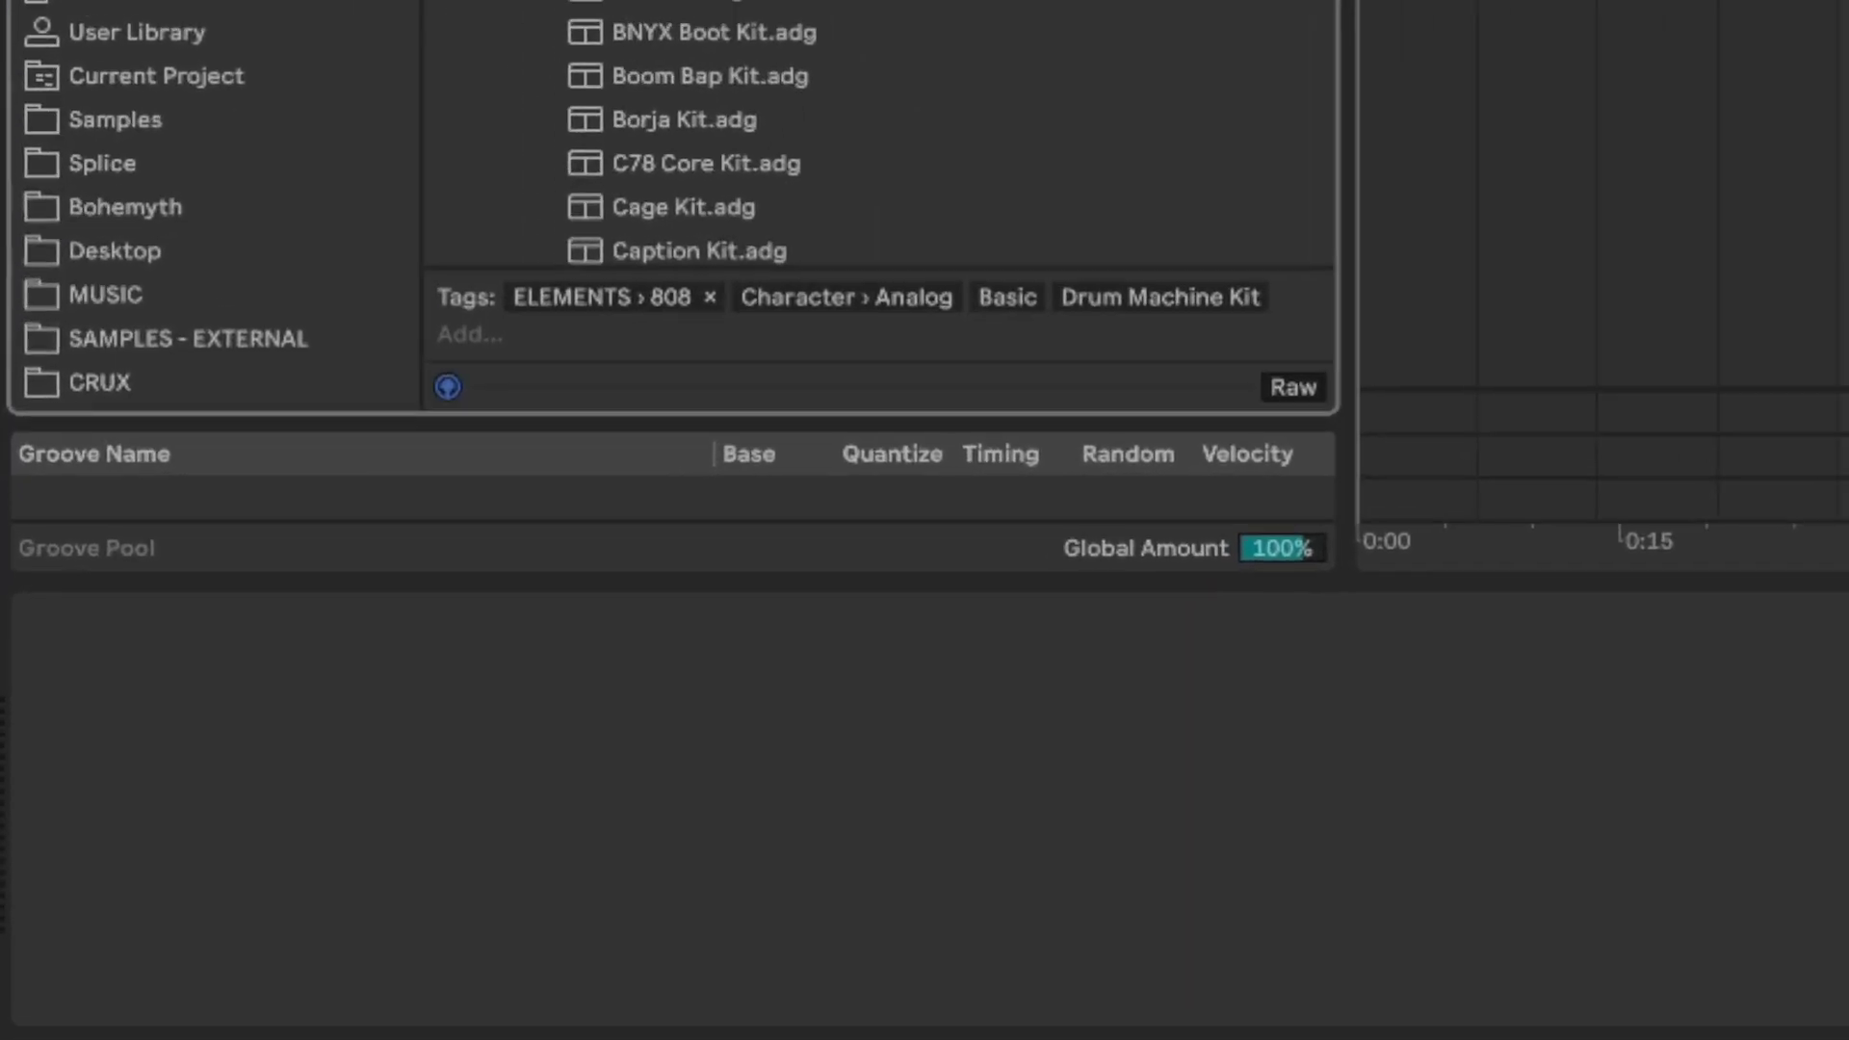
left_click(988, 989)
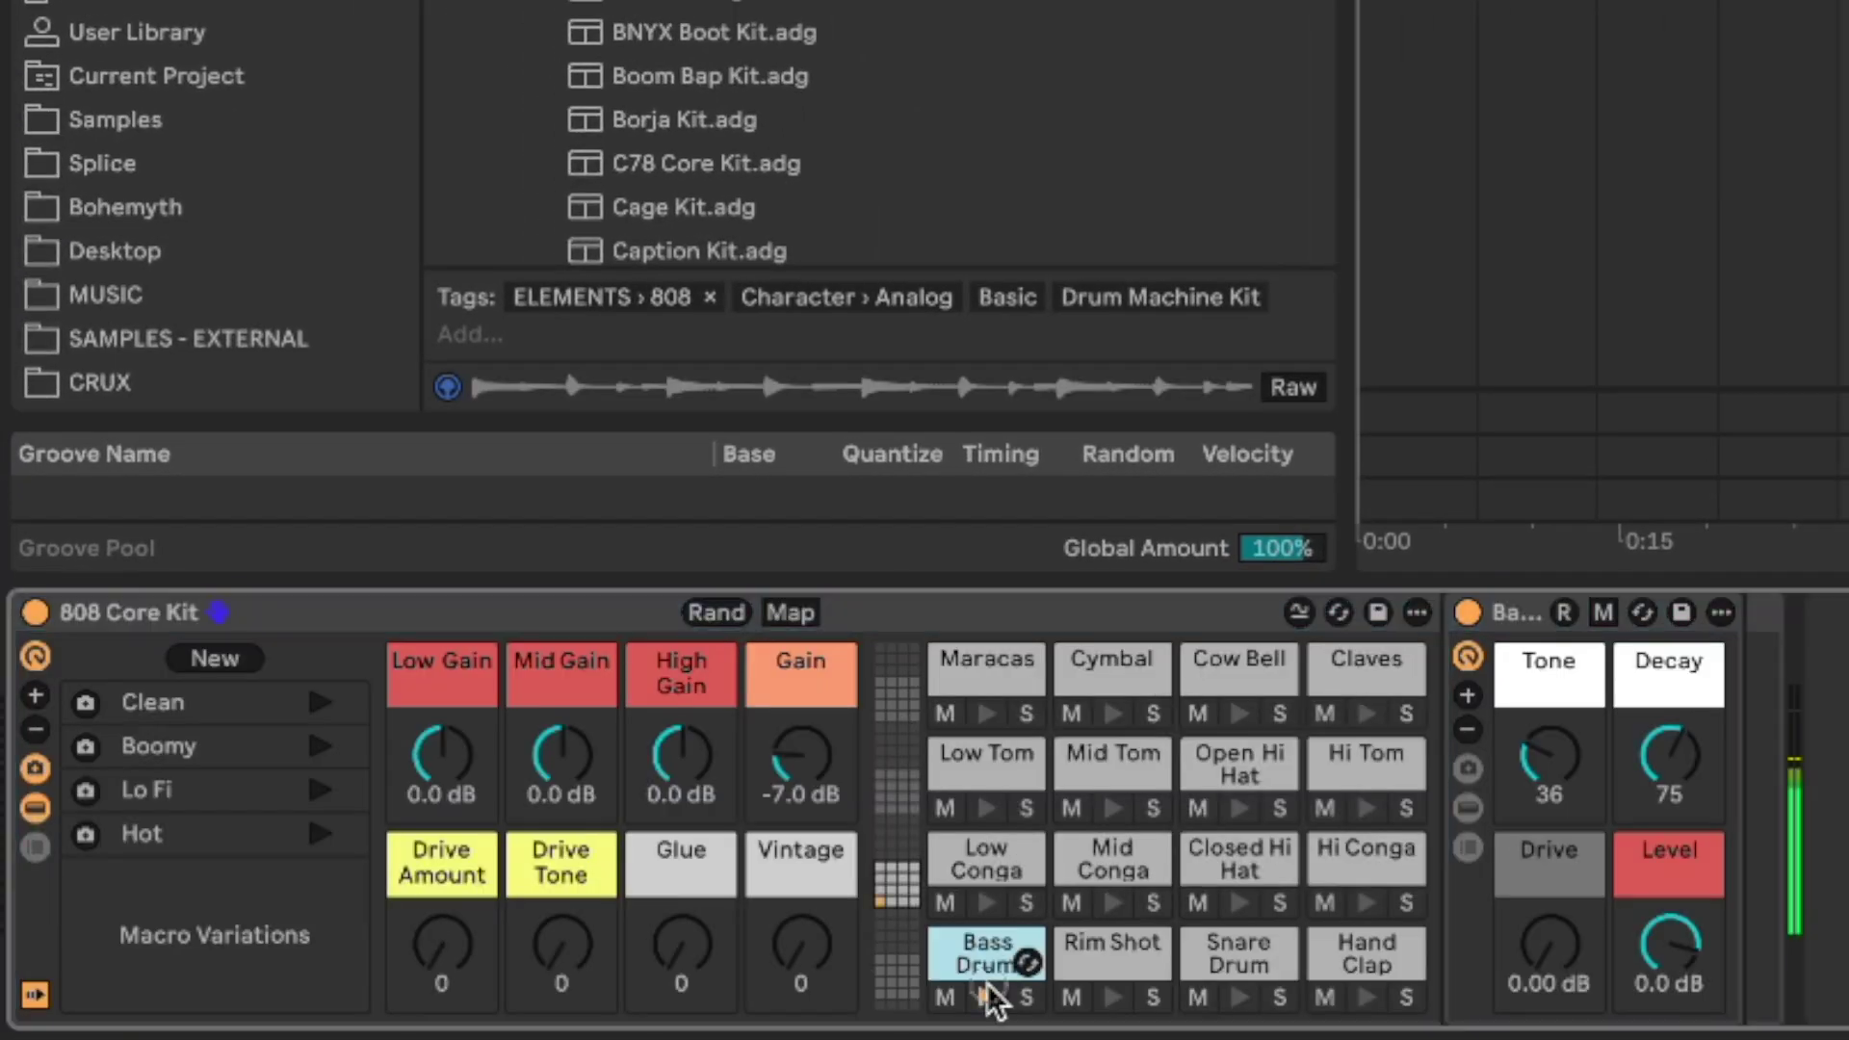
left_click(987, 966)
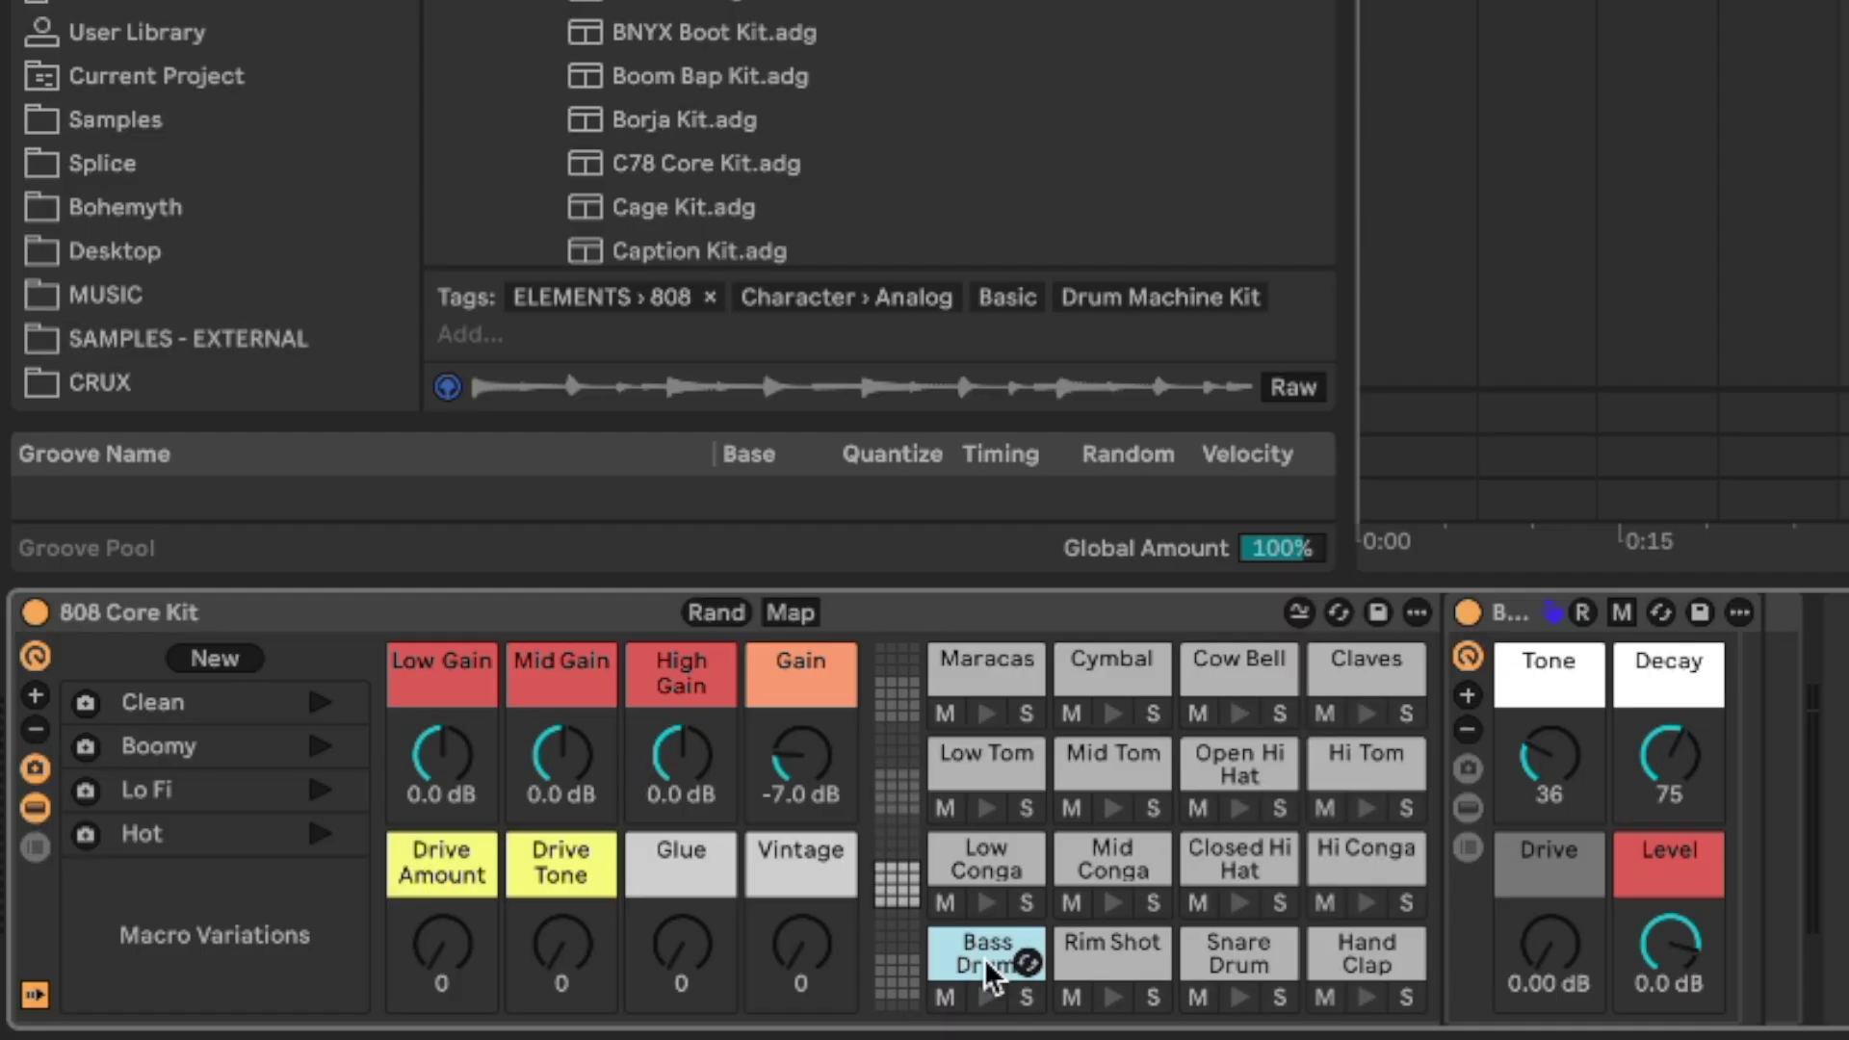
right_click(985, 961)
left_click(981, 963)
Load the Beard Kit and swap its Kick Leftover pad through similar samples up to UZ_kick_one_shot_noise.
double_click(674, 2)
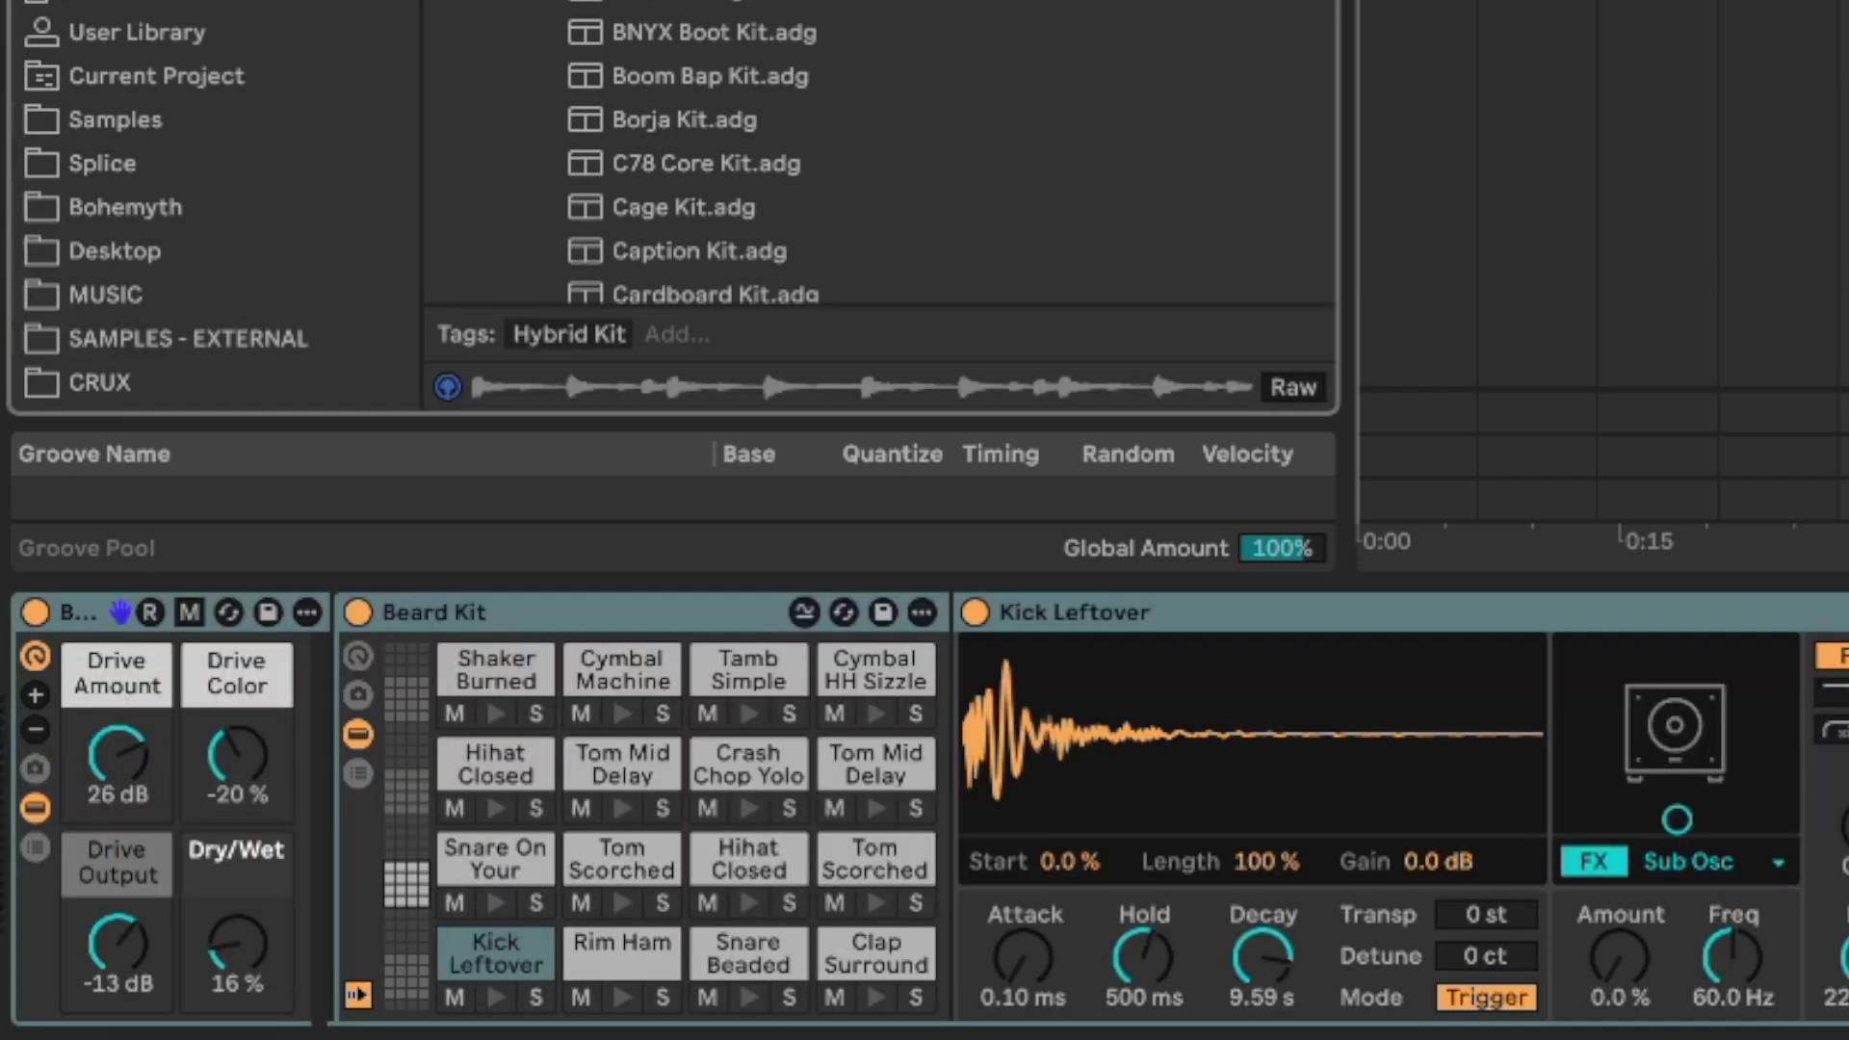
left_click(510, 964)
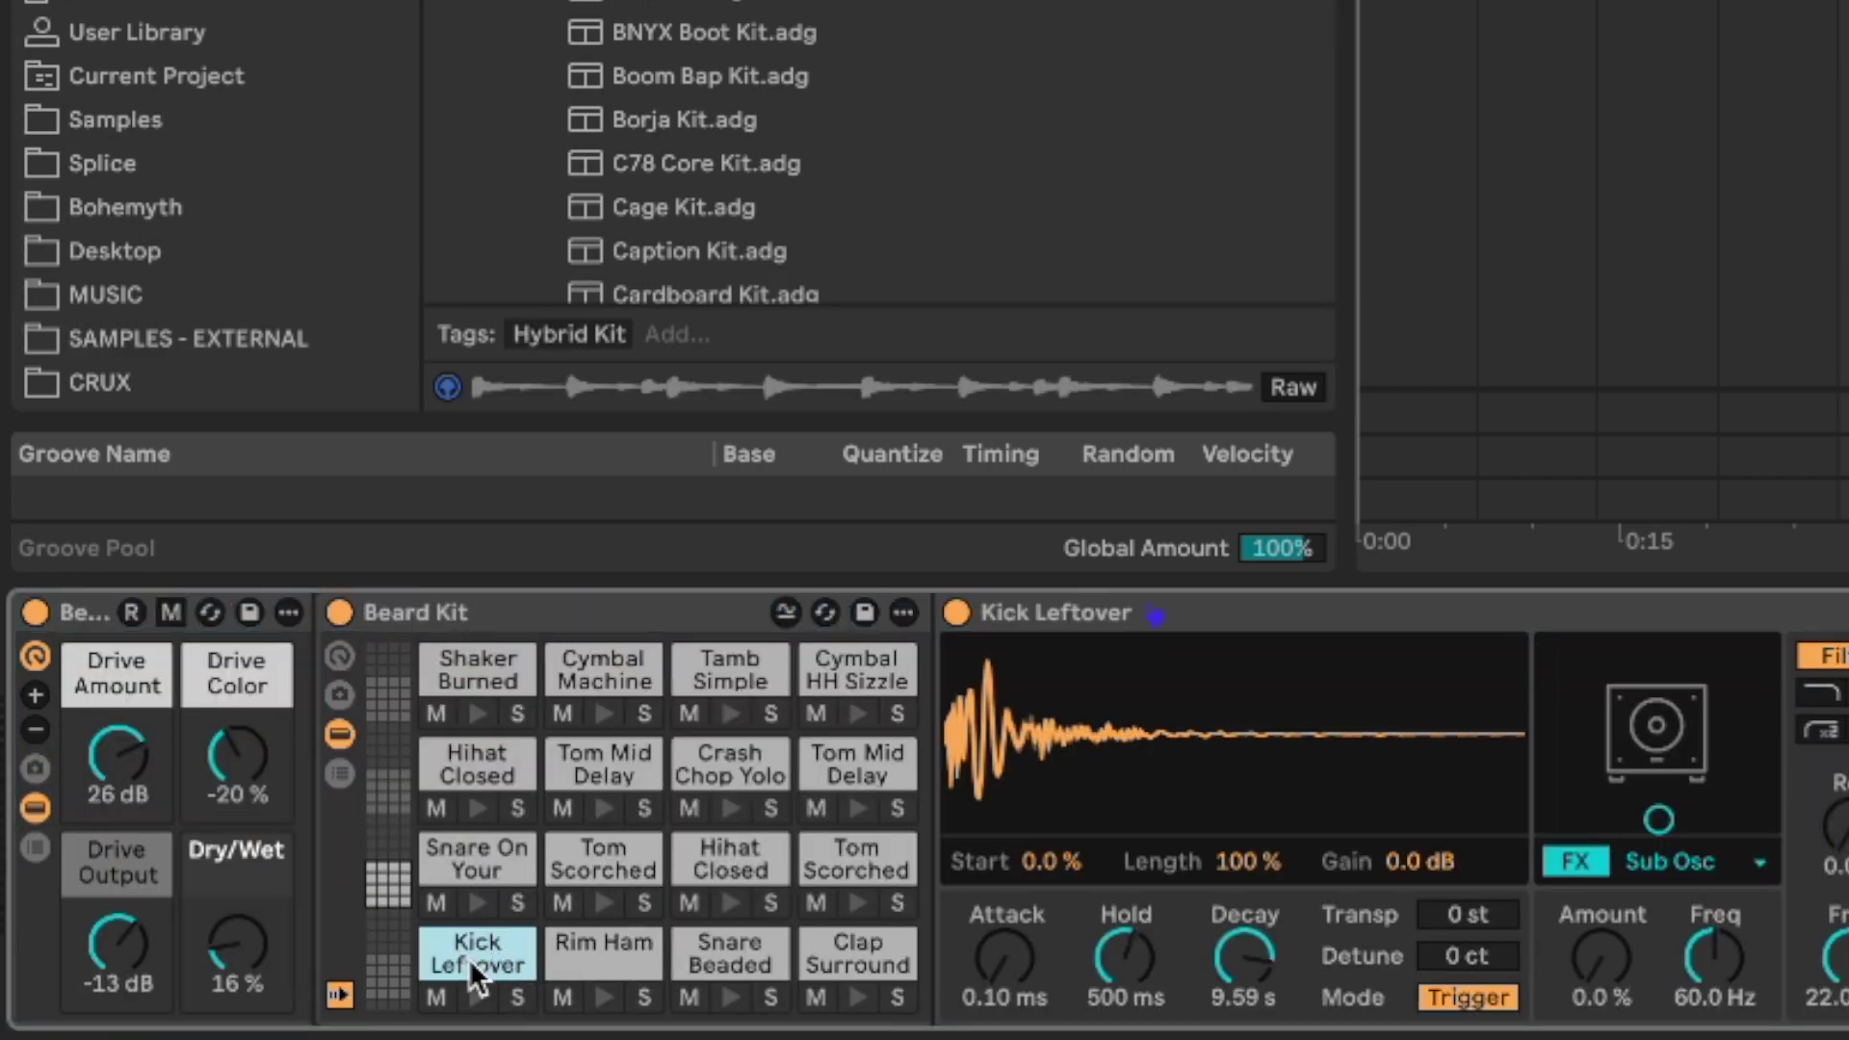
key("super+Right")
key("super+Right")
key("super+Right")
key("super+Right")
key("super+Right")
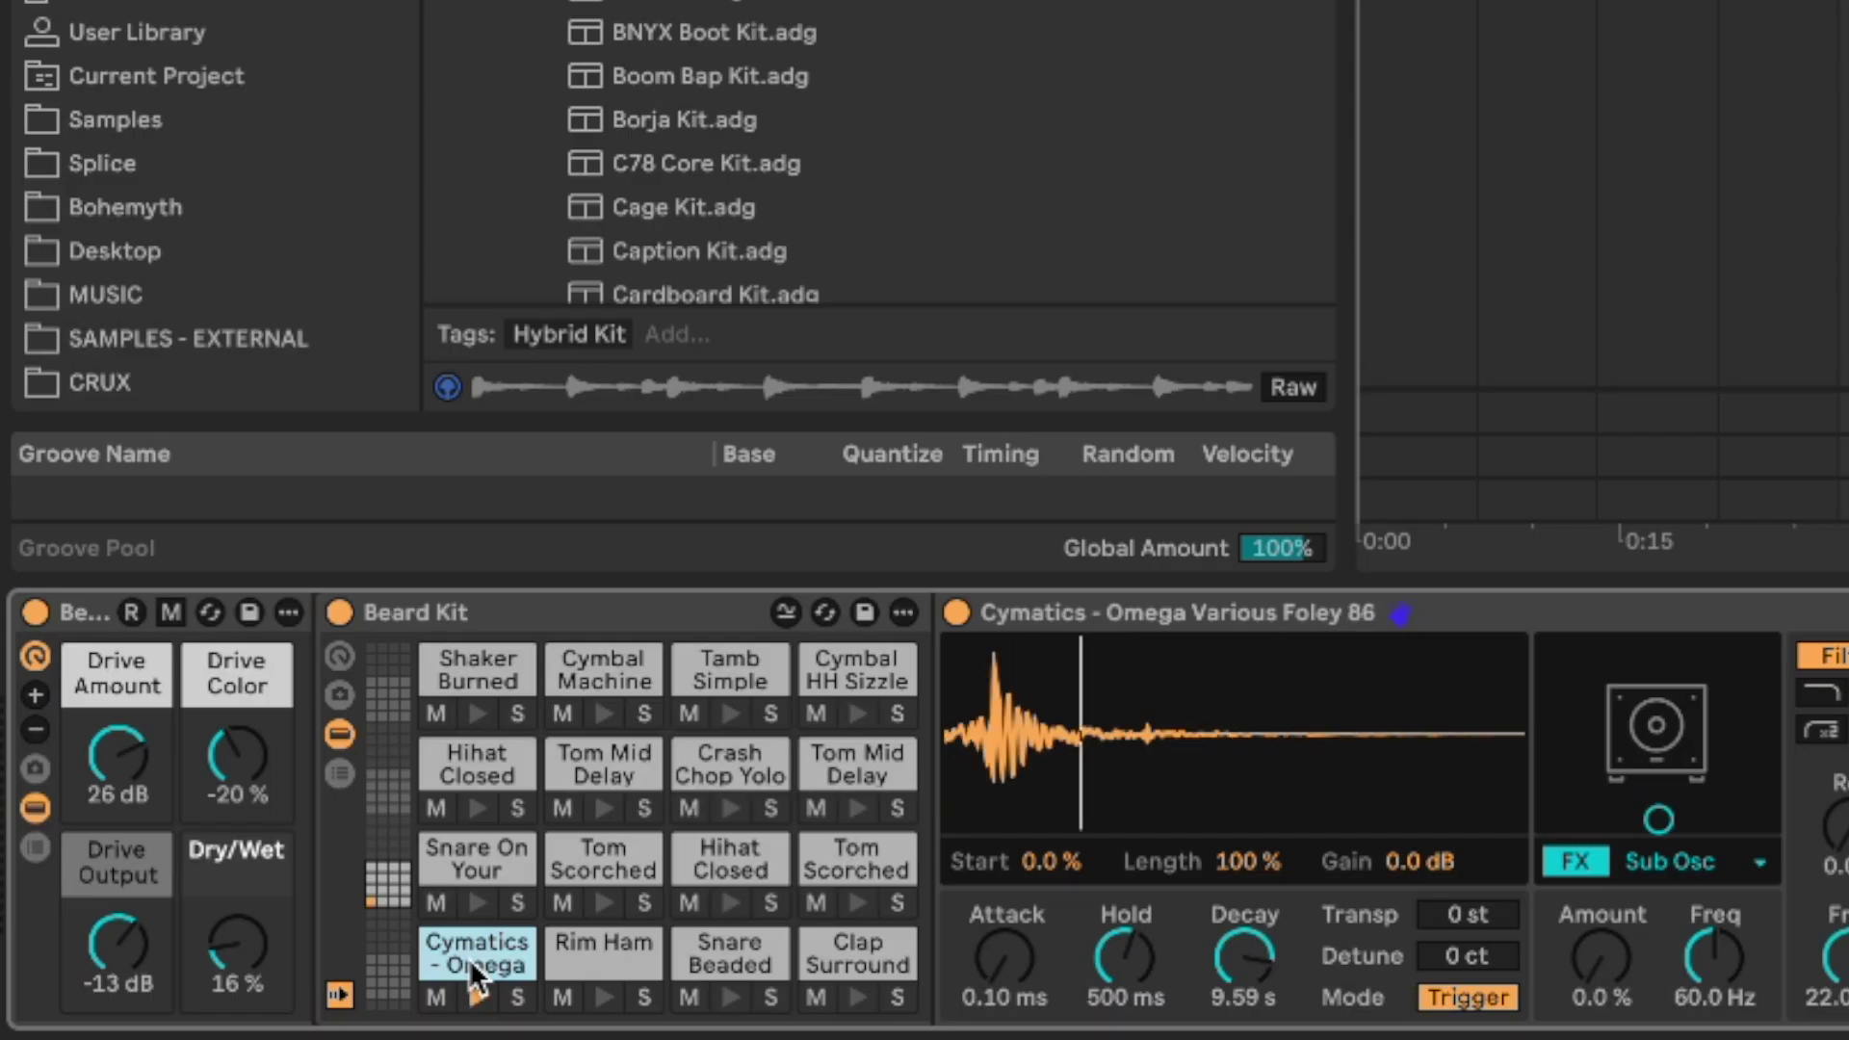
key("ctrl+Right")
key("ctrl+Right")
key("ctrl+Right")
key("ctrl+Right")
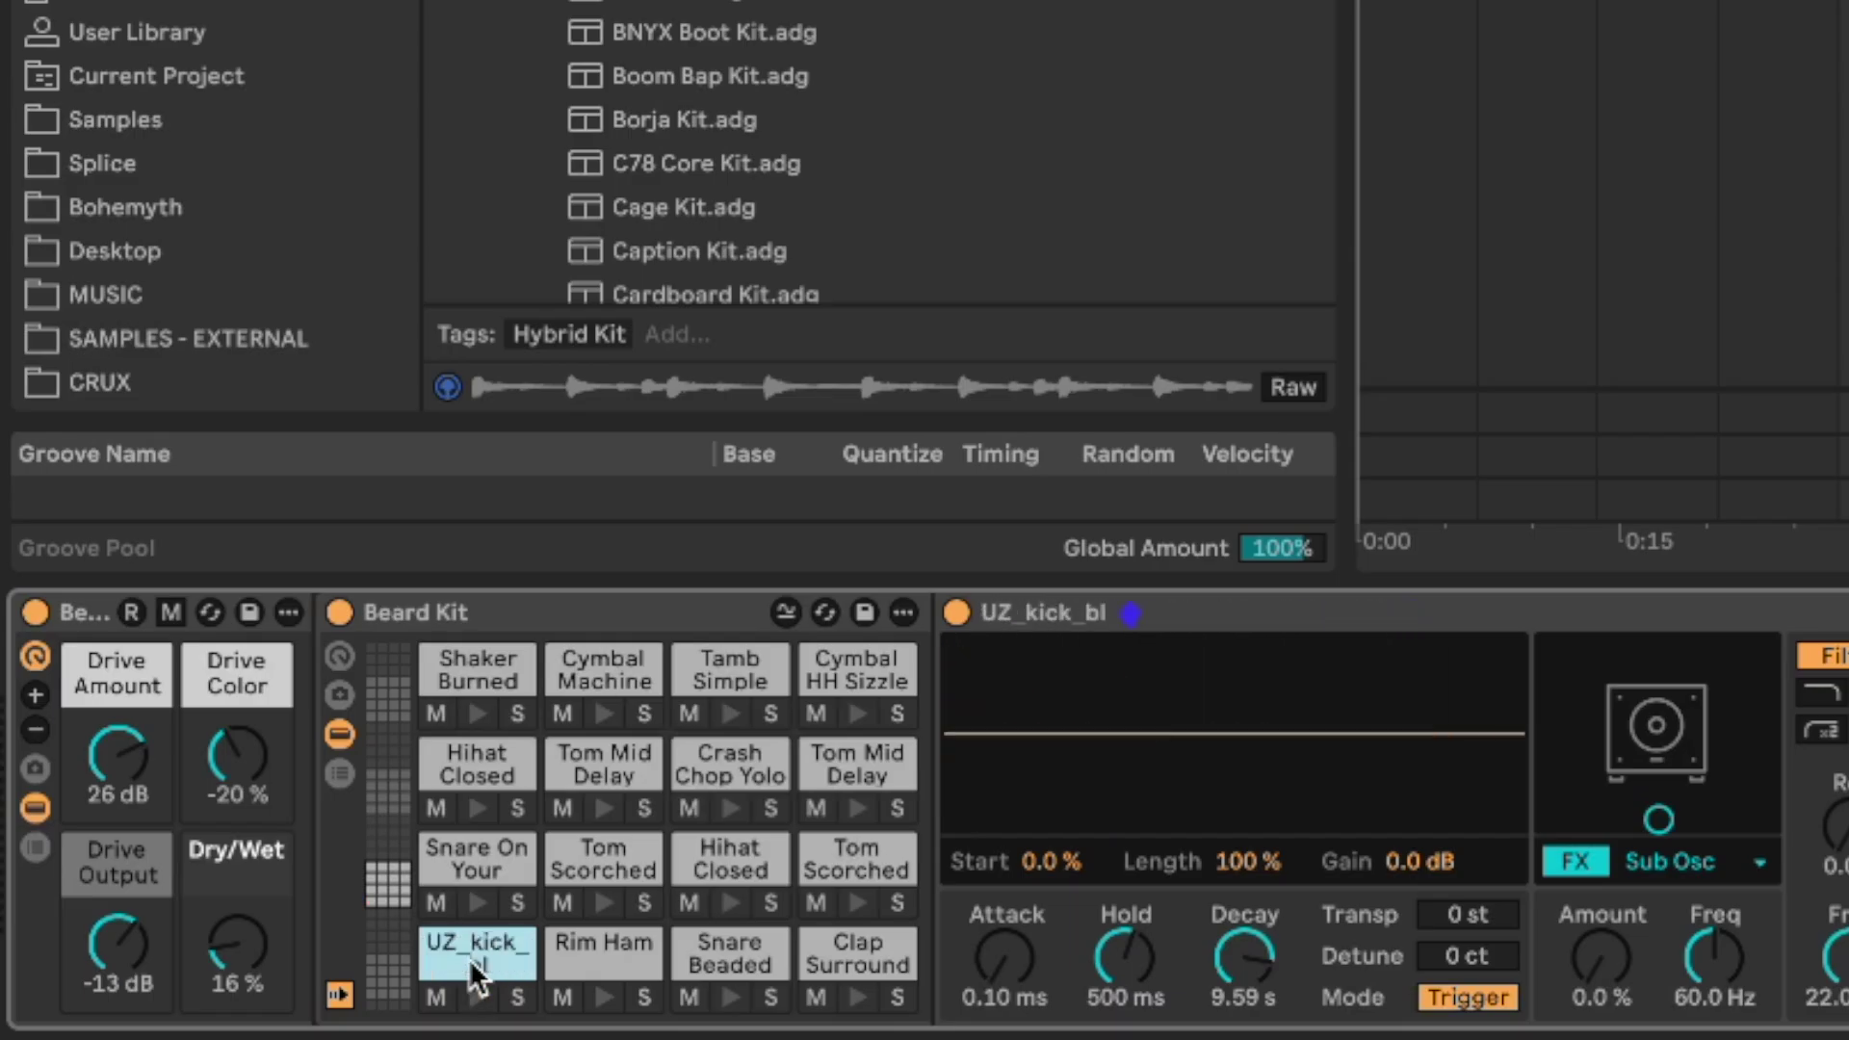
key("ctrl+Right")
key("ctrl+Right")
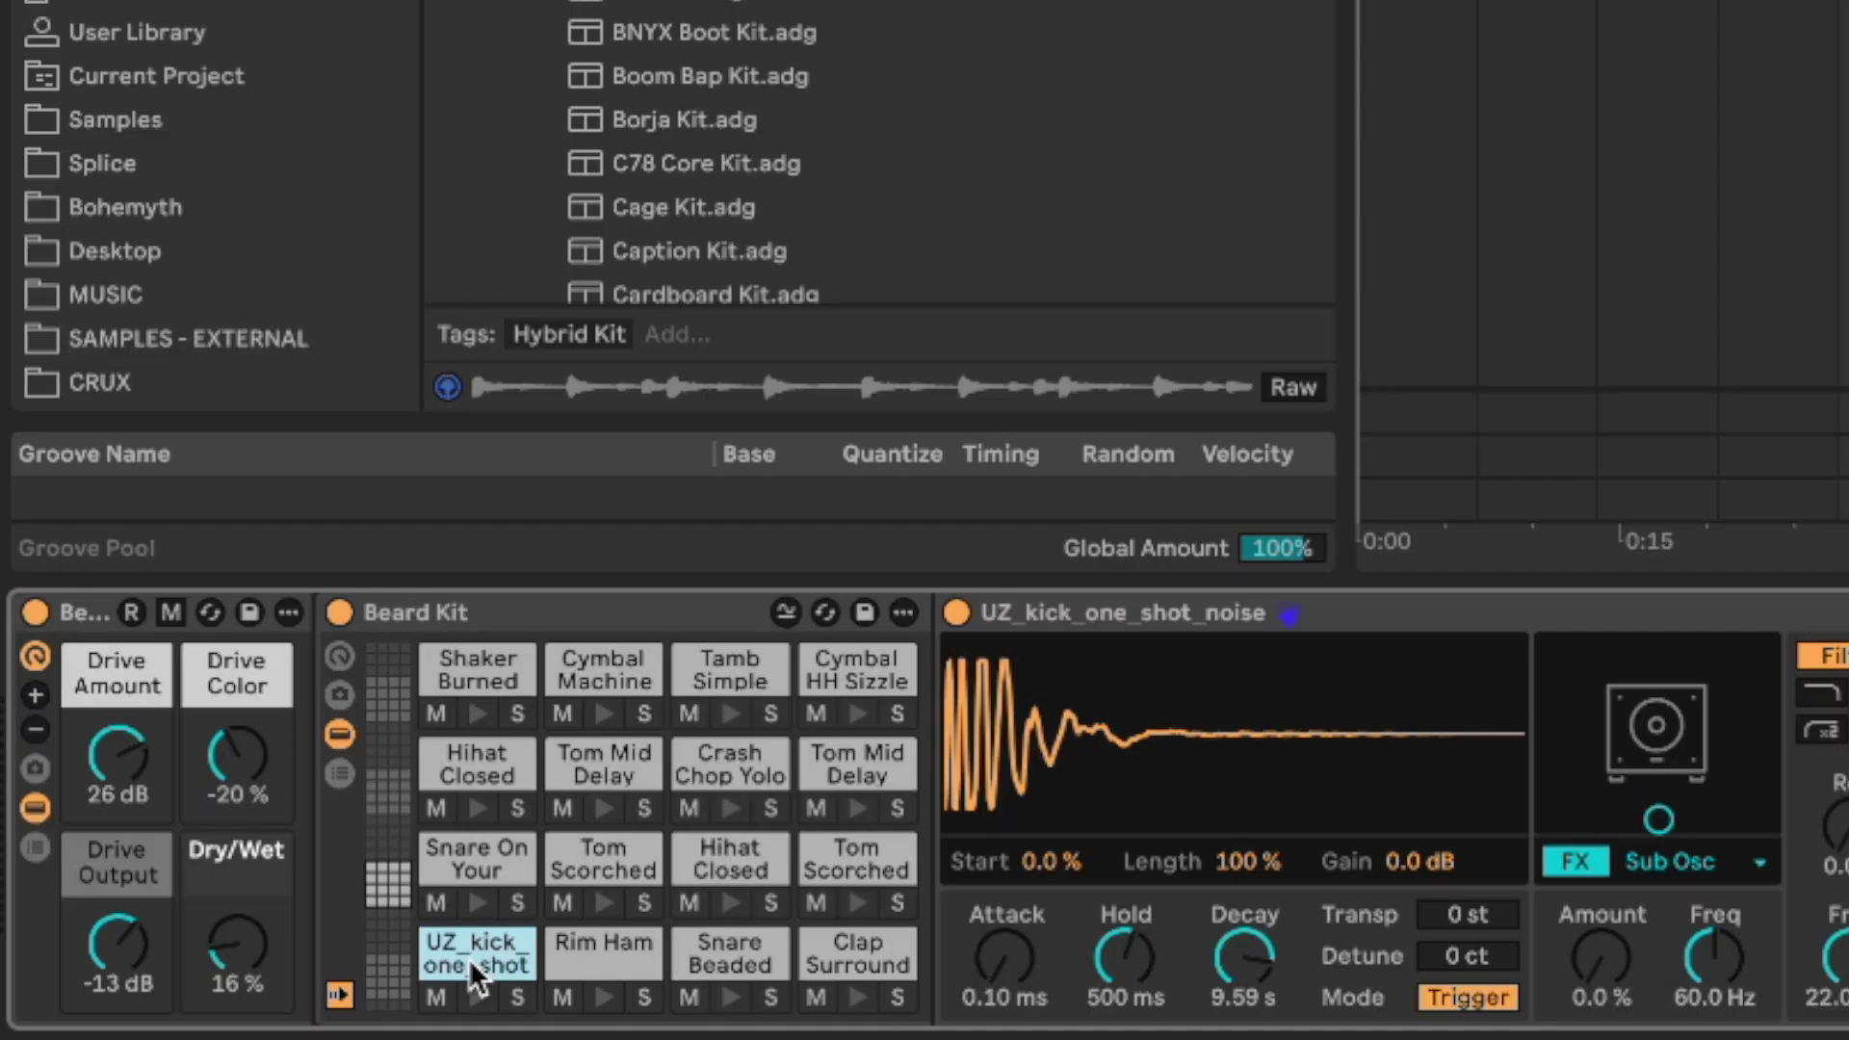
Load Simpler in place of the drum kit and put XLNT-Cartel V2 - Synth Shot 04 [ D# ].wav, found by searching "synth", into it.
key("super+f")
type("simpler")
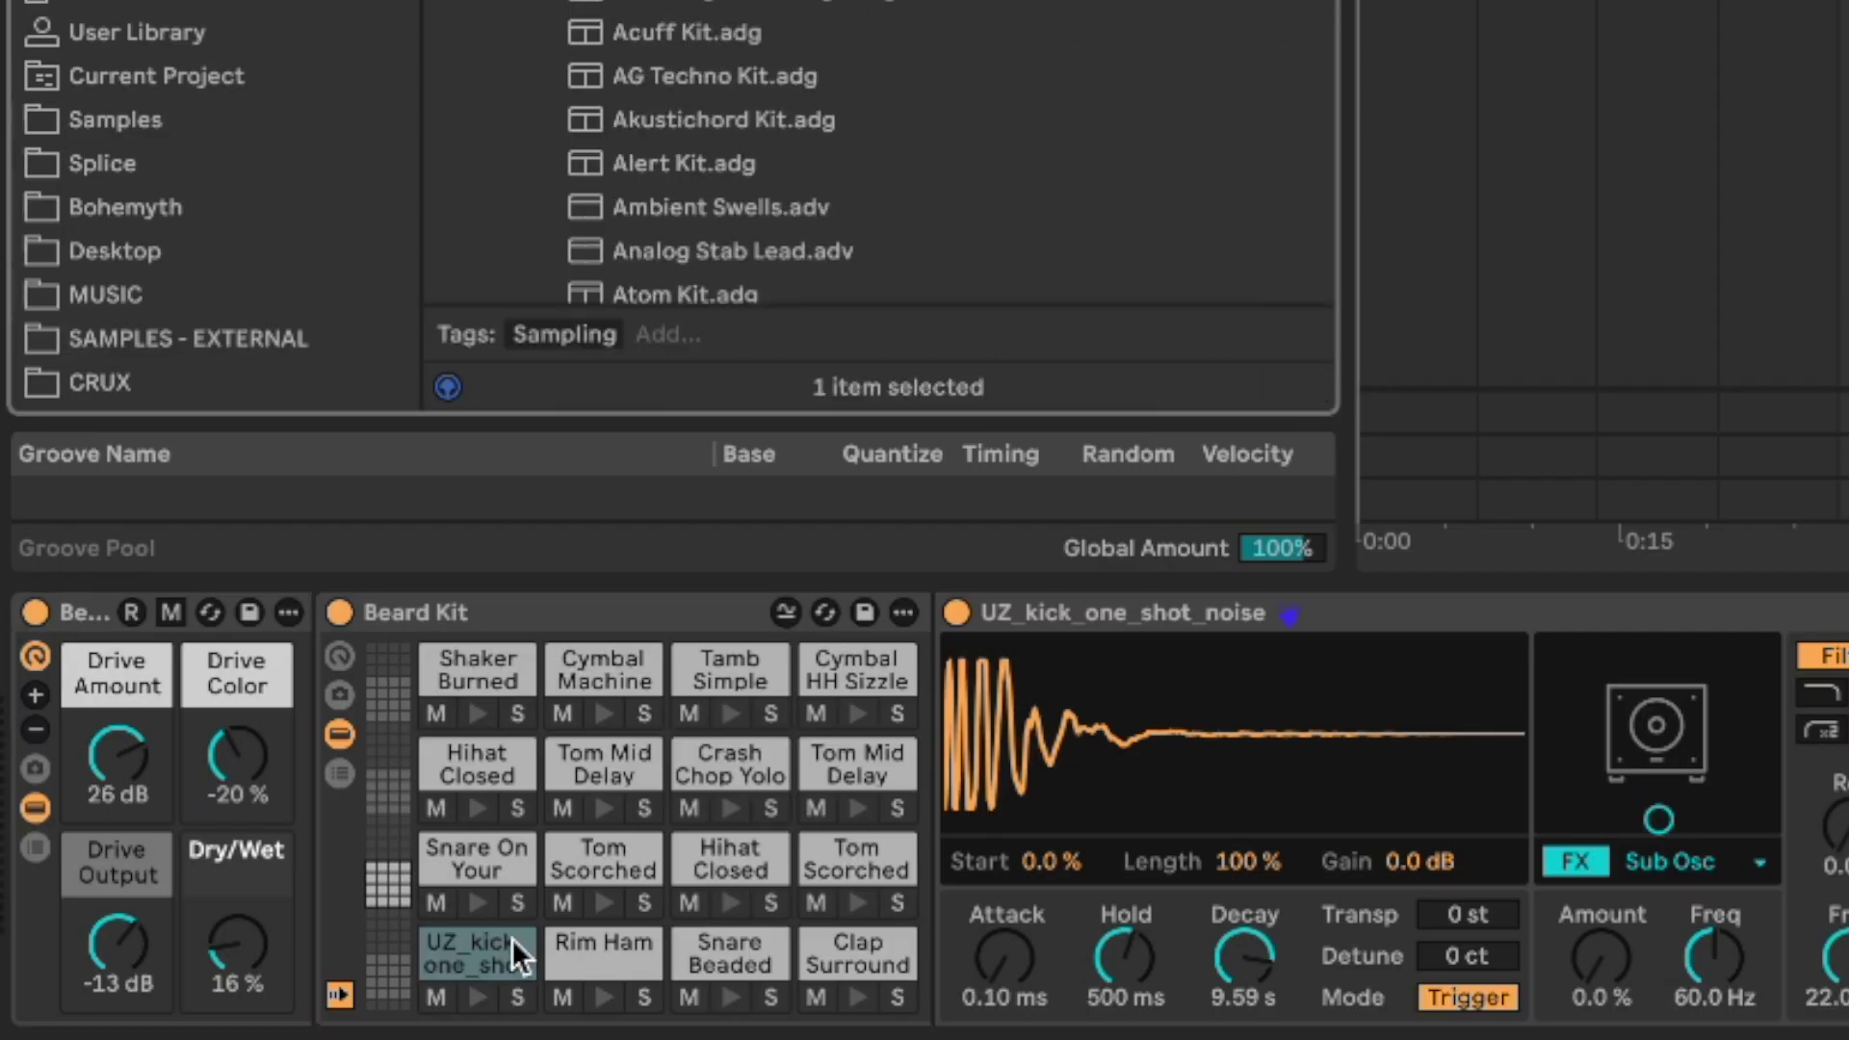
key("Return")
key("super+f")
type("synth")
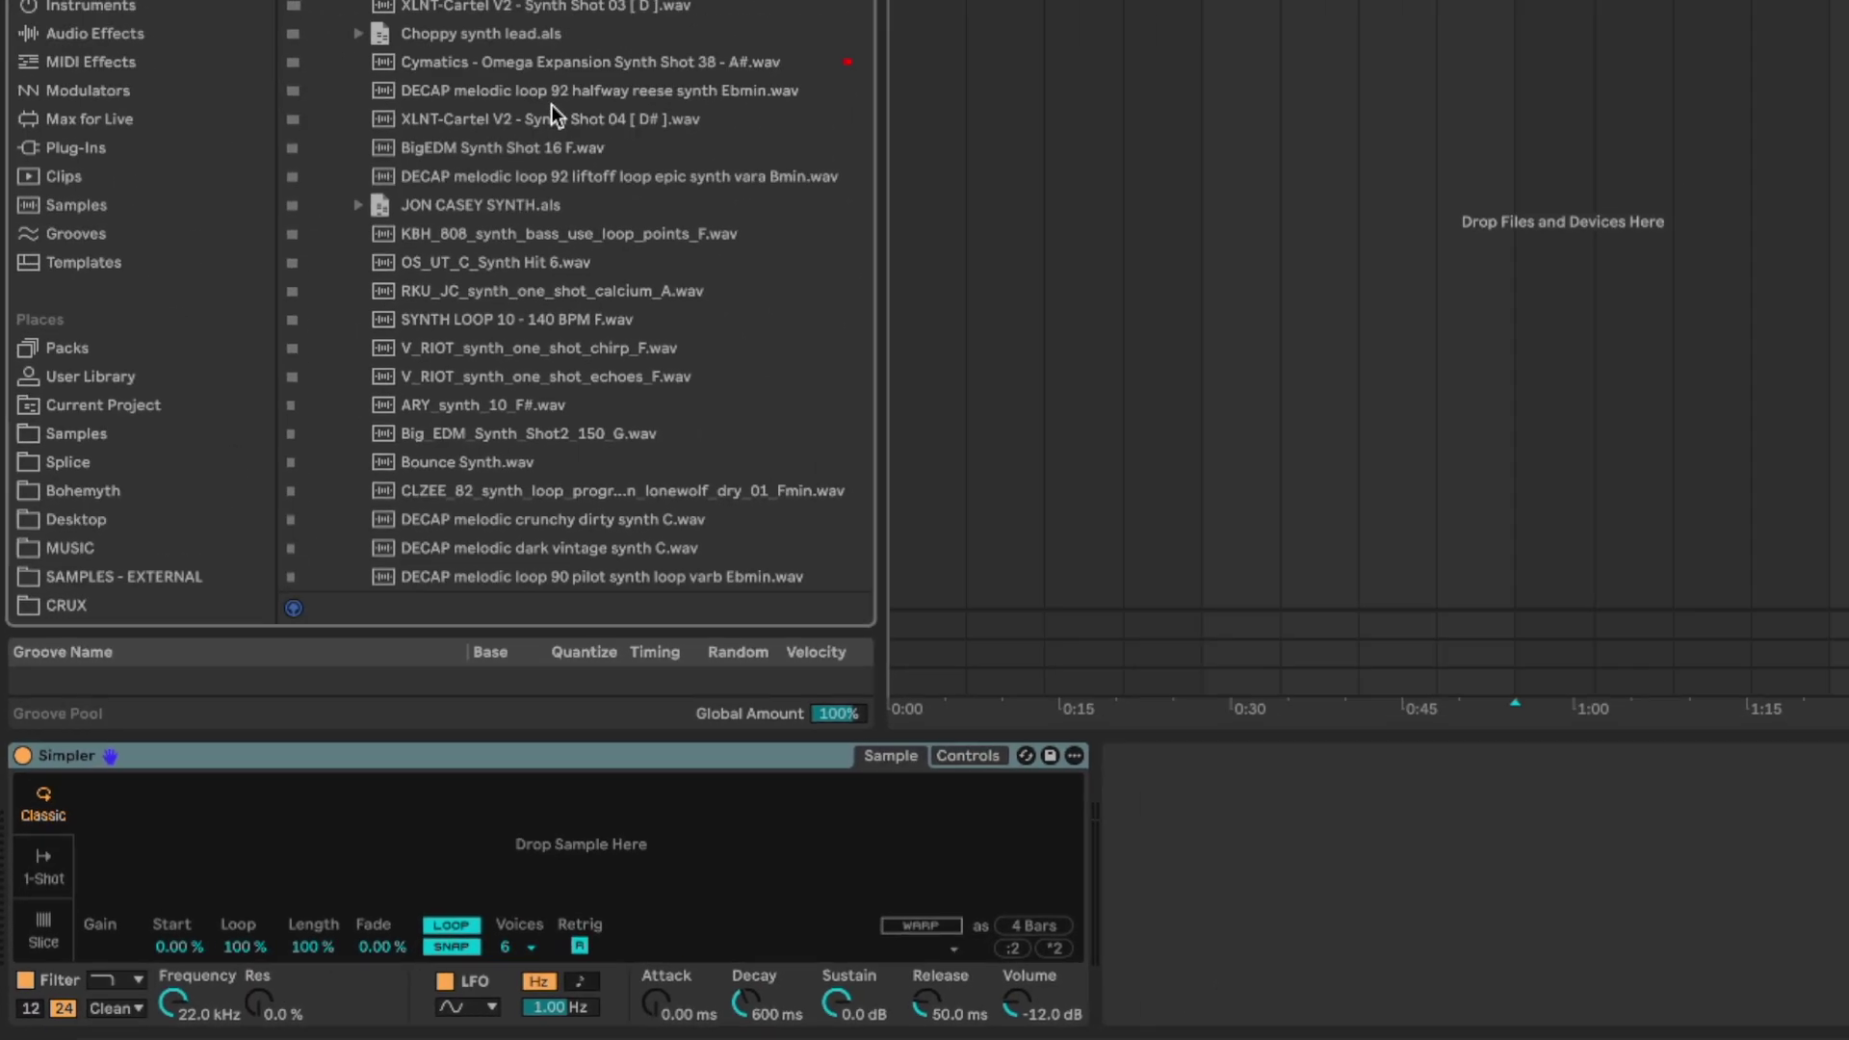
left_click_drag(552, 114, 364, 904)
Enable the computer MIDI keyboard and play the synth sample loaded in Simpler.
key("m")
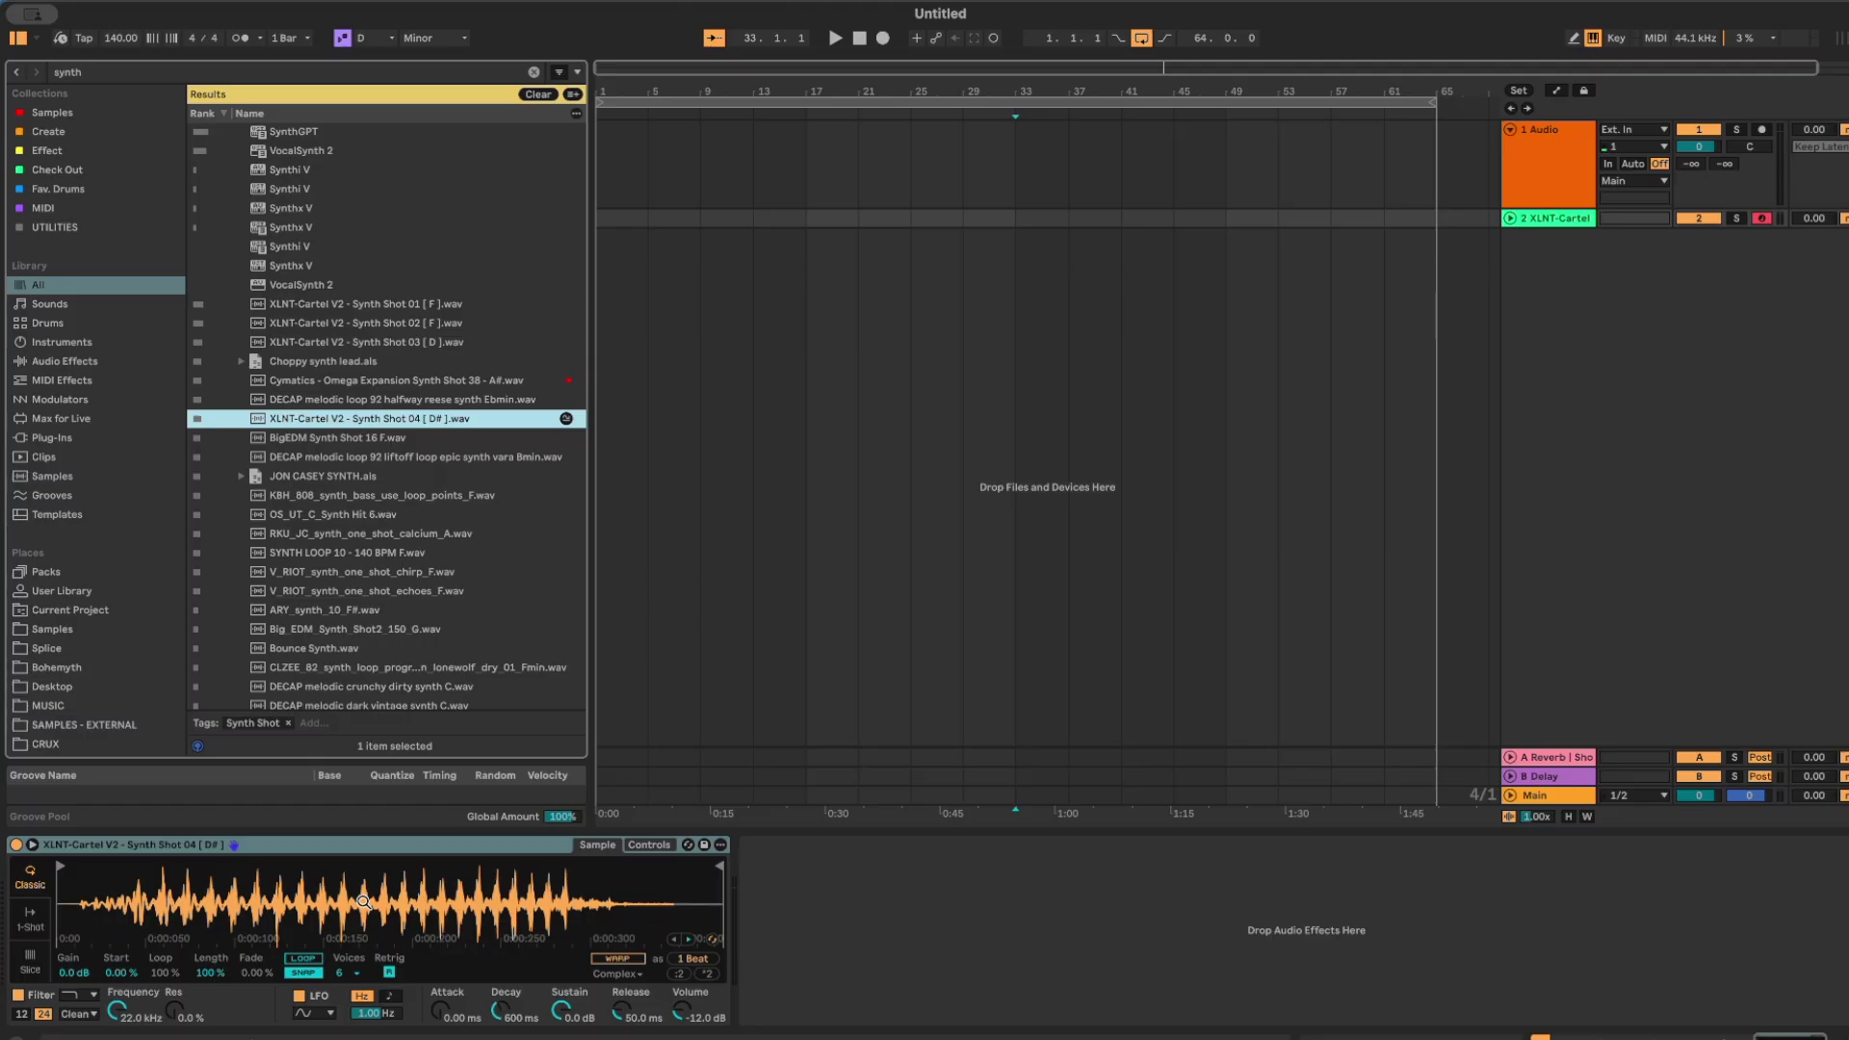
key("m")
key("m")
key("a")
right_click(357, 906)
left_click(355, 906)
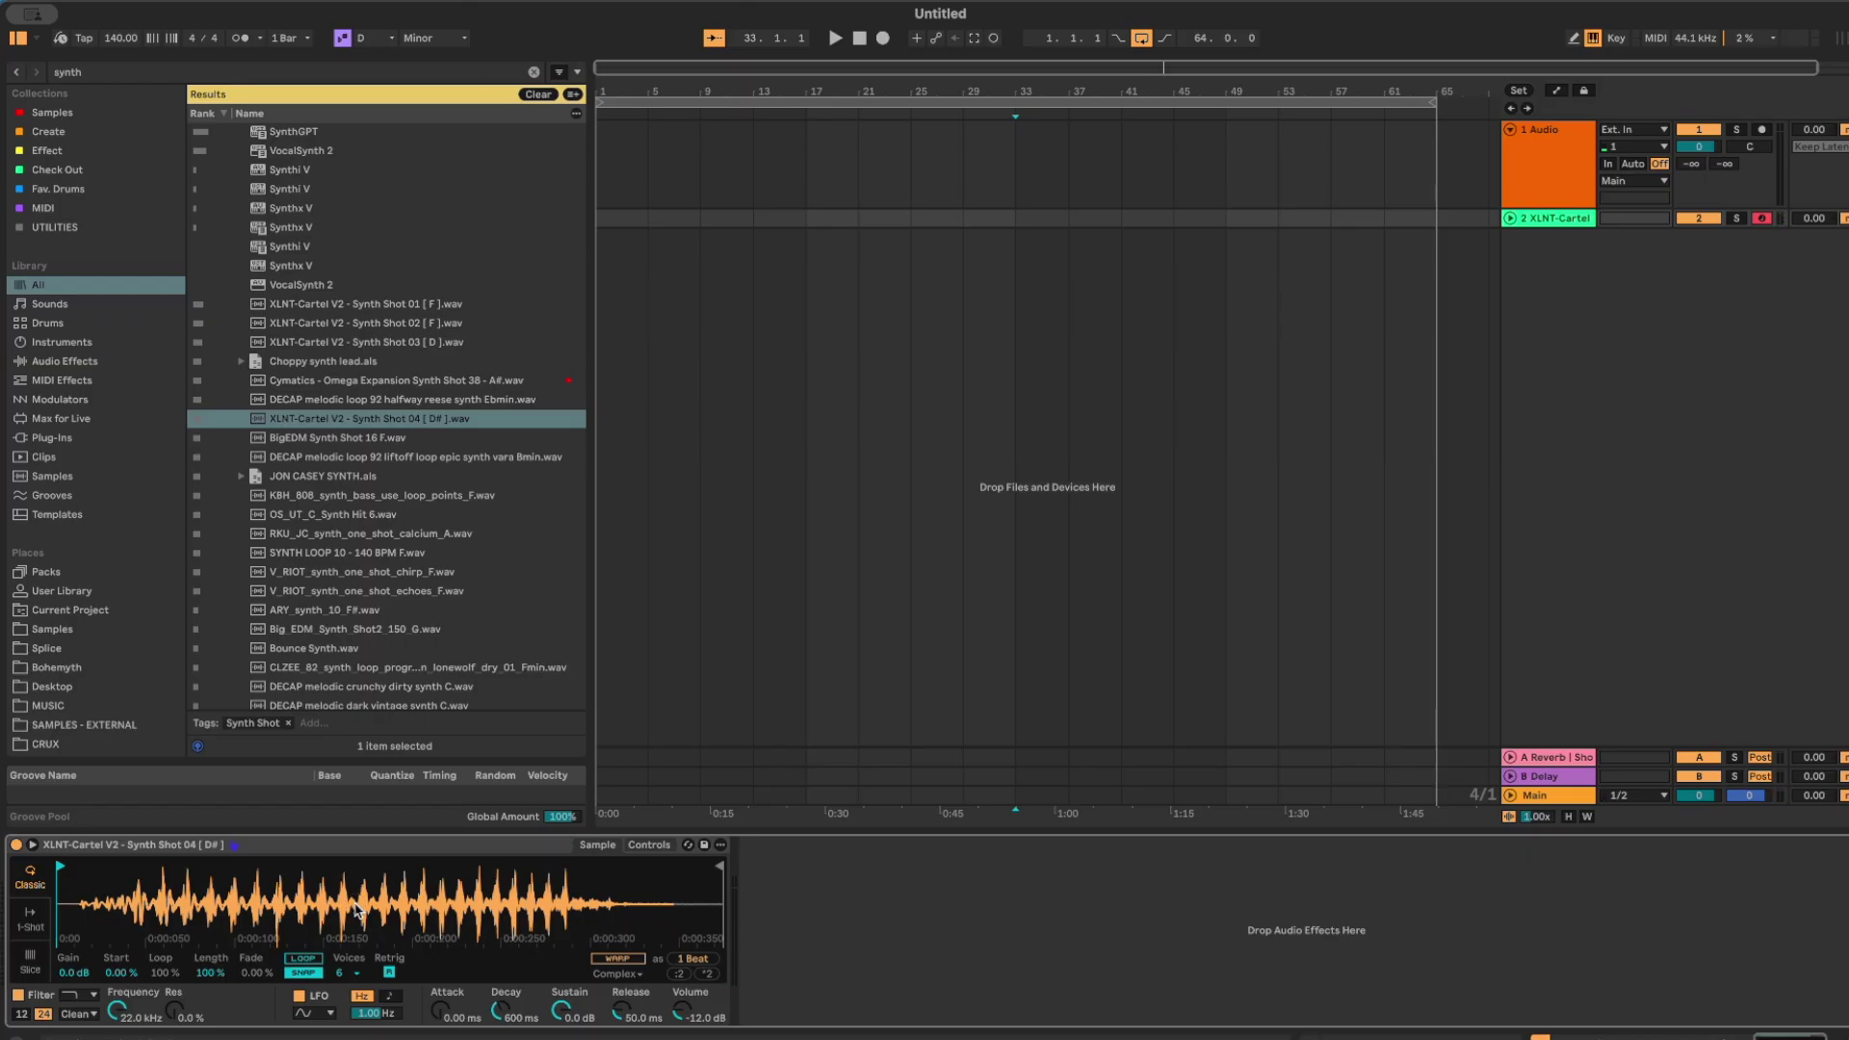
key("a")
Delete the Simpler device from the MIDI track.
left_click(406, 850)
key("Delete")
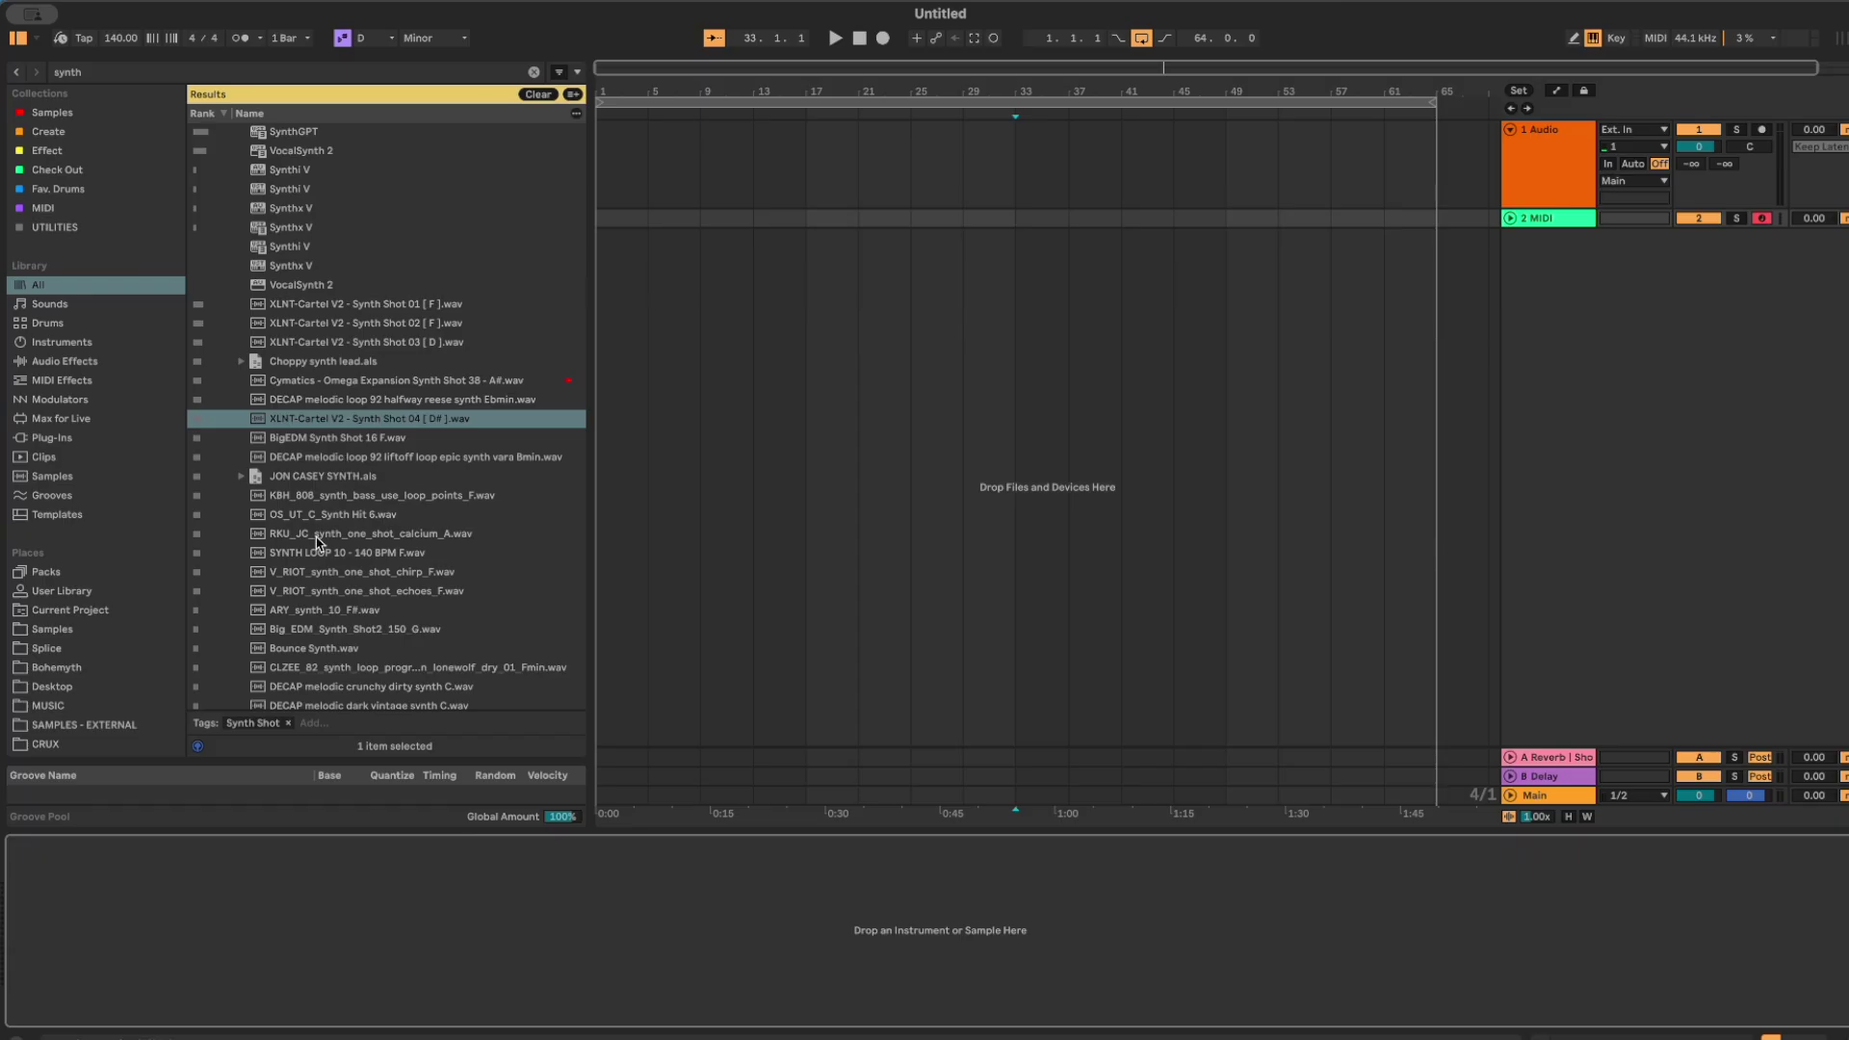
Place OS_UT_C_Synth Hit 6.wav at the start of the audio track and bounce the track in place.
left_click_drag(317, 515, 609, 169)
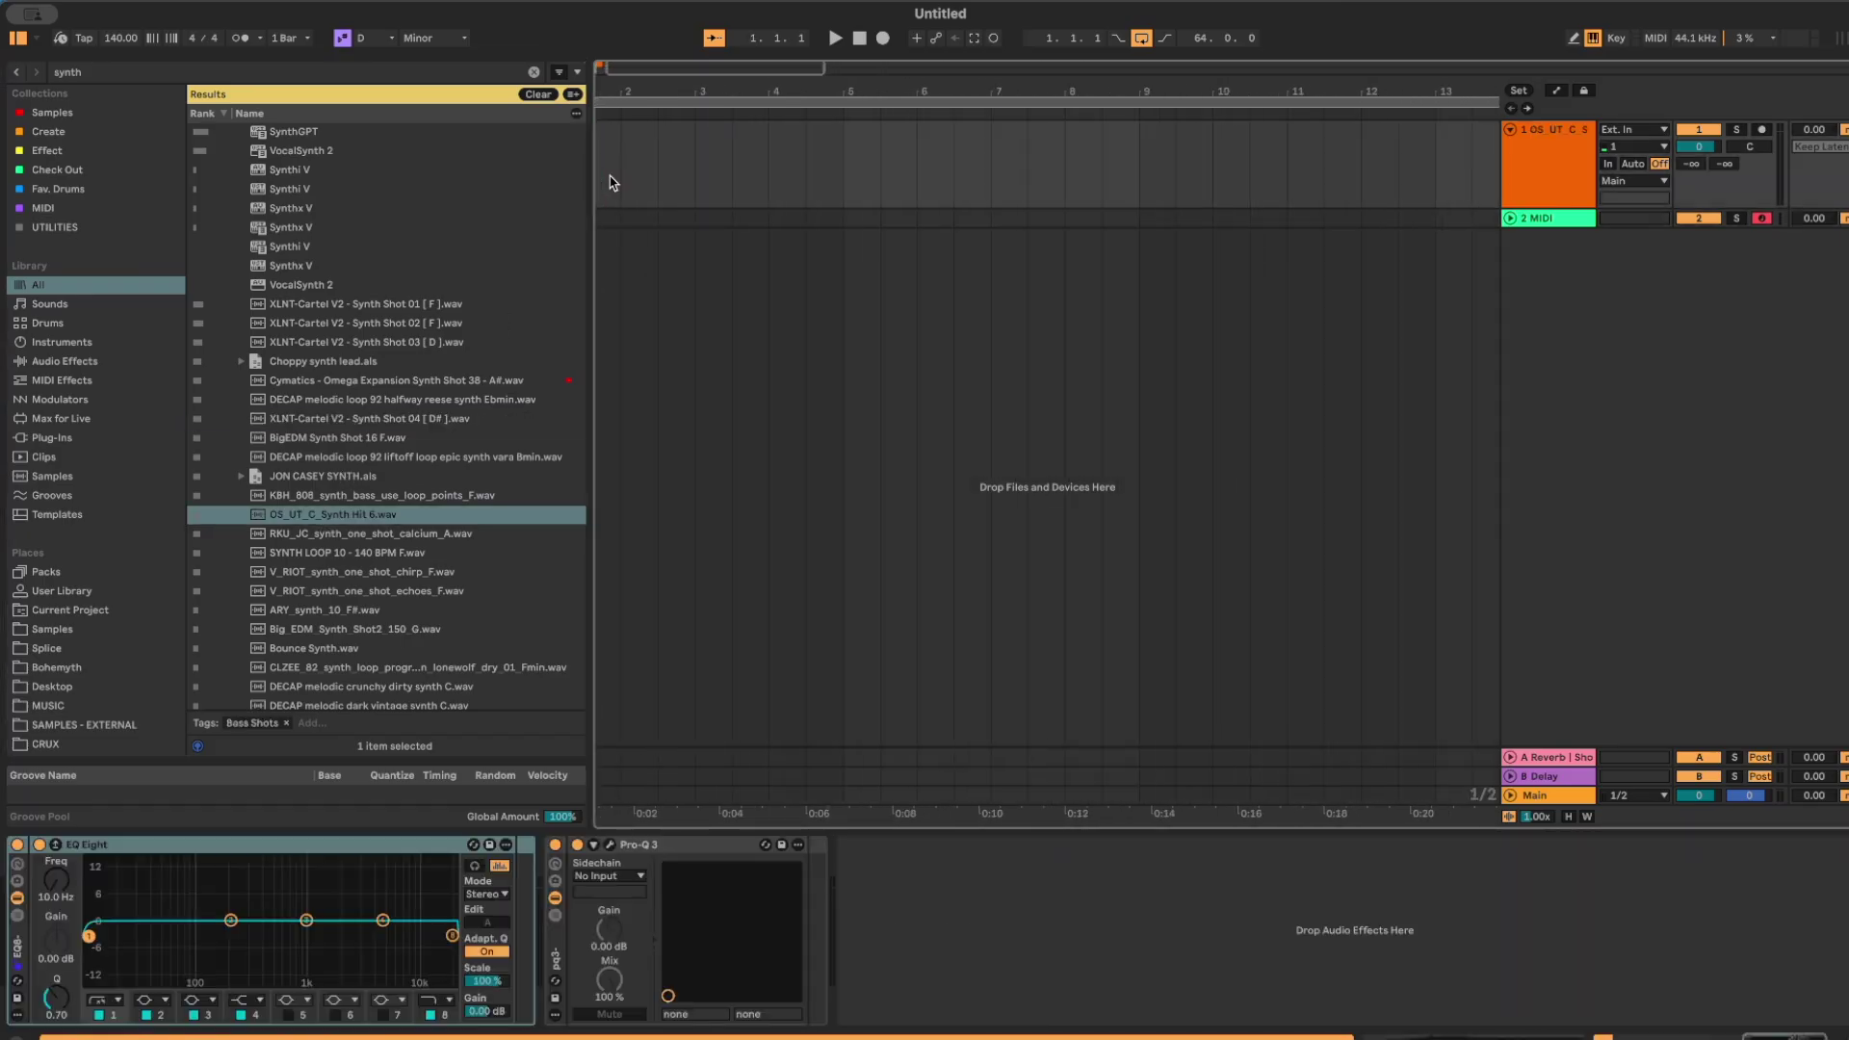
right_click(664, 126)
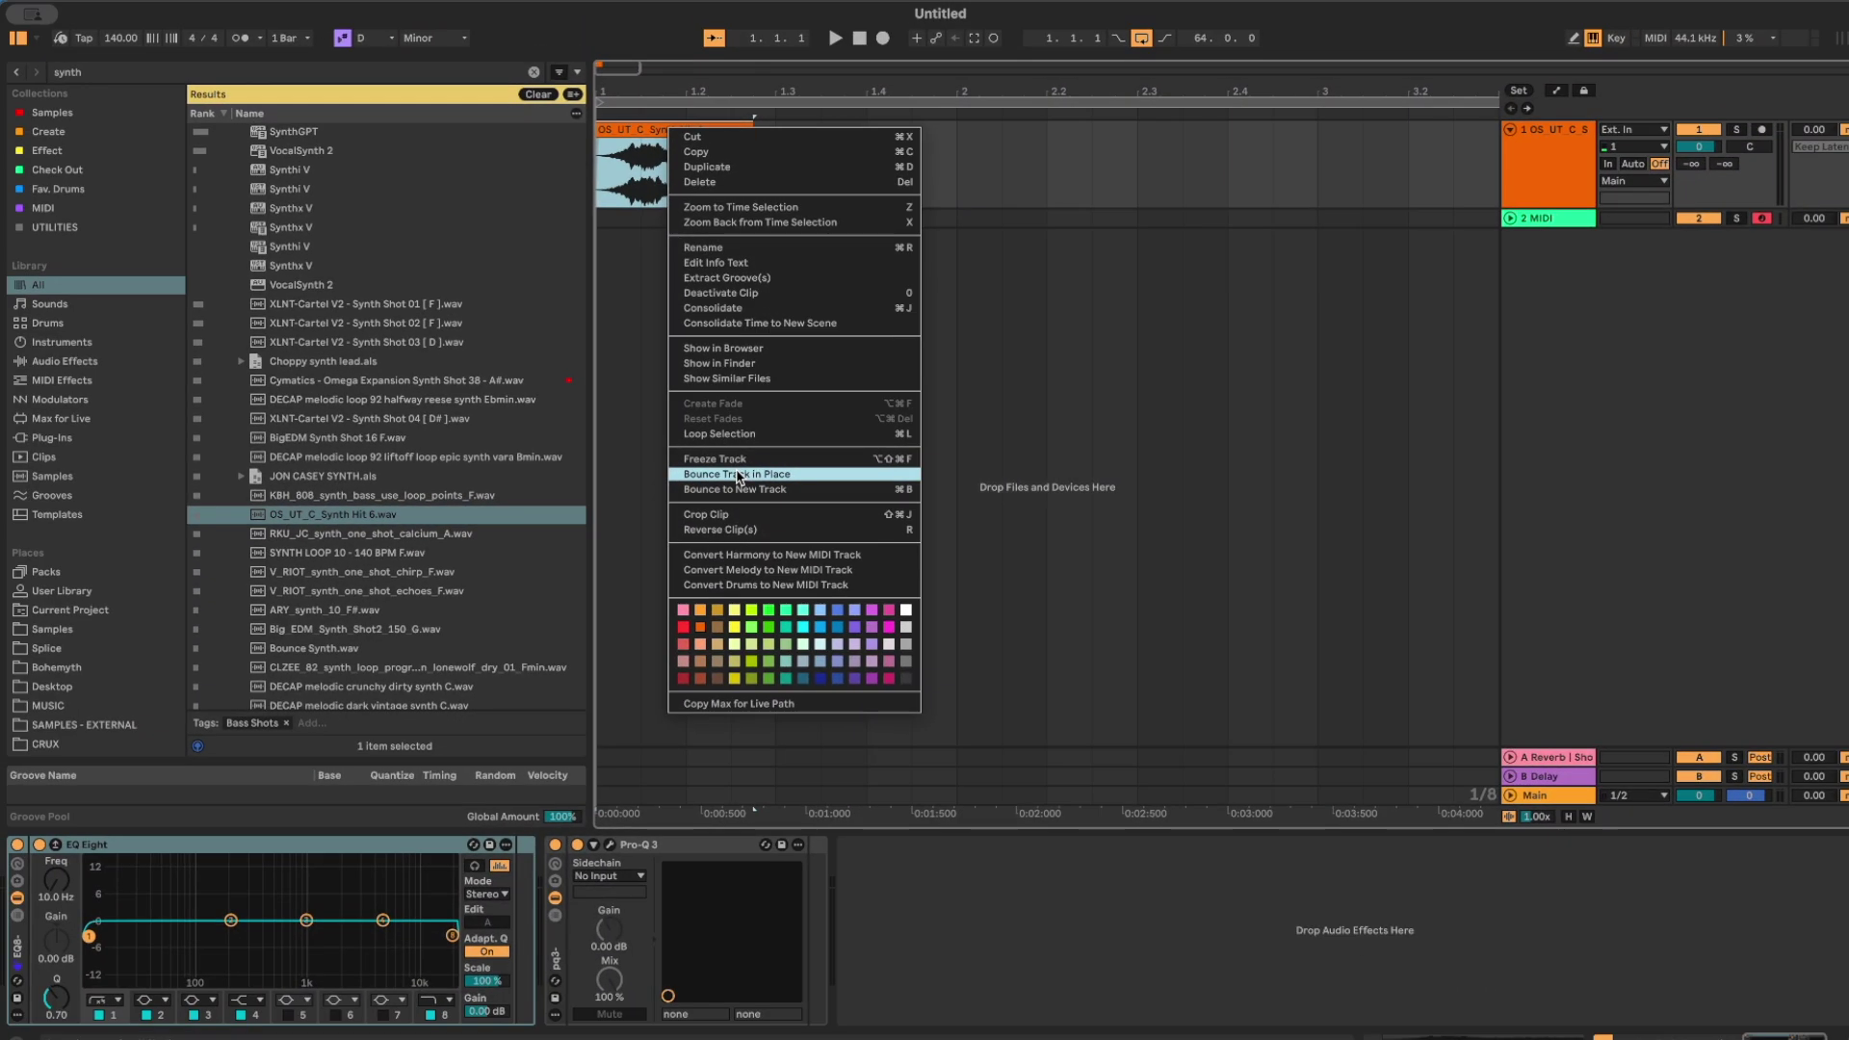
left_click(738, 474)
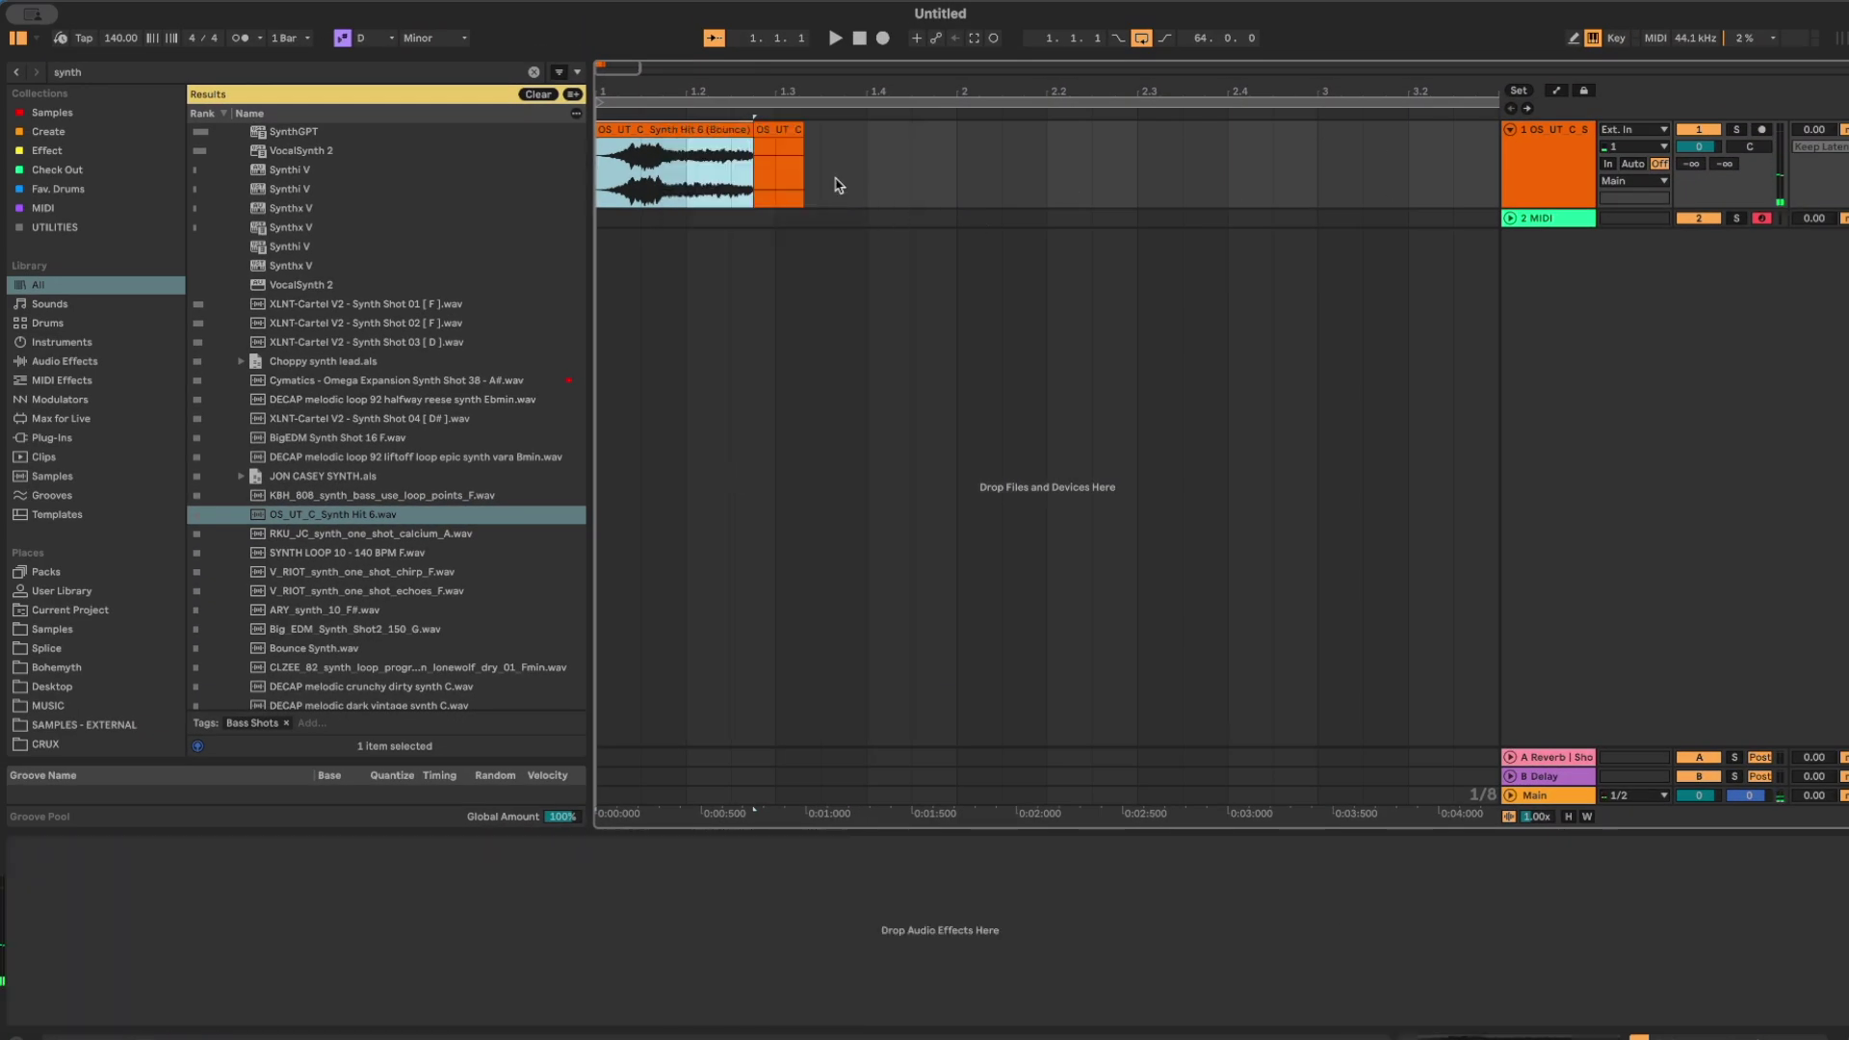
Play back the bounced synth hit and examine its clip details and the audio track's device chain.
left_click(671, 159)
left_click(620, 168)
left_click(606, 167)
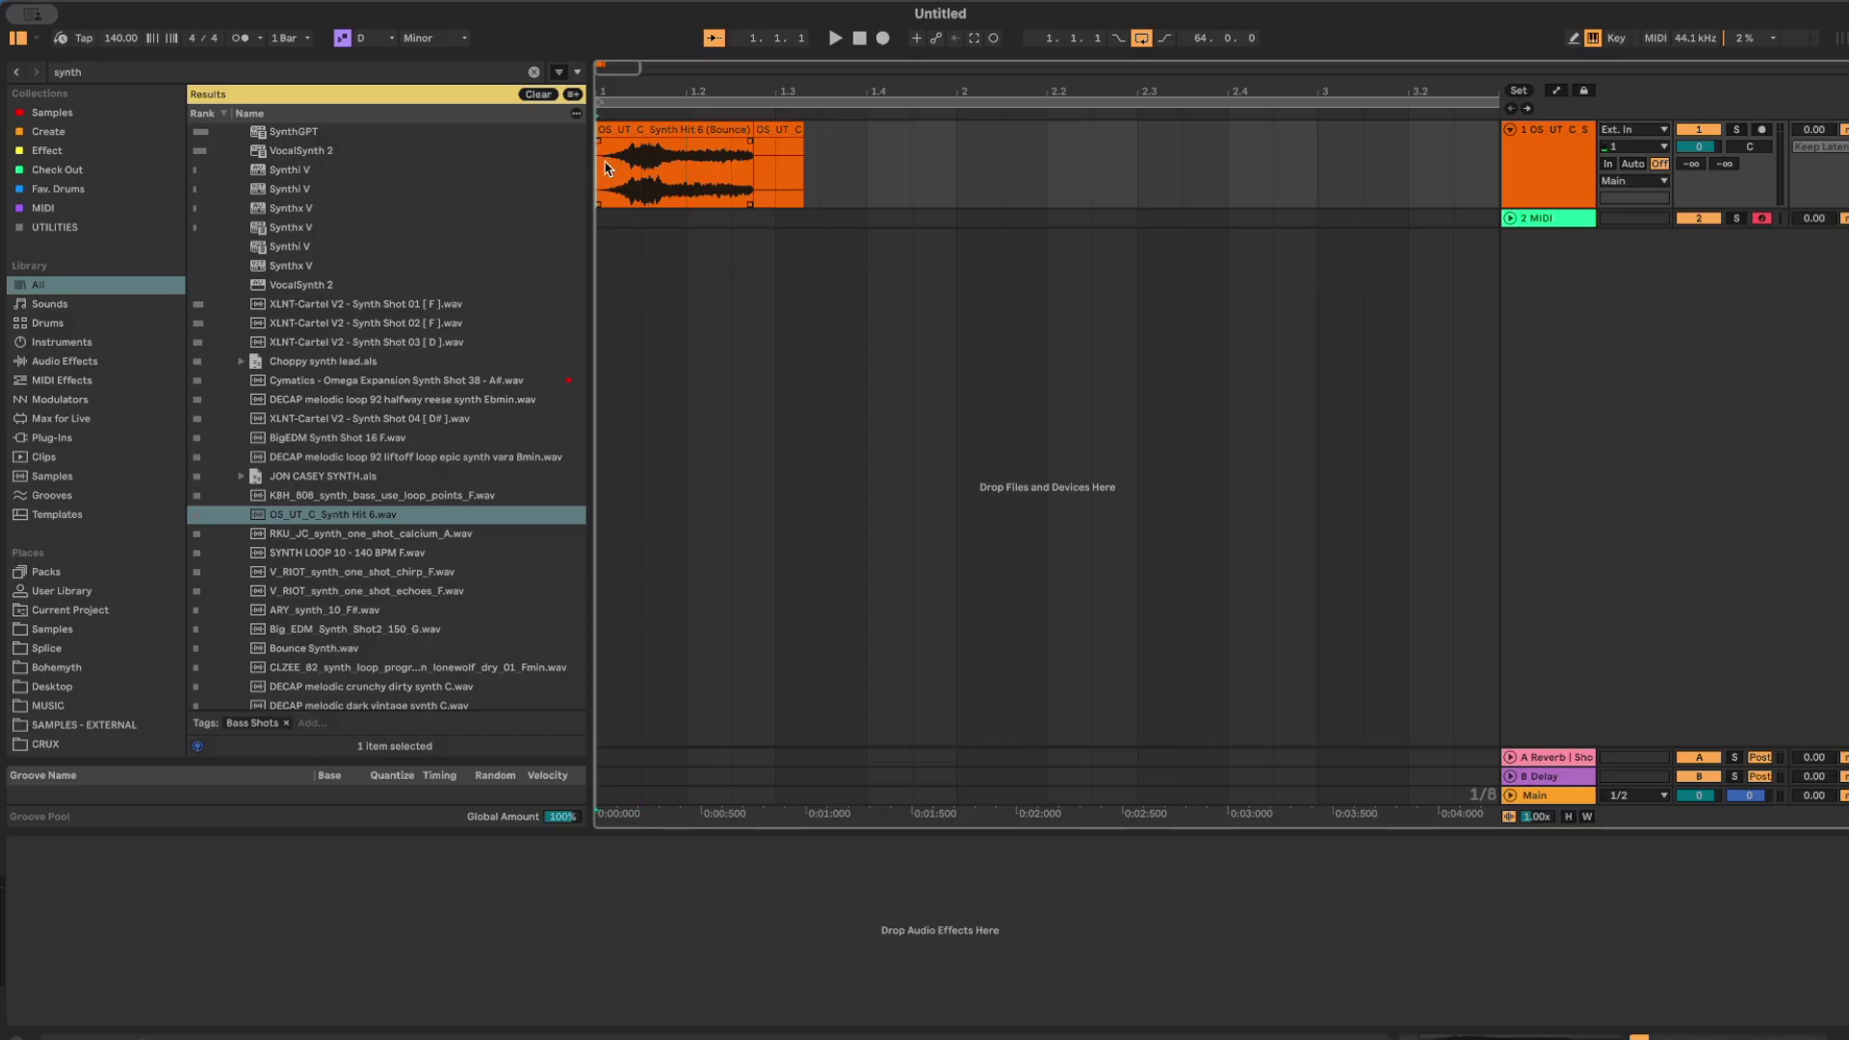
key("space")
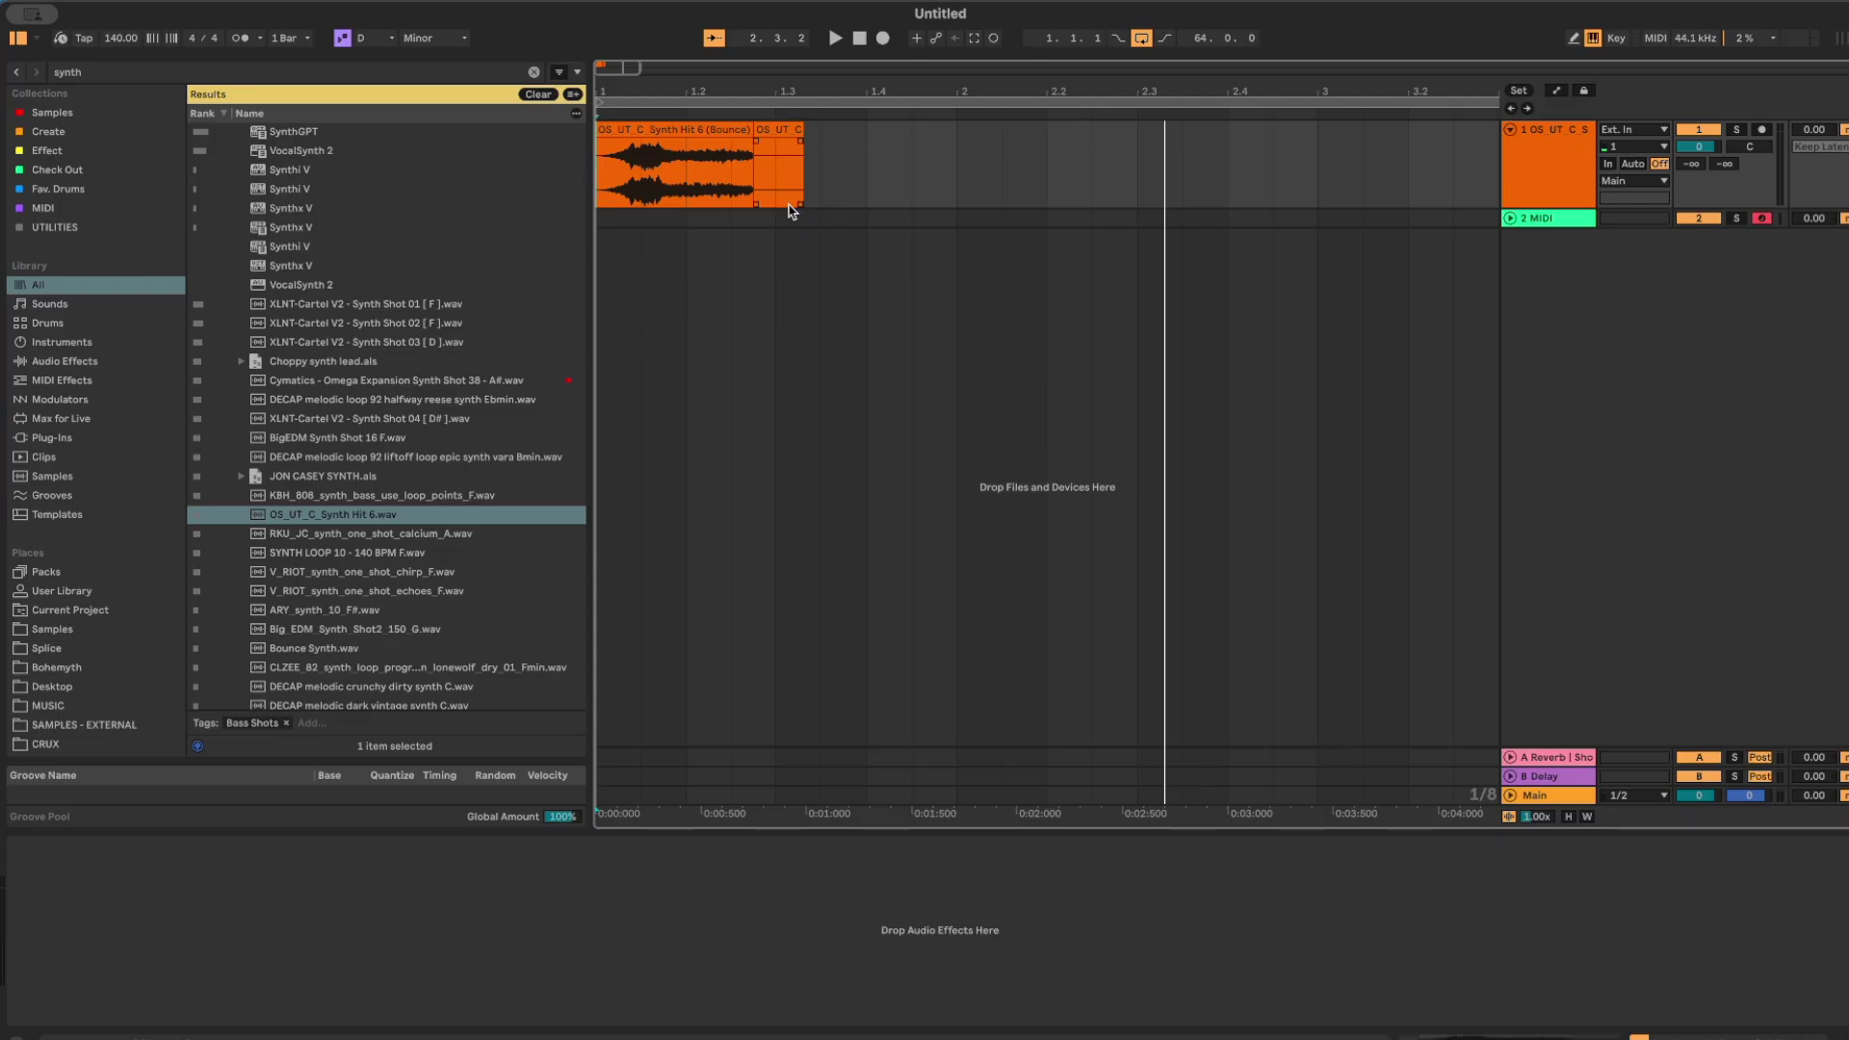
left_click(660, 138)
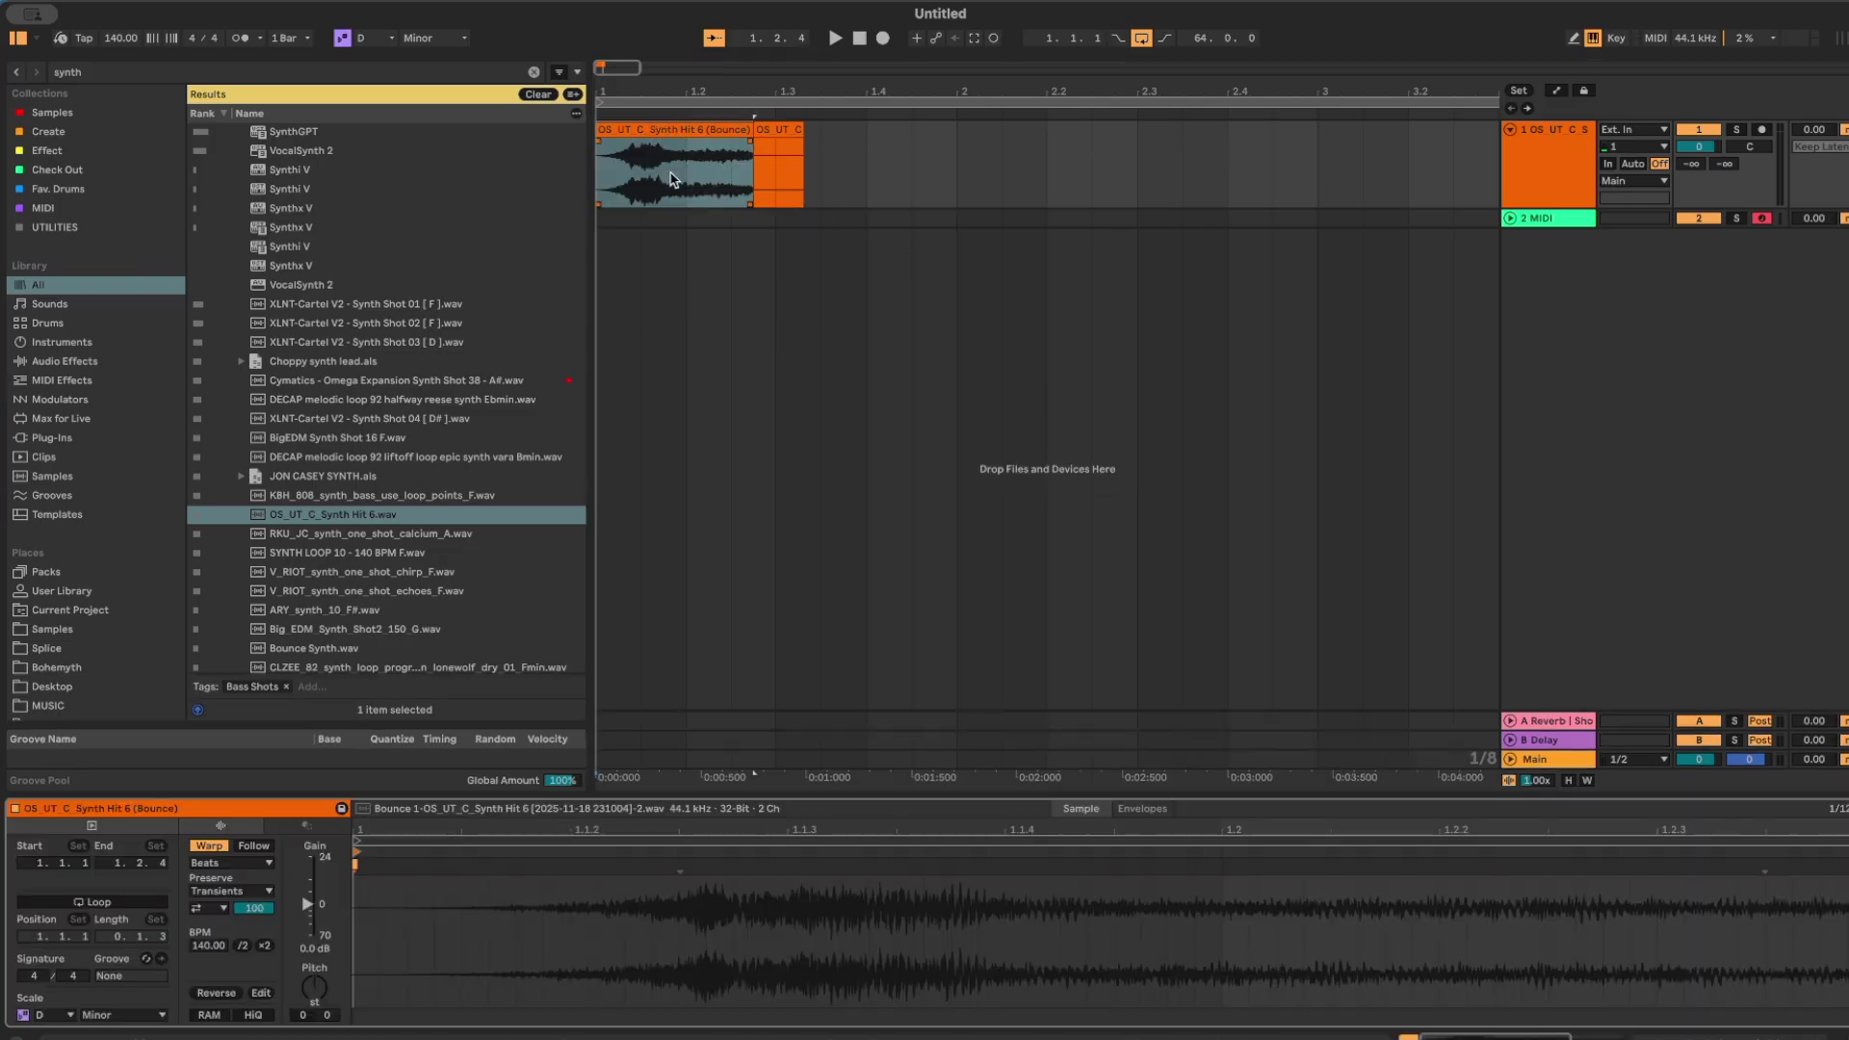
left_click(1549, 159)
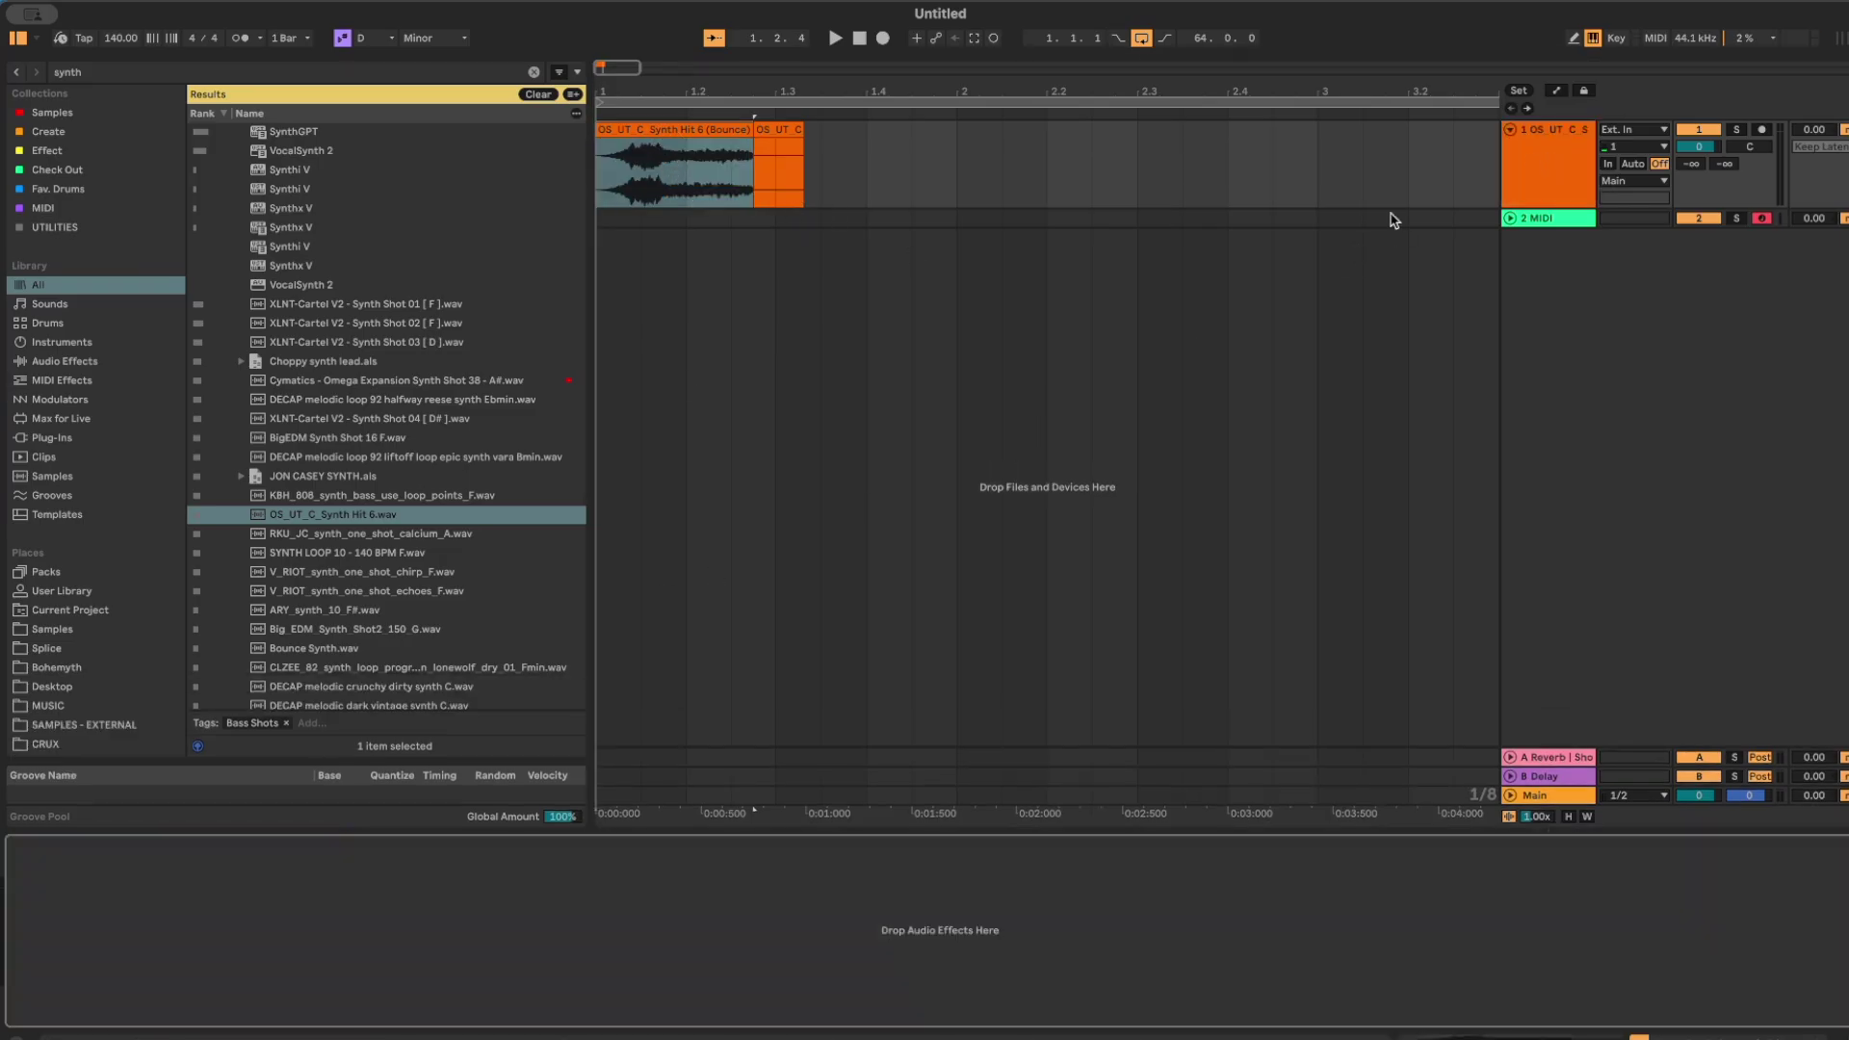
Search the browser for reverb and add the stock Reverb effect to the audio track.
key("super+f")
type("reverb")
key("Down")
key("Down")
key("Return")
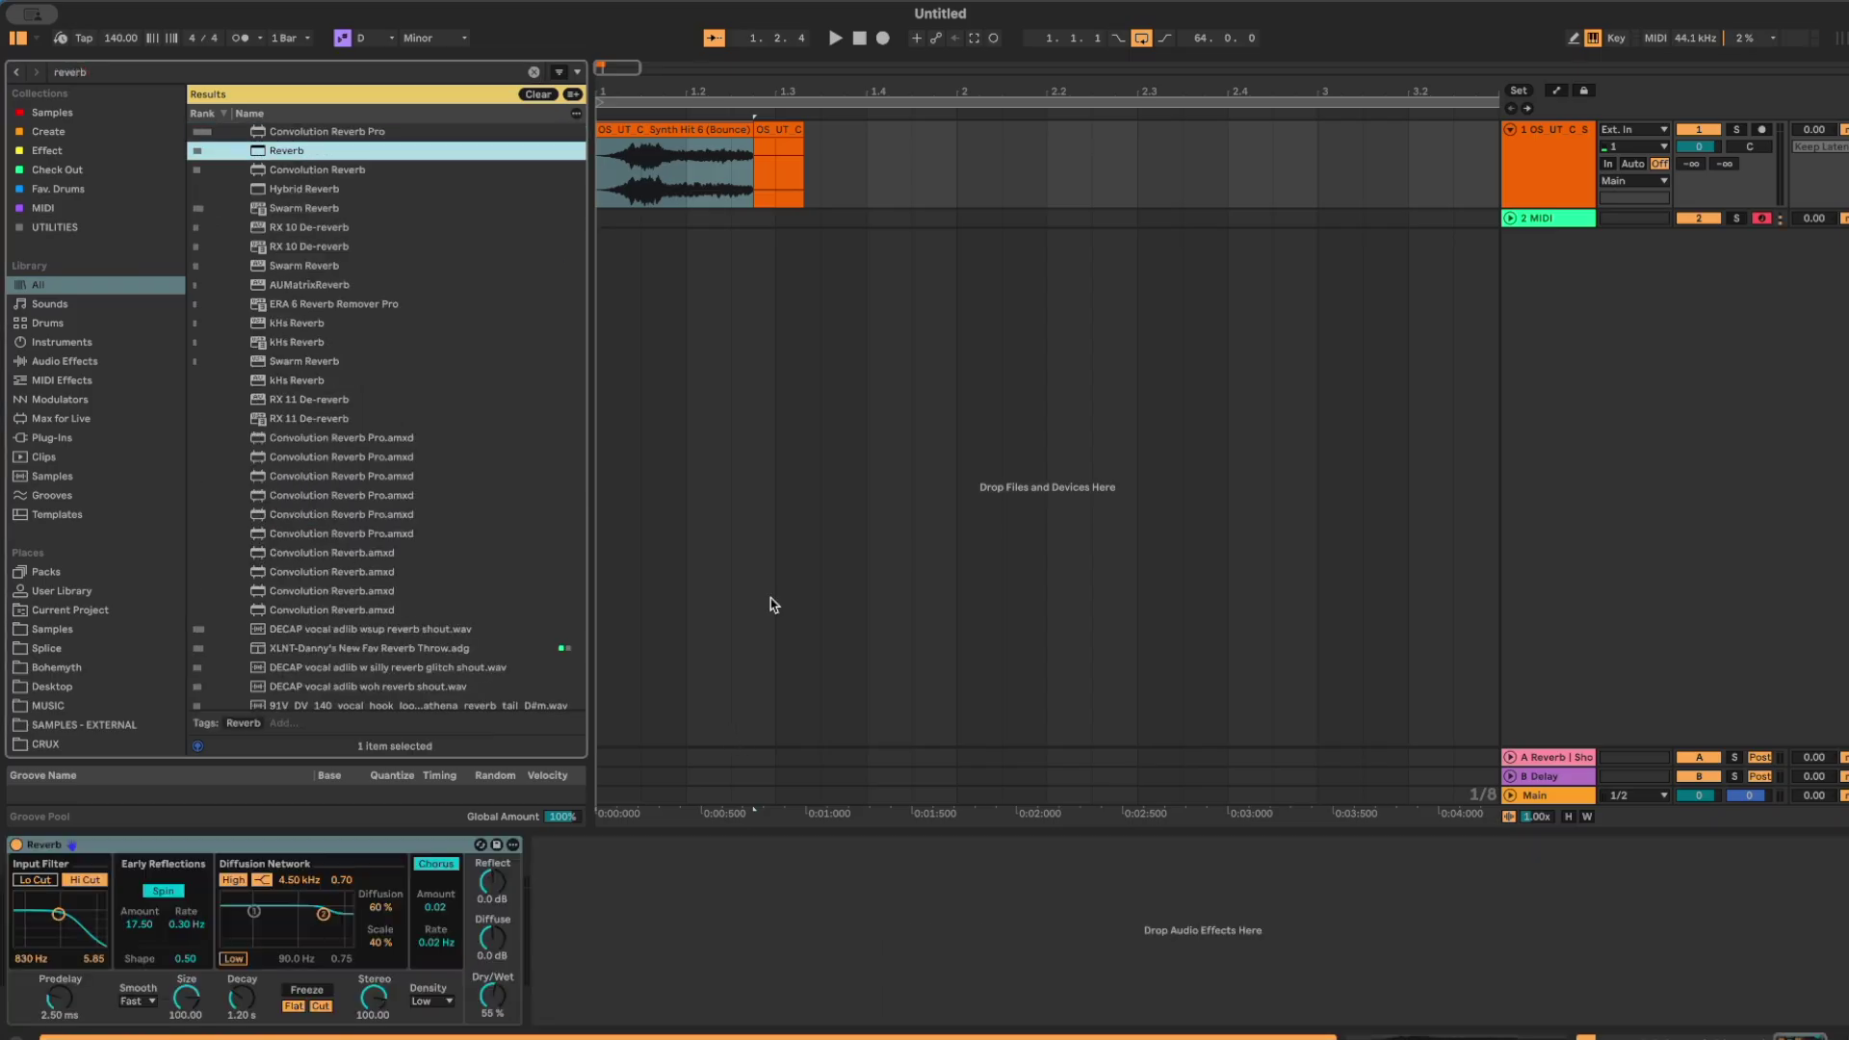
Show the automation of the Reverb's Dry/Wet and create a ramp from about 39% rising to beat 1.2.
left_click_drag(497, 1006, 498, 1009)
key("a")
left_click(612, 180)
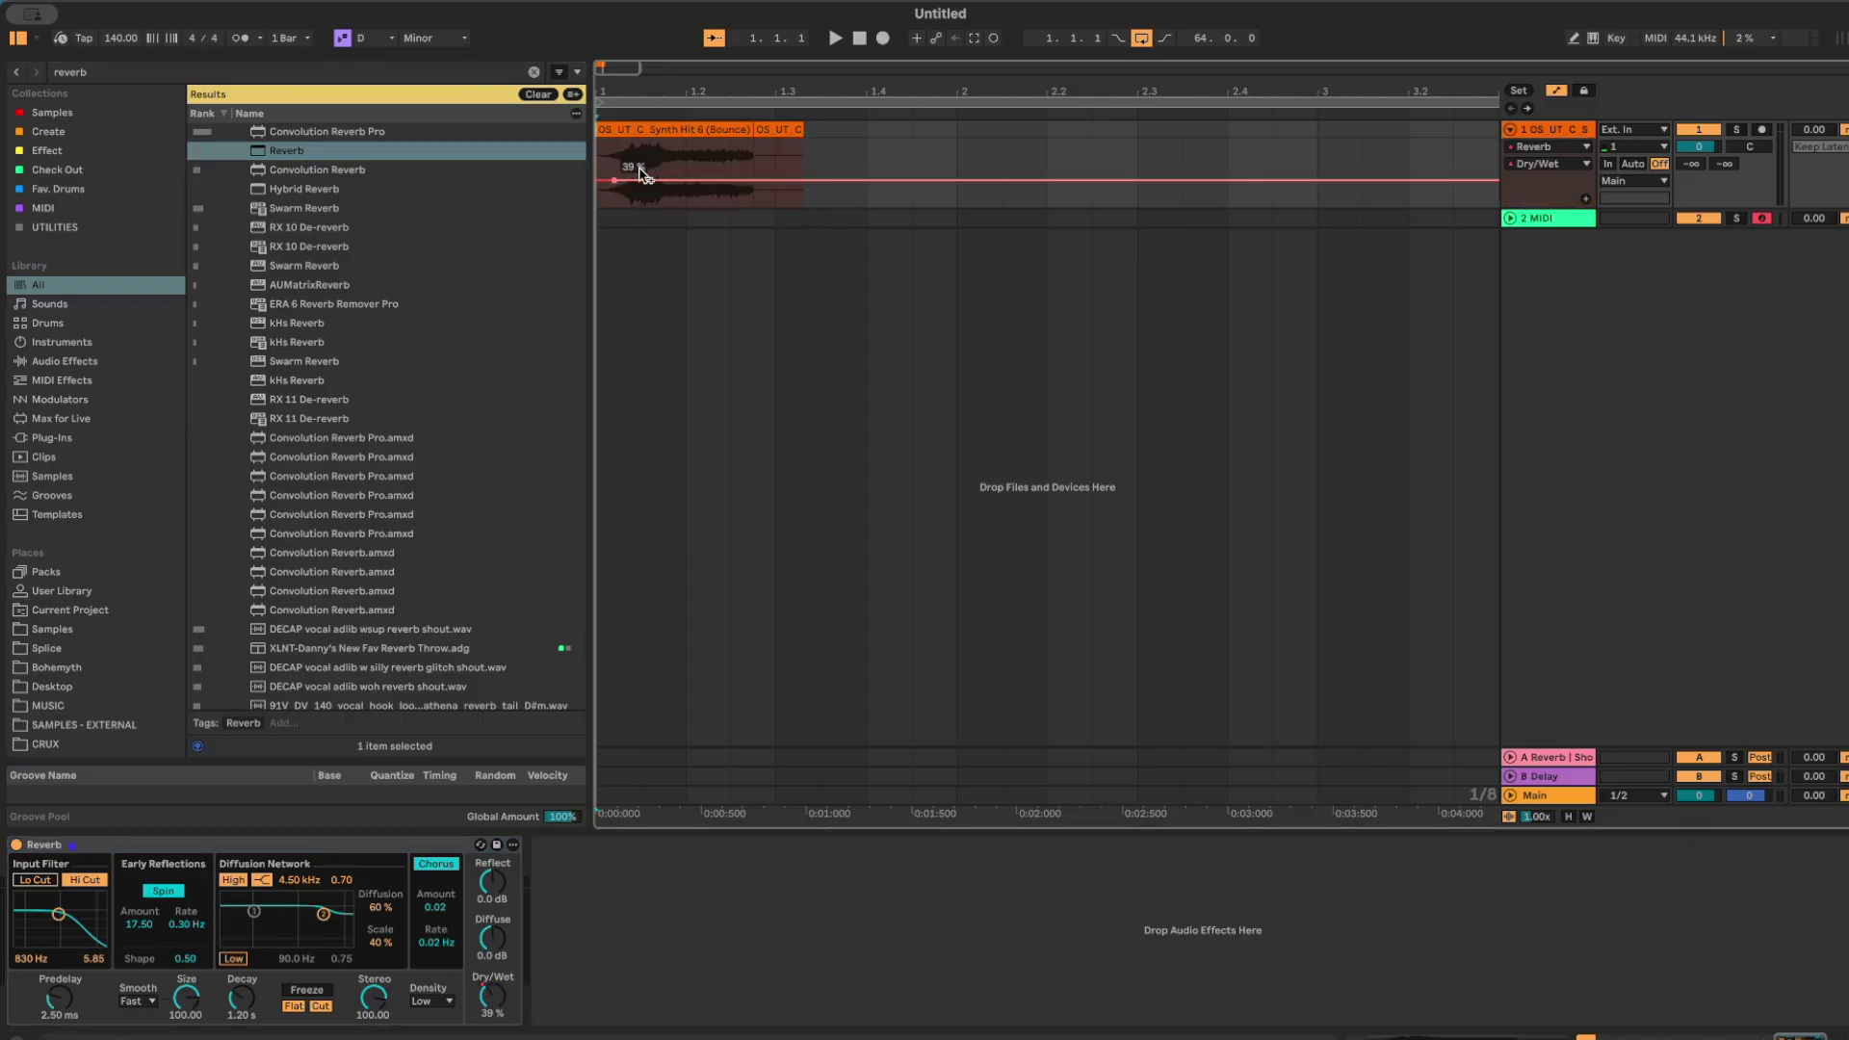
double_click(685, 145)
Draw stepped Dry/Wet automation freehand from beat 1.2 to just past beat 2.3.
scroll(706, 146, "right", 1)
key("b")
mouse_move(689, 147)
left_mouse_down()
mouse_move(739, 170)
mouse_move(802, 173)
mouse_move(857, 142)
mouse_move(962, 169)
mouse_move(1171, 172)
left_mouse_up()
key("b")
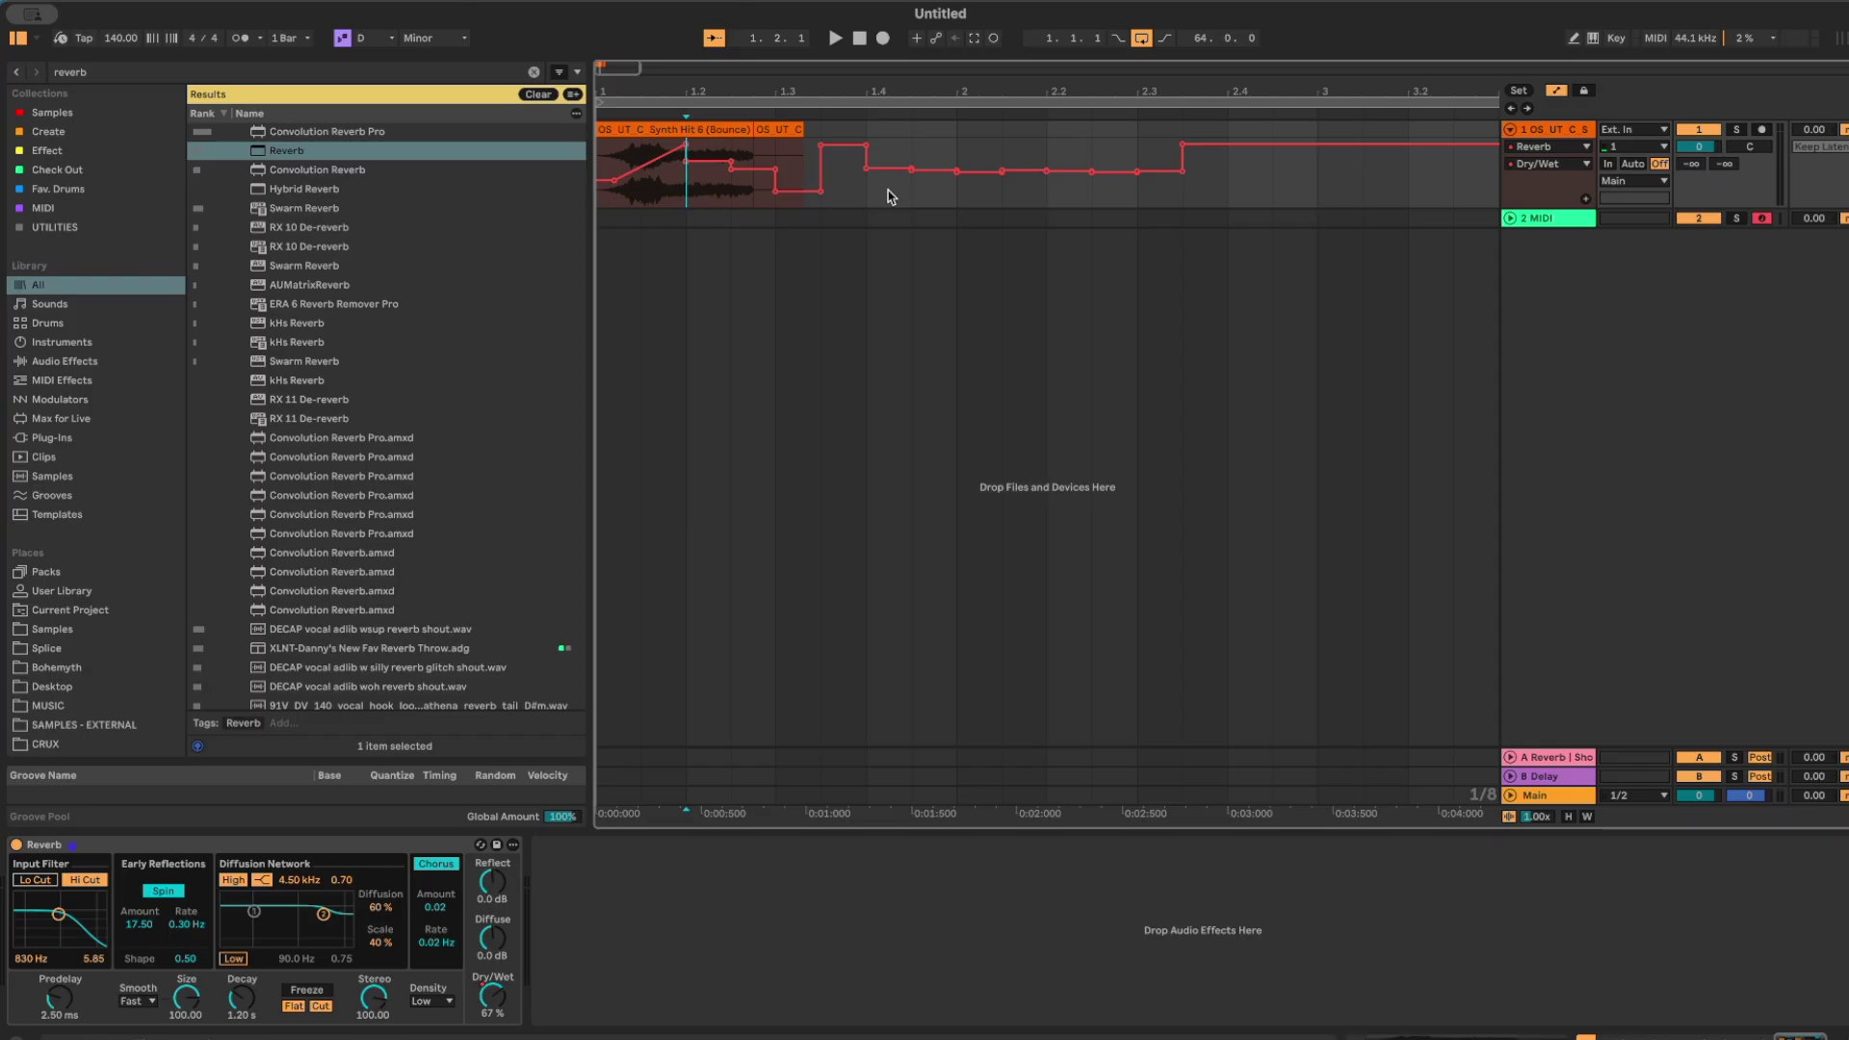
Examine the Dry/Wet automation across the whole arrangement and up close over the bounced clips, and hide the automation.
scroll(704, 177, "right", 1)
key("w")
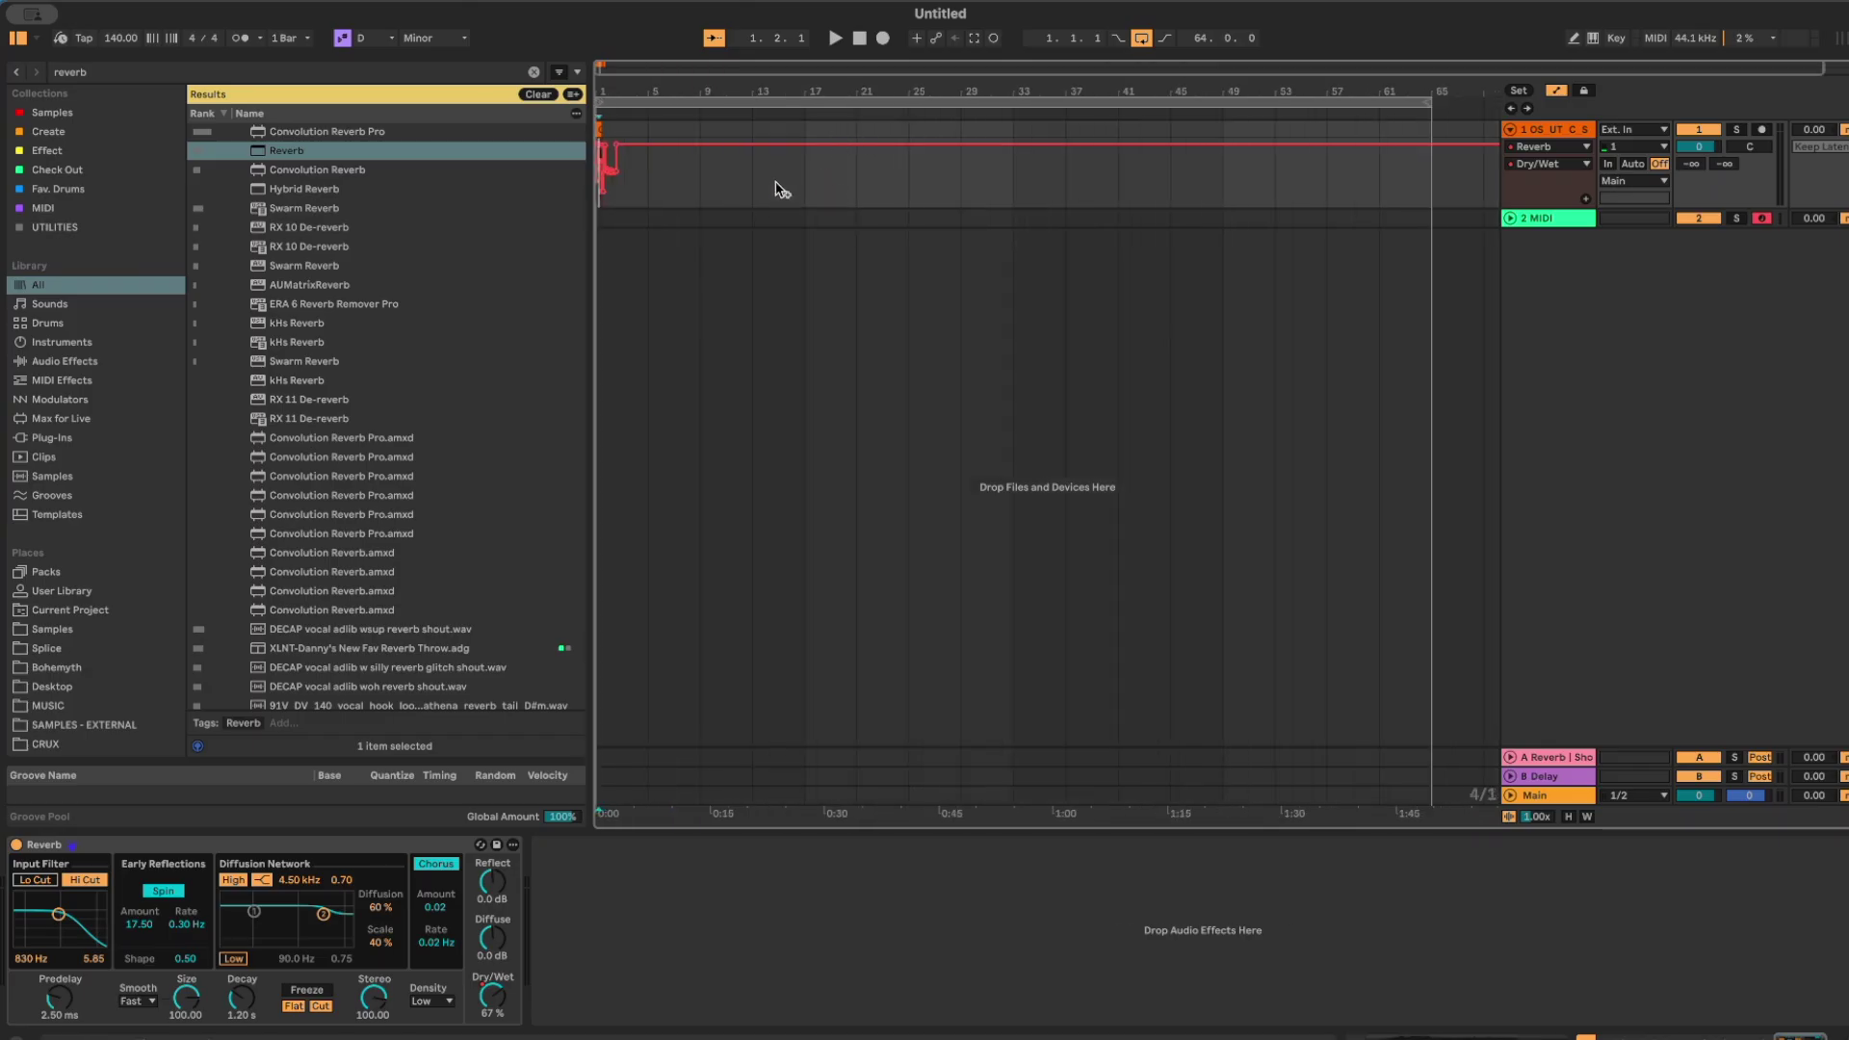
left_click_drag(671, 178, 463, 176)
key("z")
scroll(464, 177, "down", 1)
left_click_drag(752, 184, 549, 176)
key("z")
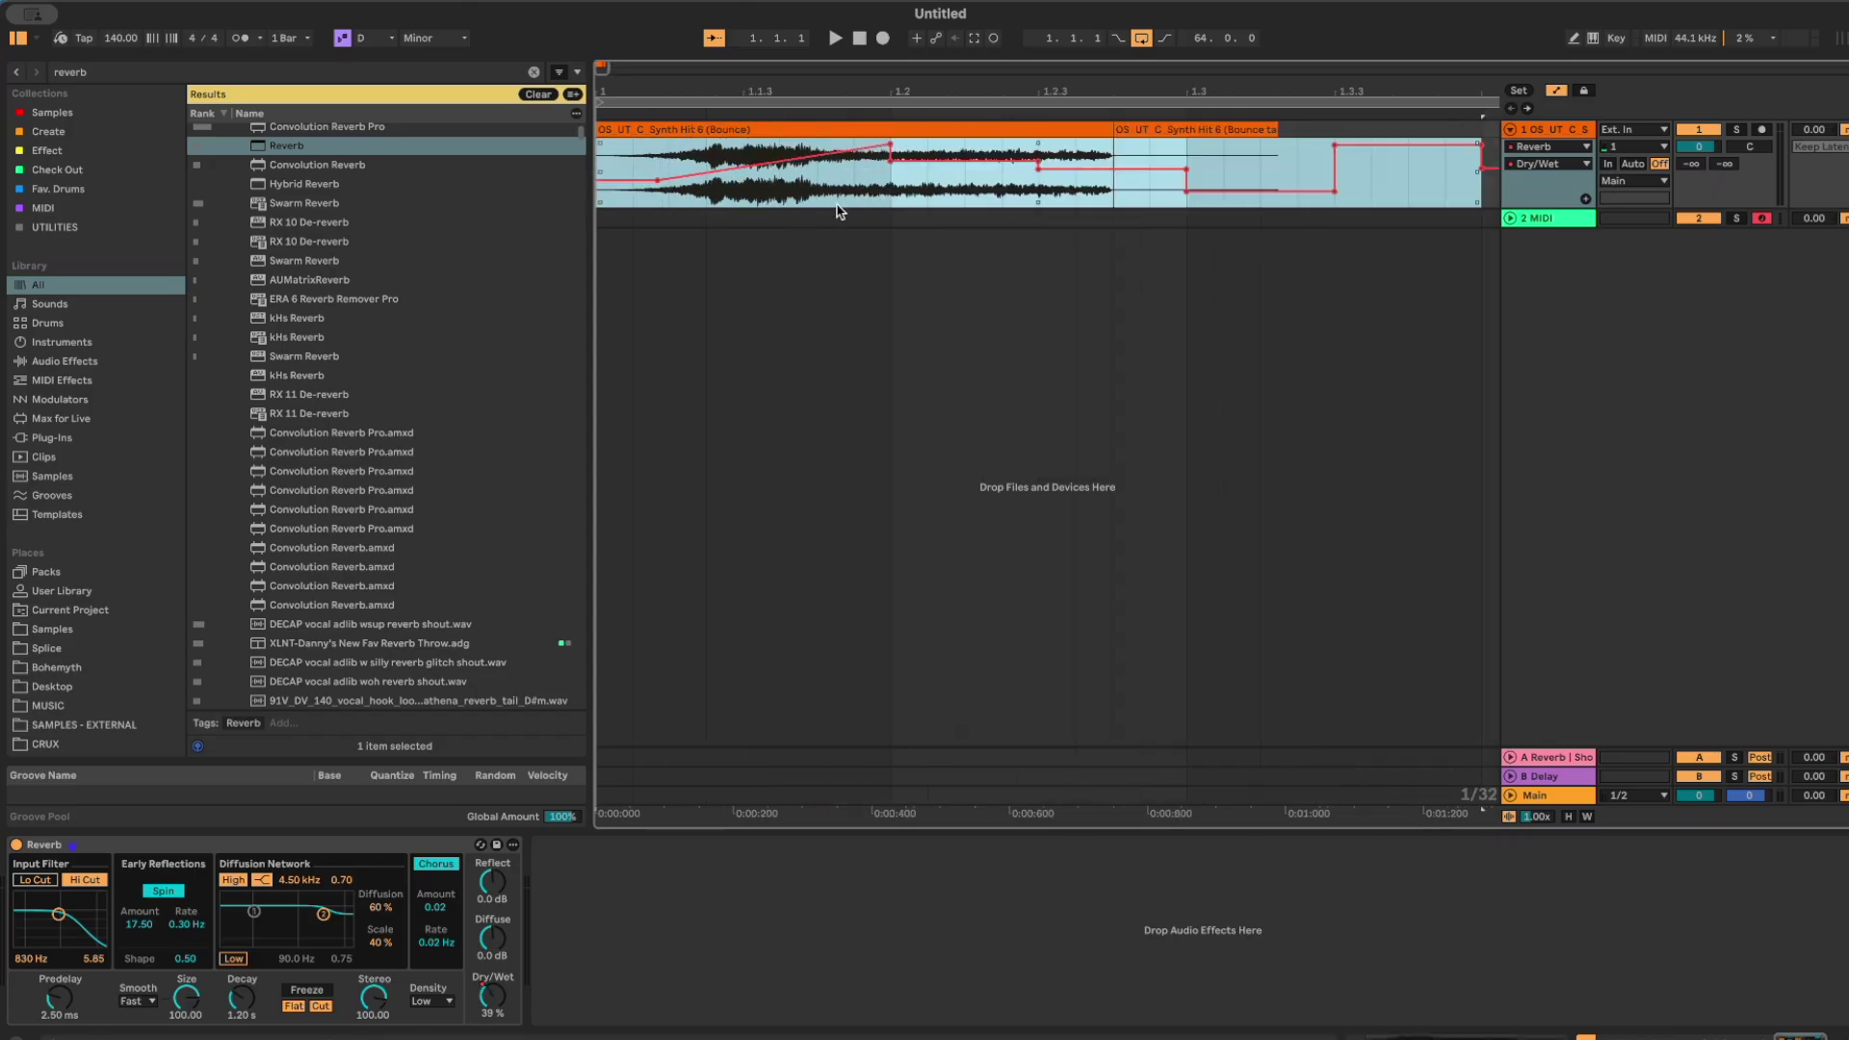
left_click(888, 268)
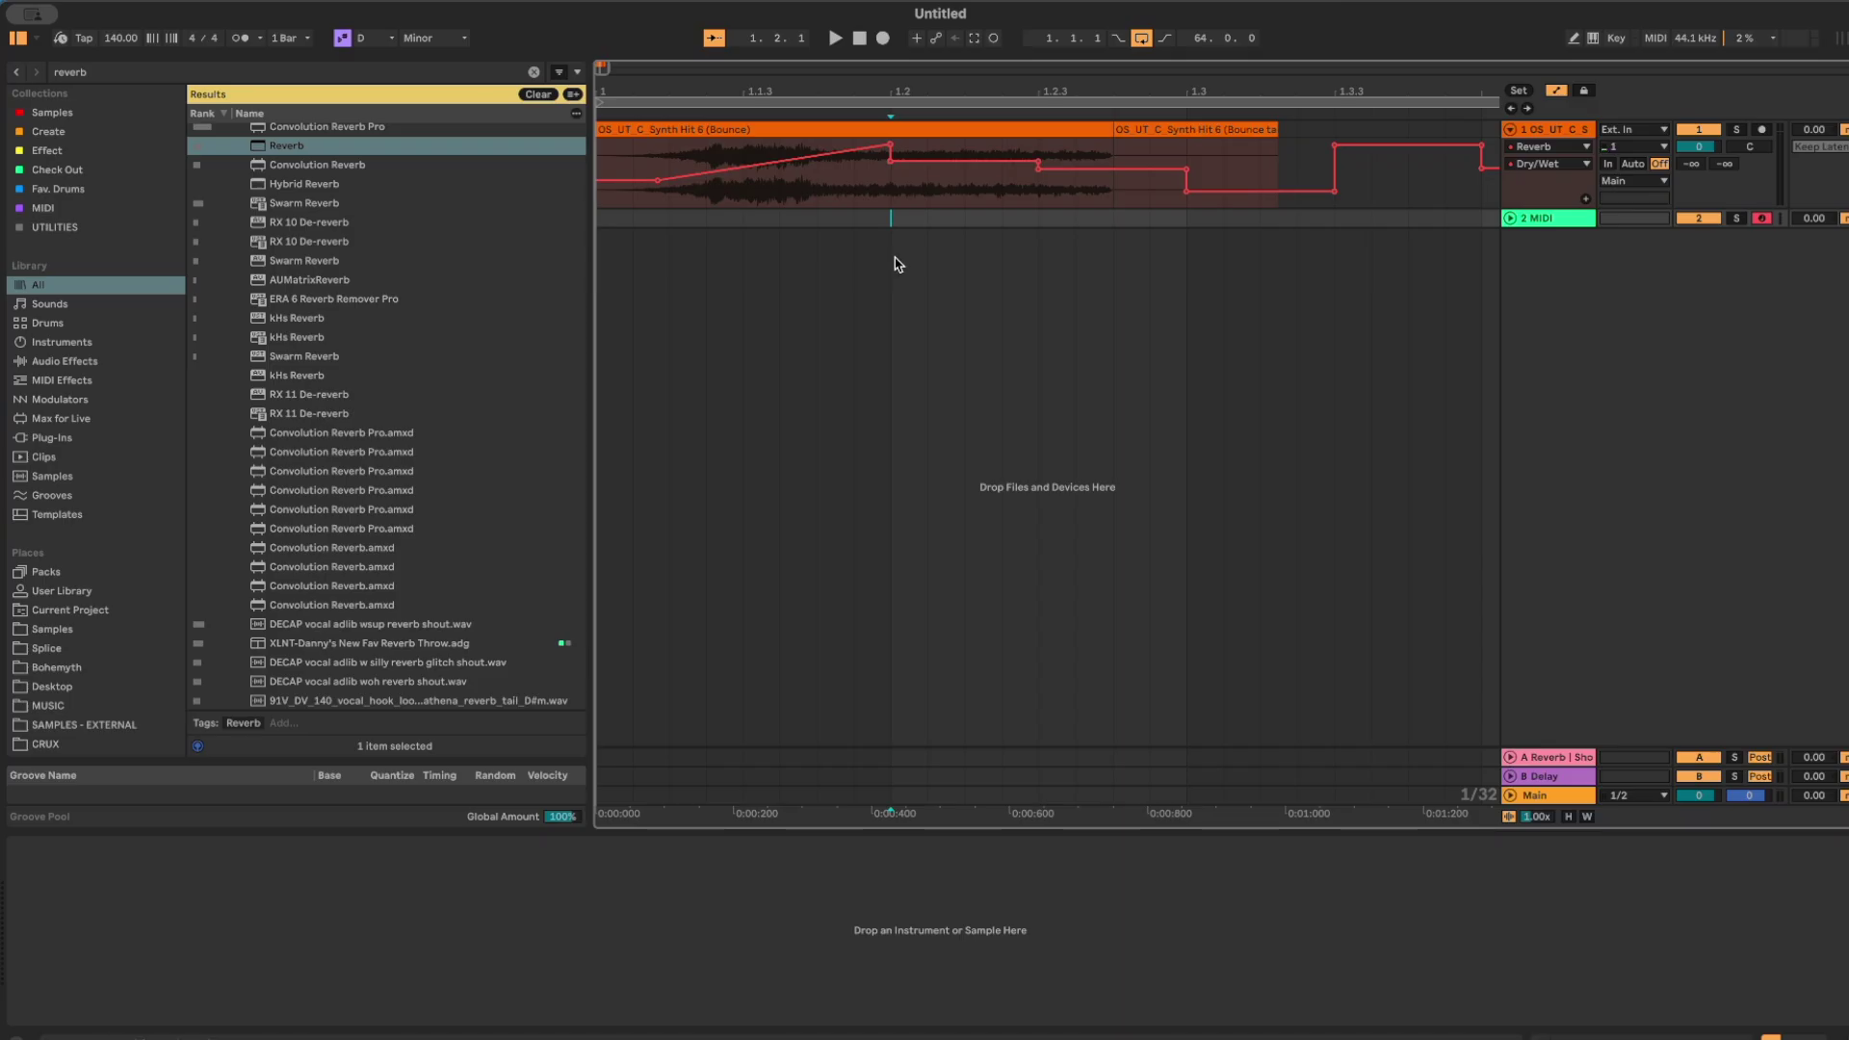
key("a")
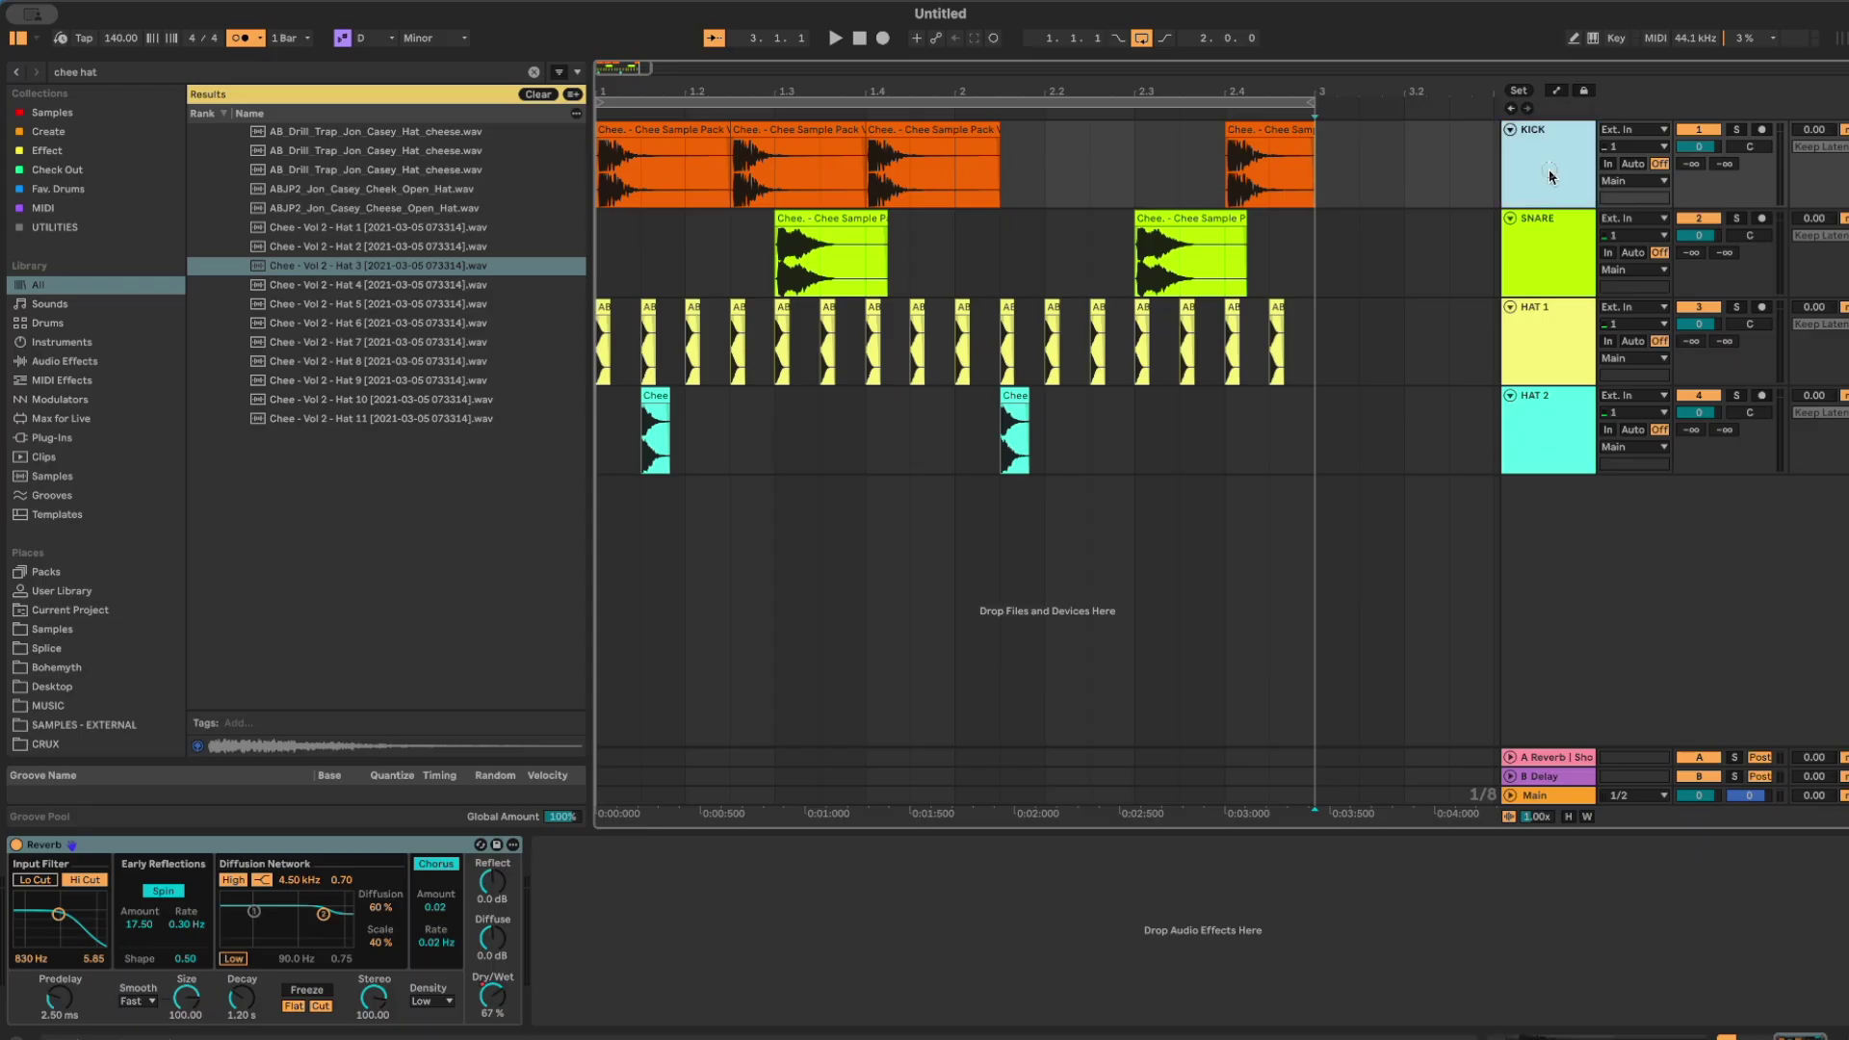
Group the KICK, SNARE, HAT 1 and HAT 2 tracks and name the group DRUMZ.
key("shift+Down")
key("shift+Down")
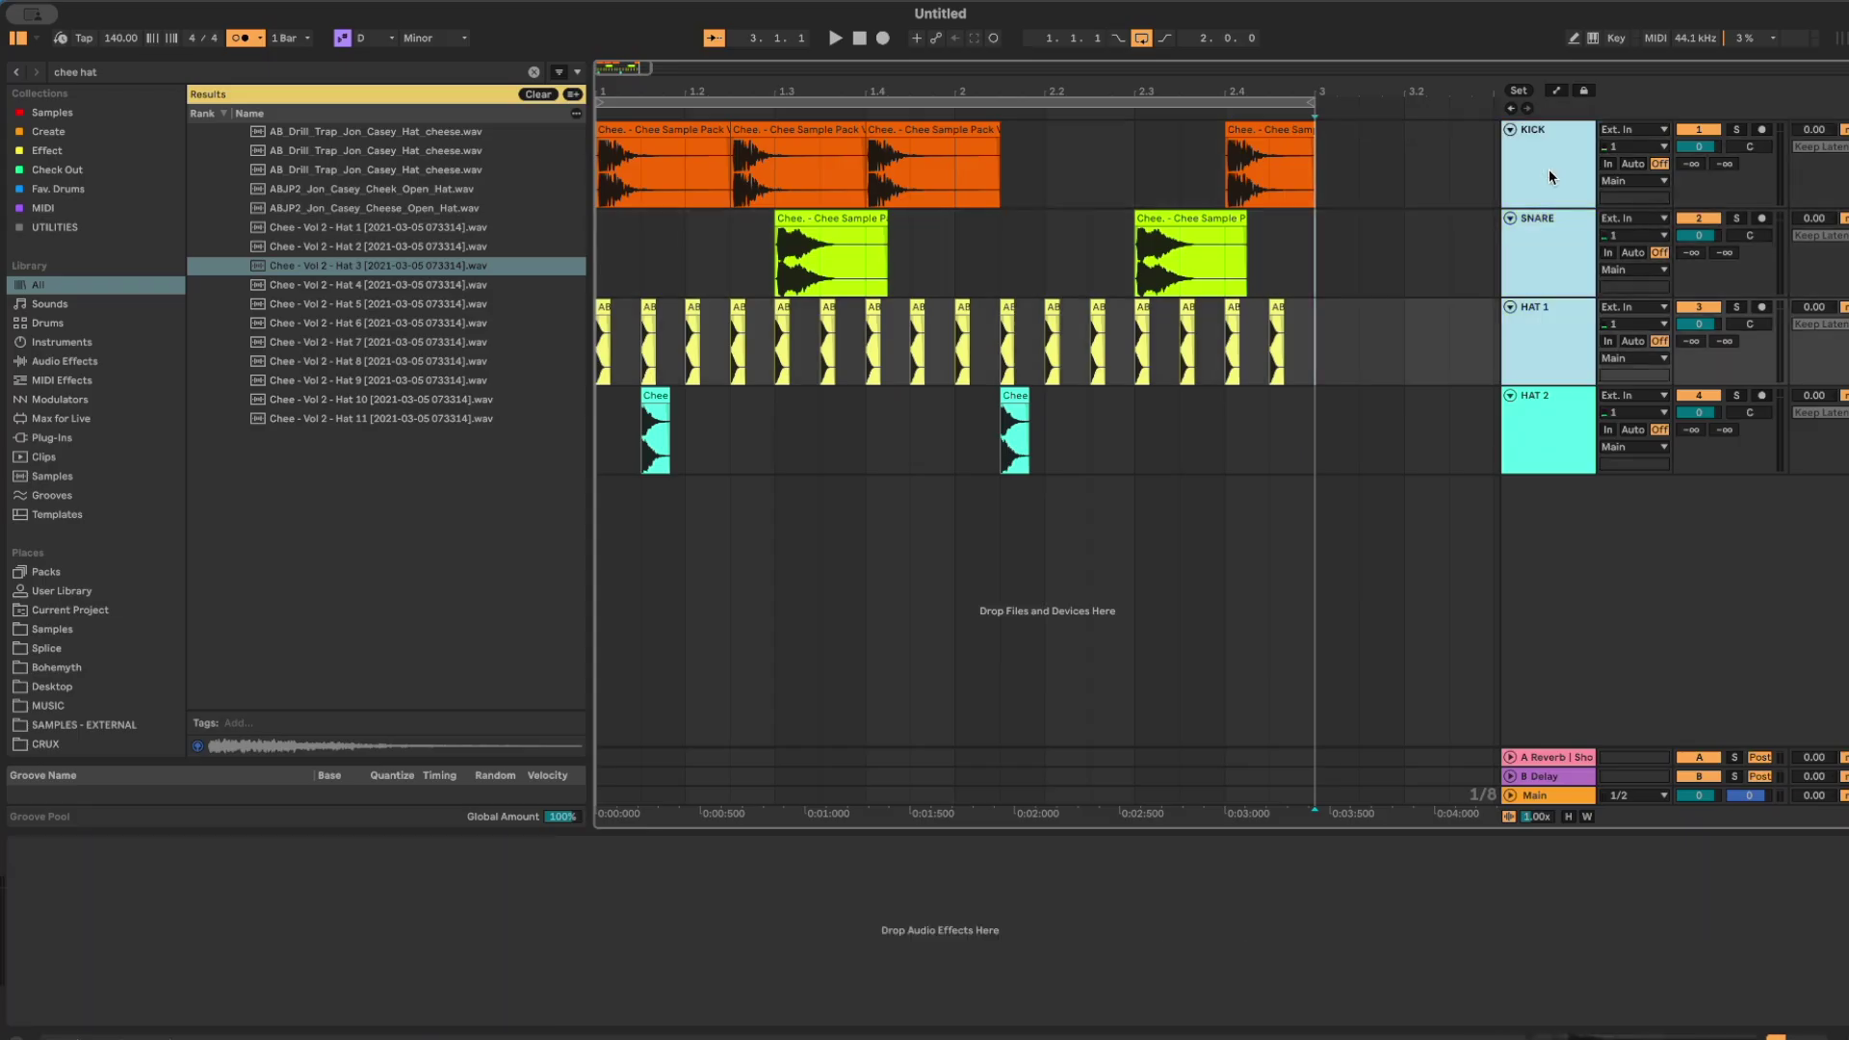
key("shift+Down")
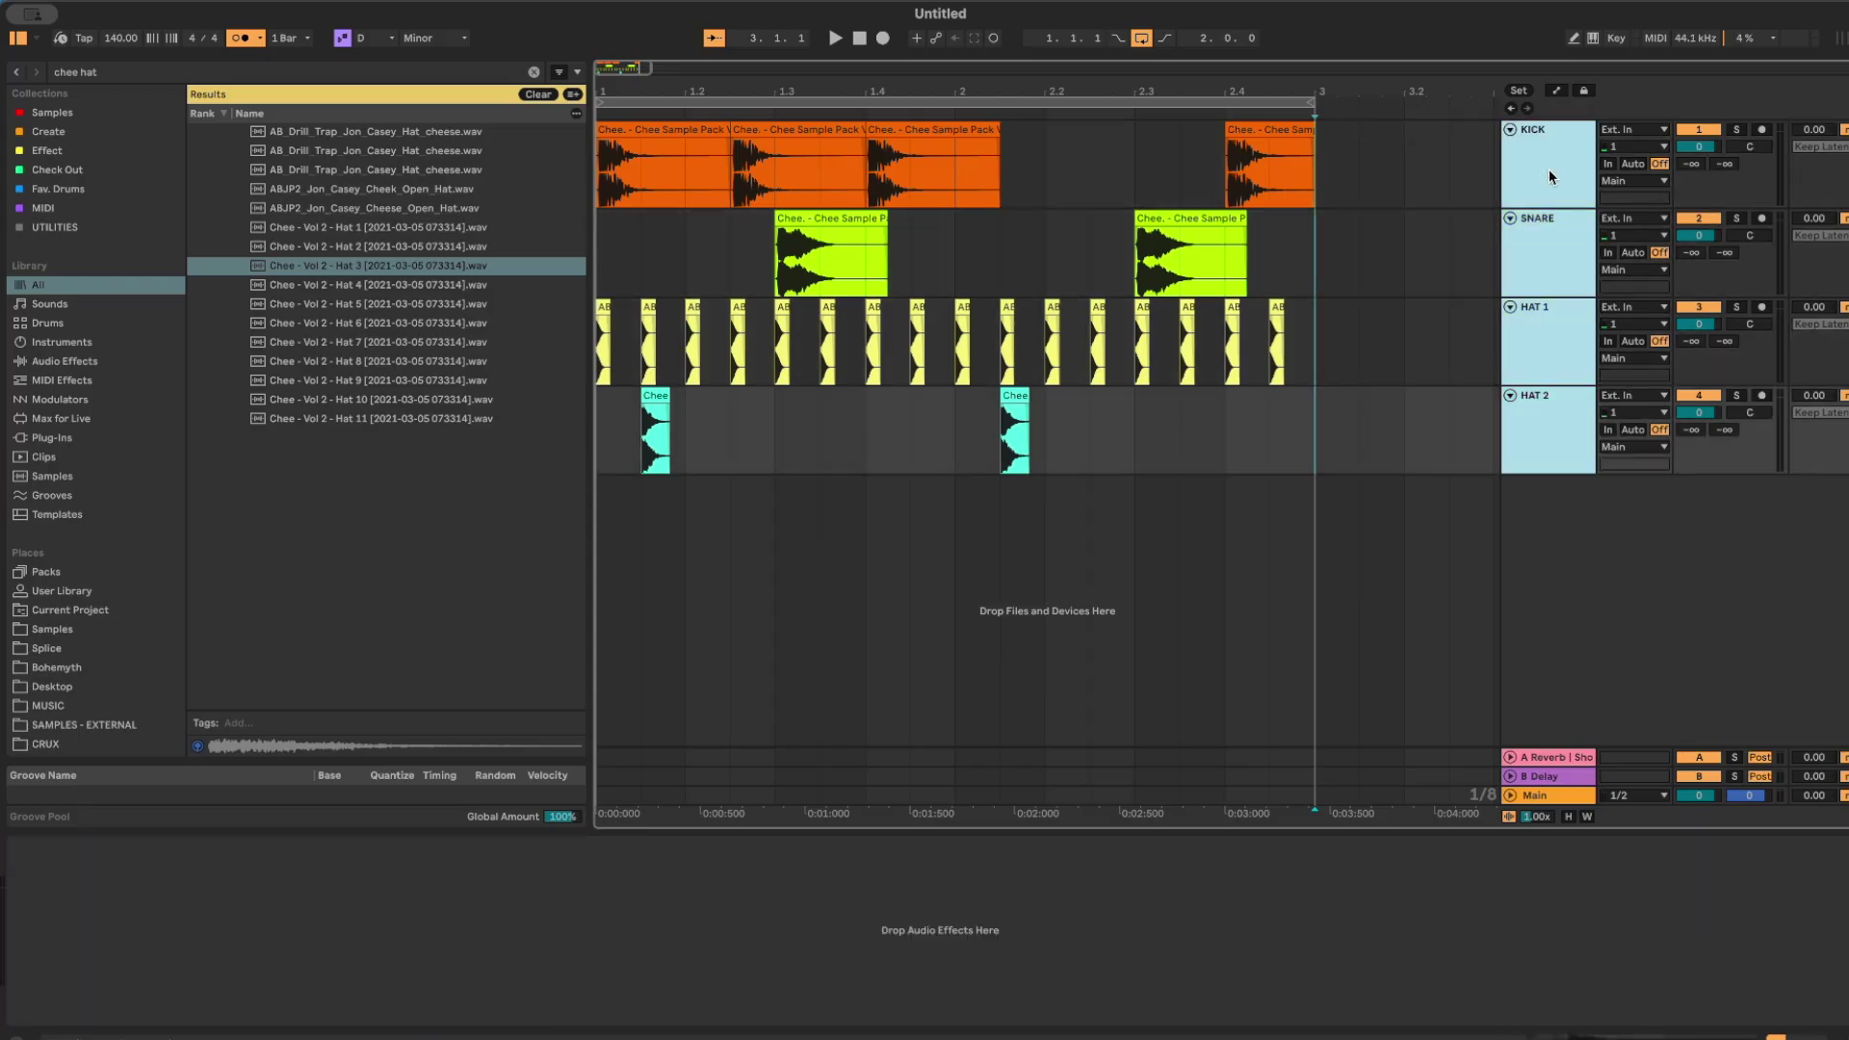
key("super+g")
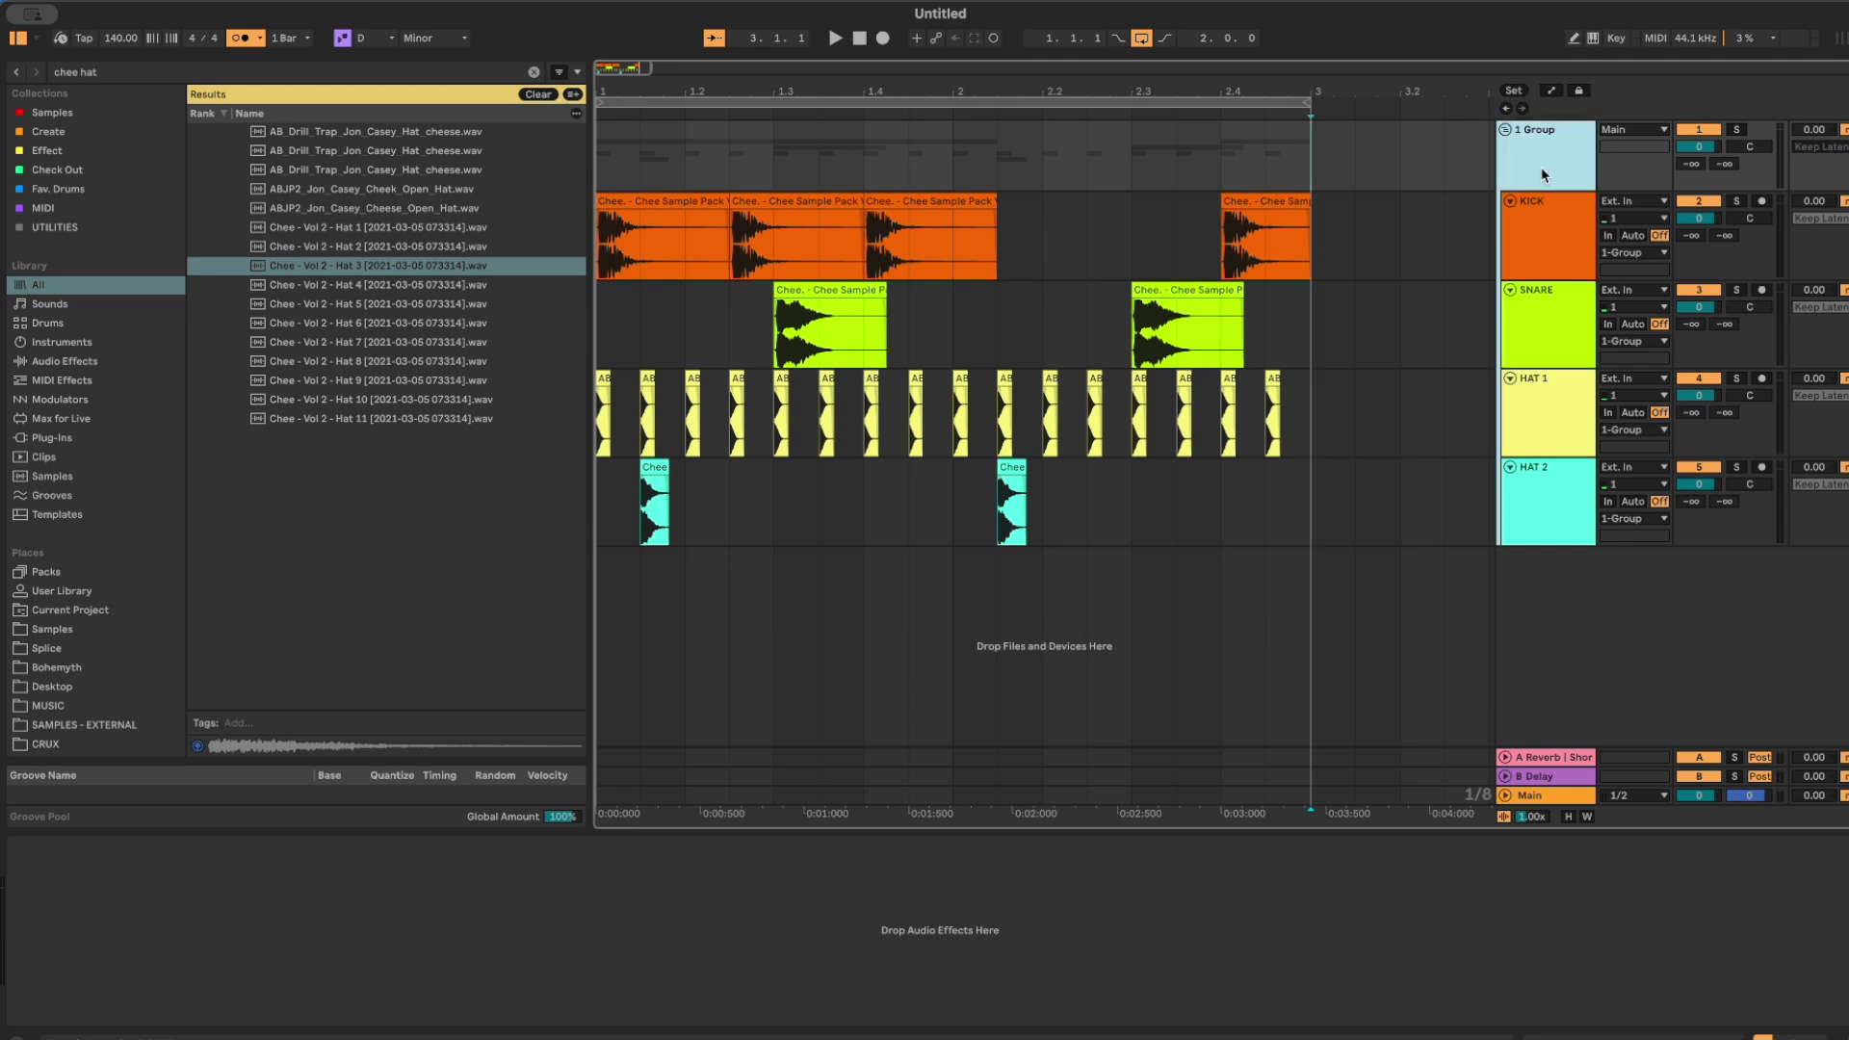
key("super+r")
type("DRUMZ")
key("Return")
Color the DRUMZ group track red.
left_click(1546, 174)
right_click(1543, 156)
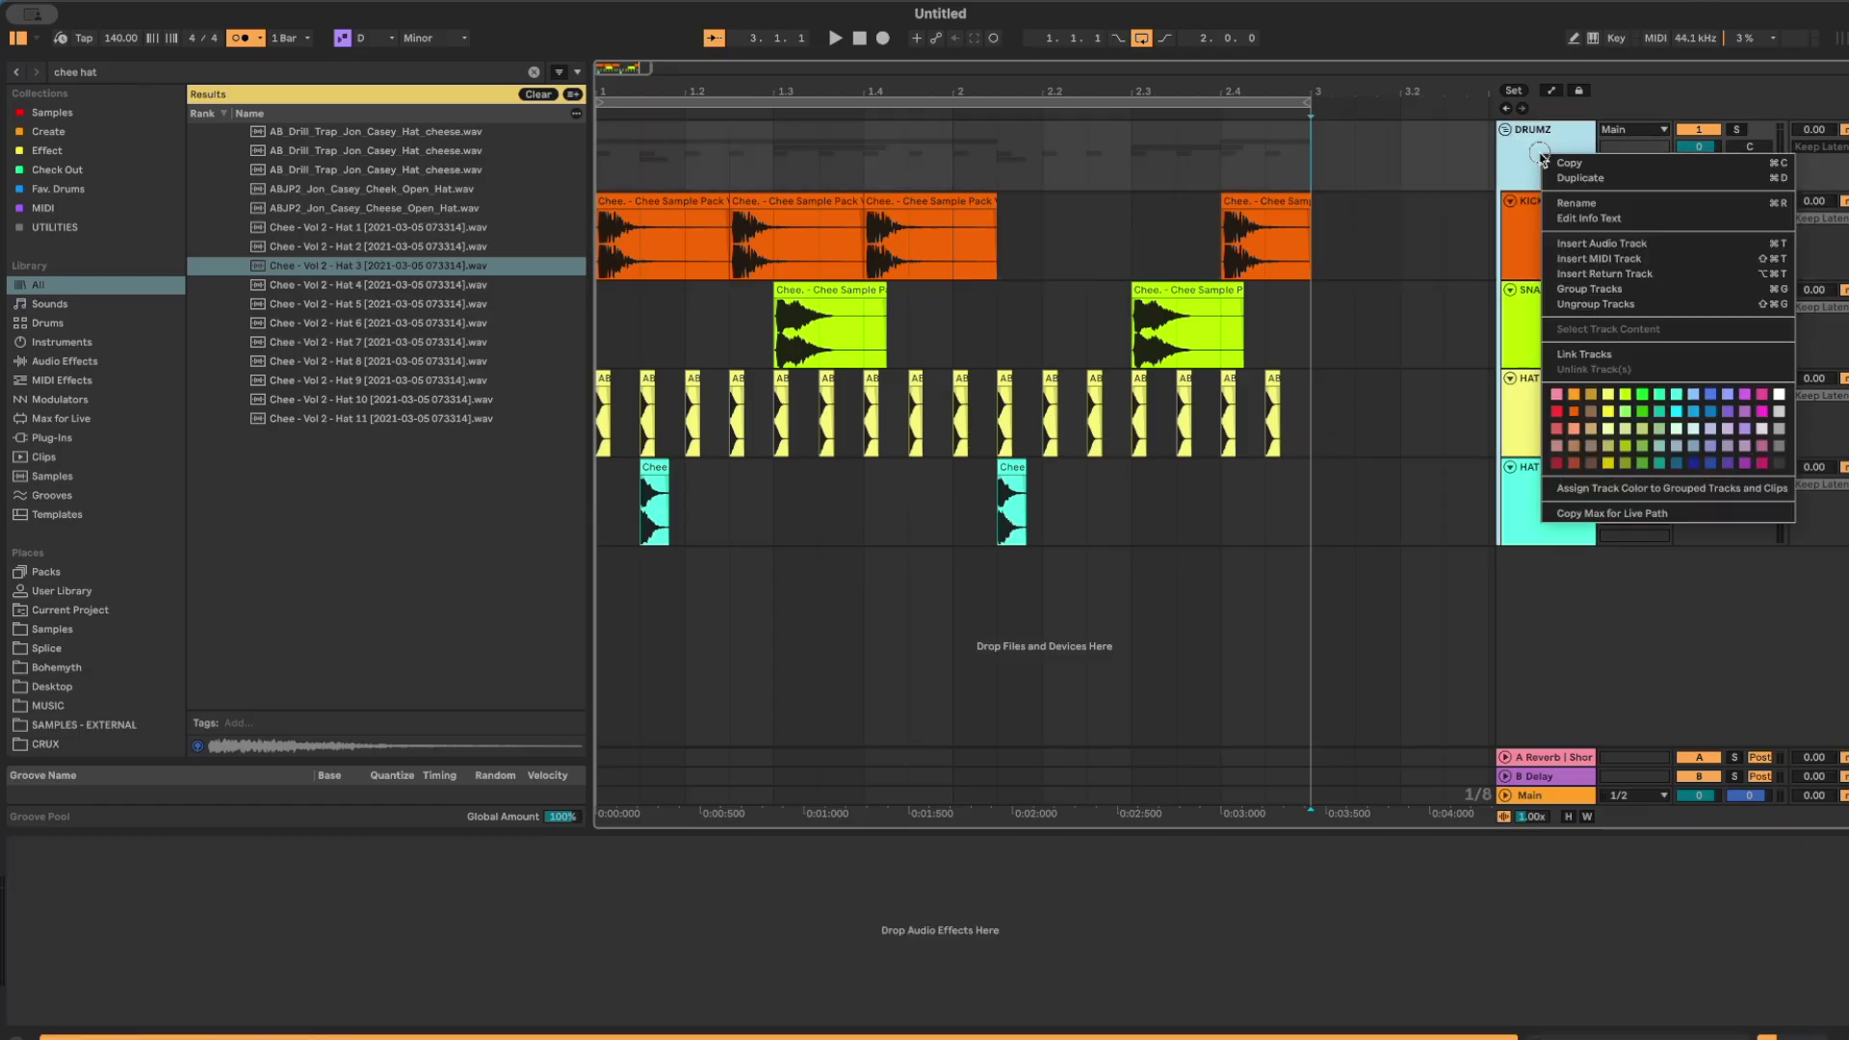
left_click(1557, 413)
left_click(1535, 289)
left_click(1526, 200)
left_click(1517, 139)
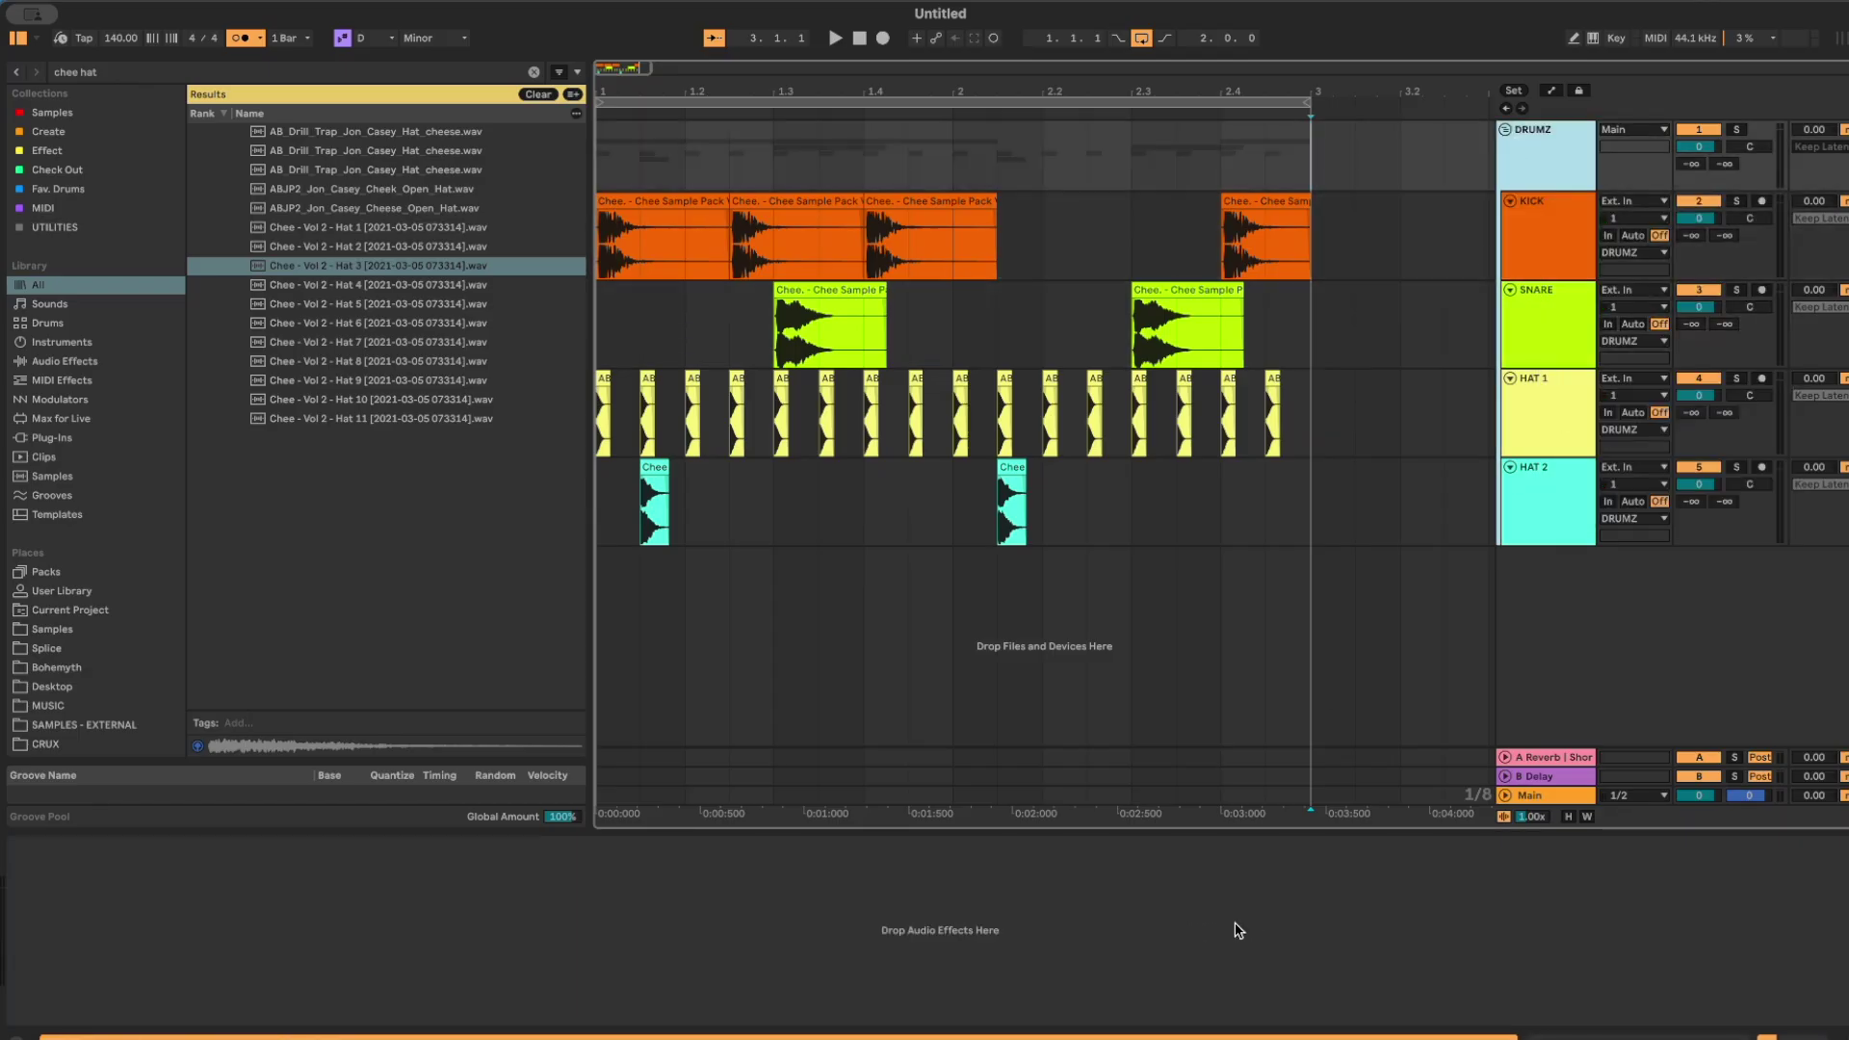
key("super+shift+z")
Search the browser for "glue co" and add the Glue Compressor to the DRUMZ group.
key("super+f")
type("glue cop")
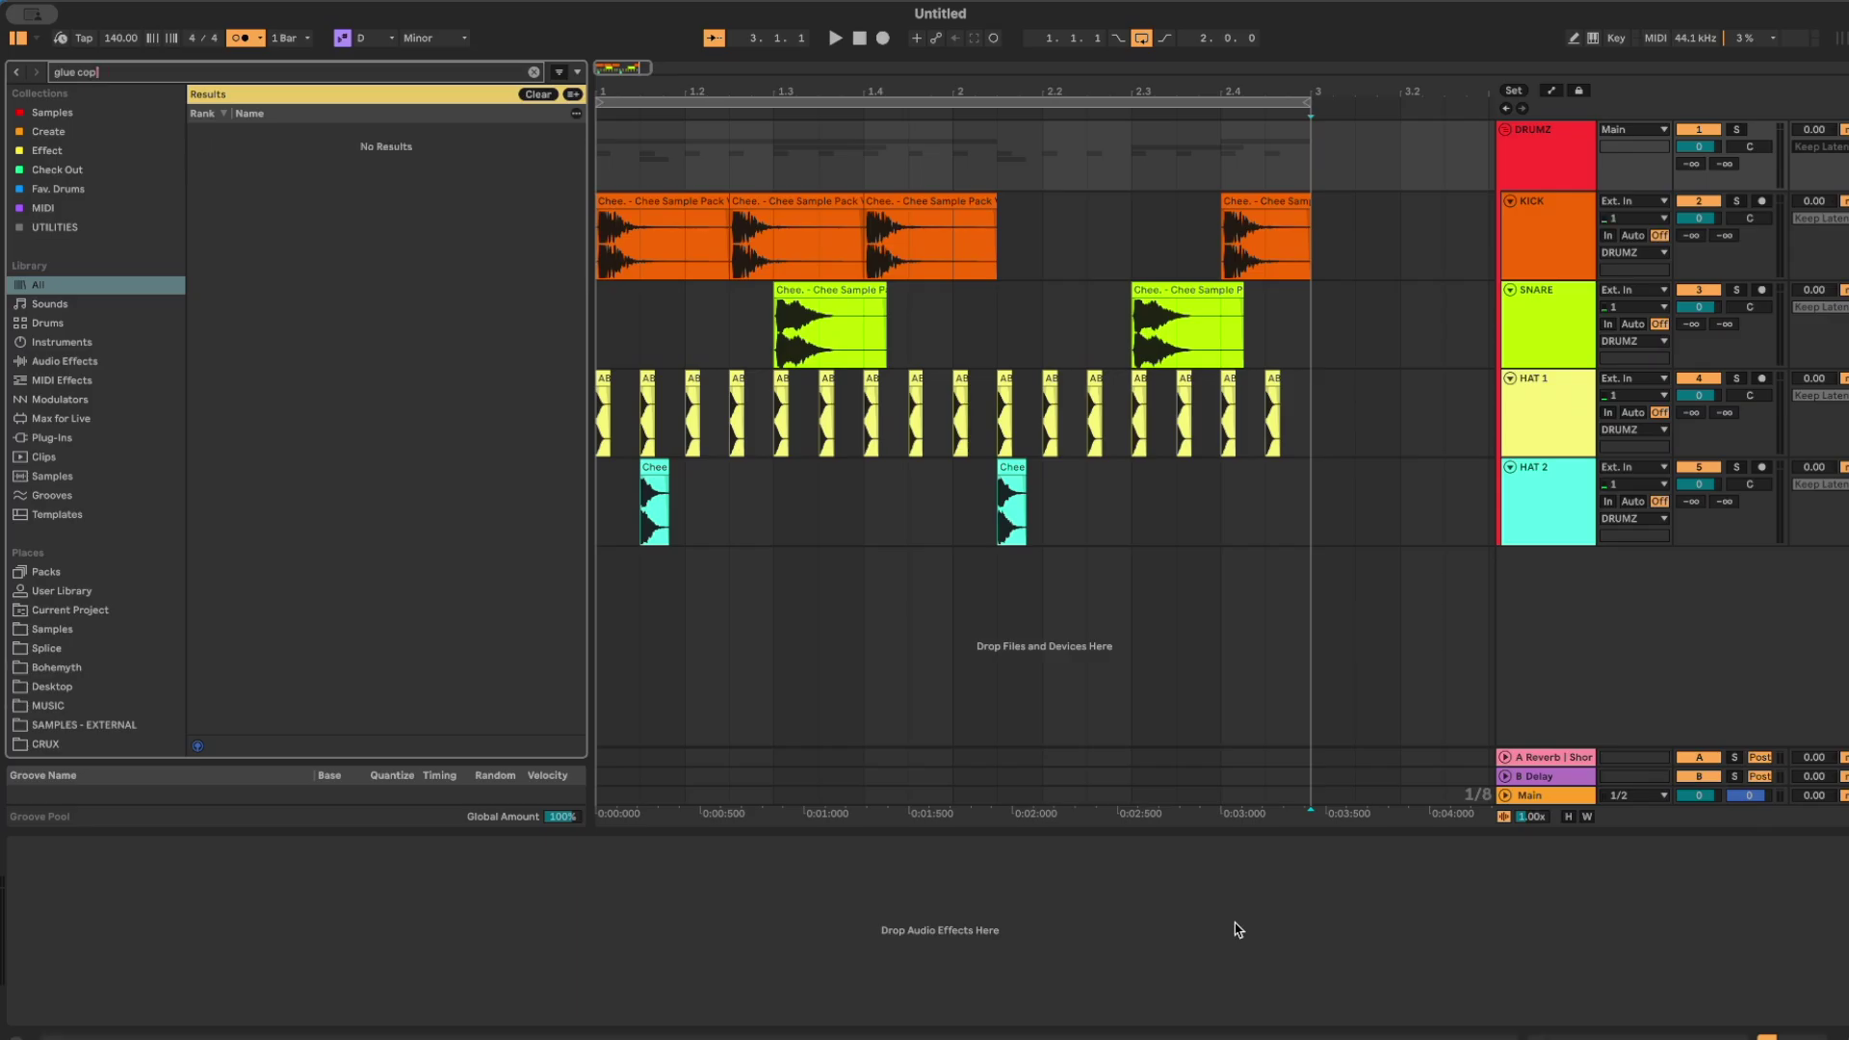
key("BackSpace")
key("Down")
key("Return")
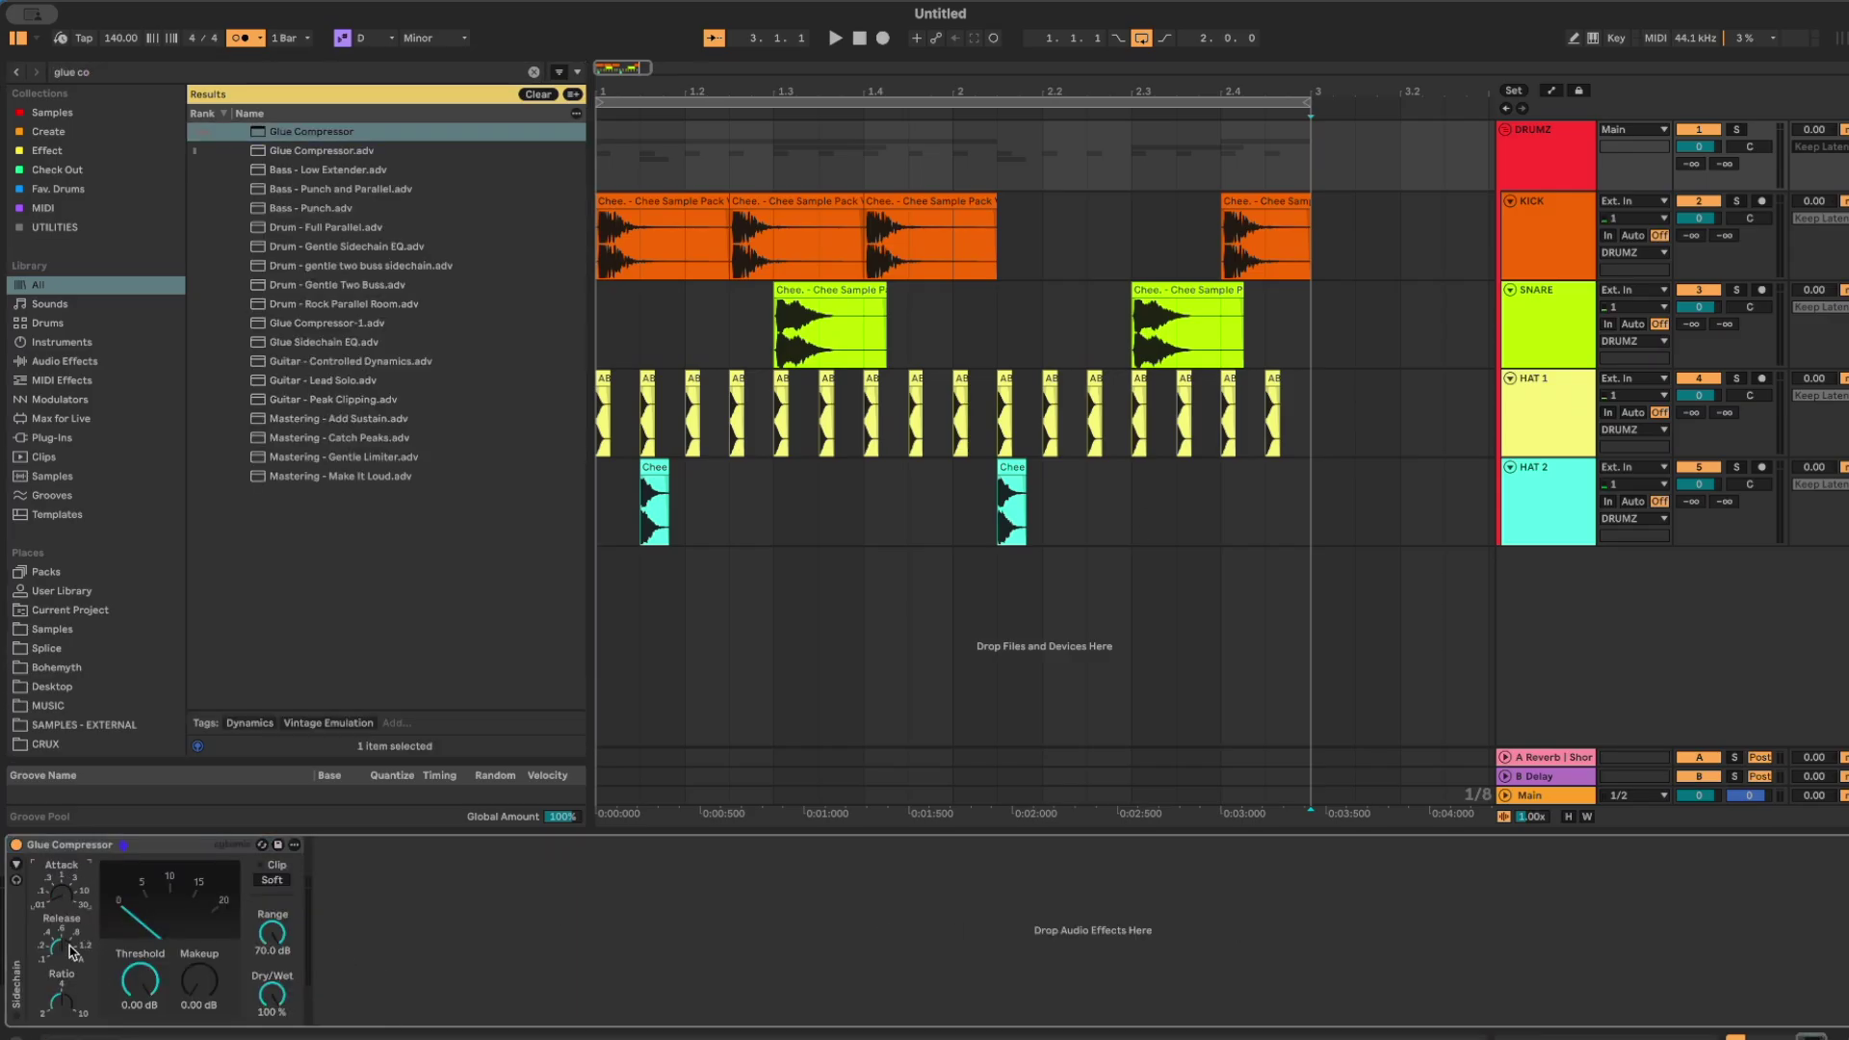
Search the browser for "sat" and add the Saturator after the Glue Compressor.
key("super+f")
type("sat")
key("Down")
key("Return")
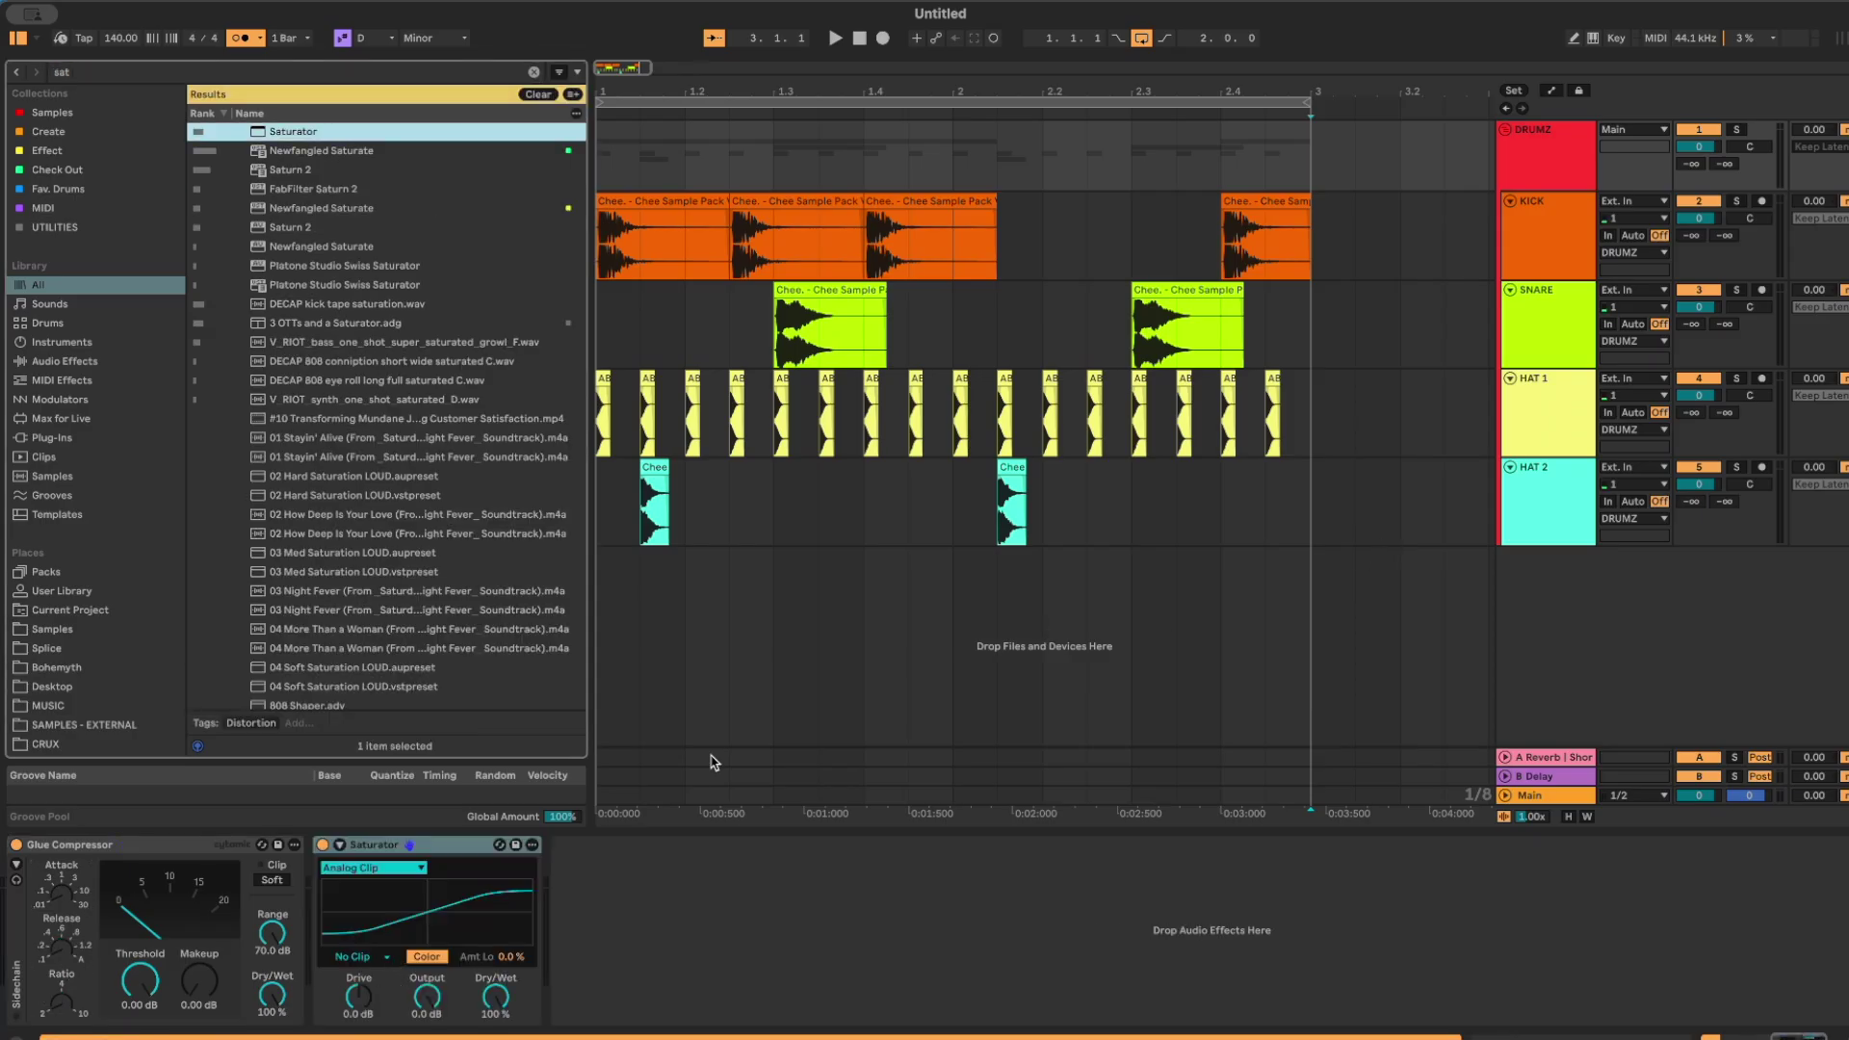
Search the browser for limiter and add the Limiter after the Saturator.
scroll(376, 294, "down", 1)
key("super+f")
type("limiter")
key("Down")
key("Return")
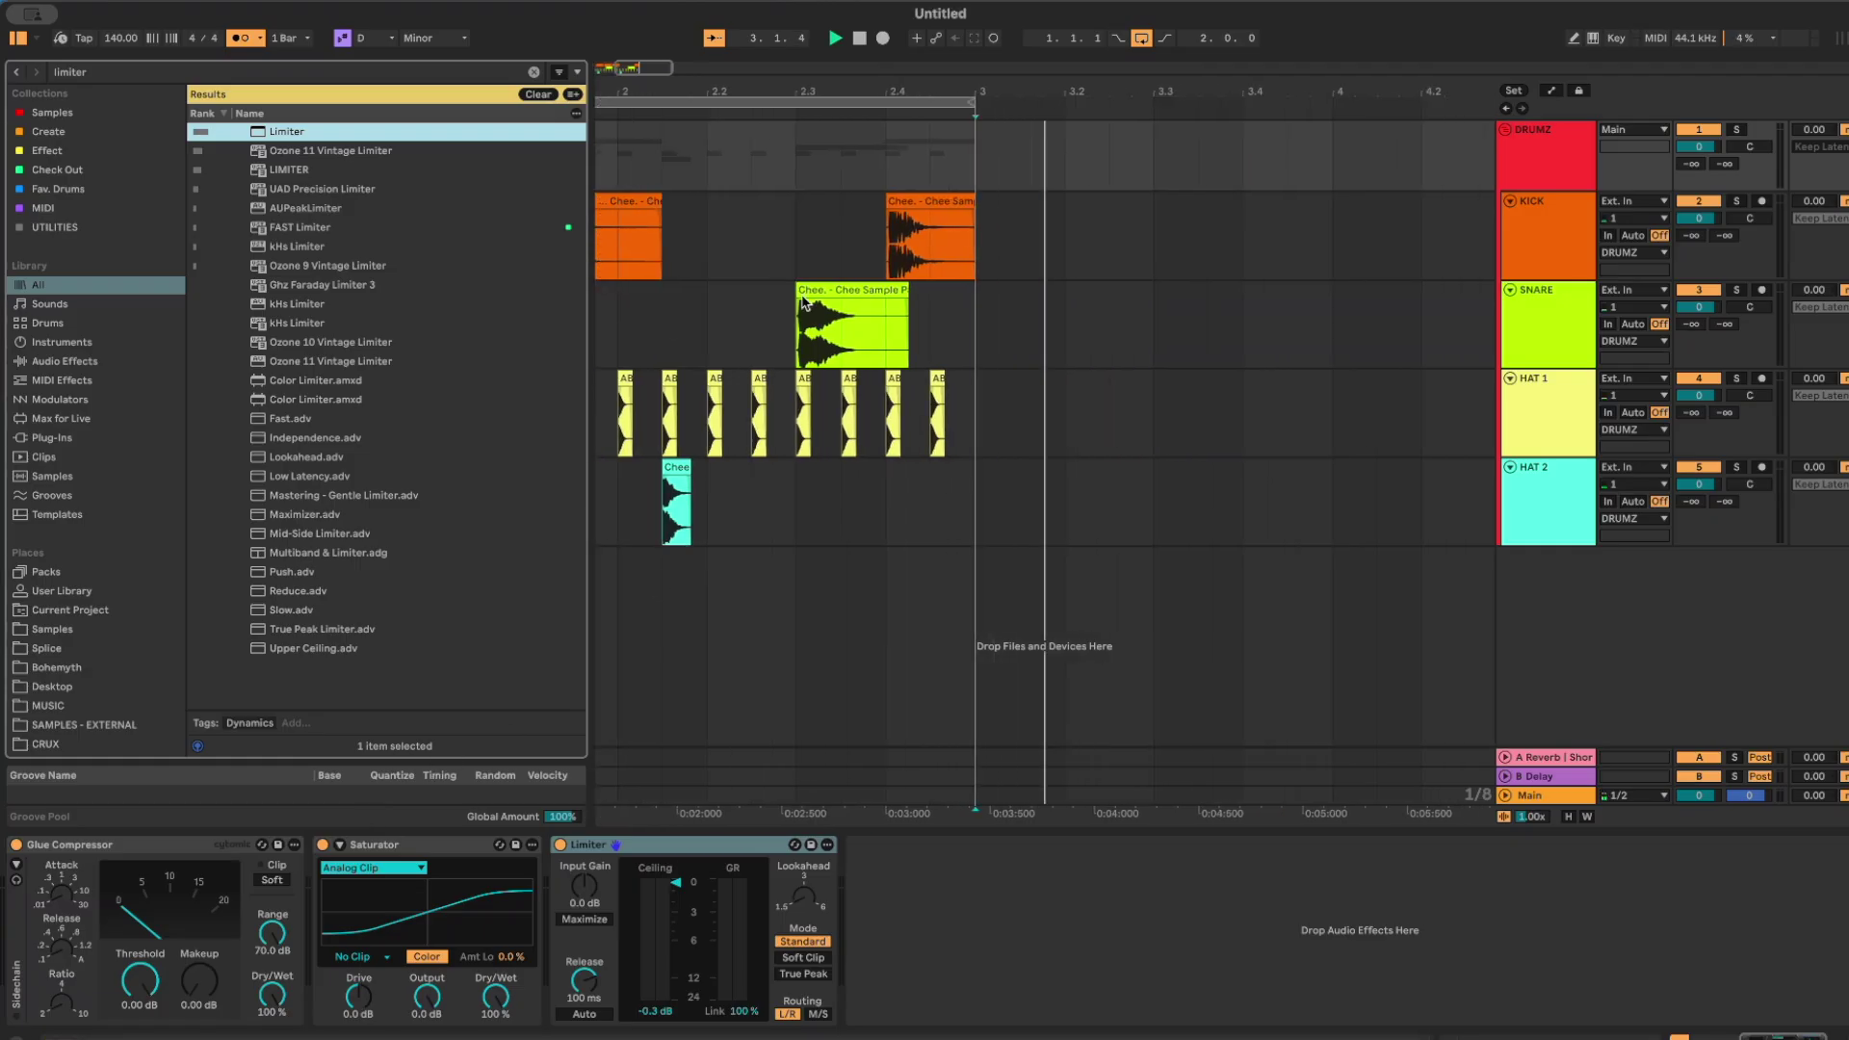
While playing the drums, set the Glue Compressor's threshold to -6.98 dB and makeup to 6.19 dB, and the Saturator's drive to 4.6 dB.
left_click(638, 323)
left_click(610, 310)
key("space")
double_click(1519, 157)
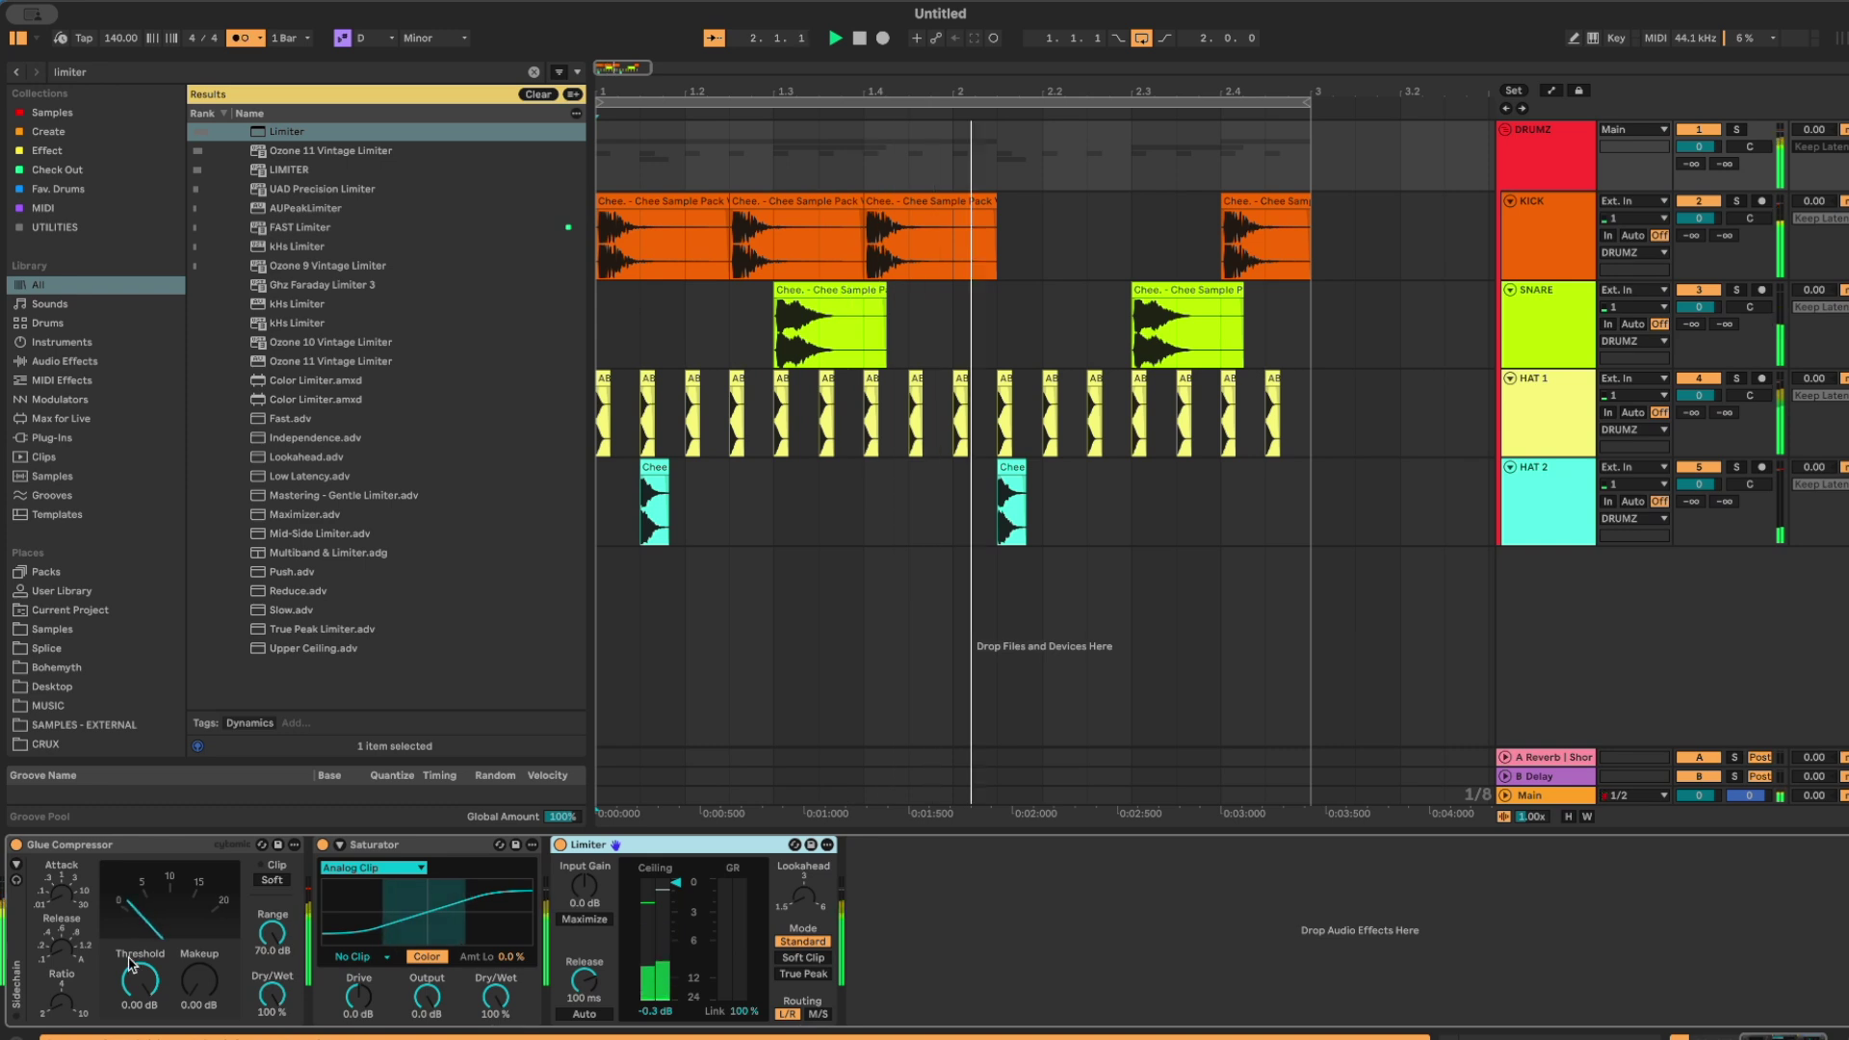
left_click_drag(140, 982, 199, 945)
left_click_drag(362, 1005, 366, 1021)
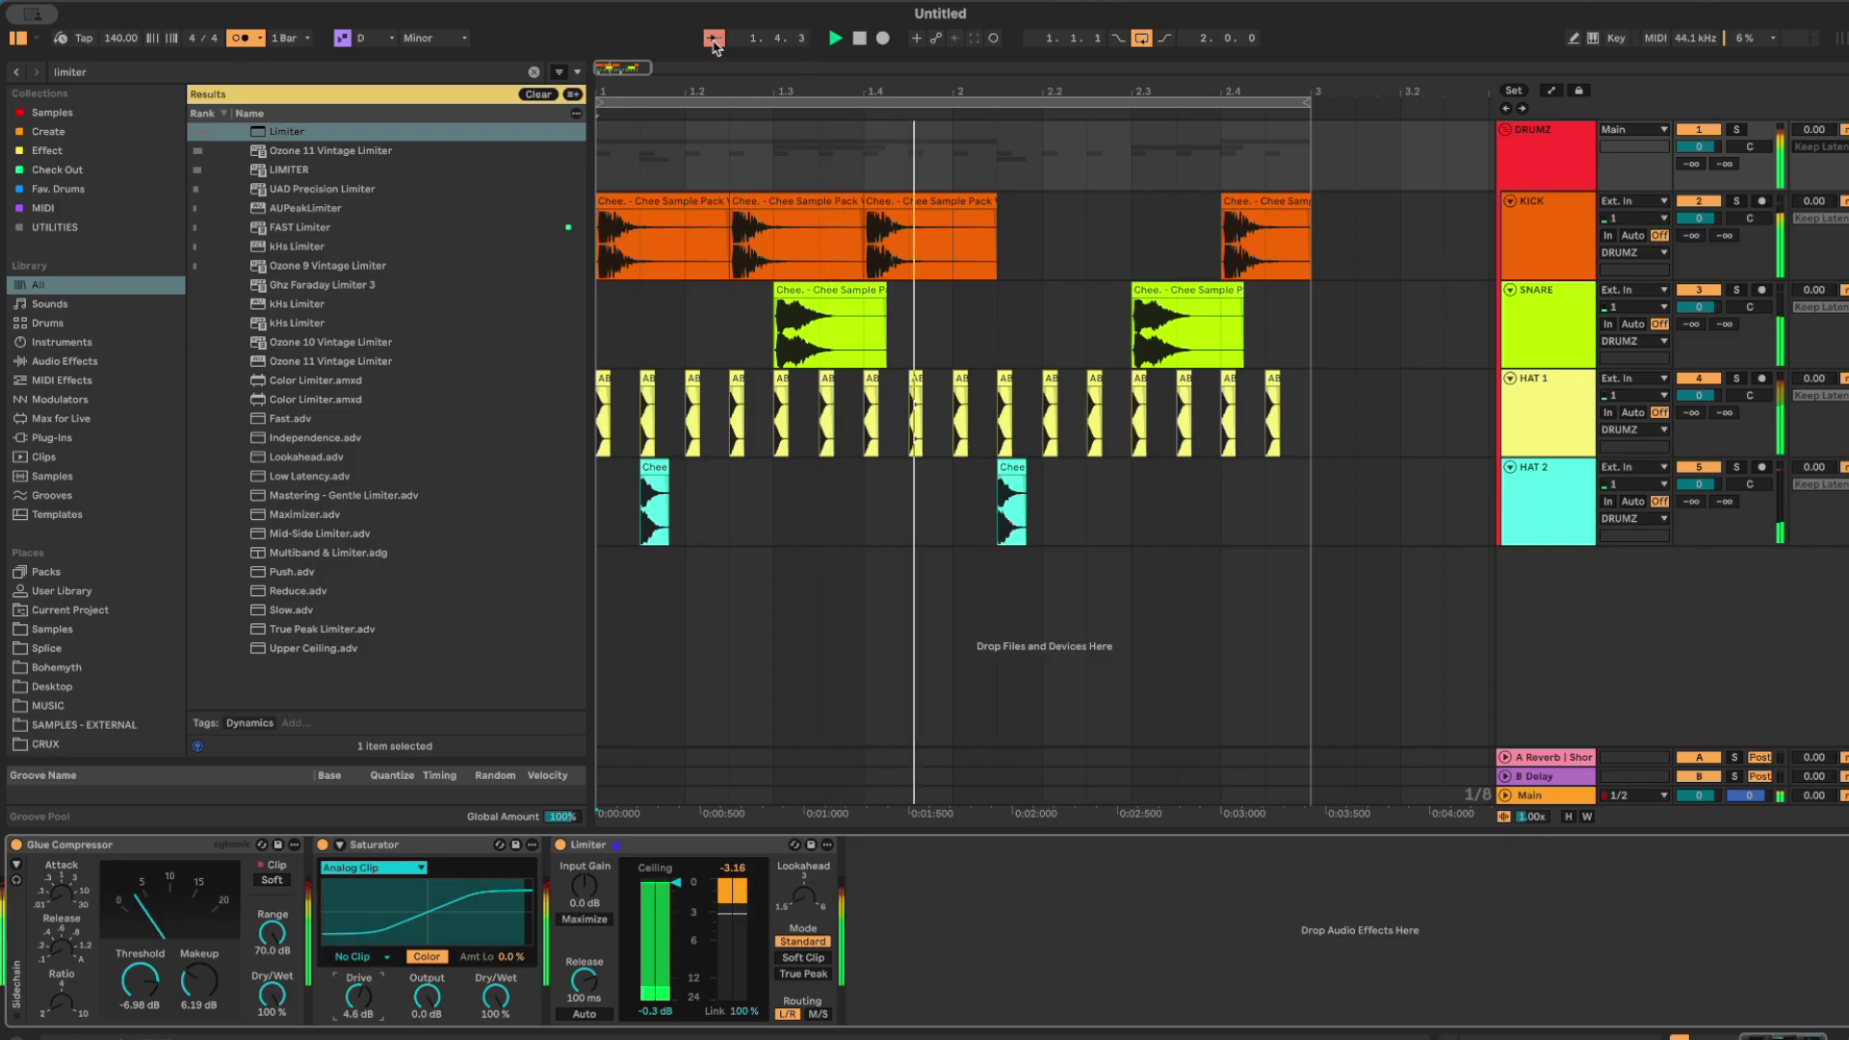
Compare the KICK track's device chain with the DRUMZ group's chain during playback, and stop the playback.
left_click(603, 261)
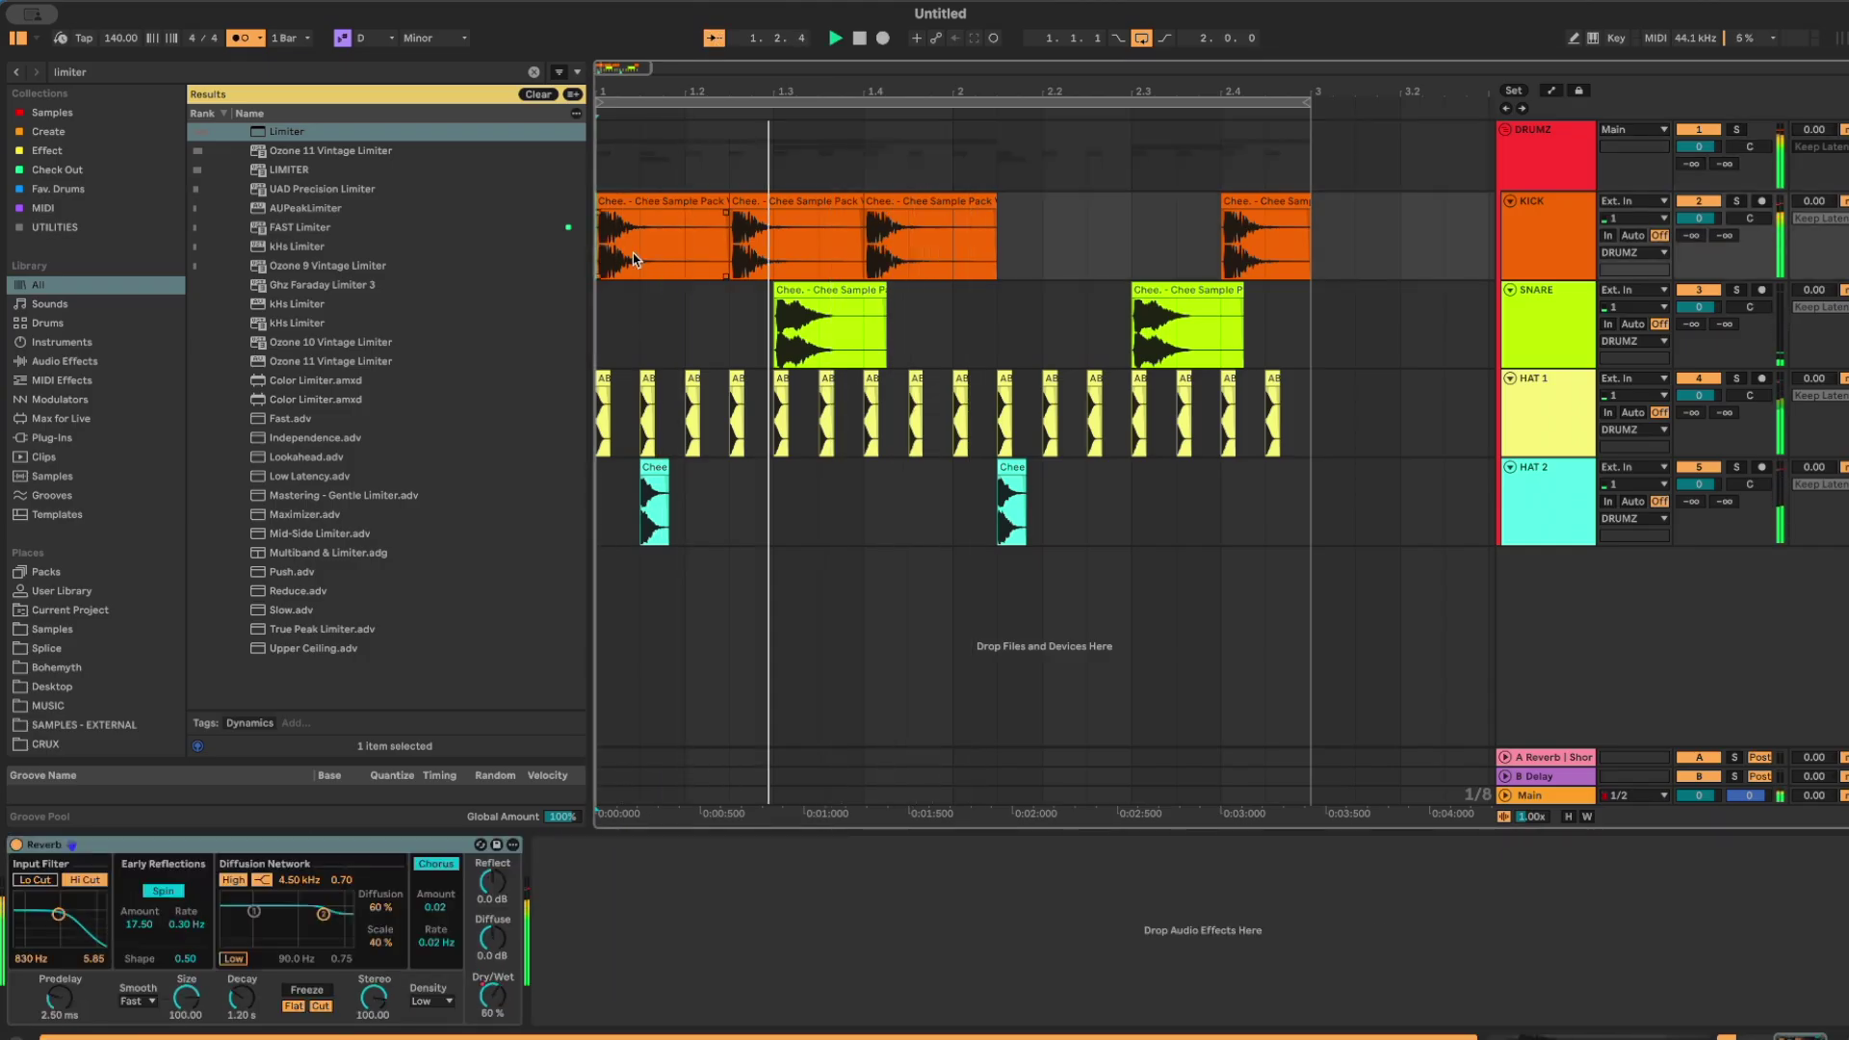
left_click(1548, 154)
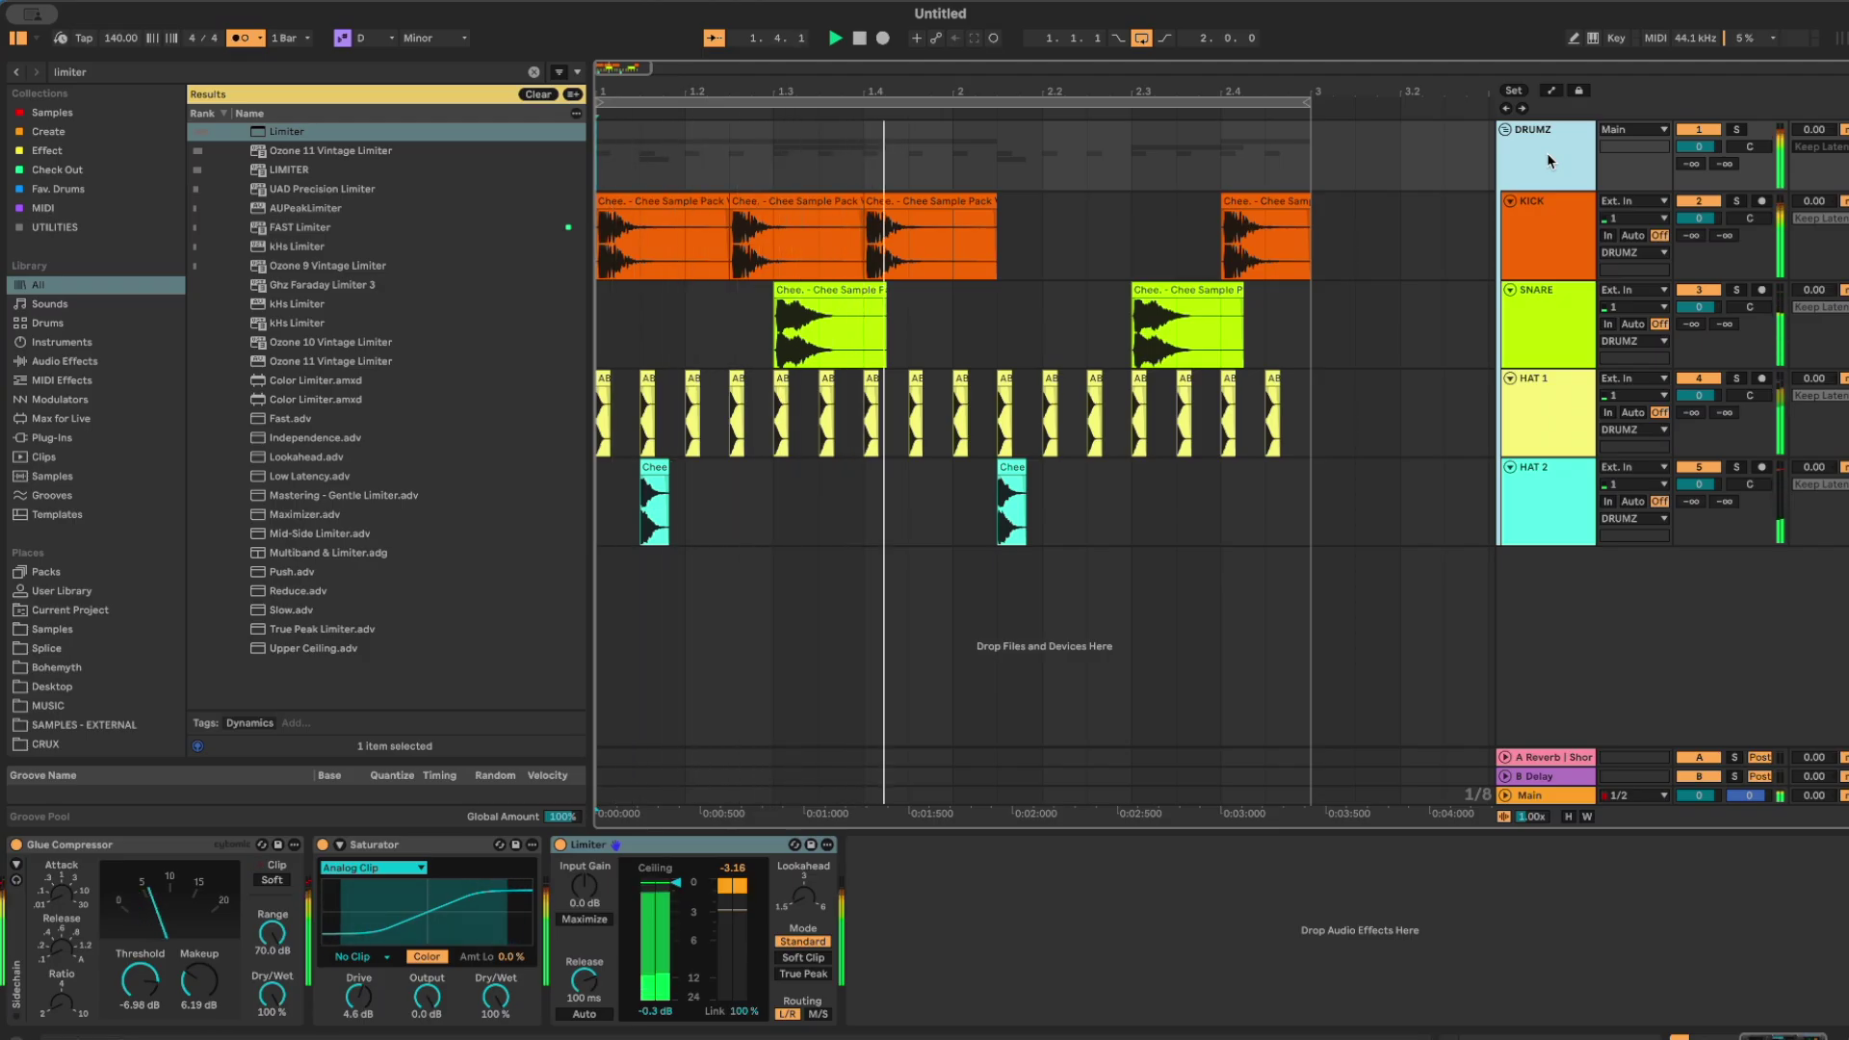
key("space")
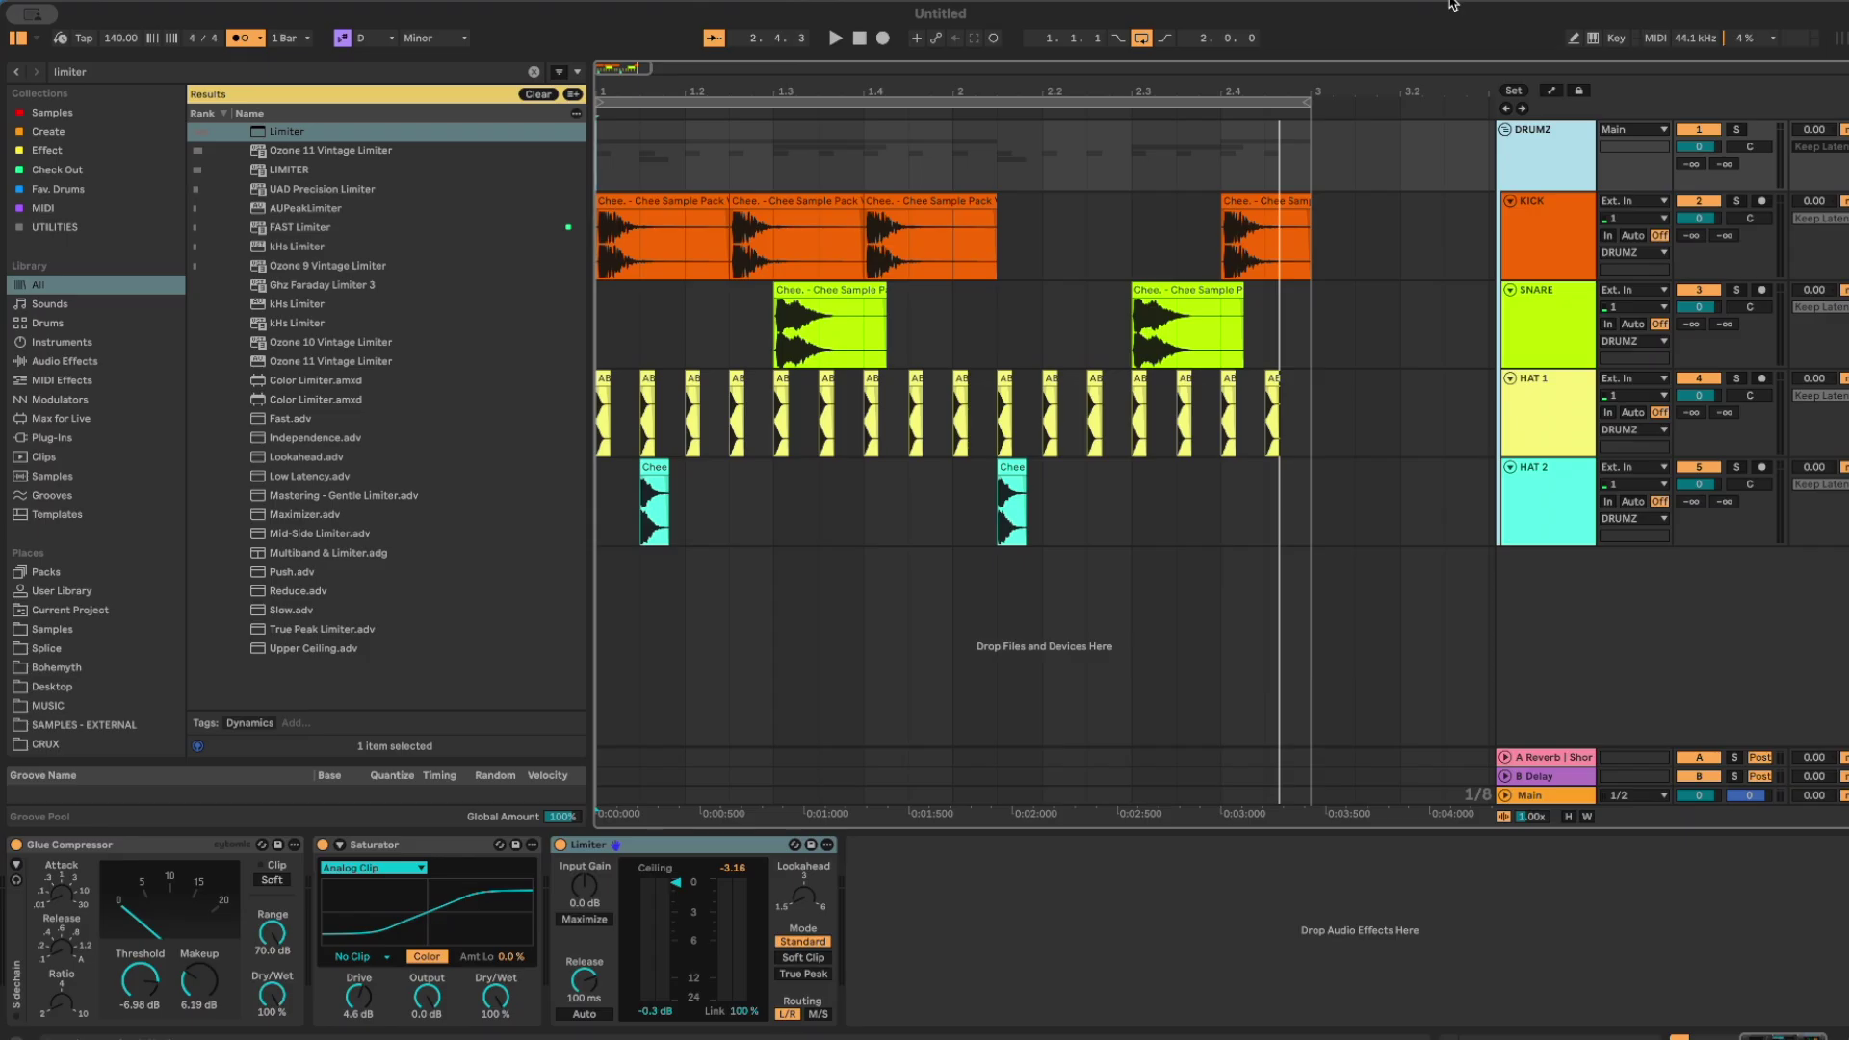
Collapse the DRUMZ group and place XLNT-Future Bass Perc - Finger Cymbal.wav at the start of a new audio track.
left_click(1505, 129)
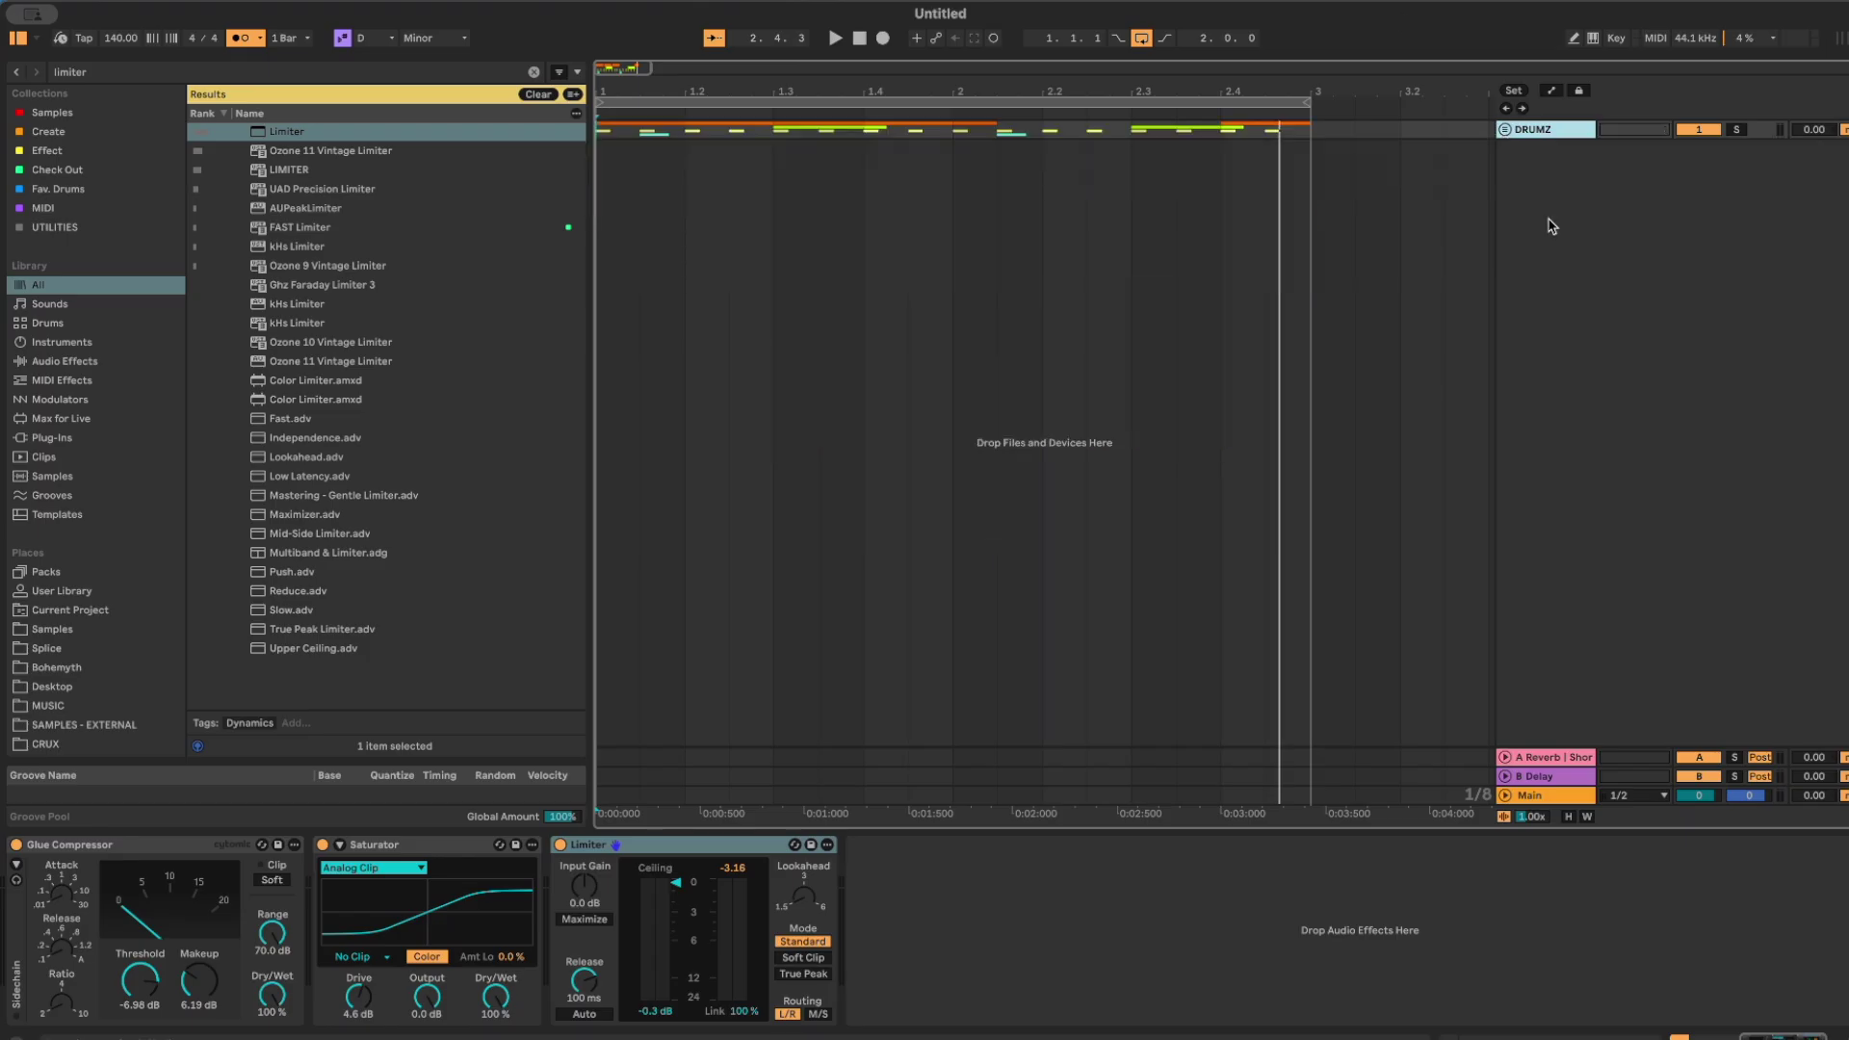
key("ctrl+t")
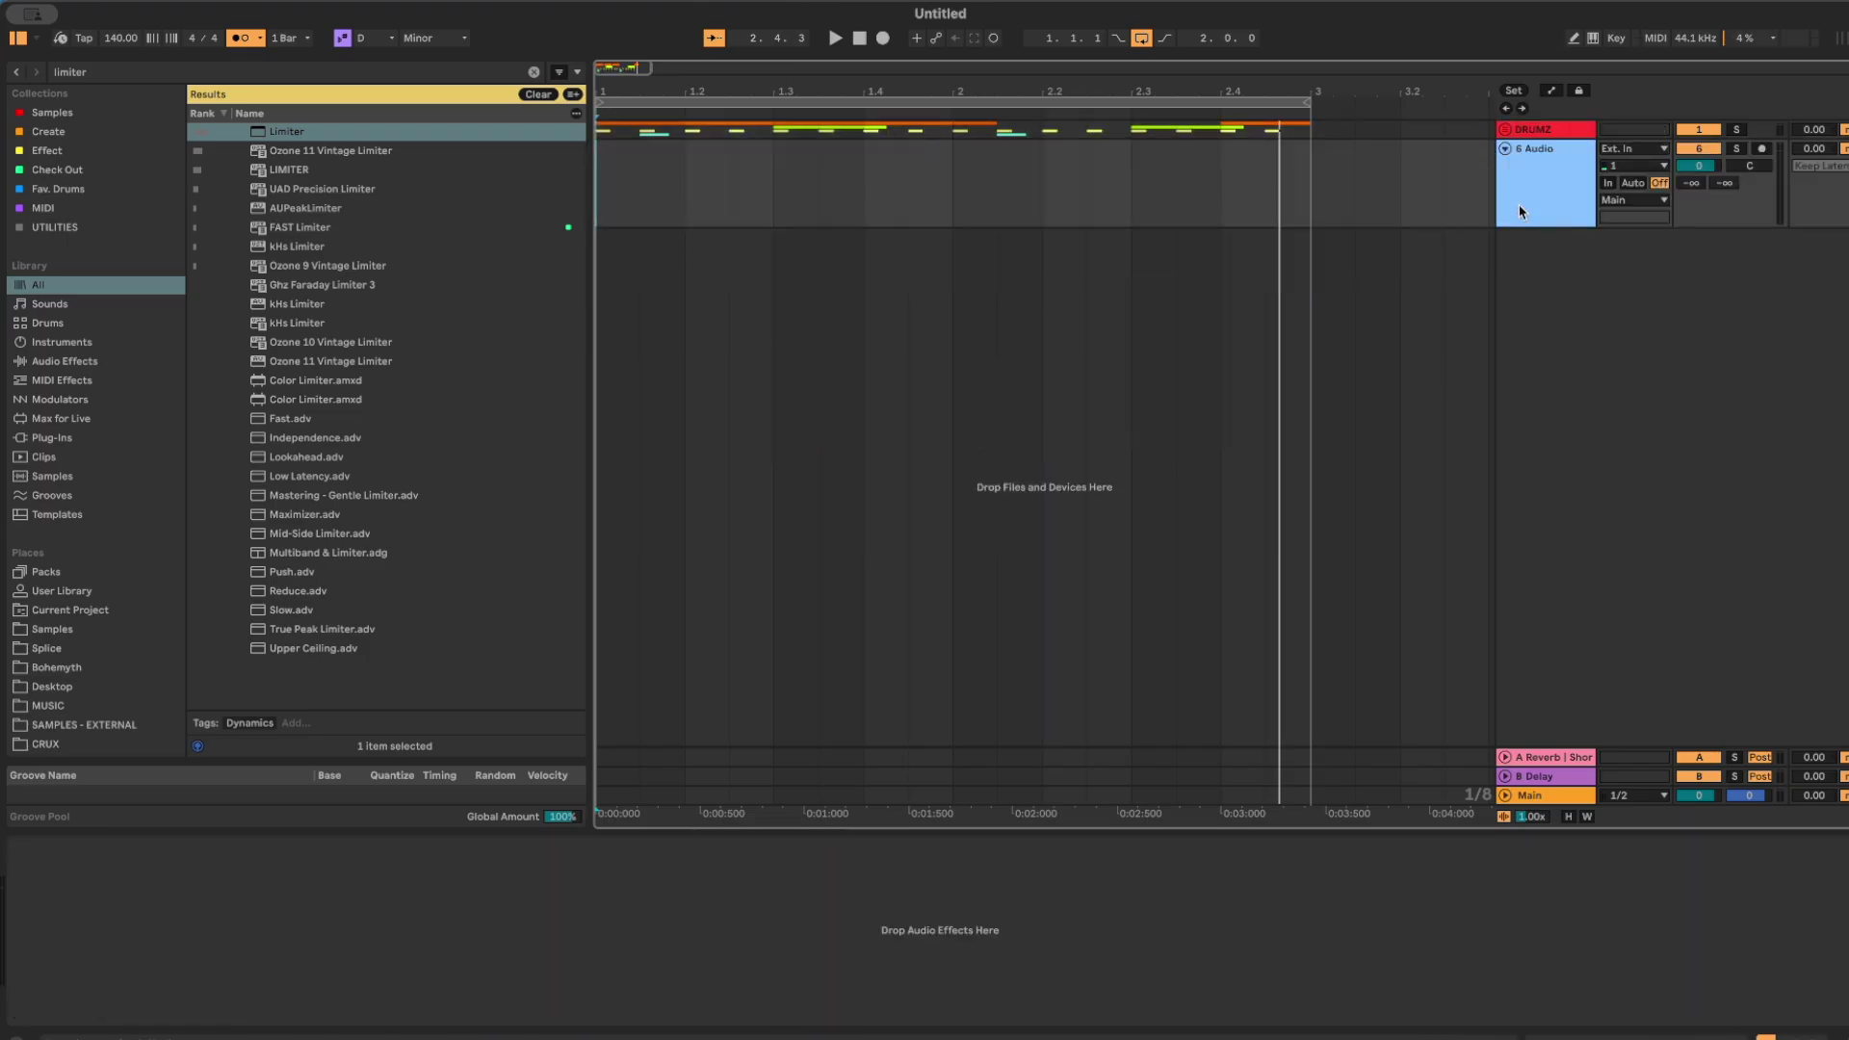
key("ctrl+f")
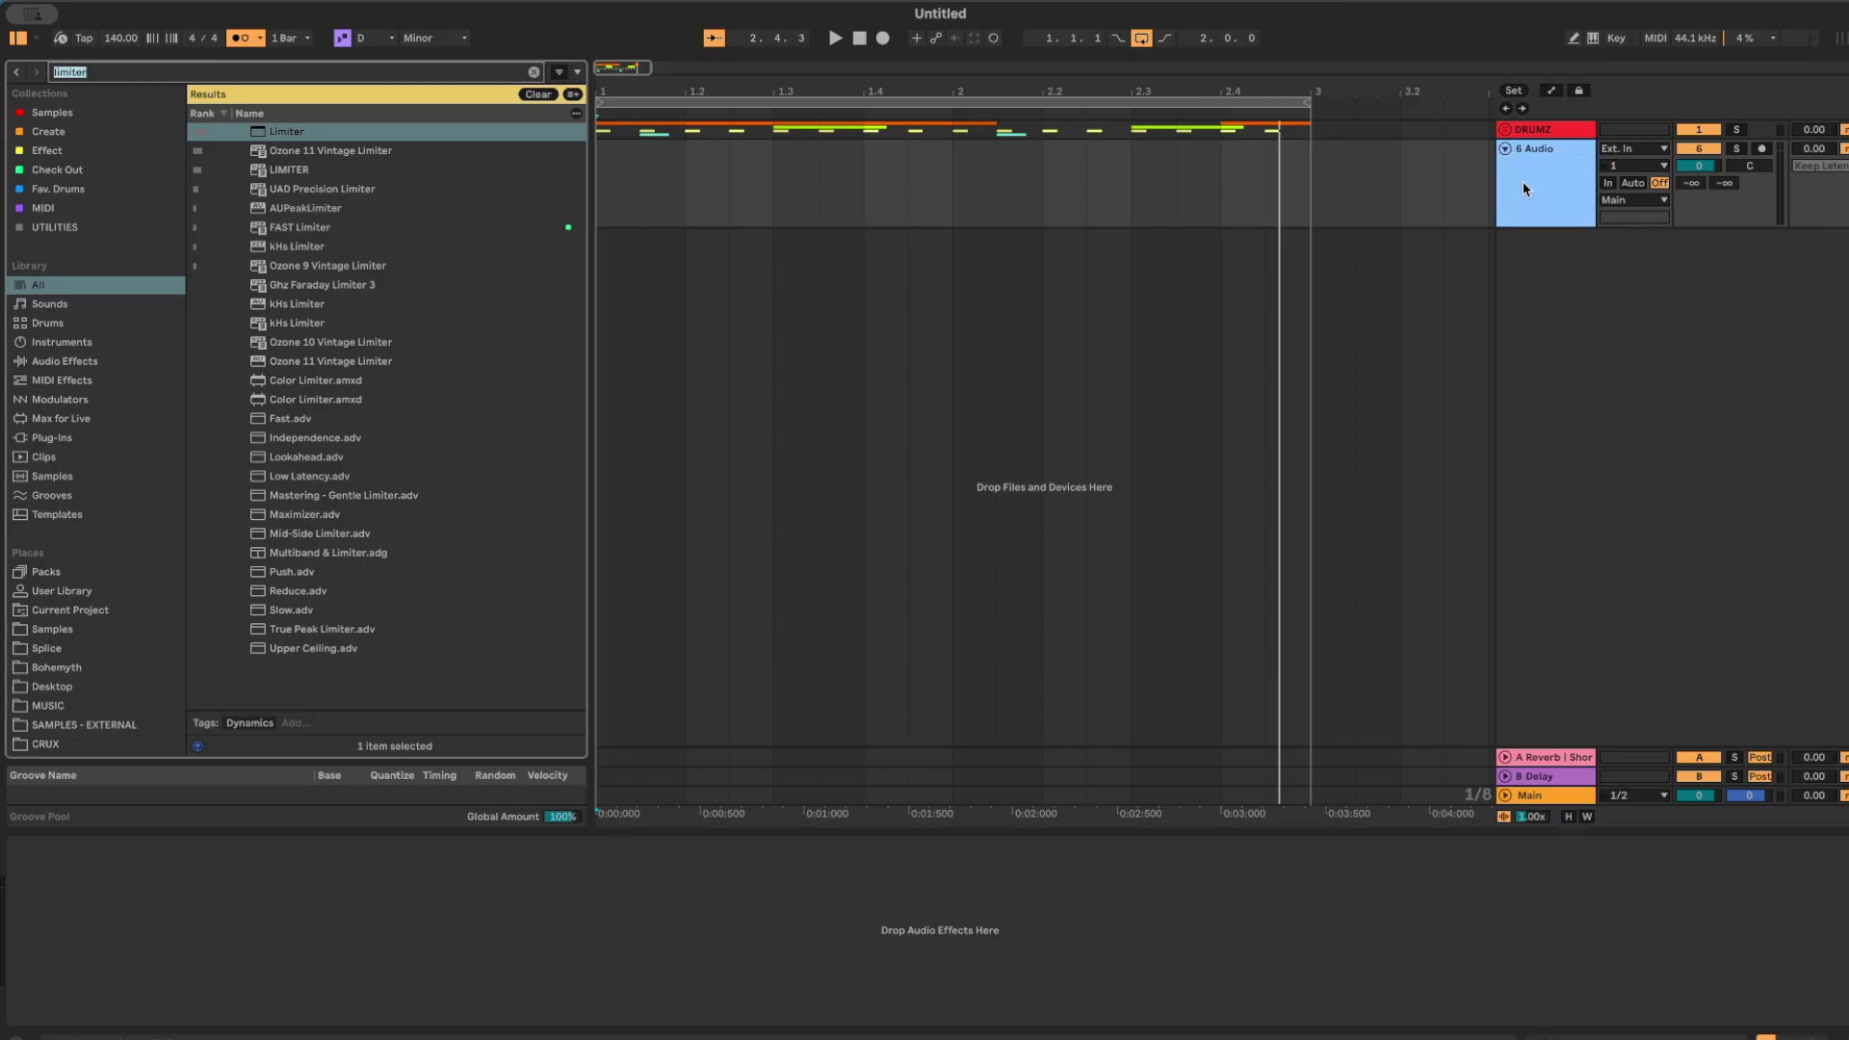
type("bass")
left_click_drag(334, 414, 616, 203)
scroll(617, 203, "left", 5)
scroll(602, 202, "up", 5)
left_click(619, 194)
scroll(617, 194, "down", 6)
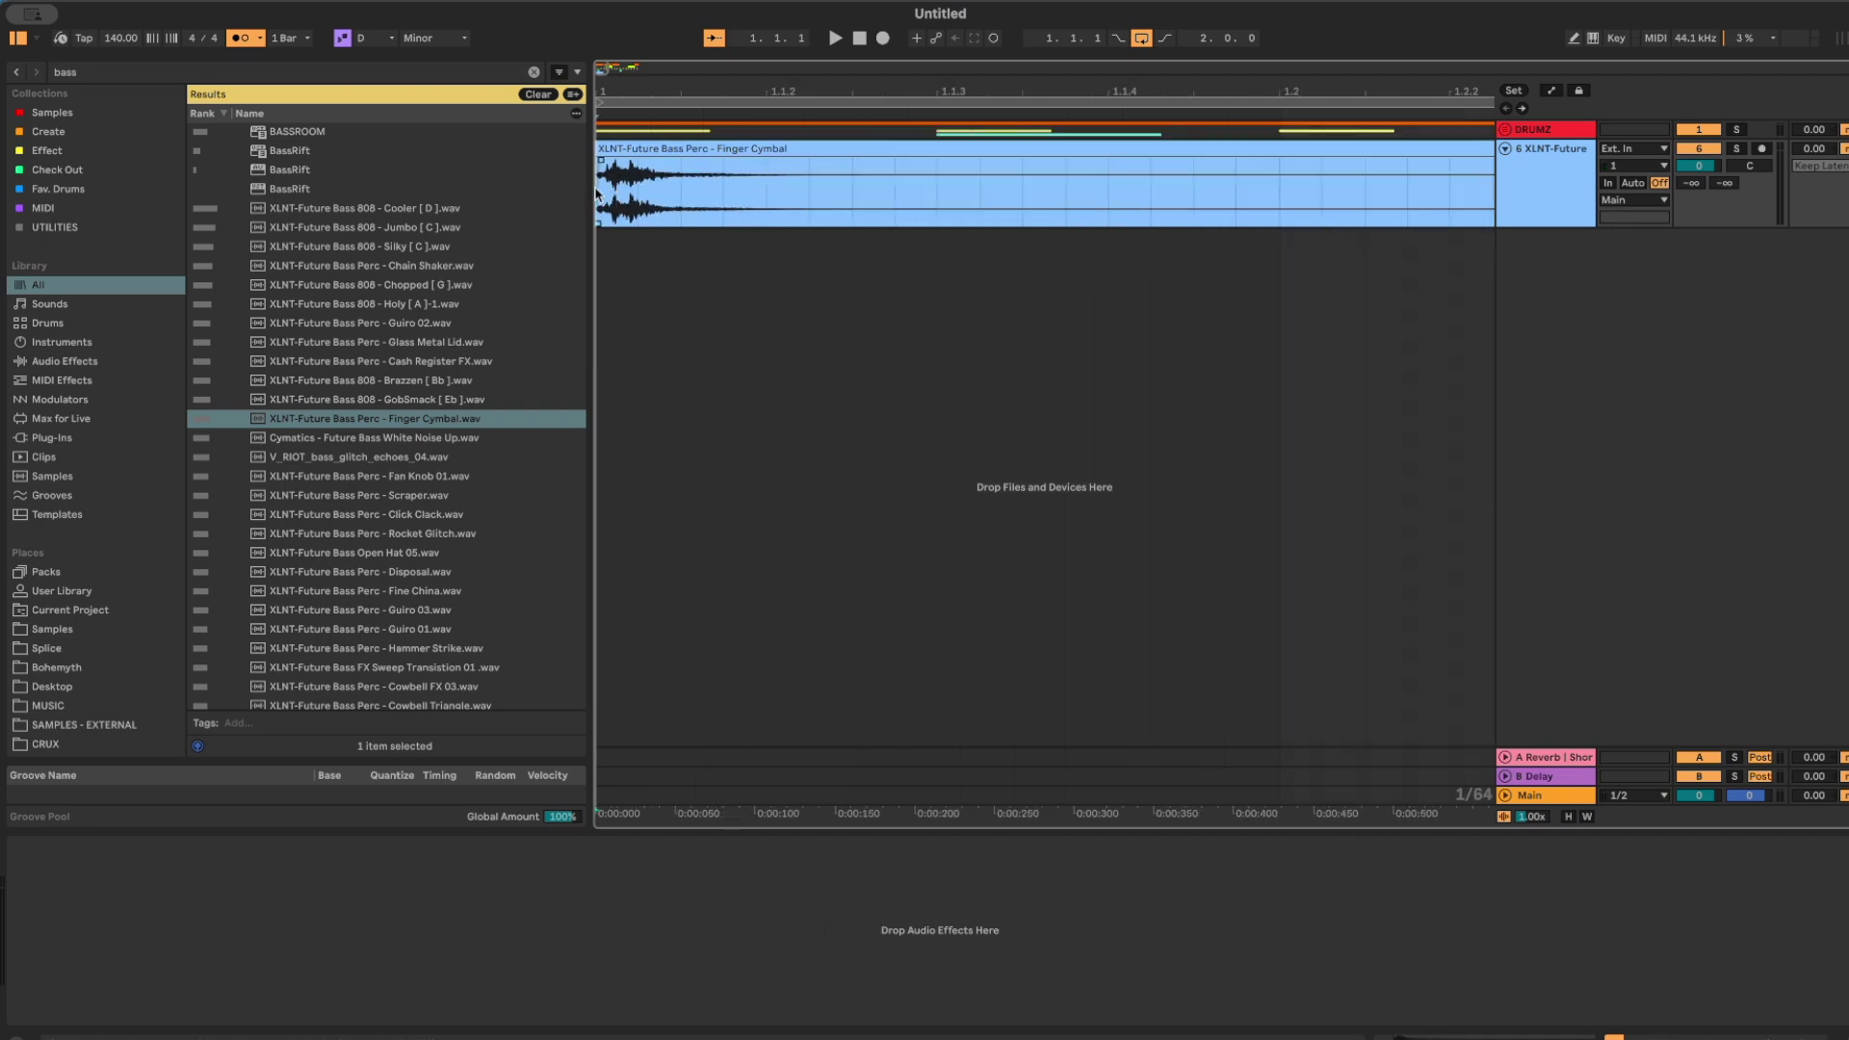
Open the Finger Cymbal clip's sample settings and try out its gain control, resetting it to 0.0 dB.
left_click(791, 151)
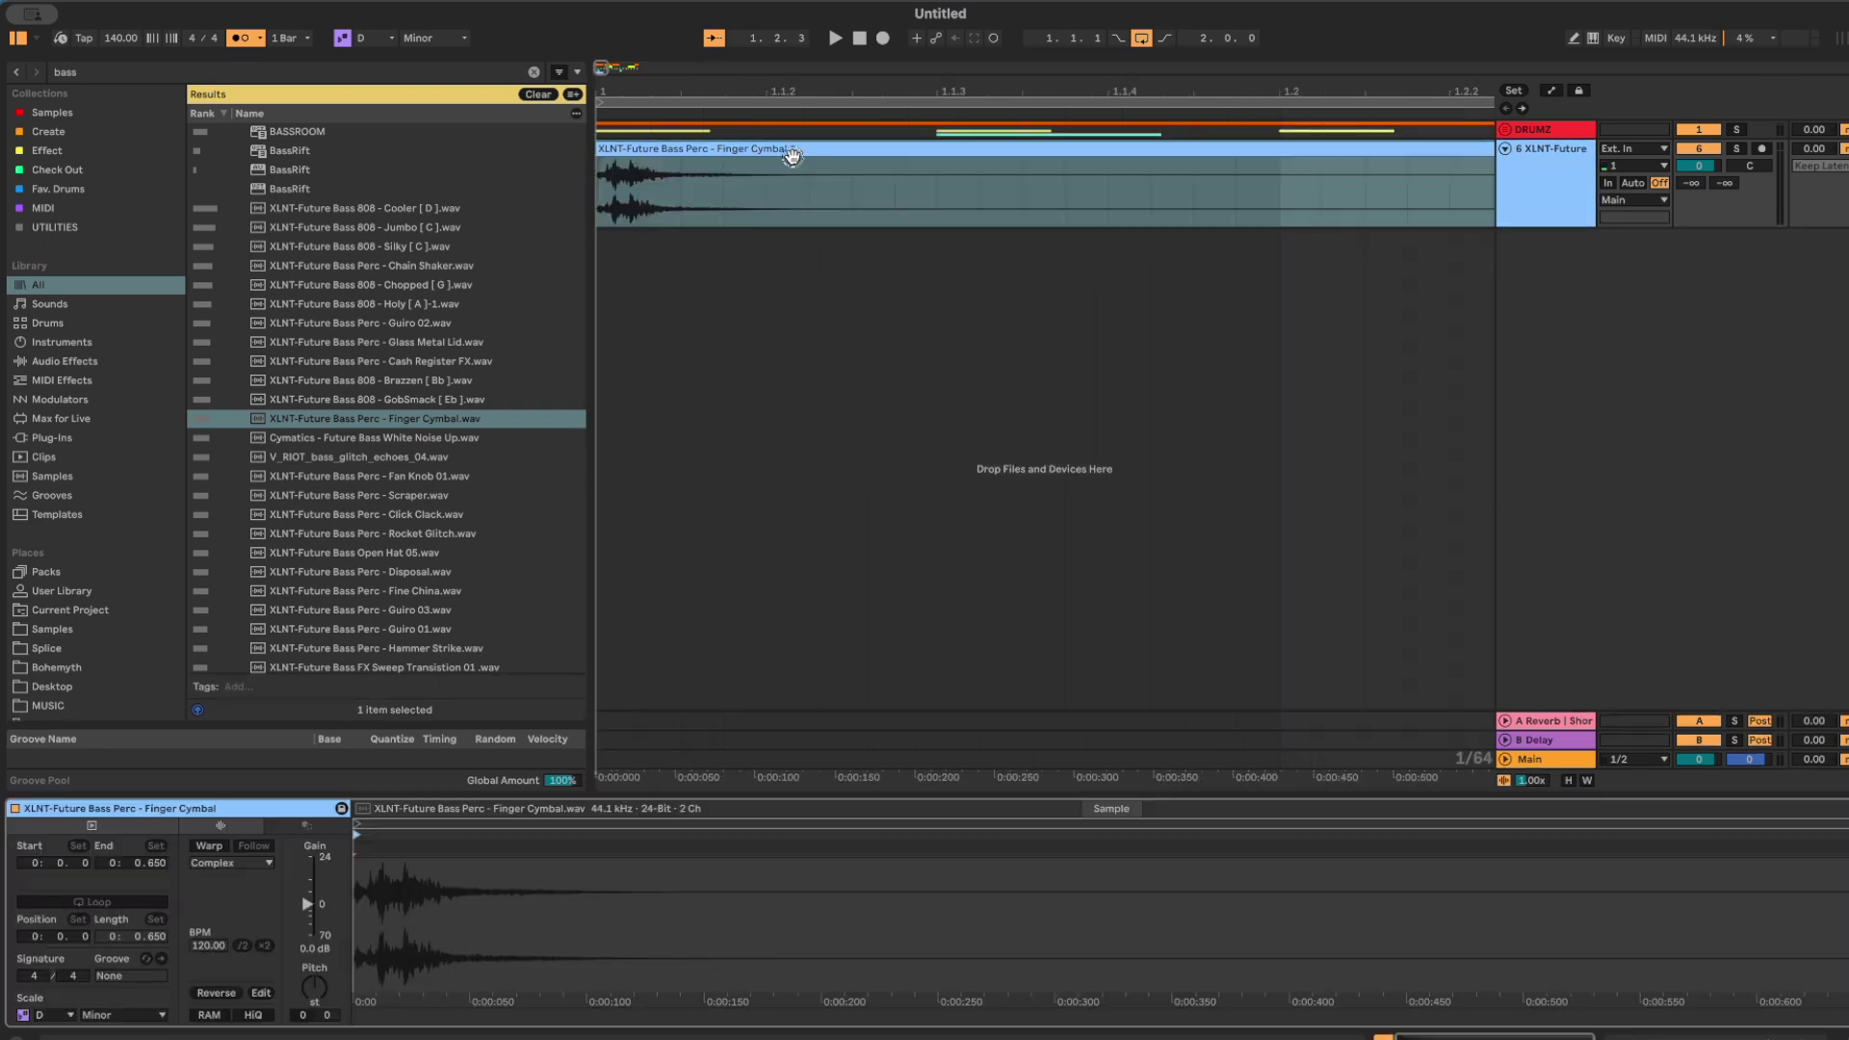
left_click(791, 154)
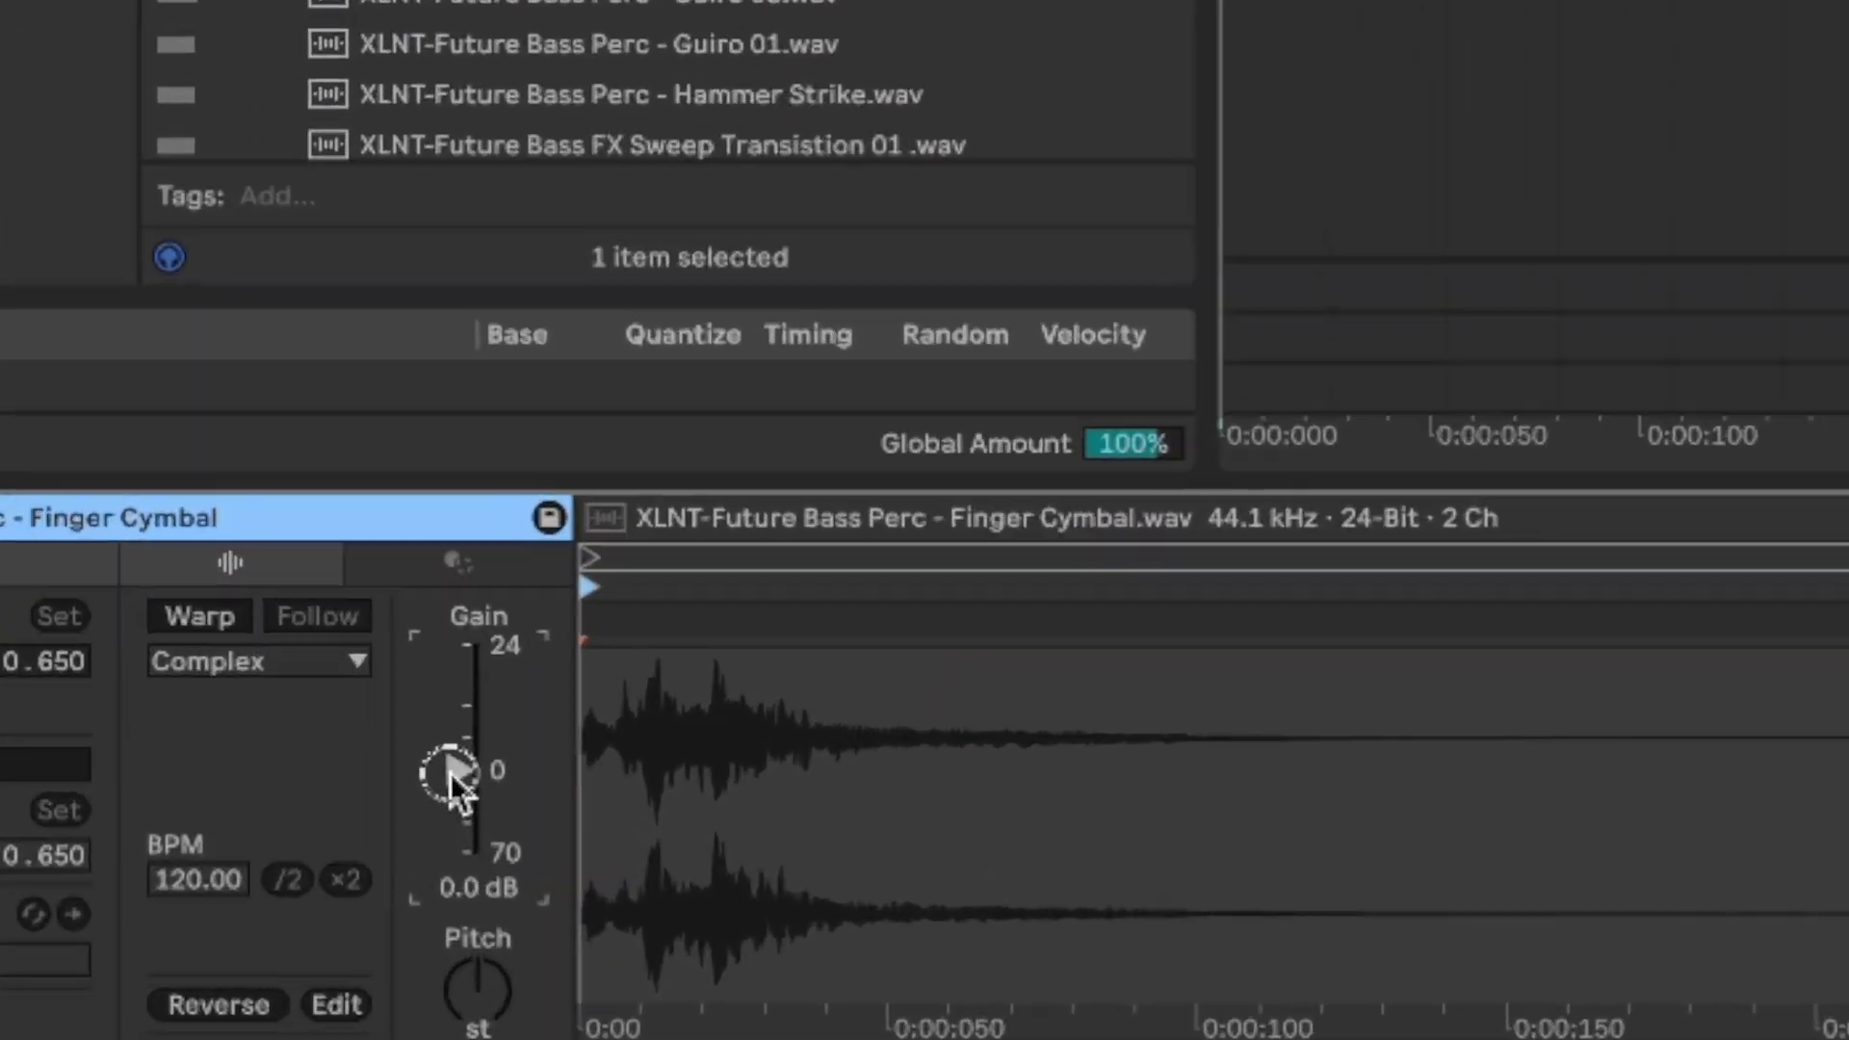
left_click_drag(311, 904, 304, 906)
mouse_move(528, 708)
left_mouse_down()
mouse_move(555, 700)
mouse_move(539, 709)
left_mouse_up()
double_click(539, 707)
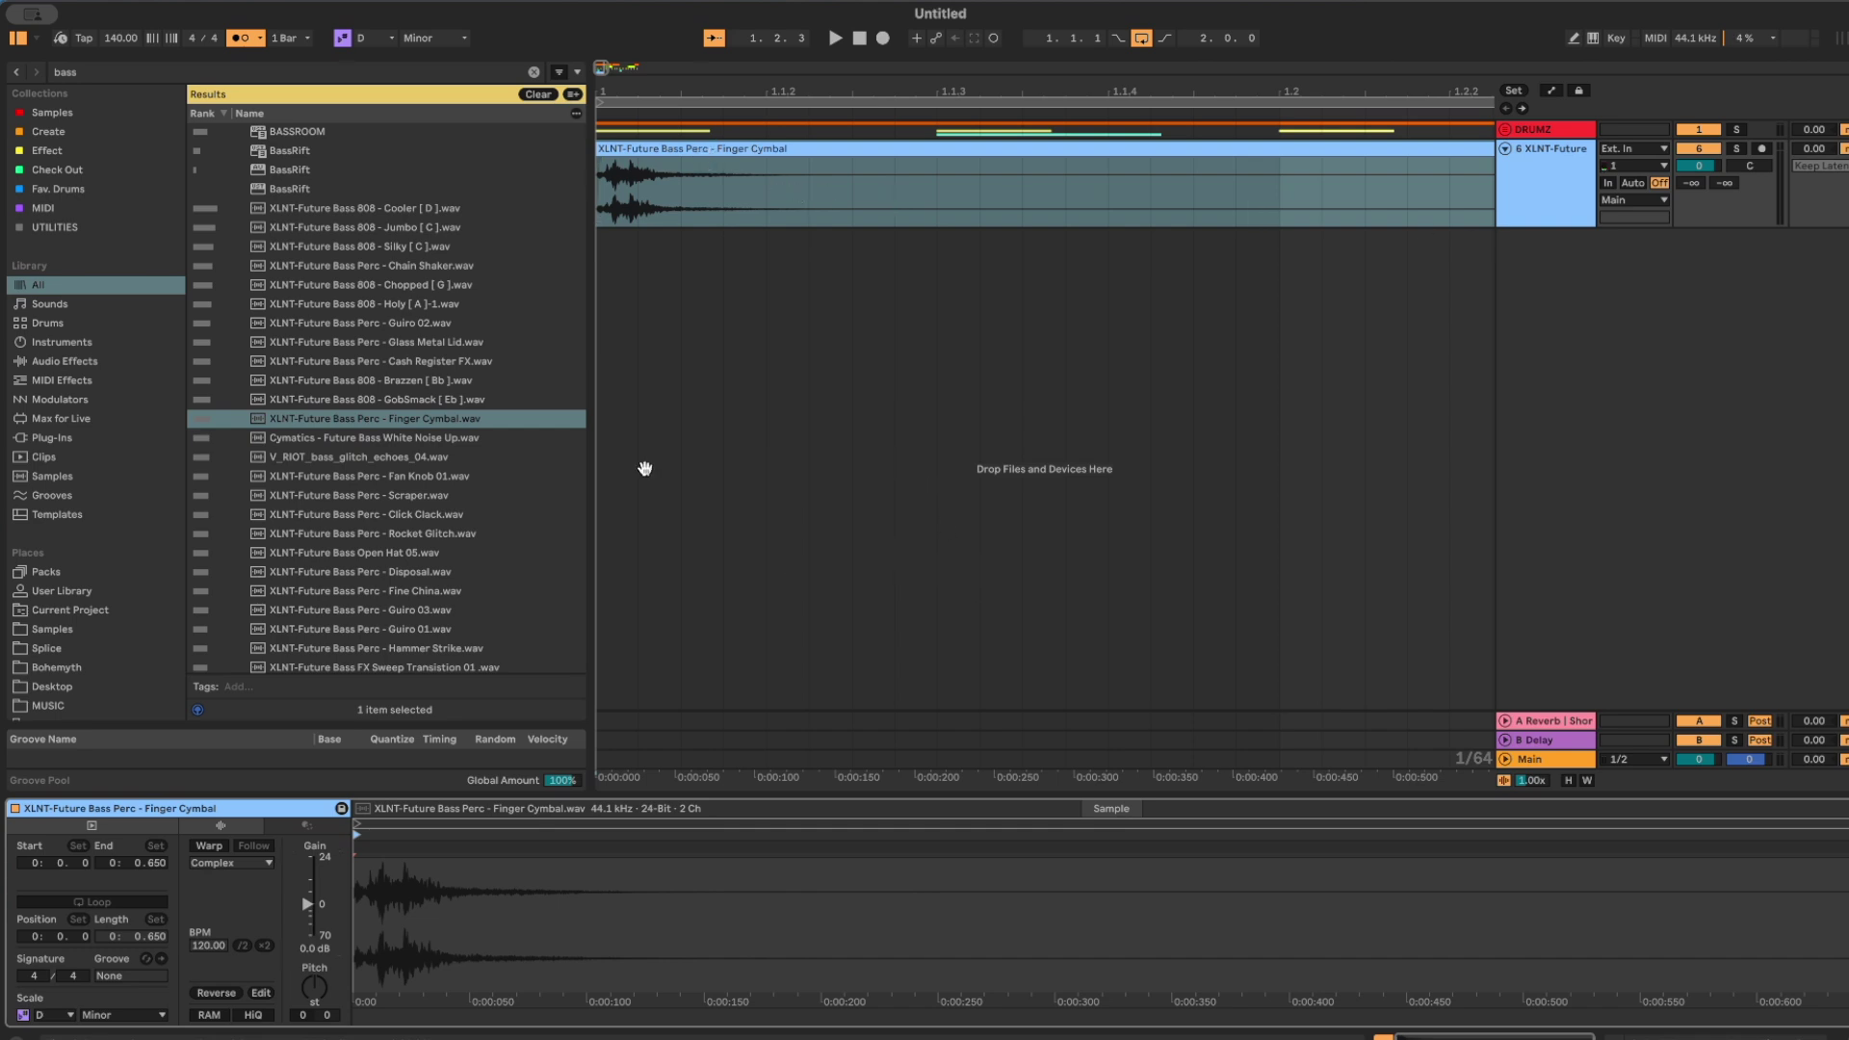
Replace the Finger Cymbal clip with the AB Drill Trap "fati_145" drum loop and delete the DRUMZ group.
key("super+f")
type("drum loop")
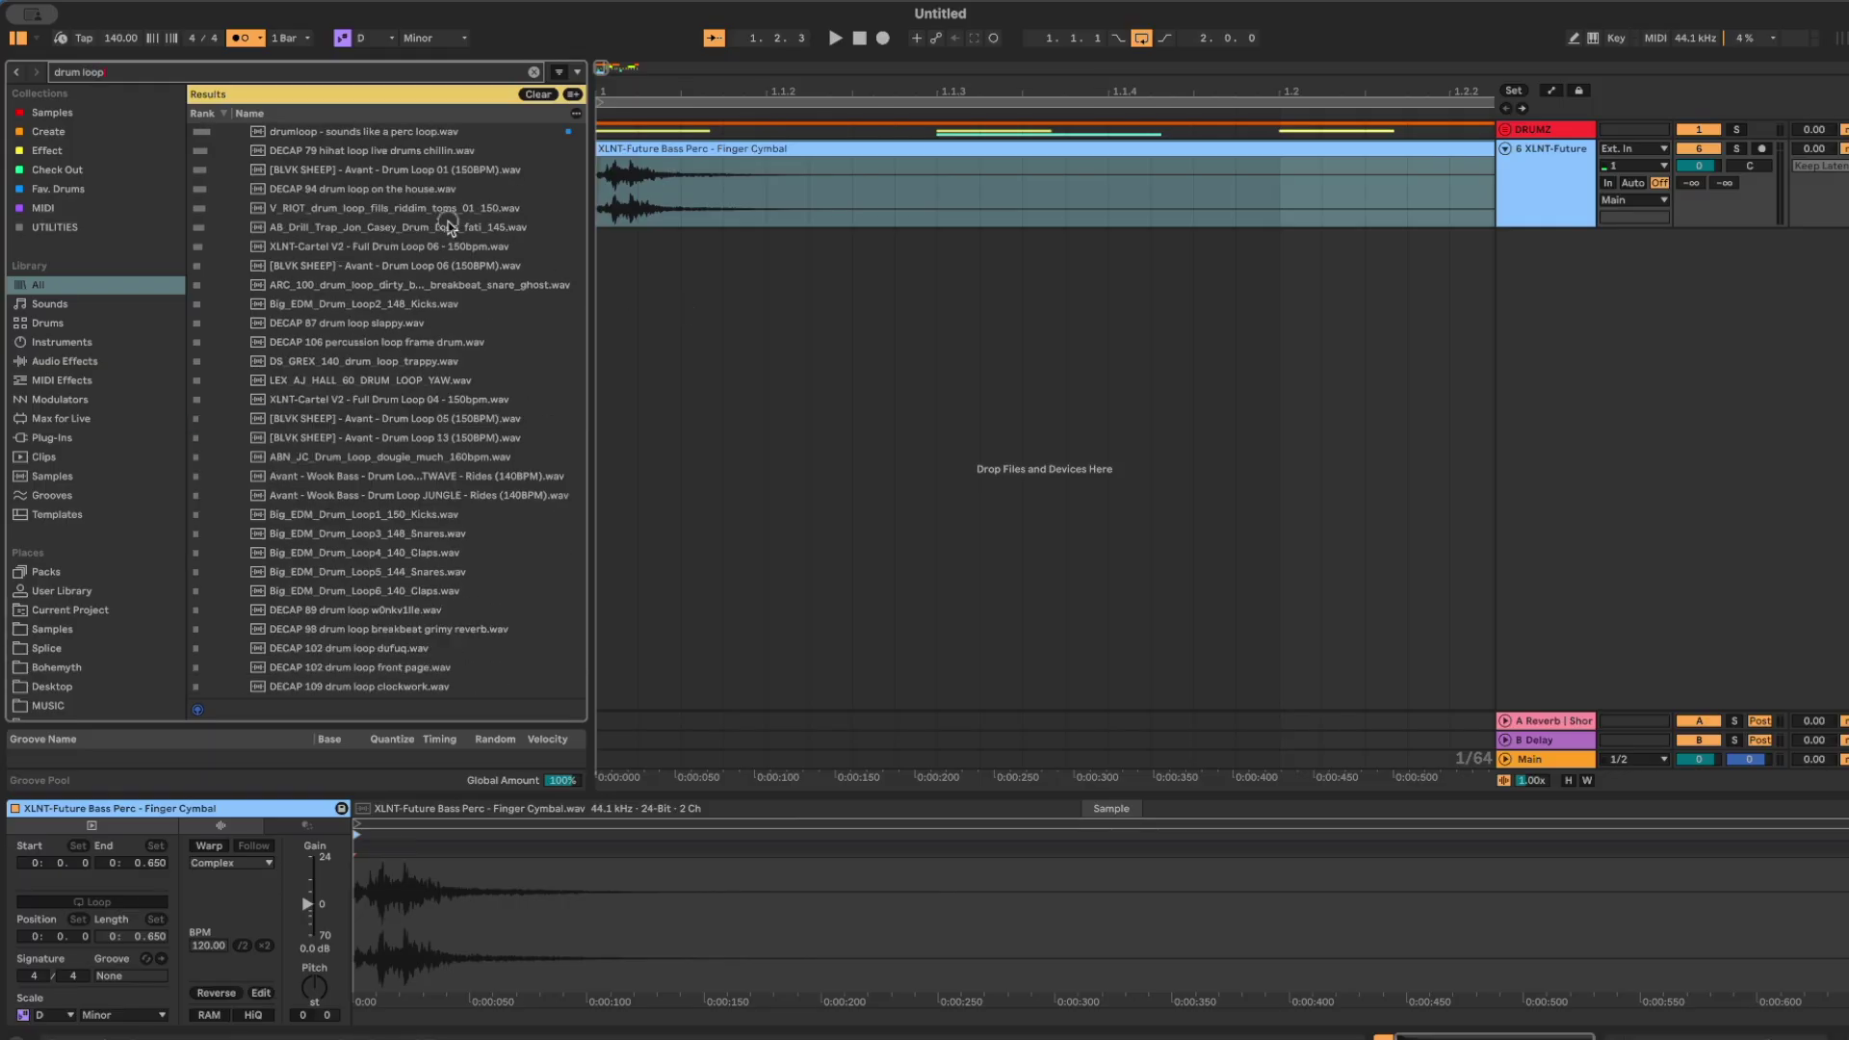
left_click_drag(443, 227, 881, 207)
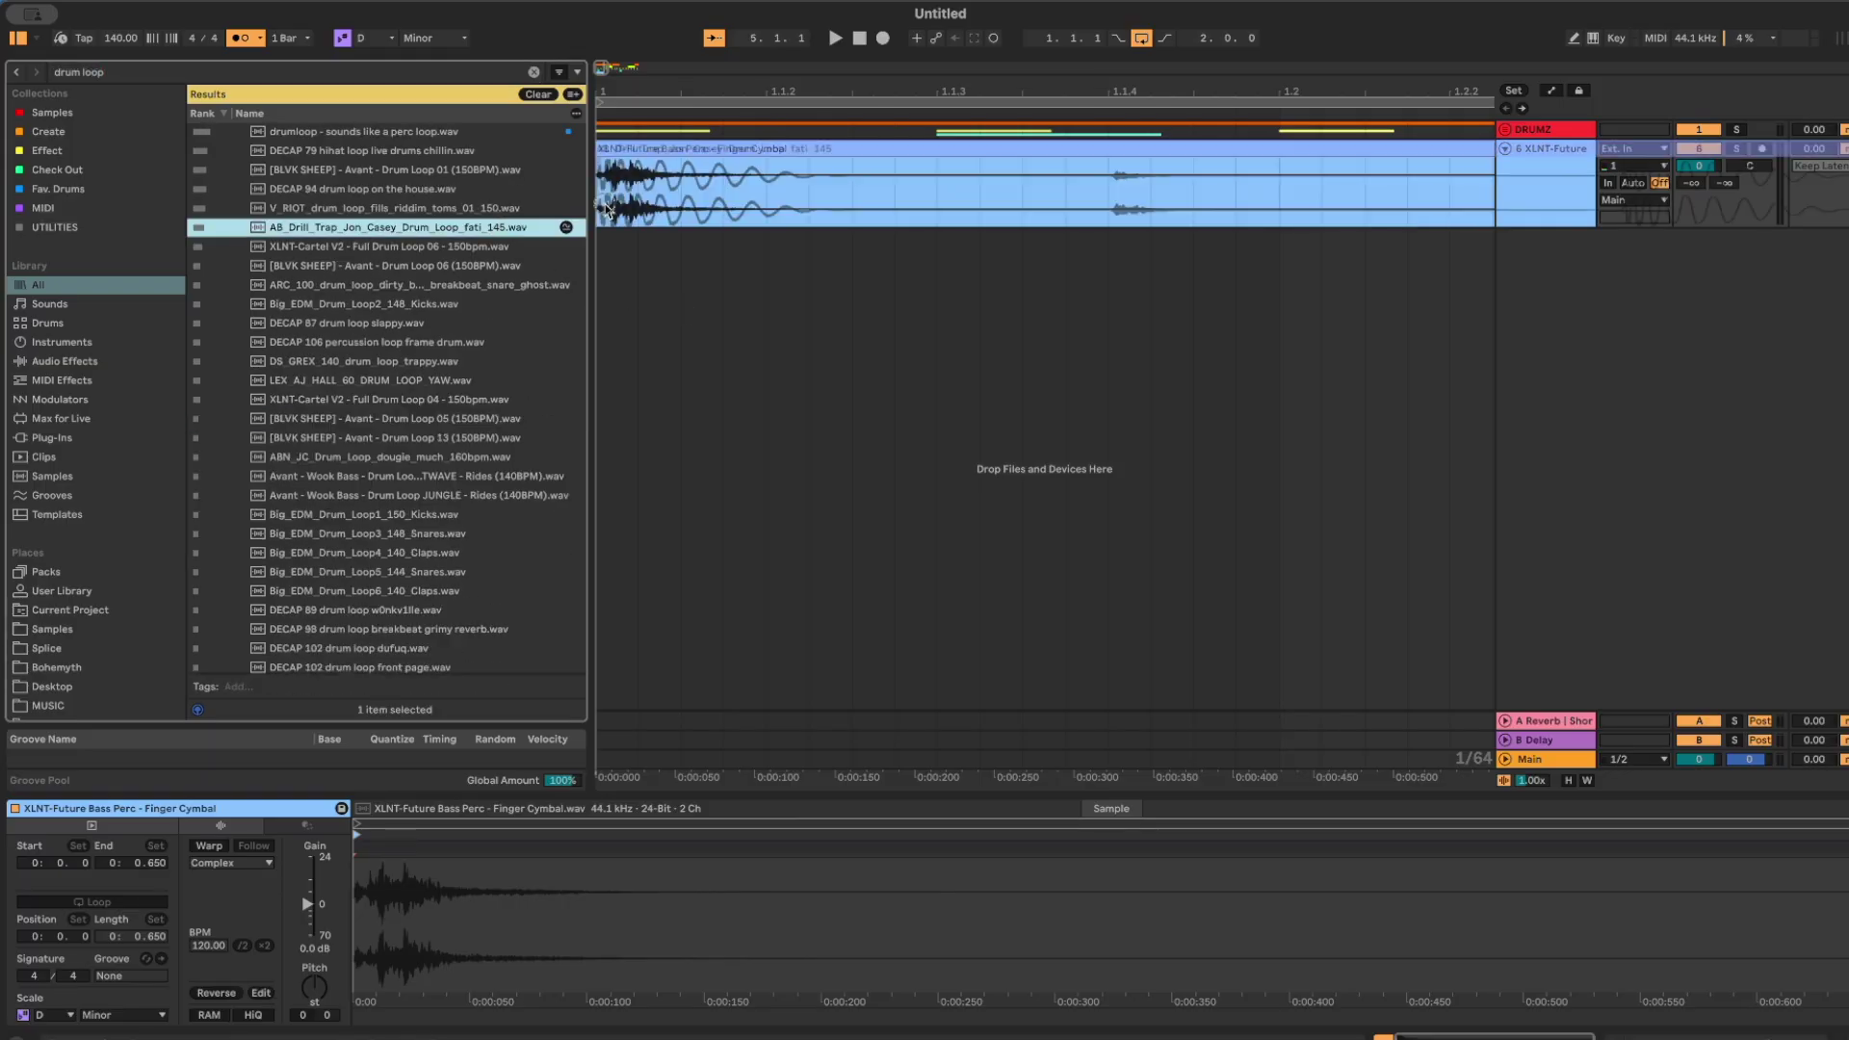
key("minus")
left_click(1543, 130)
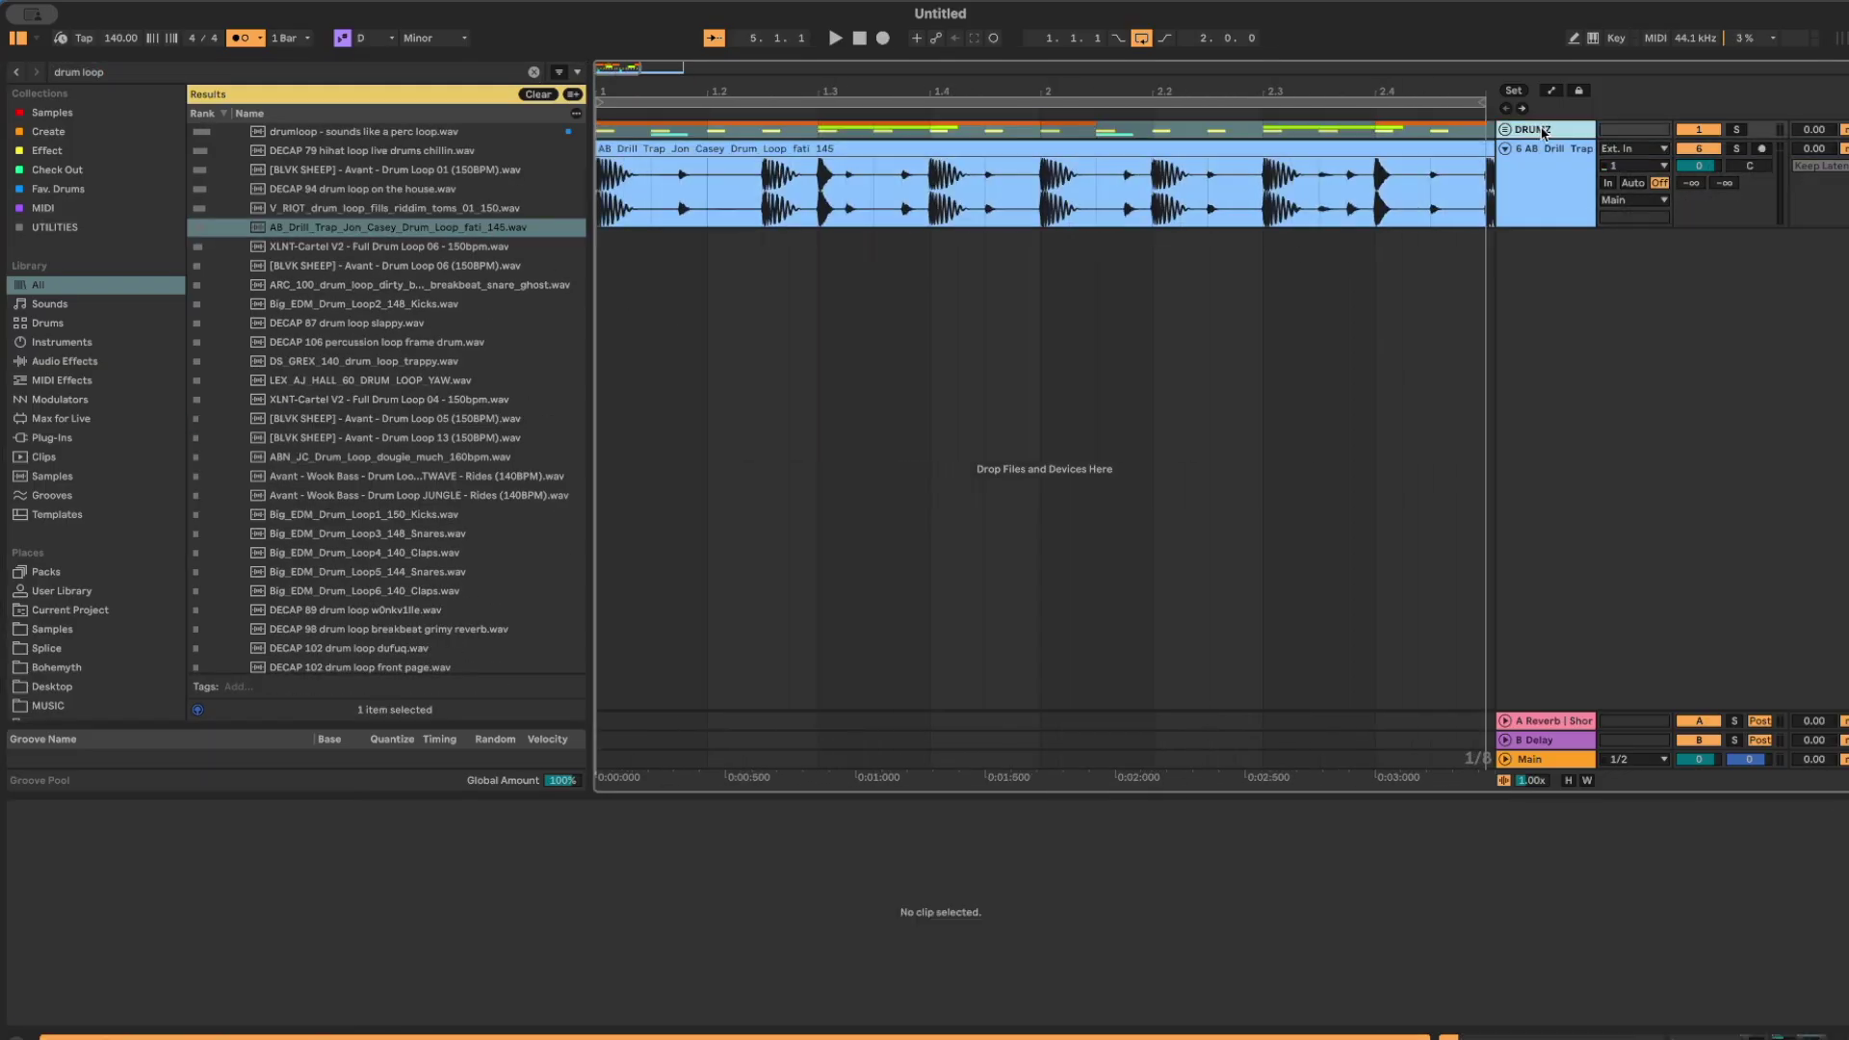
key("Delete")
Set the arrangement loop to the first three bars of the drum loop clip and select its track.
left_click(1204, 130)
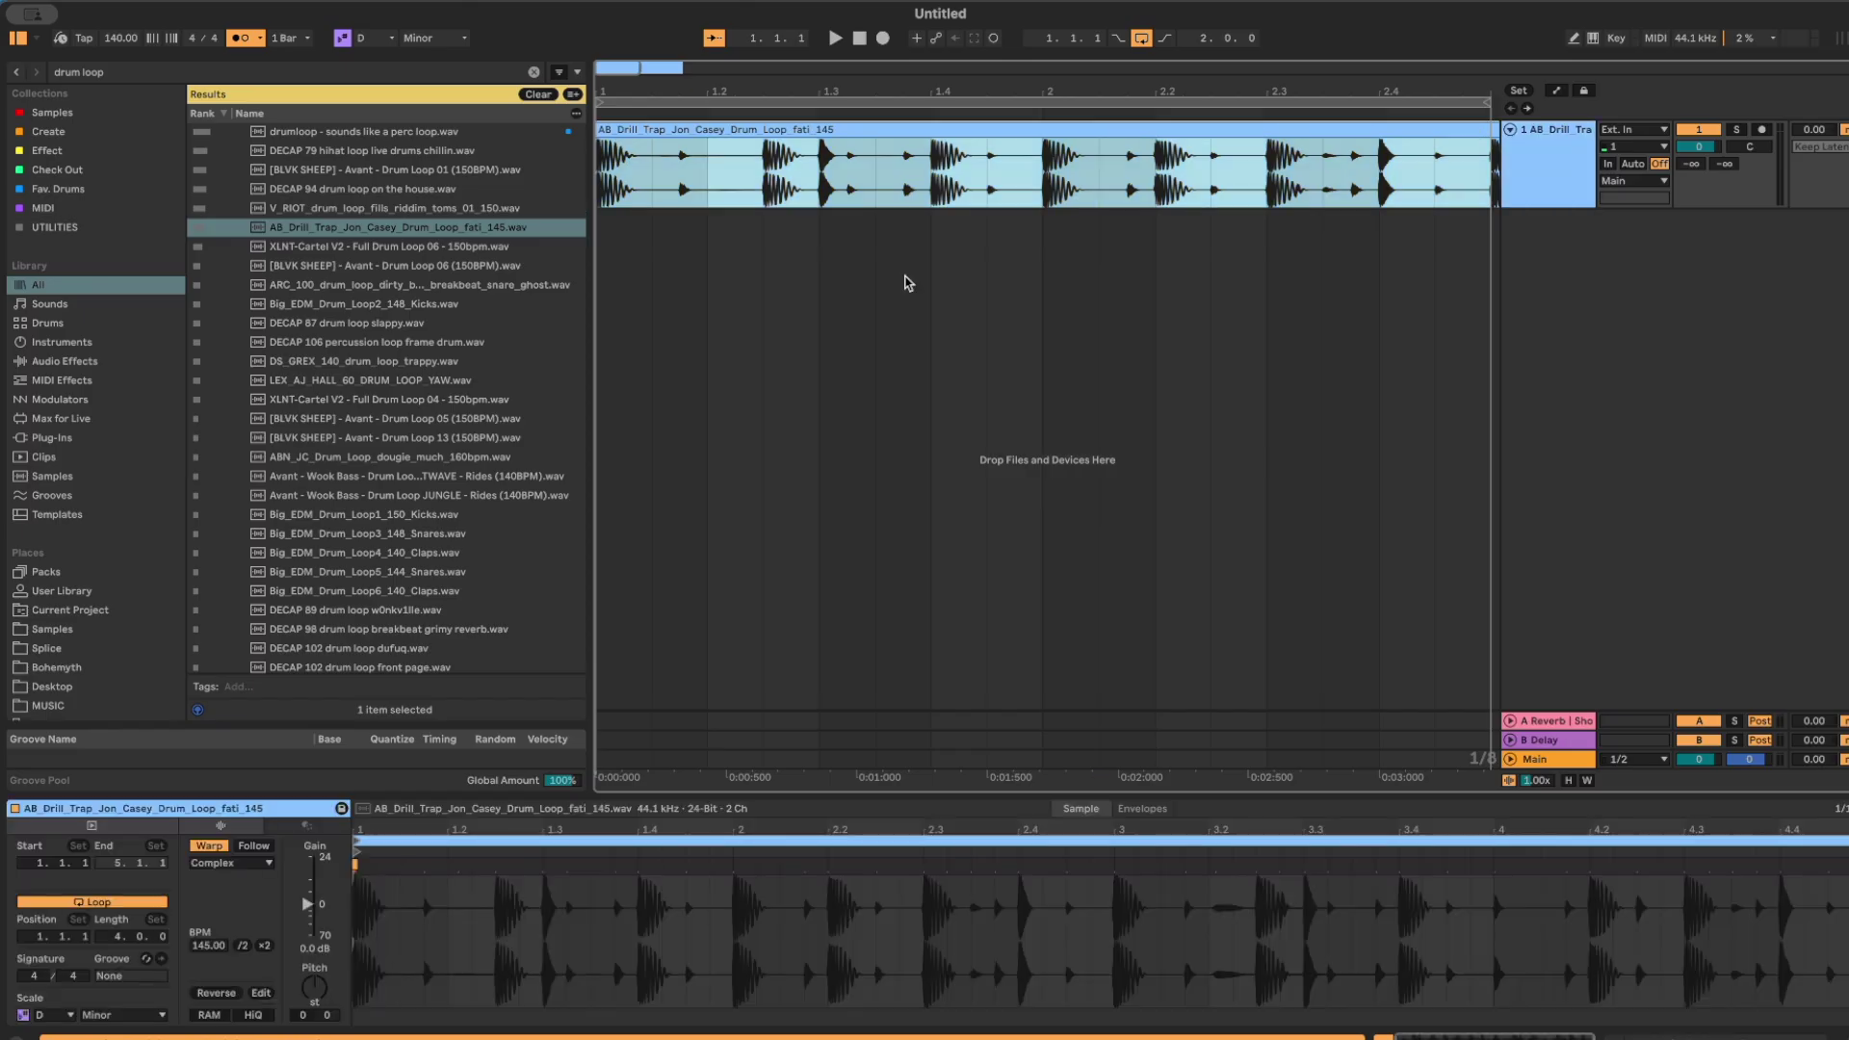
key("minus")
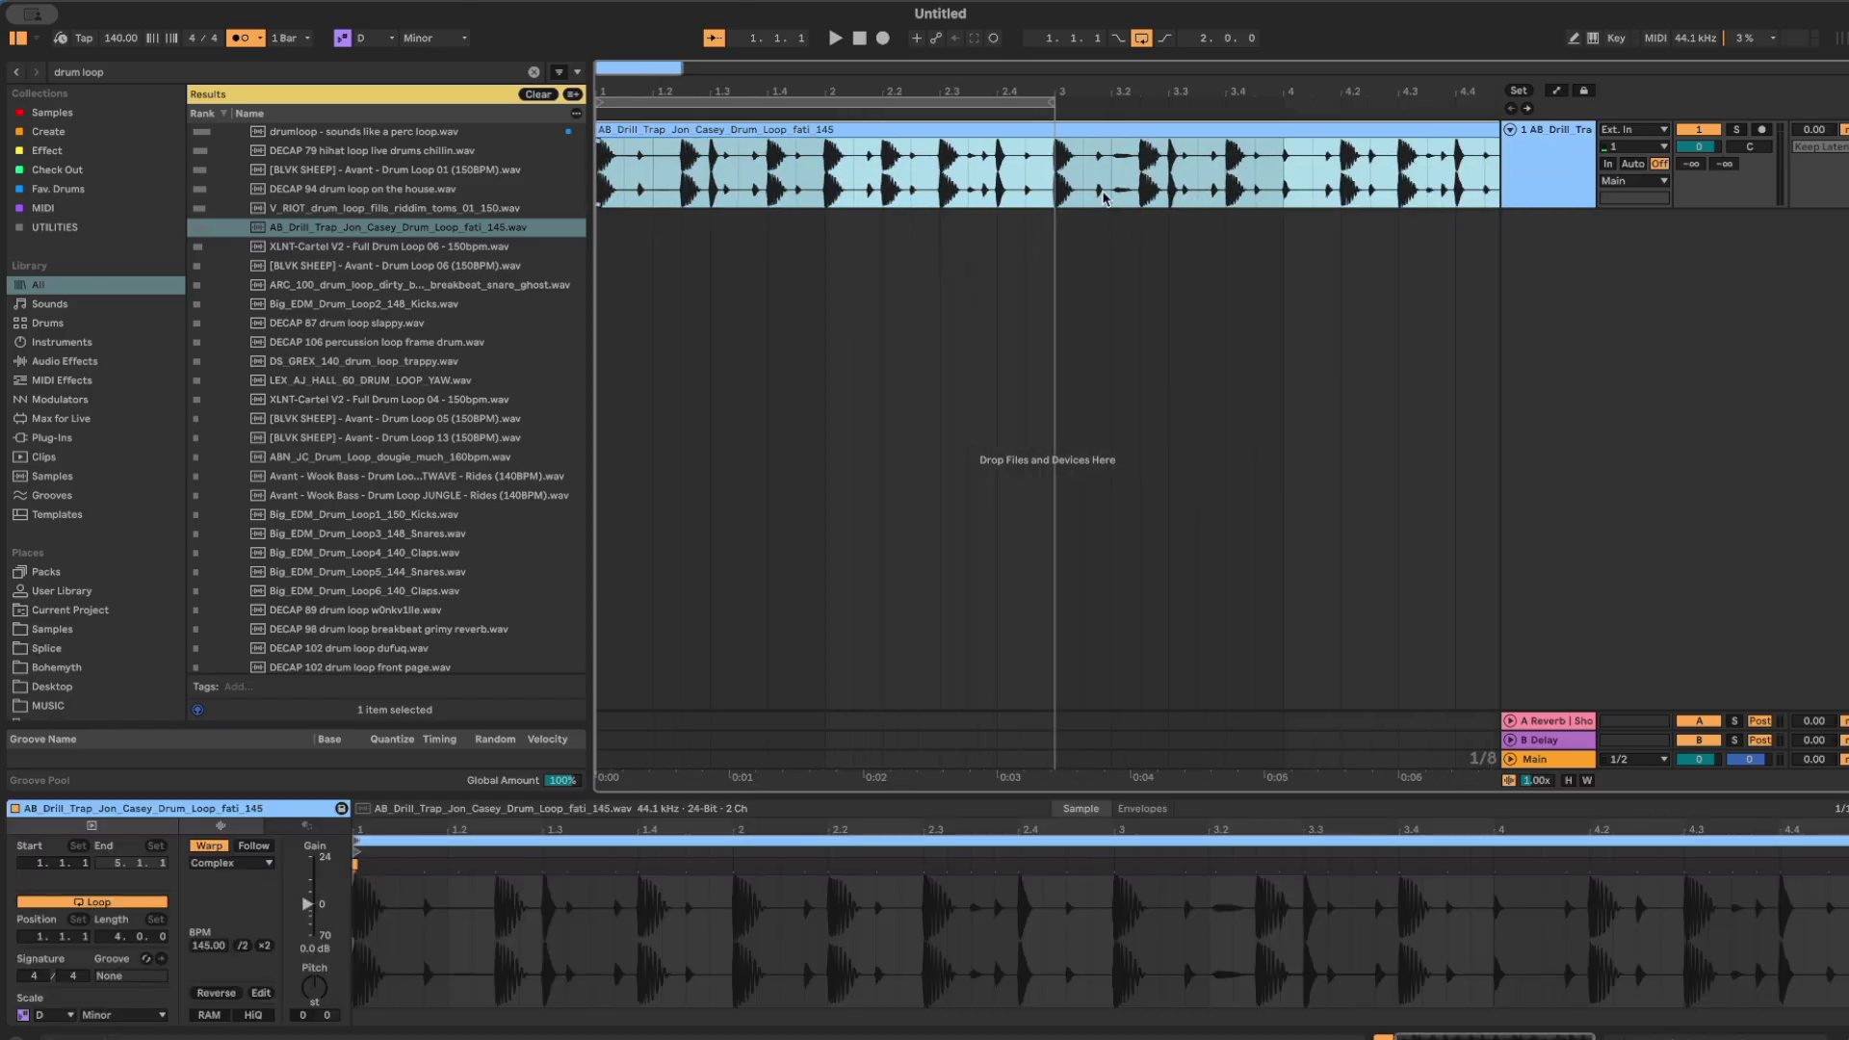
key("ctrl+l")
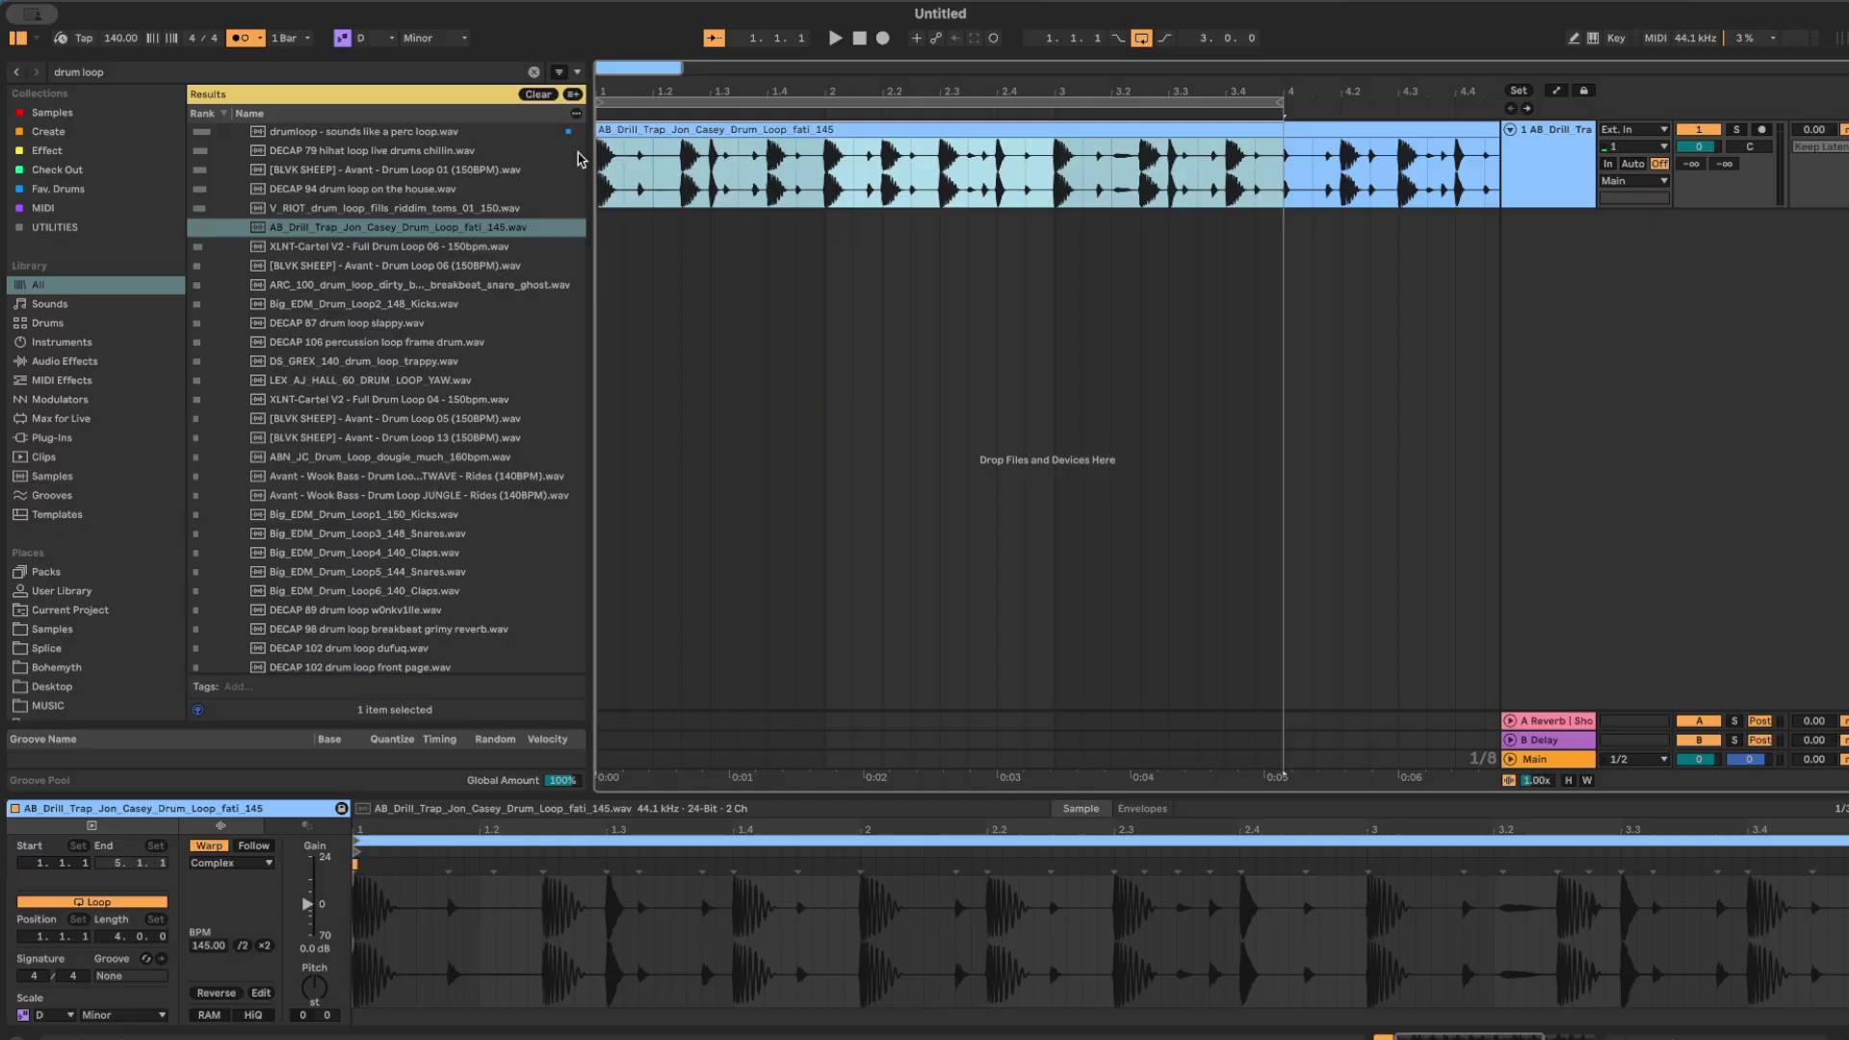
left_click(605, 174)
left_click(1517, 158)
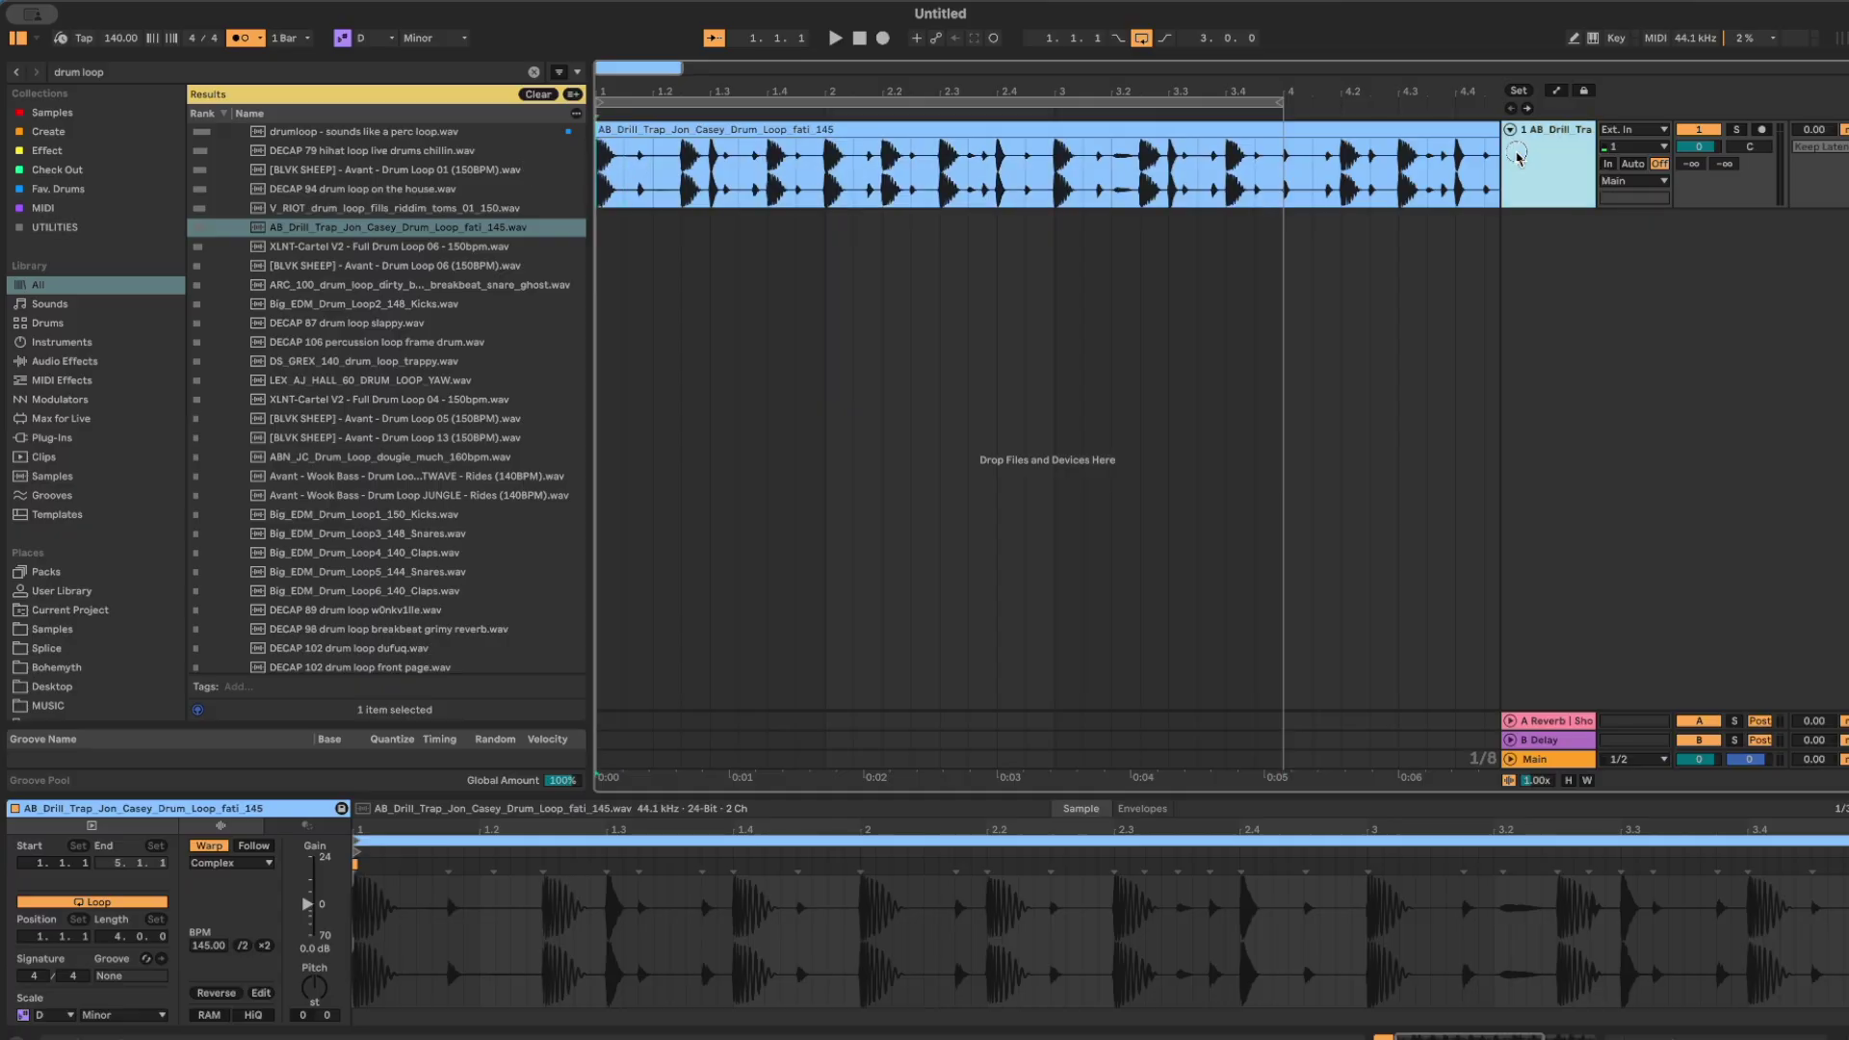
Set the drum loop clip's warp mode to Beats and open its transient loop mode options.
left_click(752, 137)
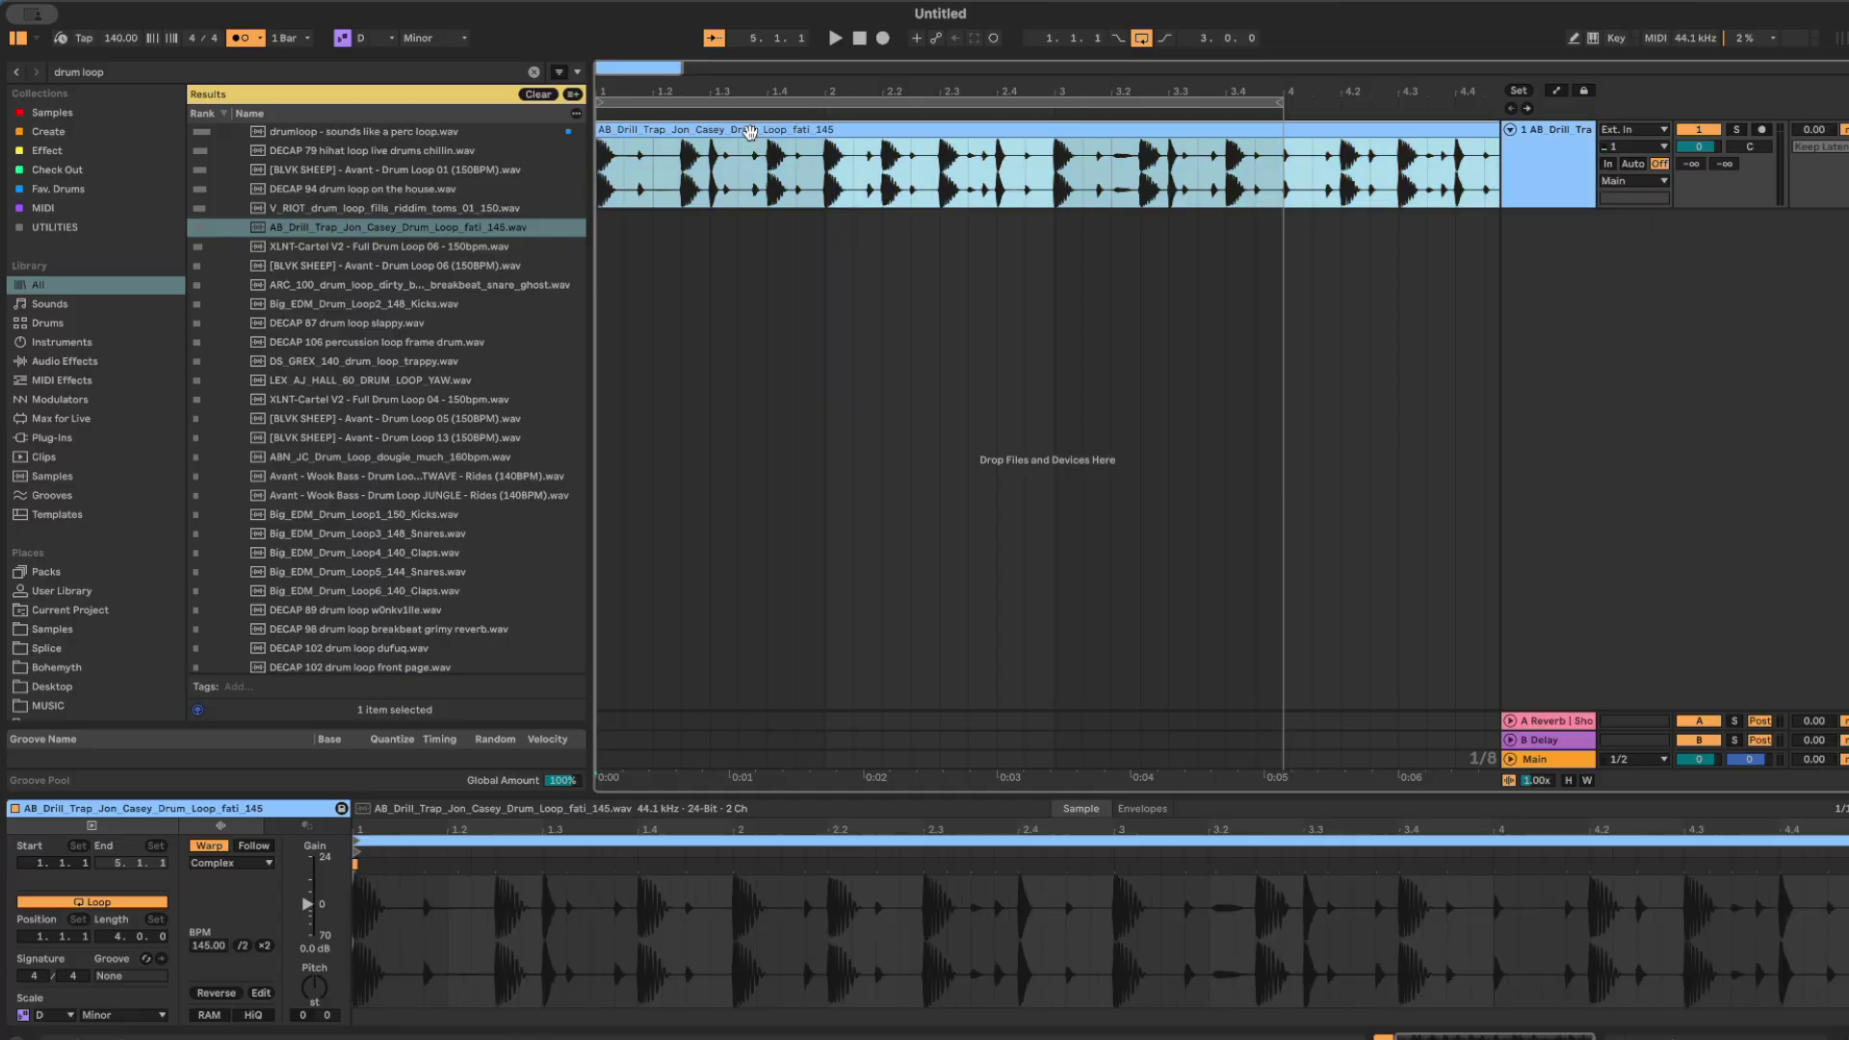
left_click(232, 872)
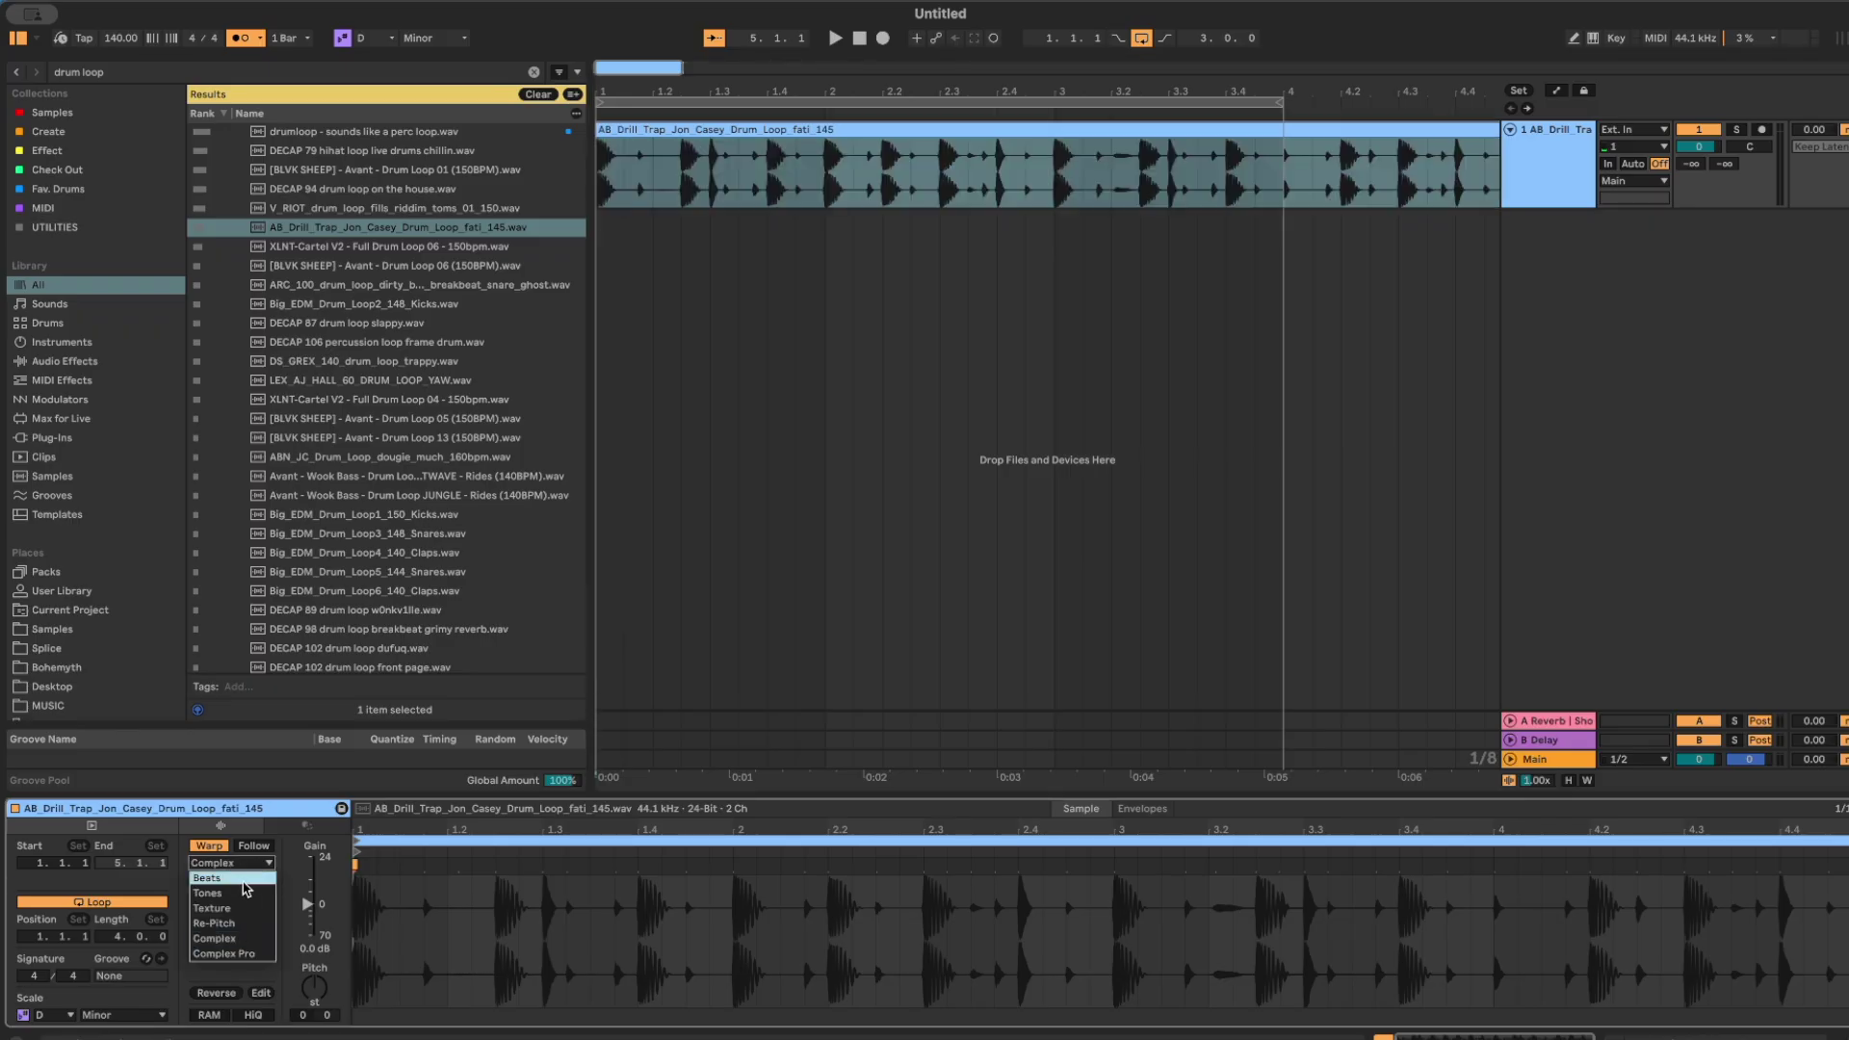
left_click(240, 879)
left_click(208, 909)
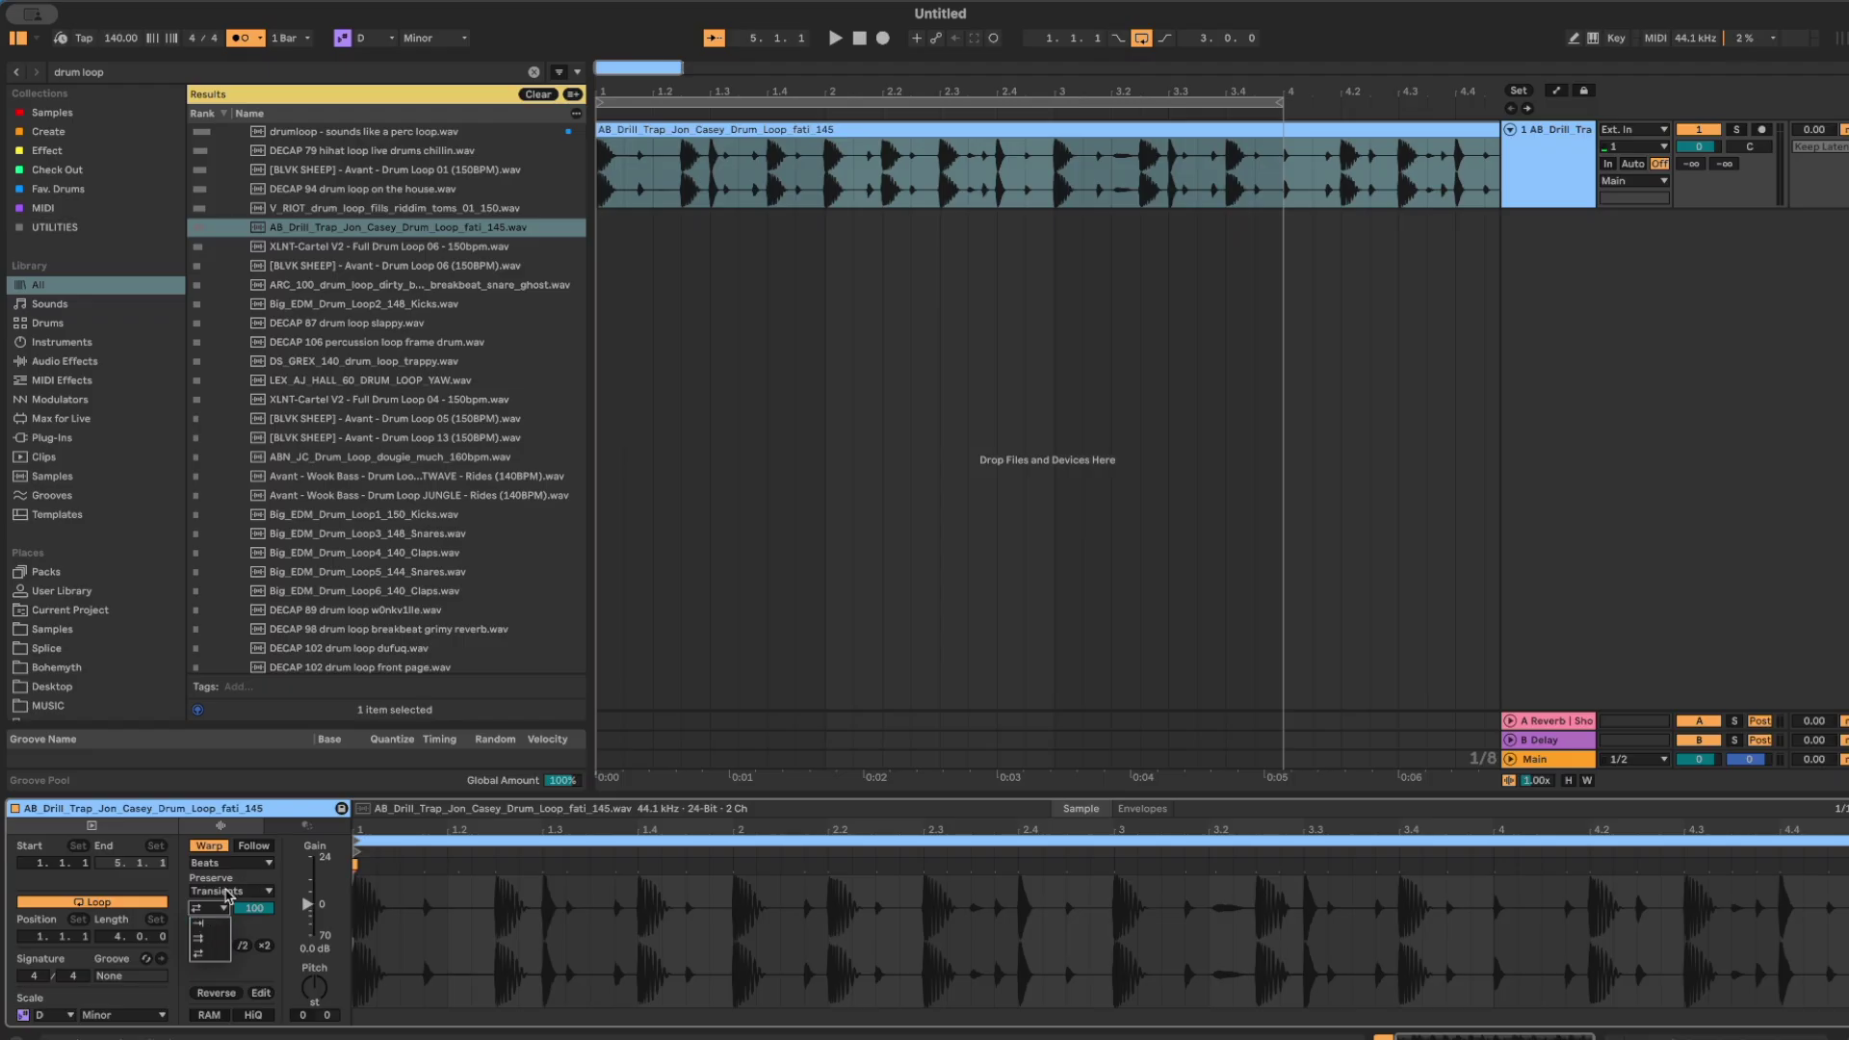
left_click(227, 895)
left_click(227, 894)
left_click(227, 895)
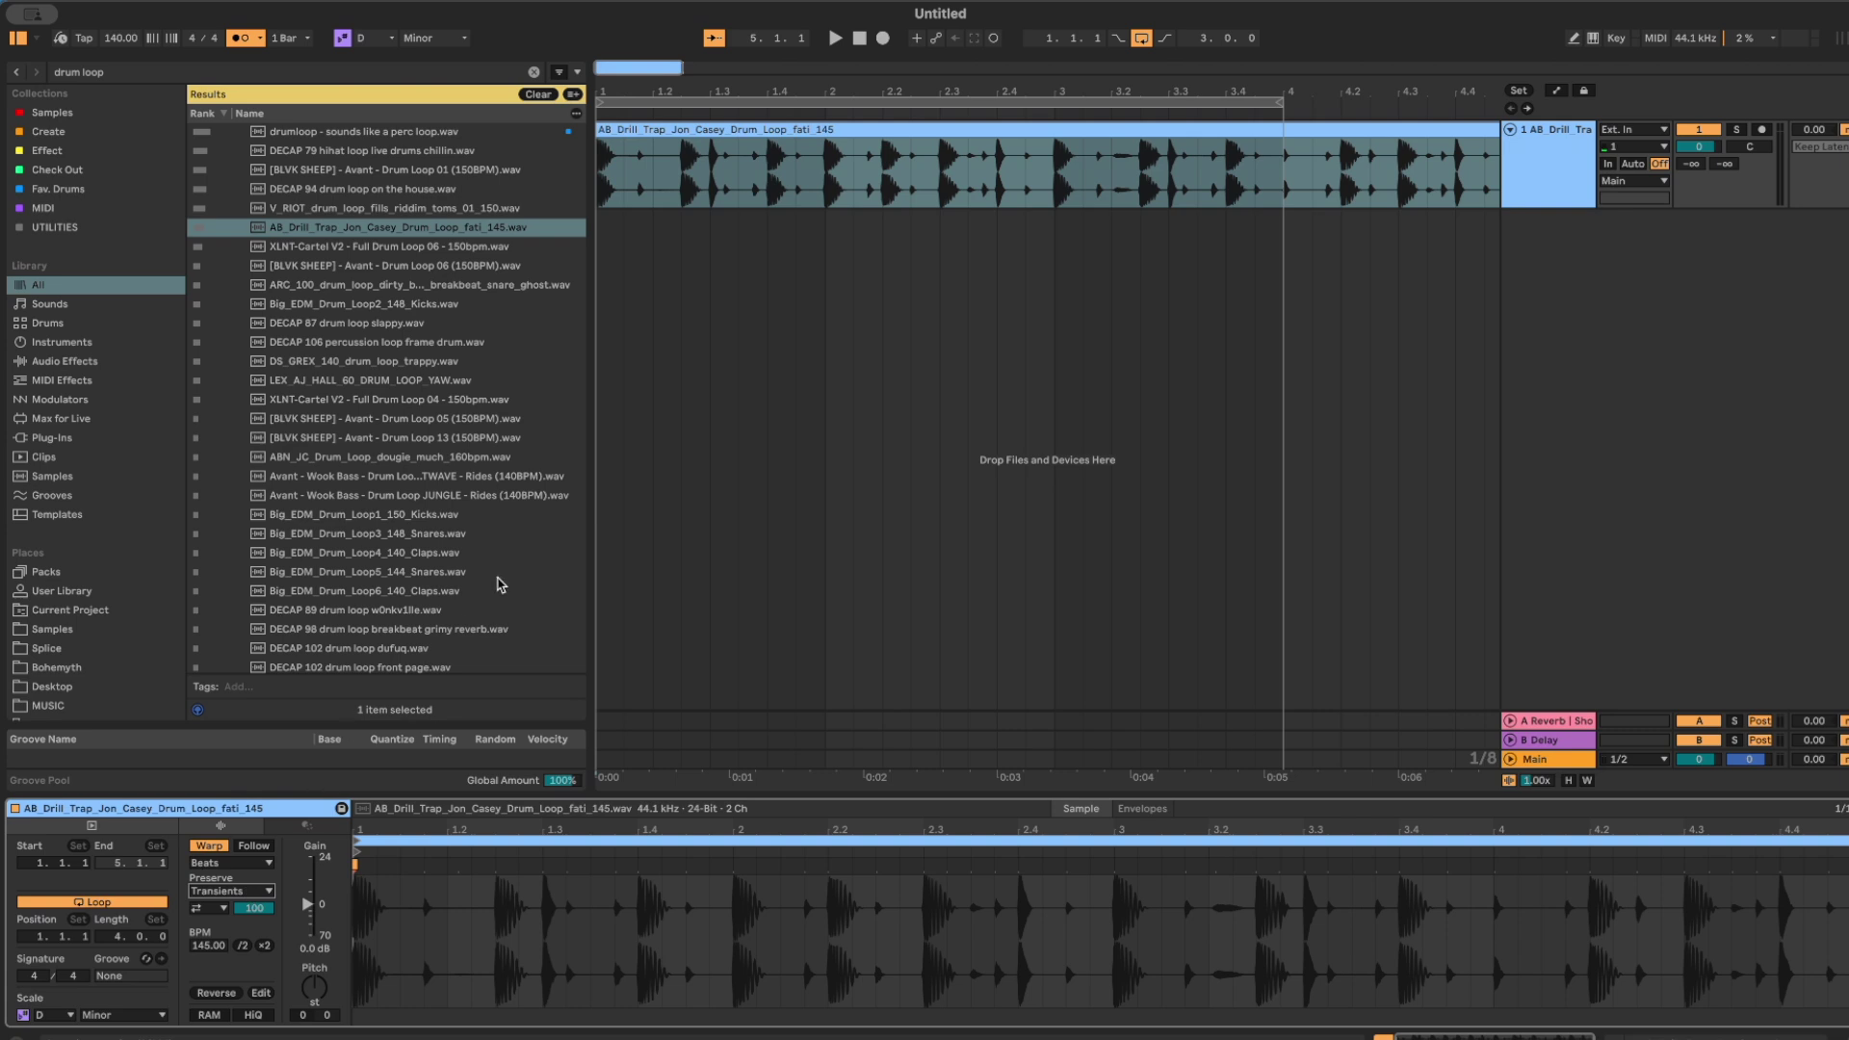
Set the drum loop clip's warp mode to Re-Pitch.
left_click(607, 174)
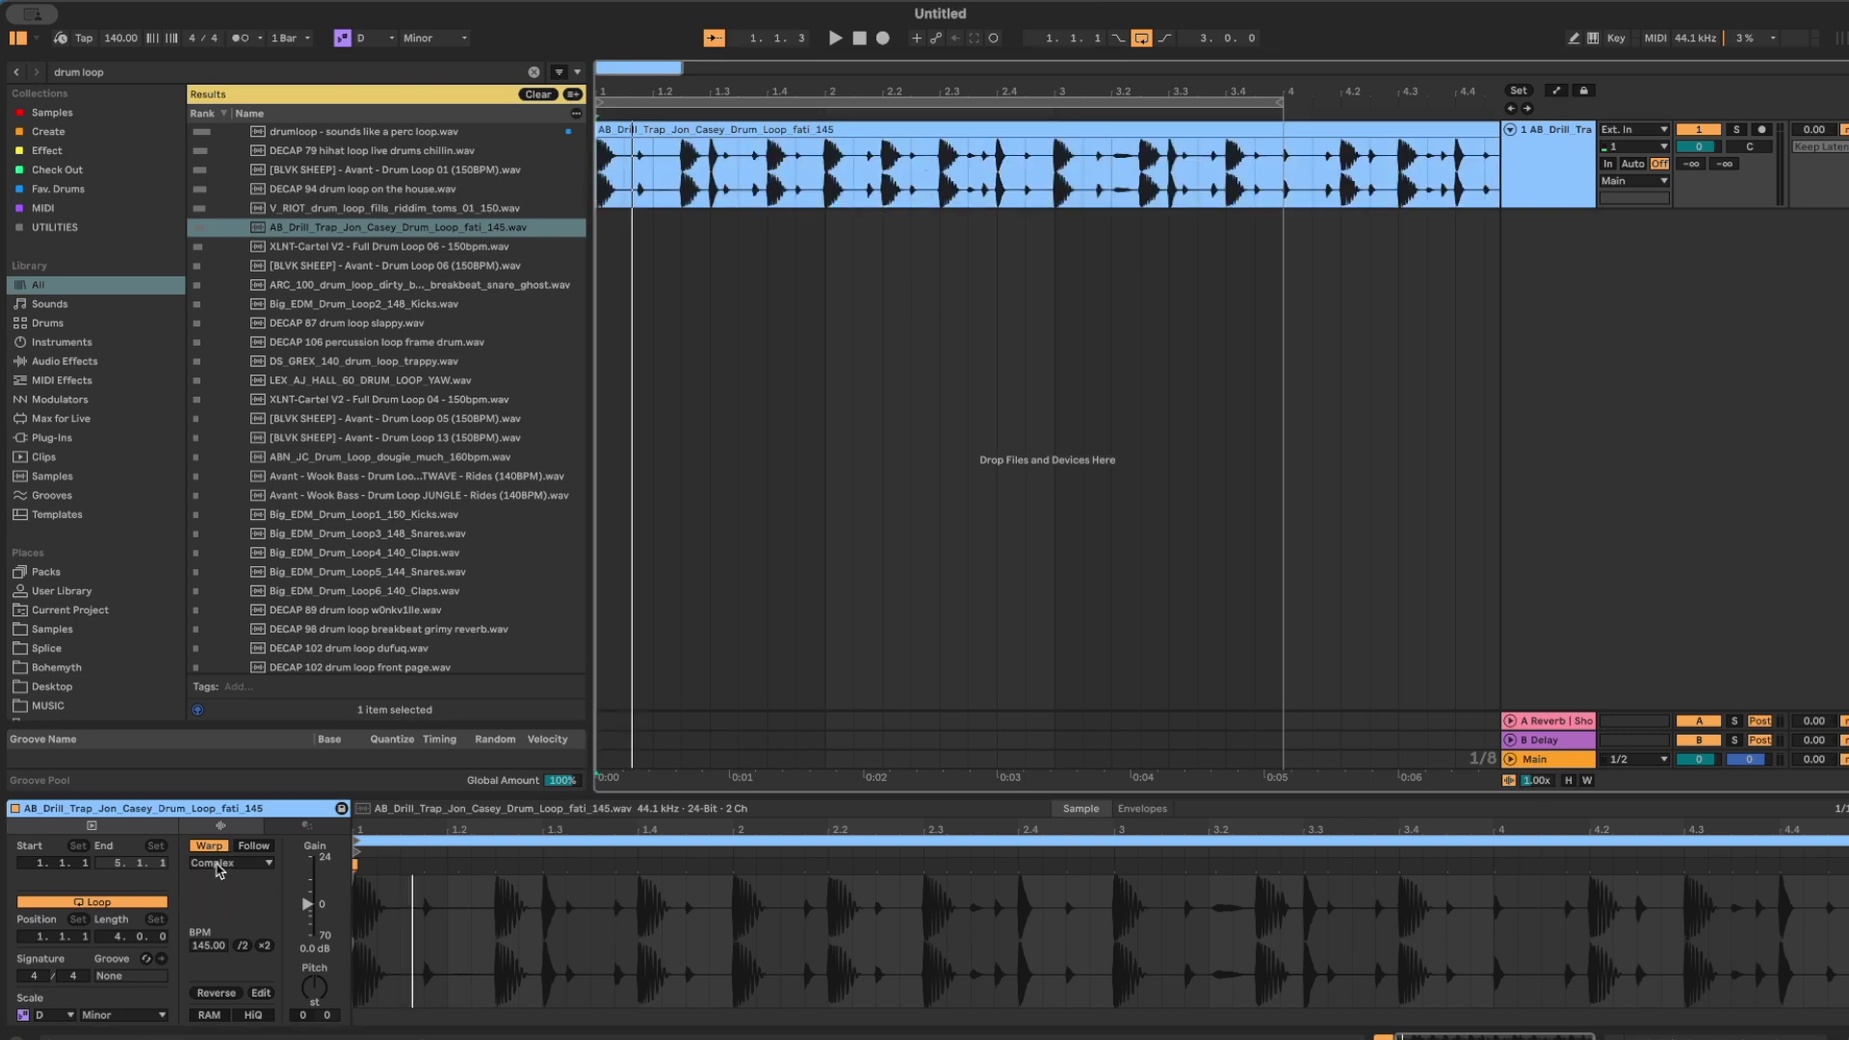
left_click(219, 865)
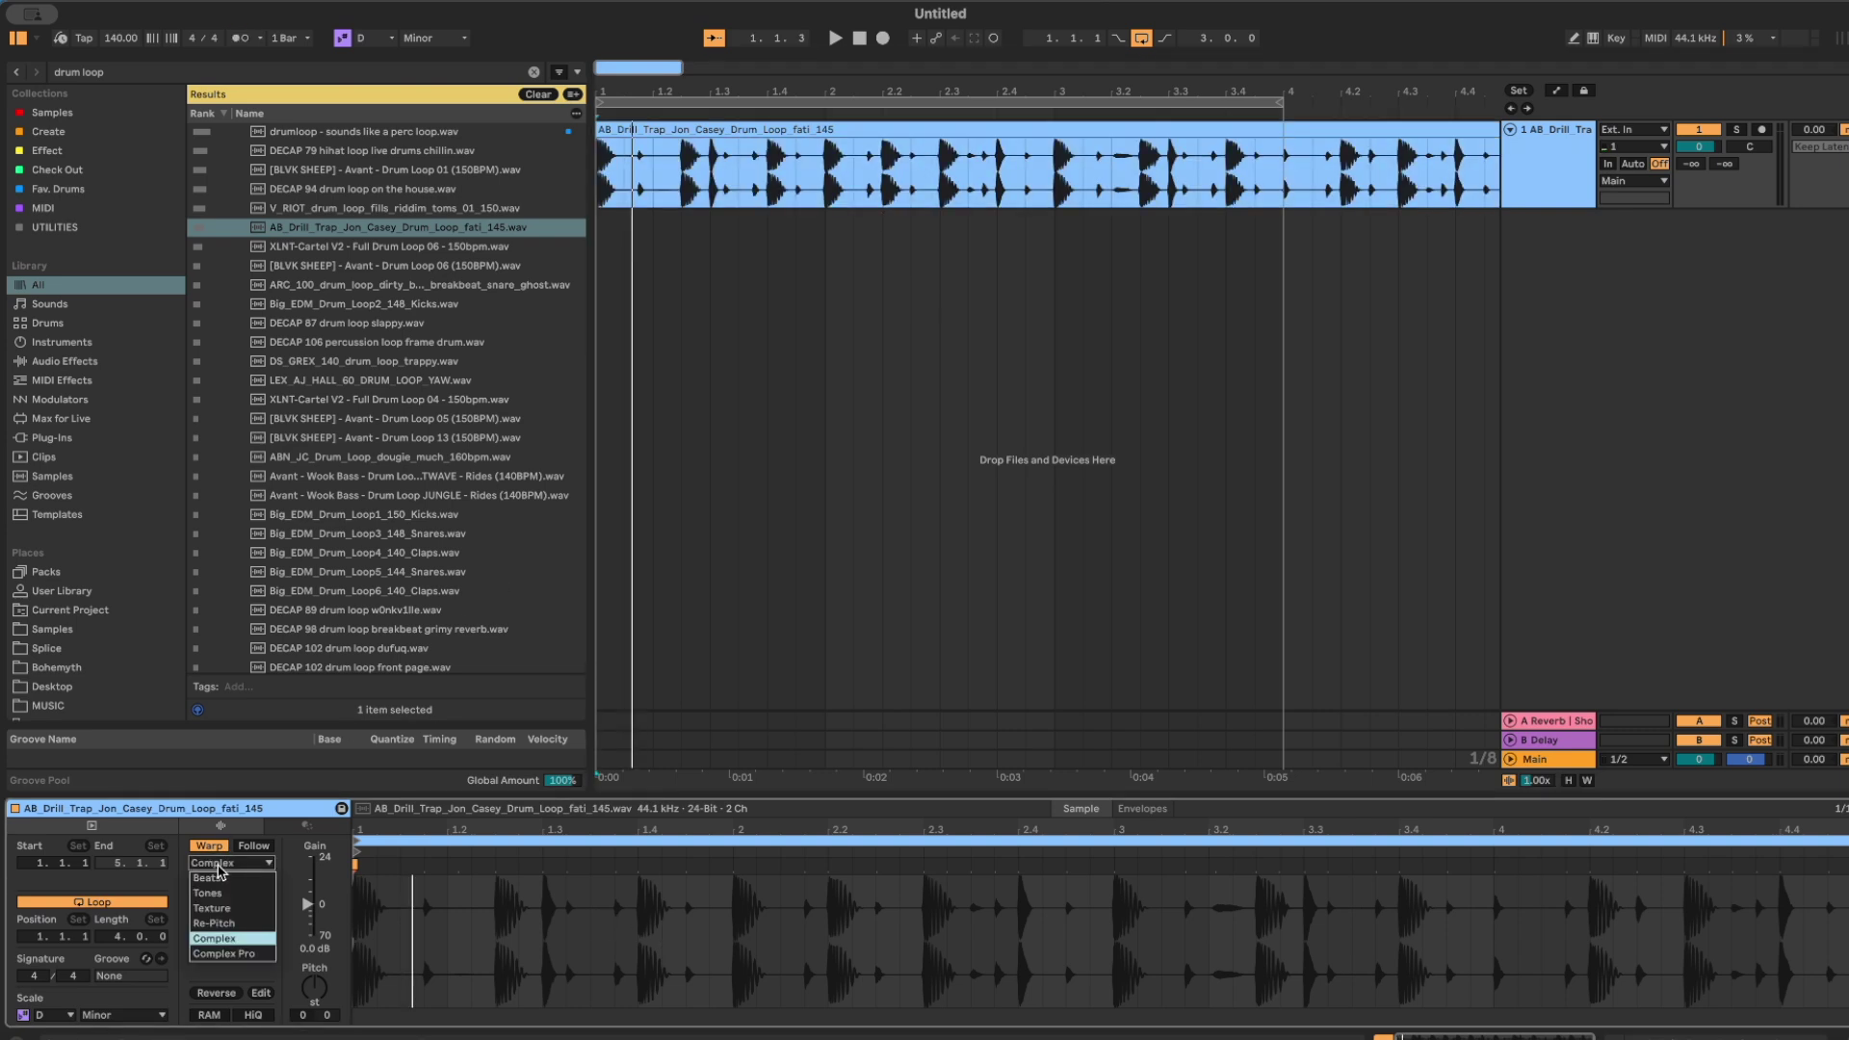
left_click(221, 922)
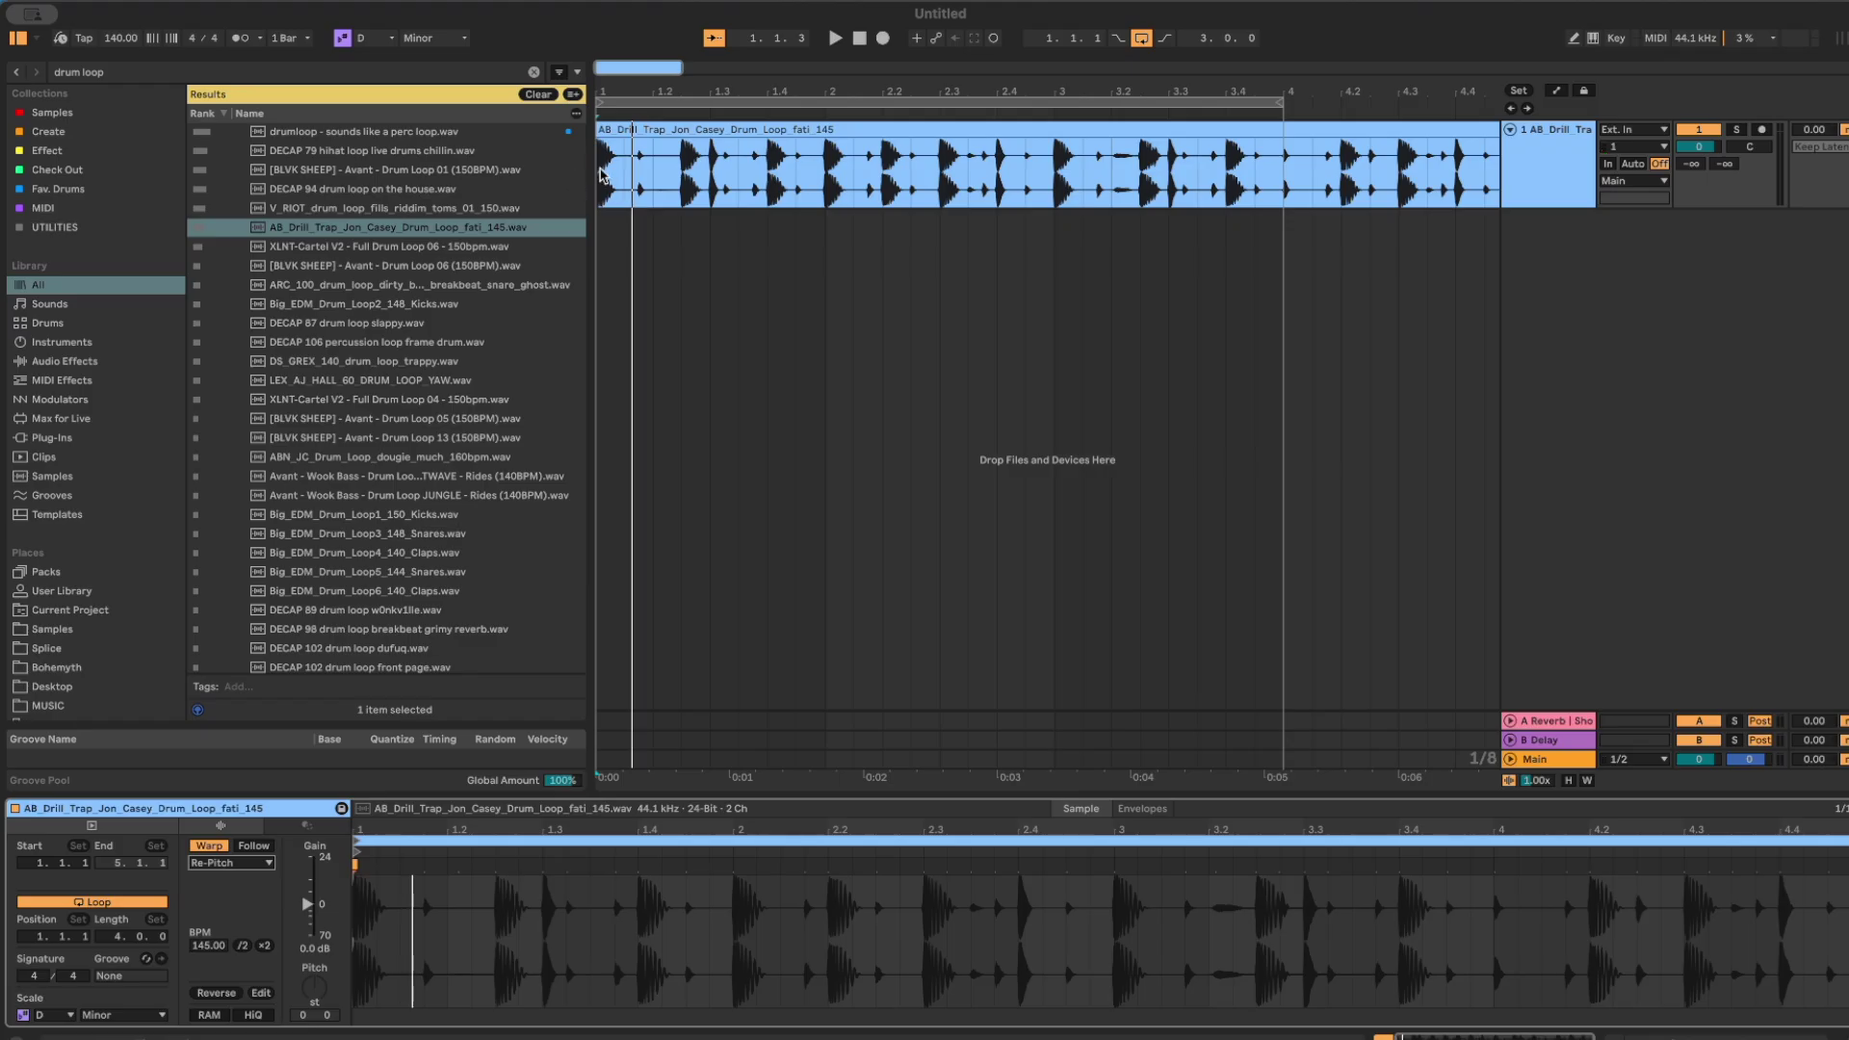
Play the drum loop from its start while changing the clip's BPM, ending at 247.00.
left_click(599, 168)
left_click(599, 168)
key("space")
left_click_drag(208, 949, 209, 945)
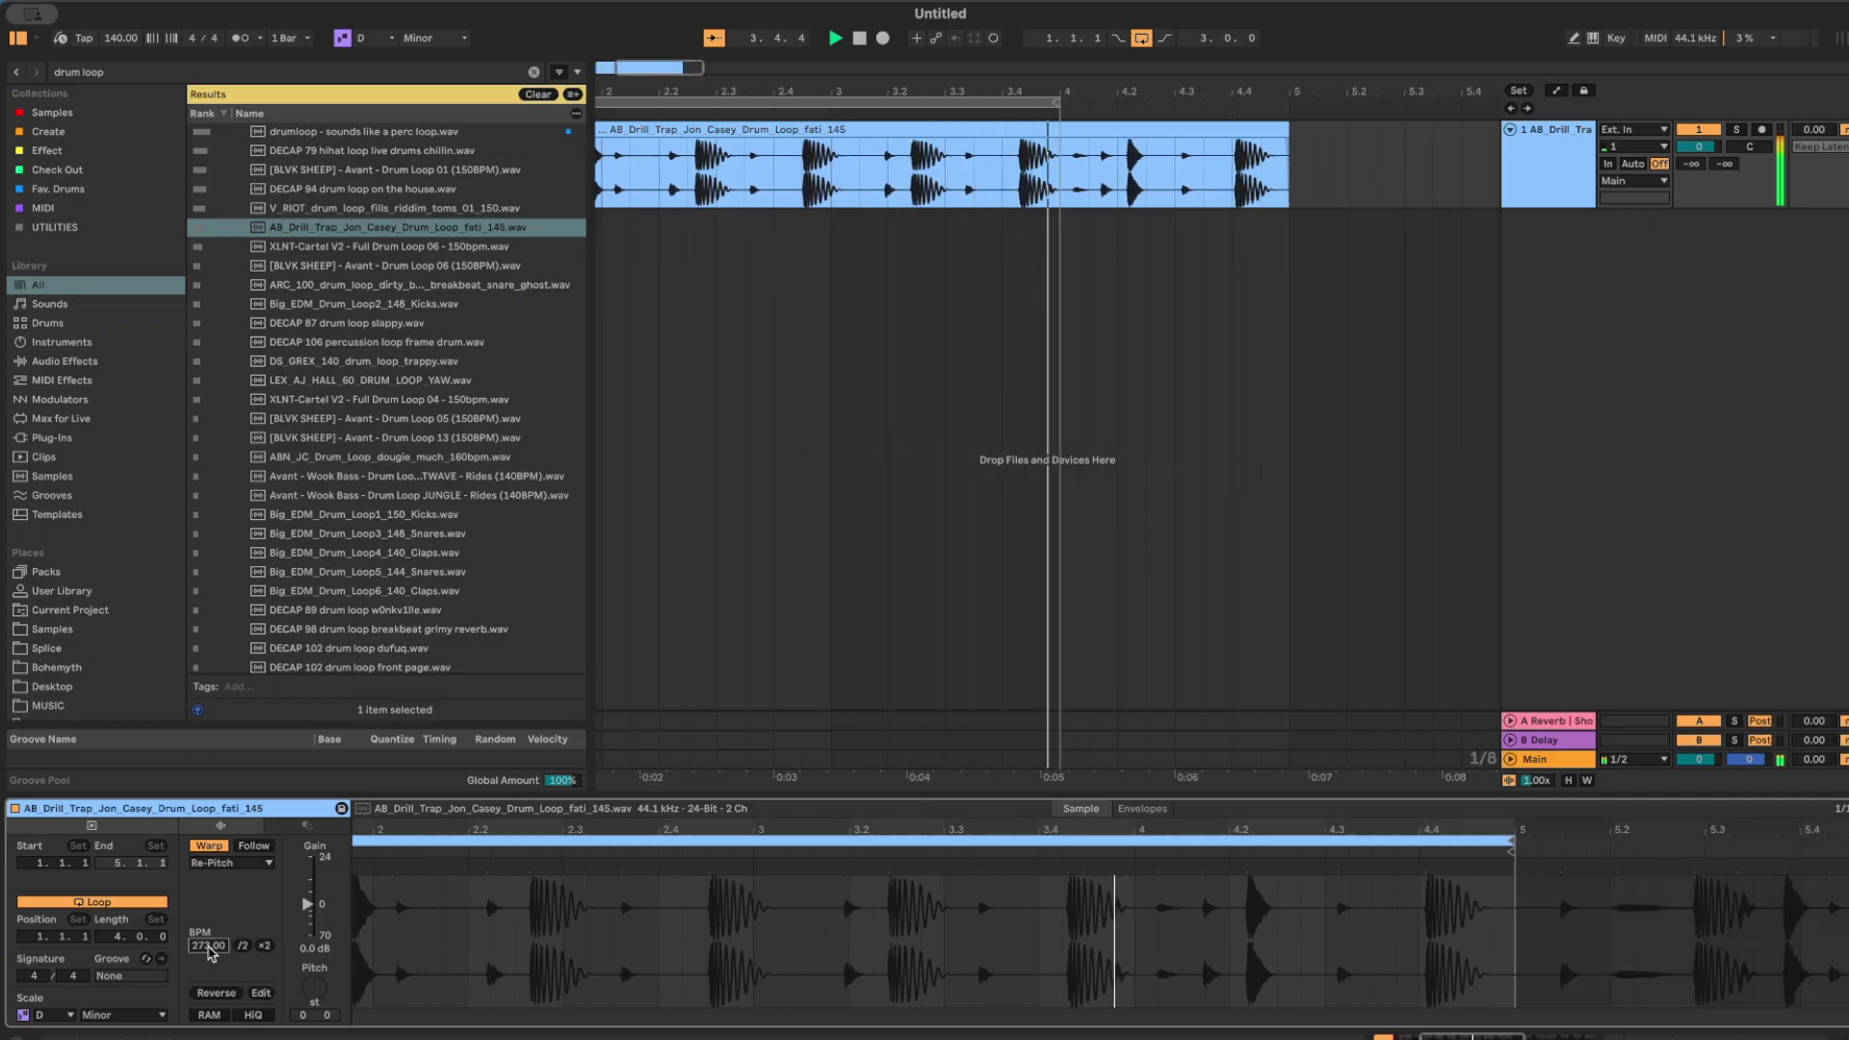
left_click_drag(210, 953, 210, 951)
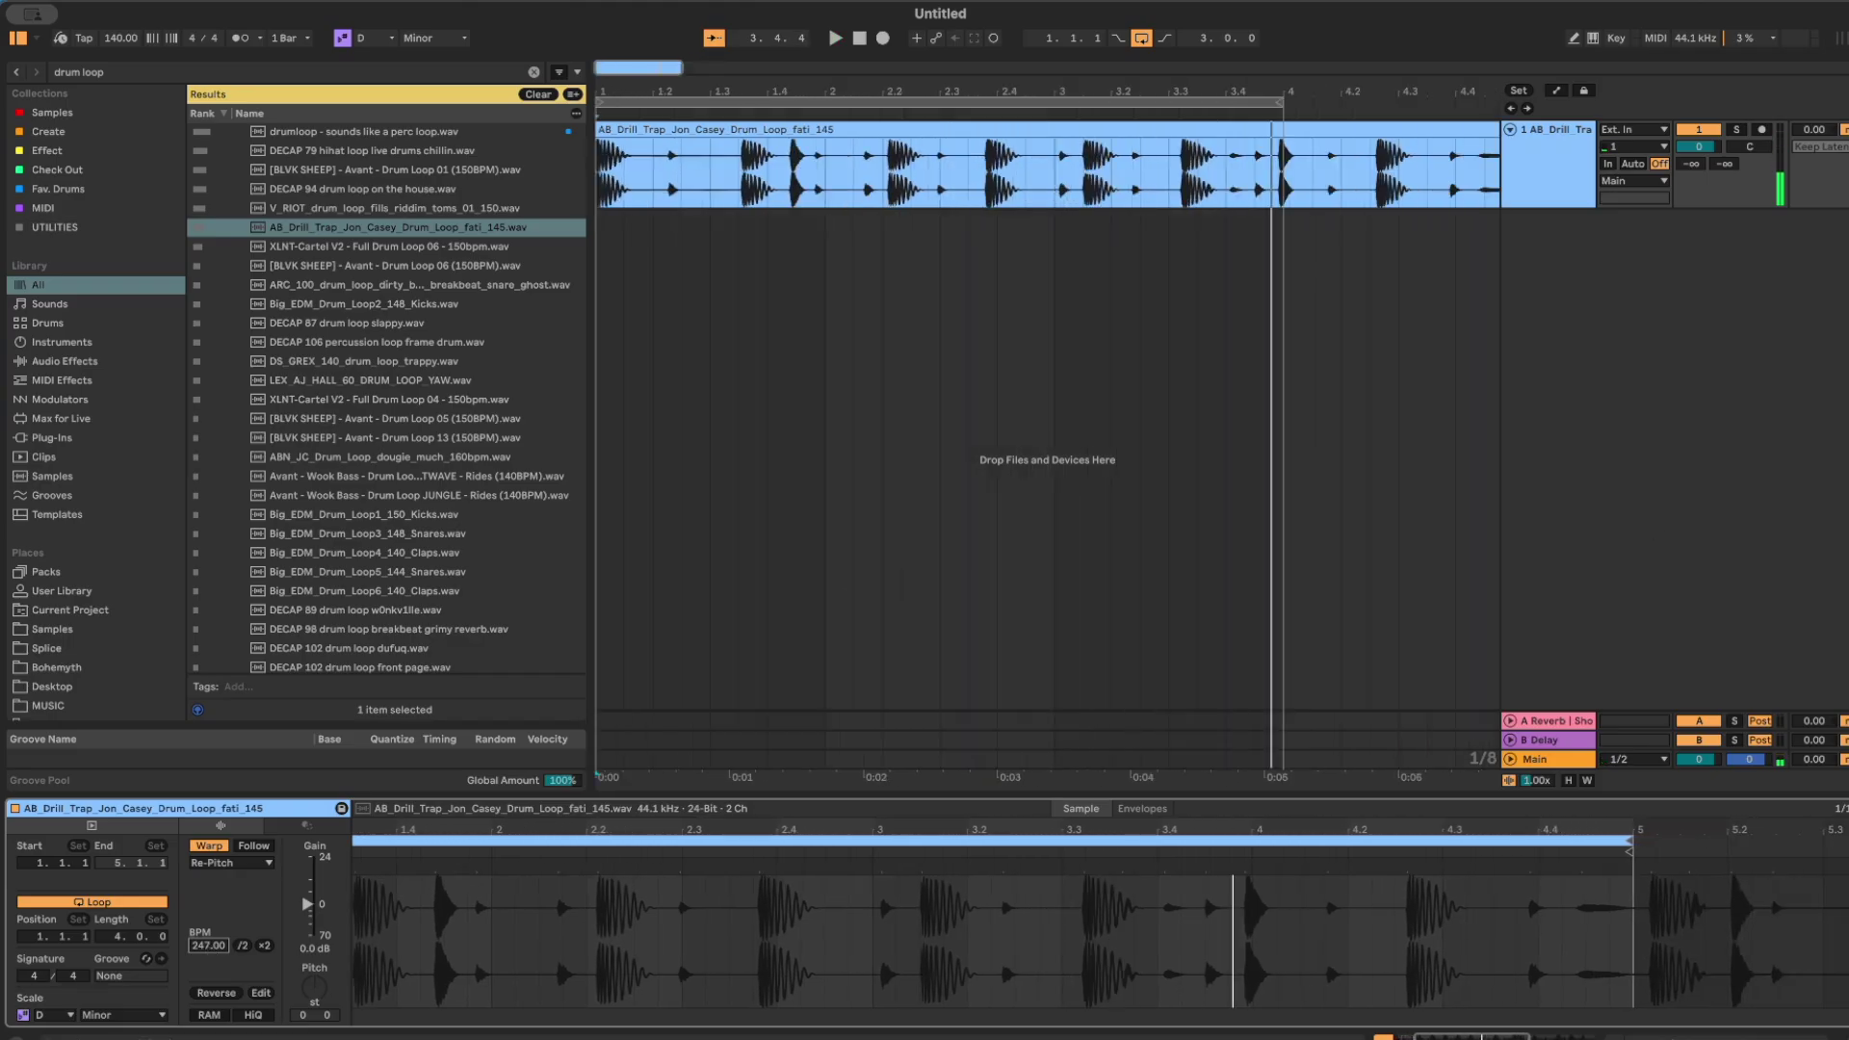
Find XLNT-Future Bass Closed Hat 11.wav among all hat results and place it at the start of the audio track.
key("super+Tab")
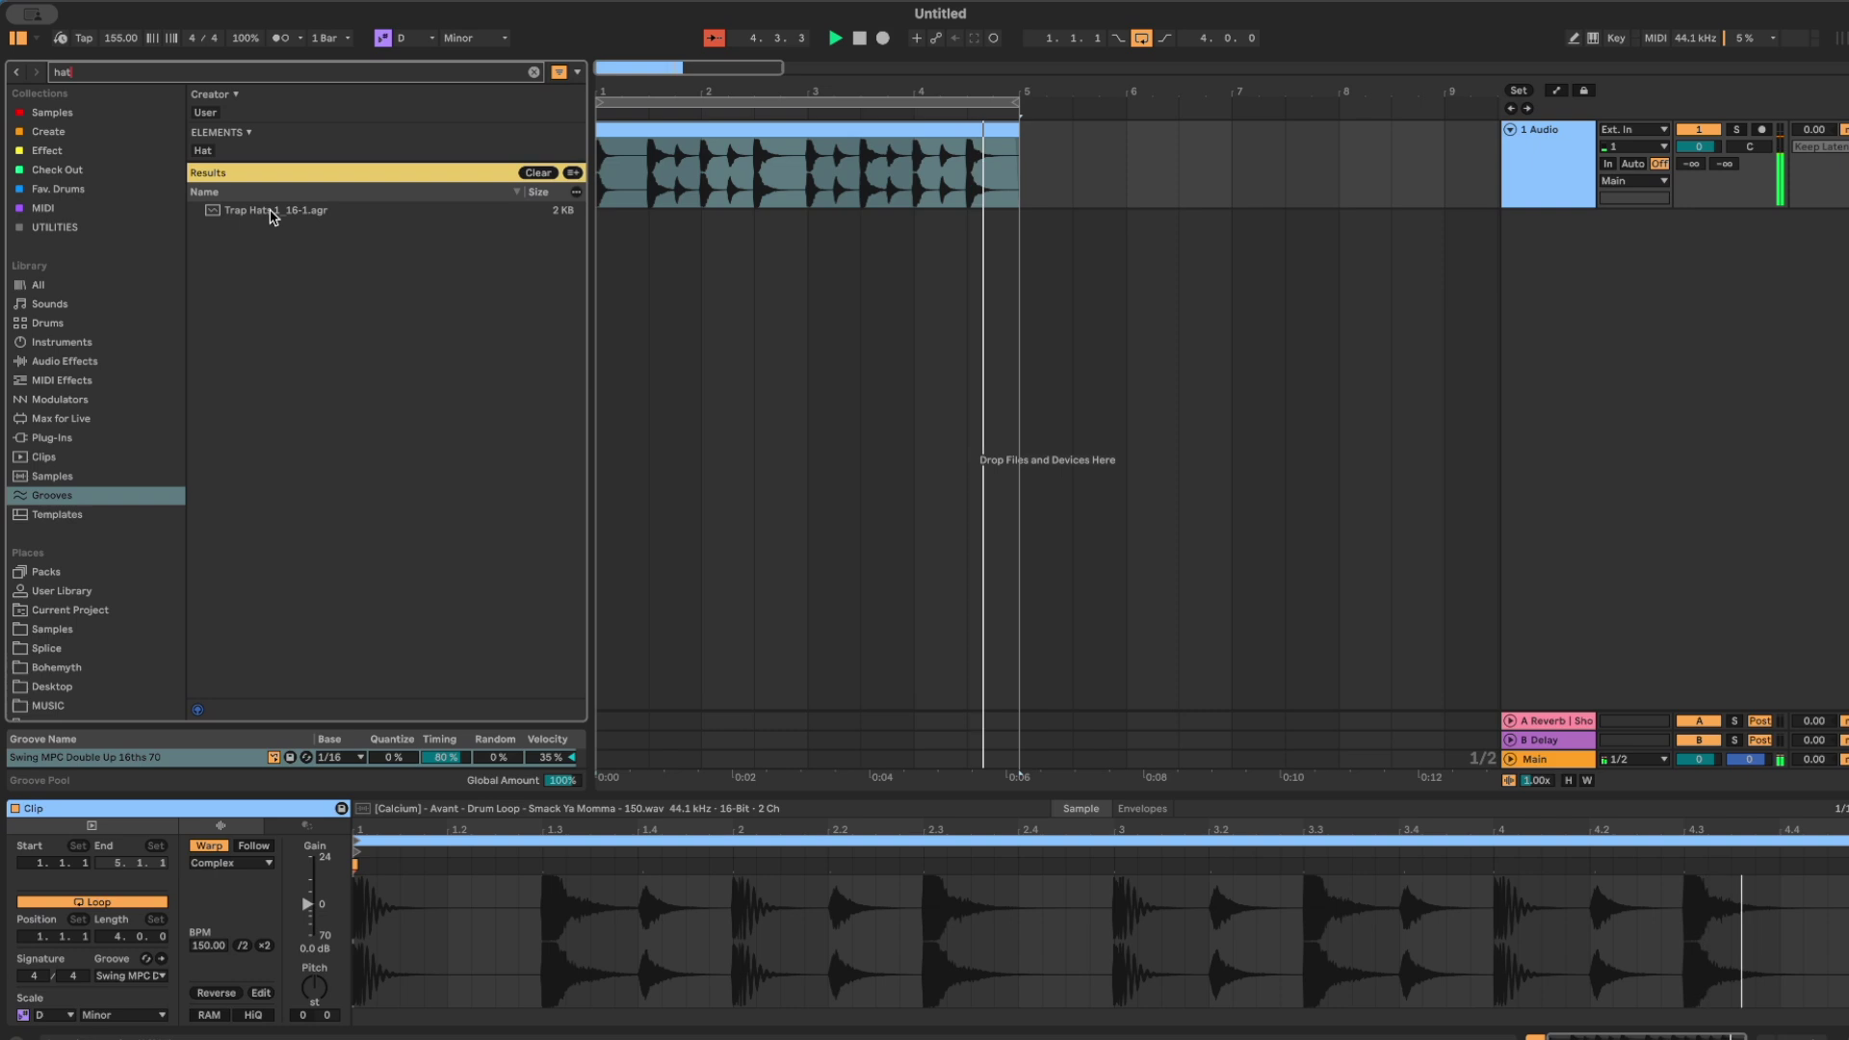
left_click(271, 212)
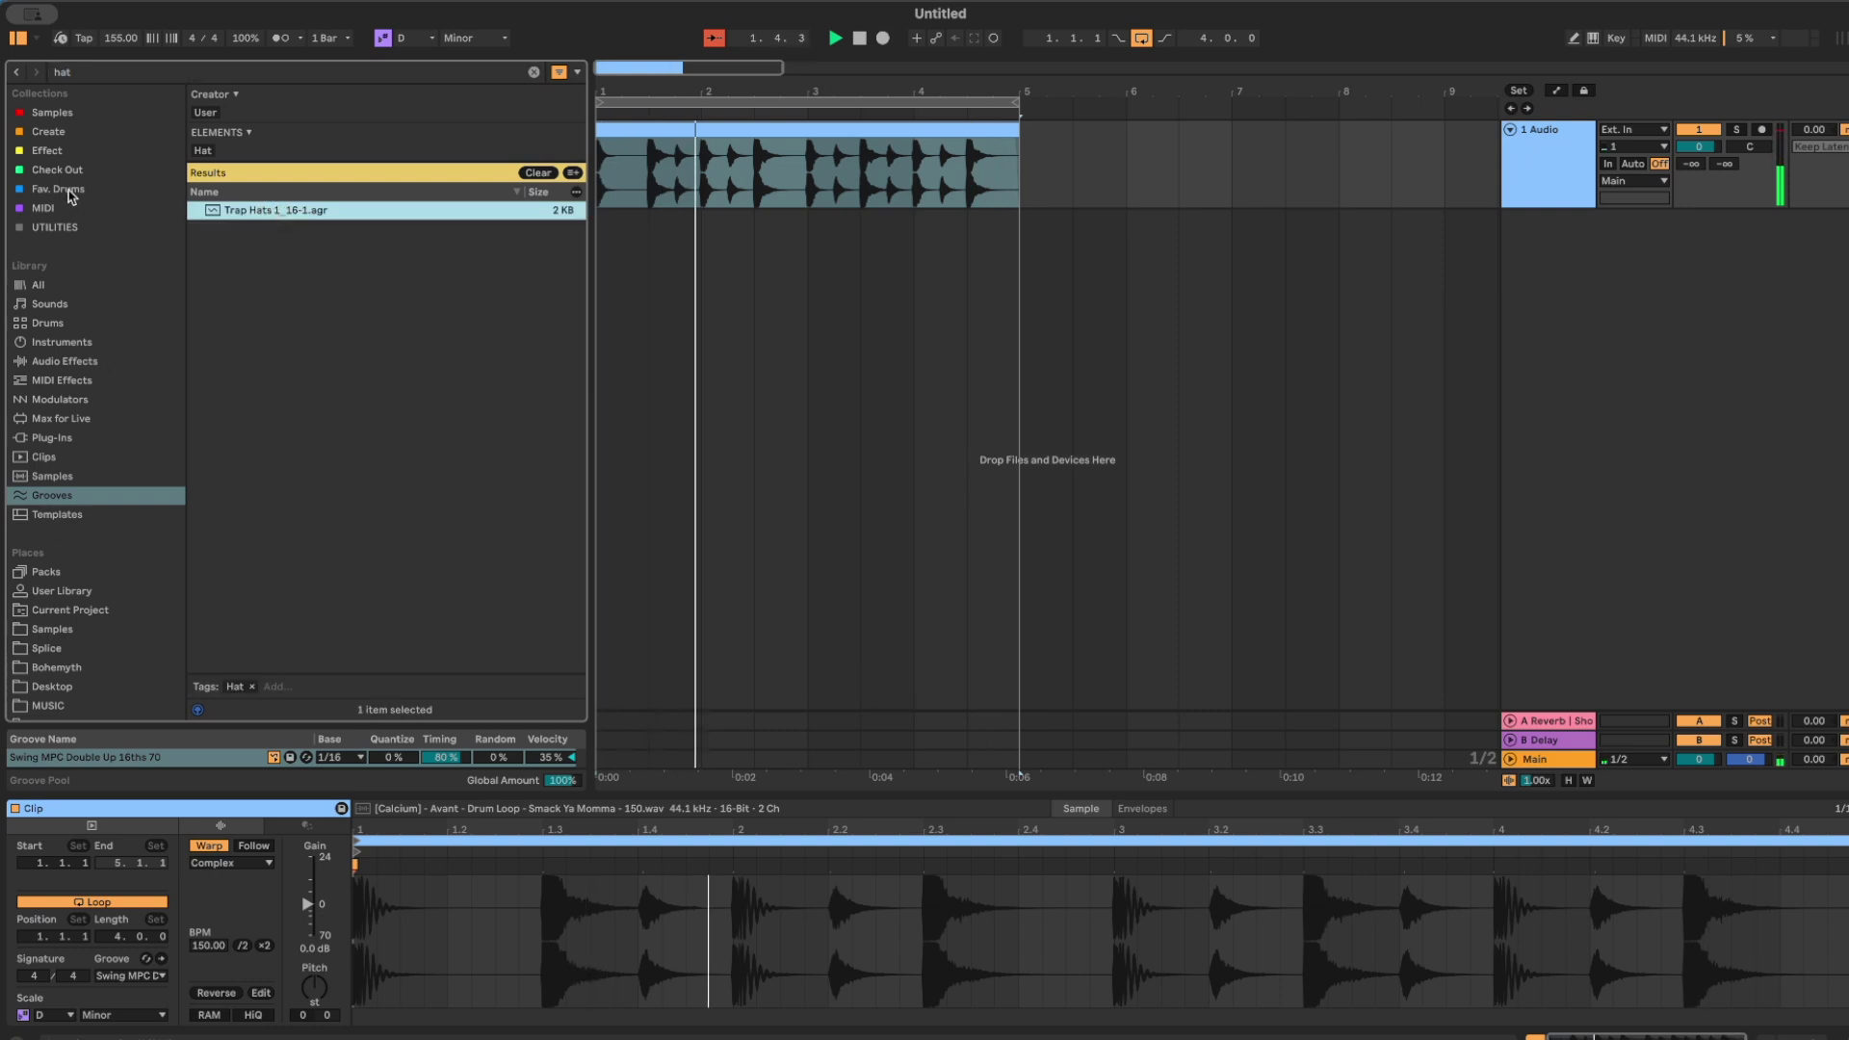
left_click(38, 286)
left_click(298, 343)
left_click(301, 443)
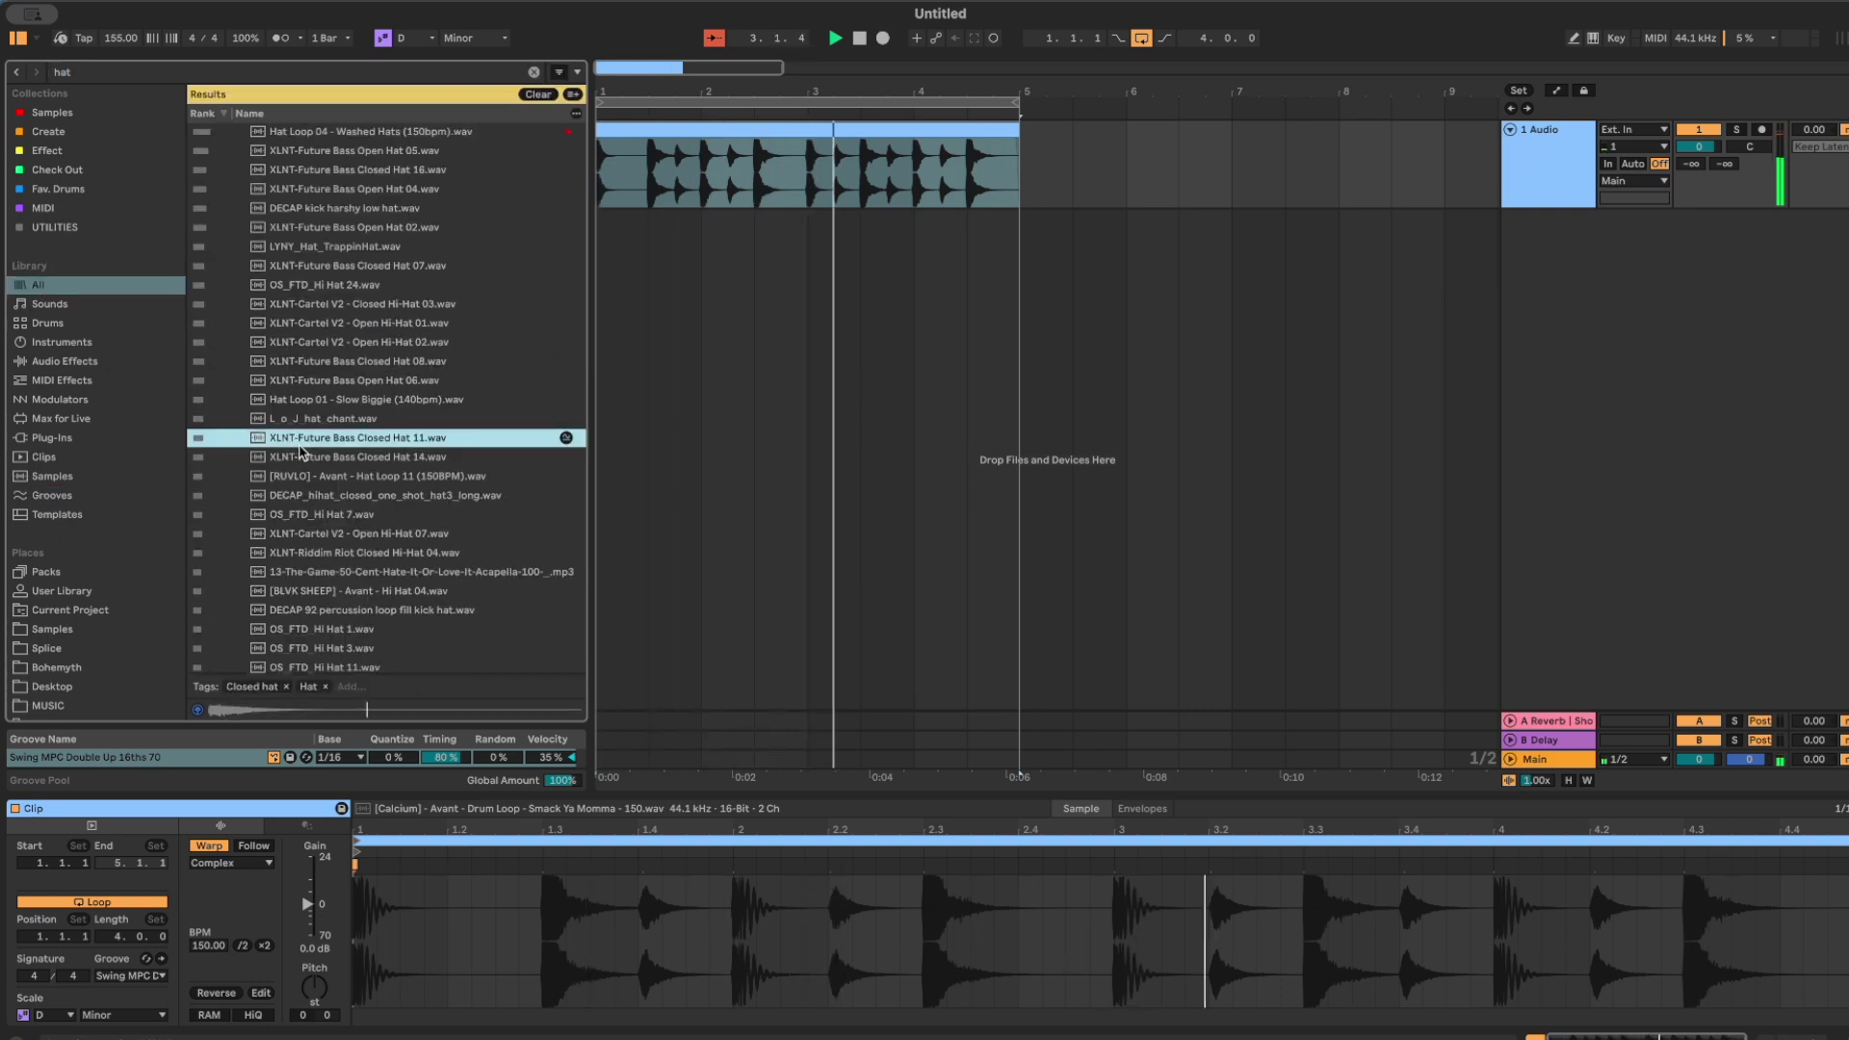
left_click_drag(300, 451, 587, 164)
scroll(667, 173, "down", 1)
Duplicate the closed hat clip repeatedly until the copies fill the first four bars.
key("super+d")
key("super+d")
key("super+d")
key("super+d")
key("super+d")
key("super+d")
key("super+d")
key("super+d")
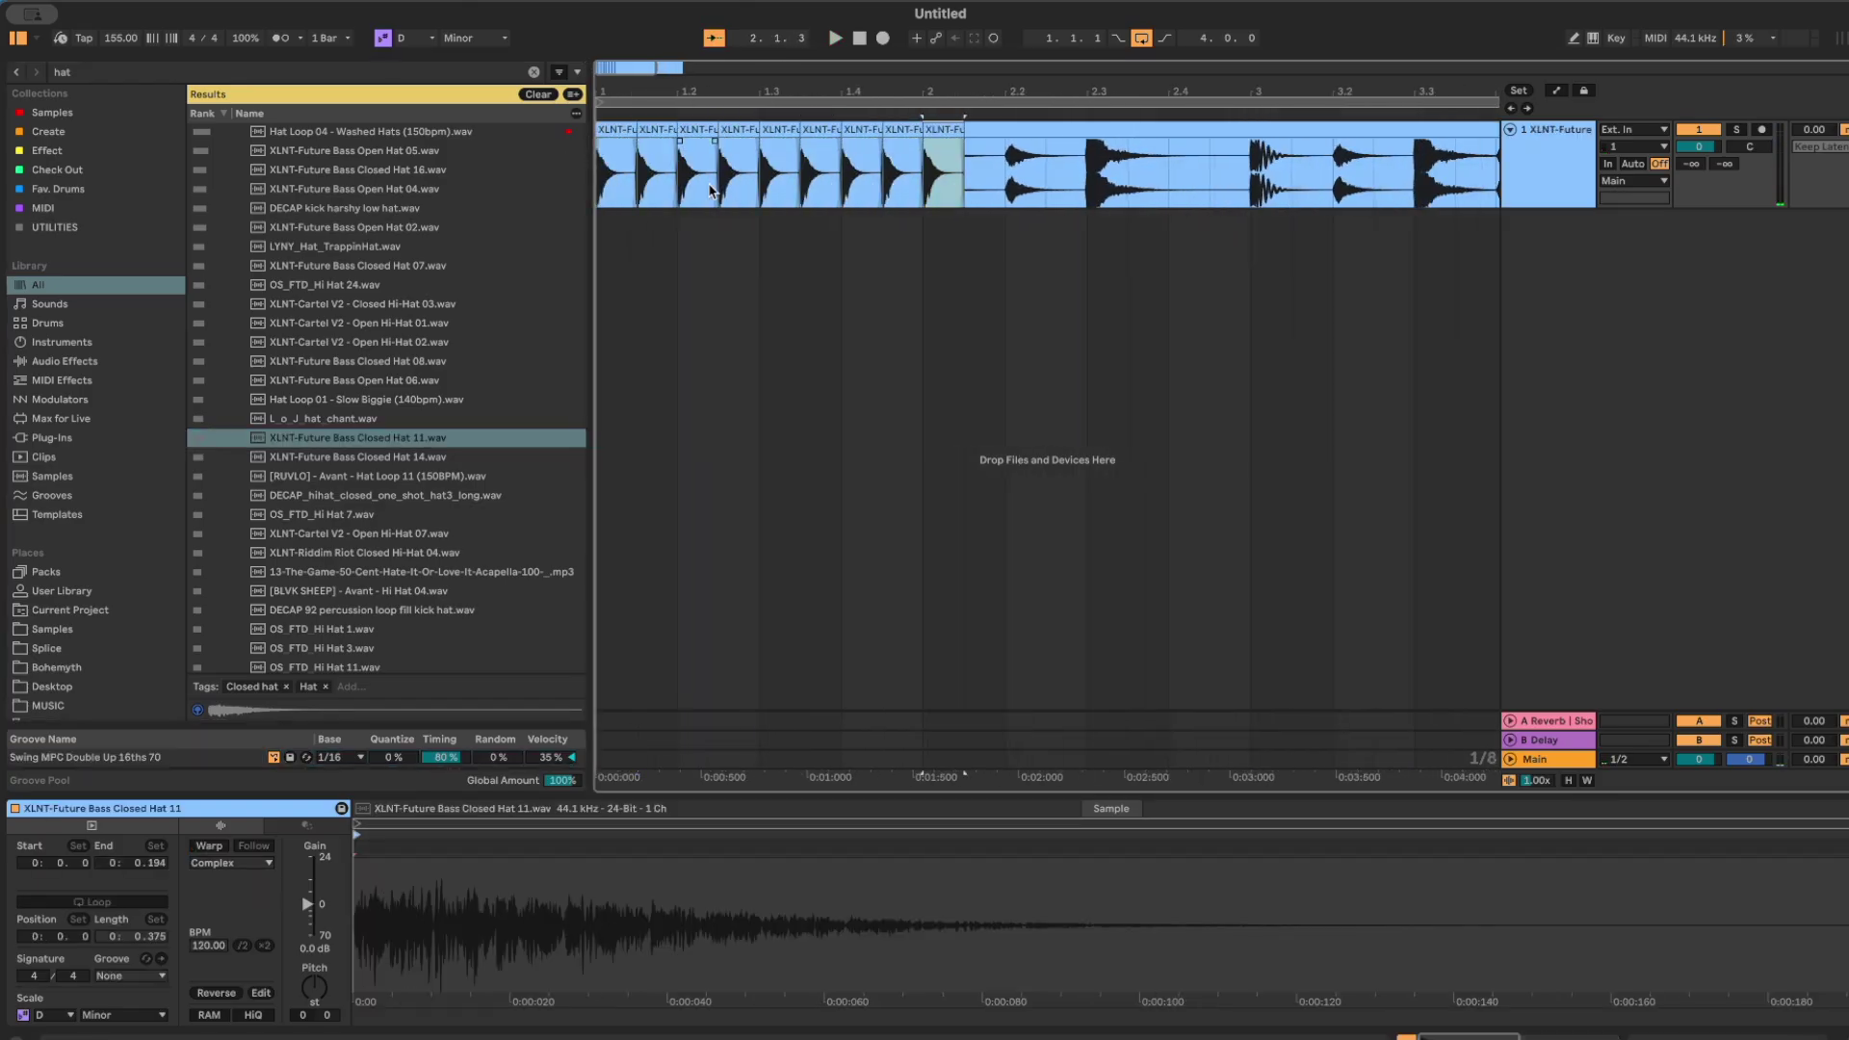
key("ctrl+d")
key("ctrl+d")
key("ctrl+d")
key("ctrl+d")
key("ctrl+d")
key("ctrl+d")
key("ctrl+d")
key("ctrl+d")
key("ctrl+d")
key("ctrl+d")
key("ctrl+d")
key("ctrl+d")
key("ctrl+d")
key("ctrl+d")
key("ctrl+d")
key("ctrl+d")
key("ctrl+d")
key("ctrl+d")
key("ctrl+d")
key("ctrl+d")
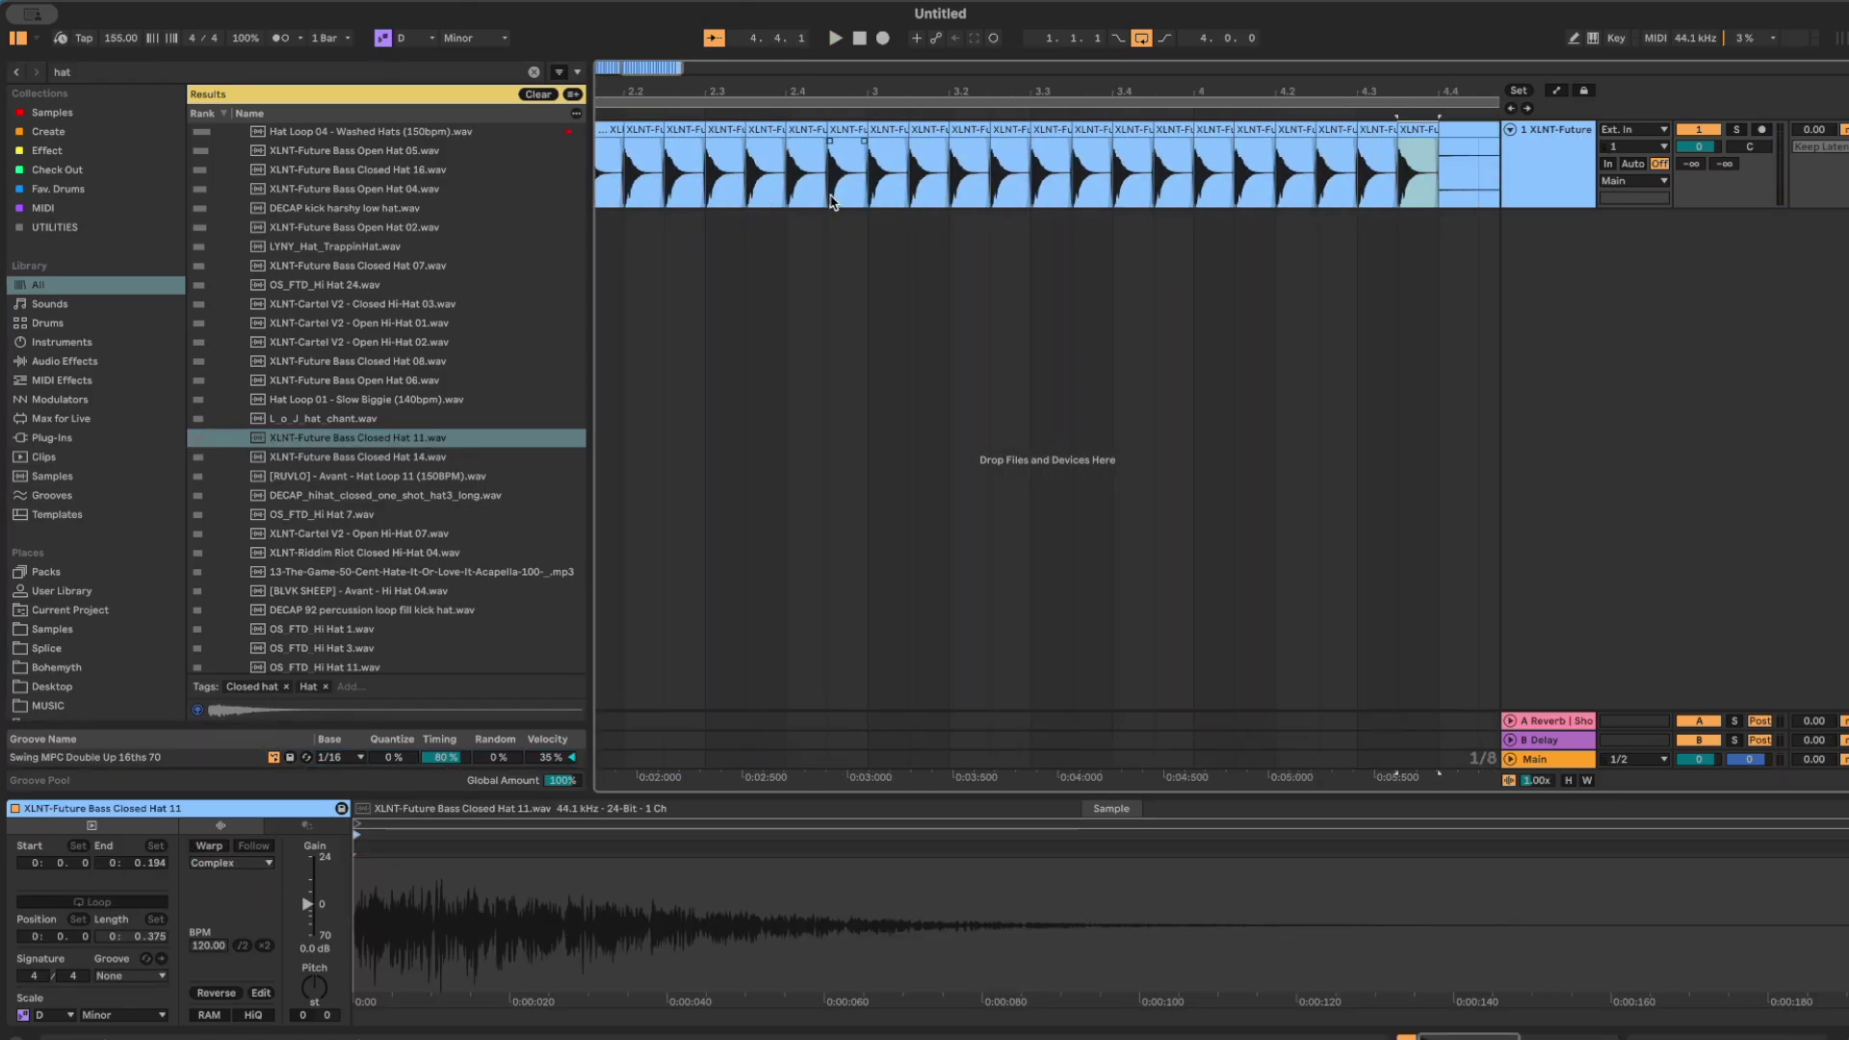
scroll(830, 197, "down", 5)
key("super+d")
key("super+d")
Consolidate all the closed hat clips into one four-bar clip and play it.
left_click_drag(907, 161, 409, 133)
key("ctrl+j")
key("space")
key("plus")
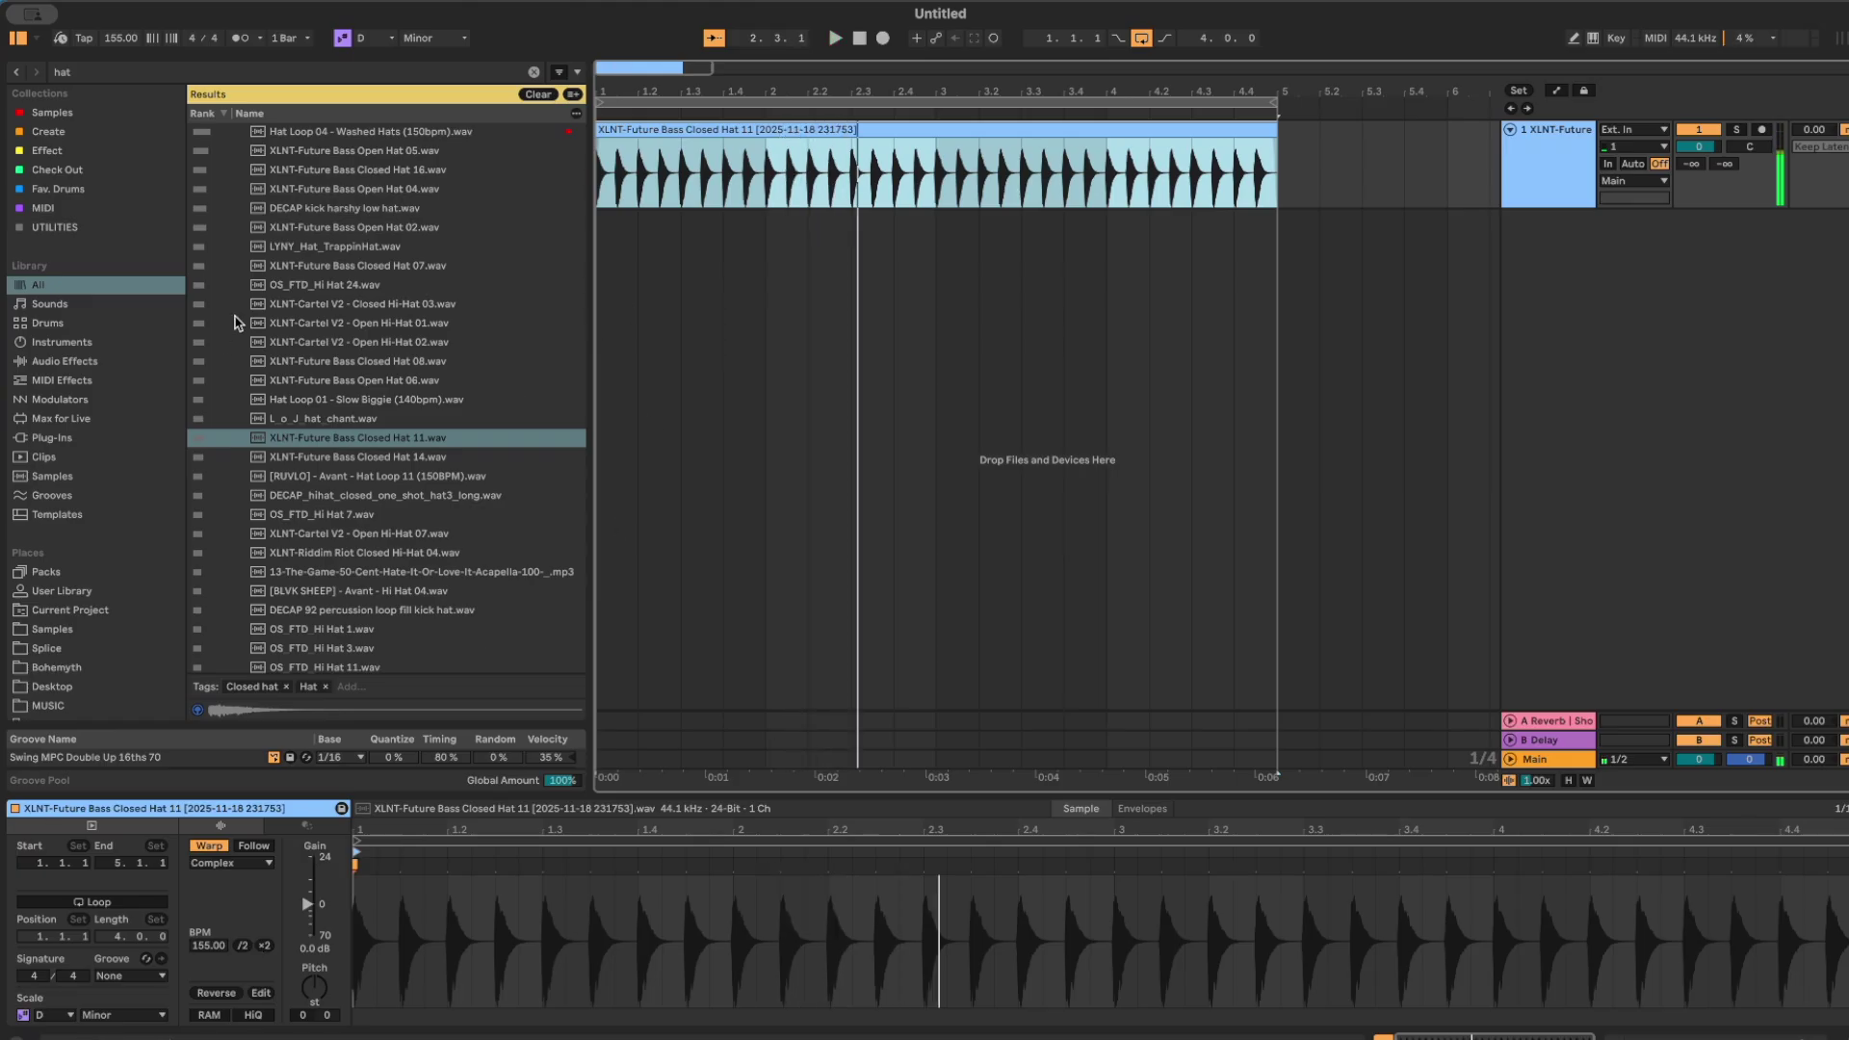
Apply the groove Swing MPC Double Up 16ths 70 to the consolidated hat clip and play it.
left_click(114, 975)
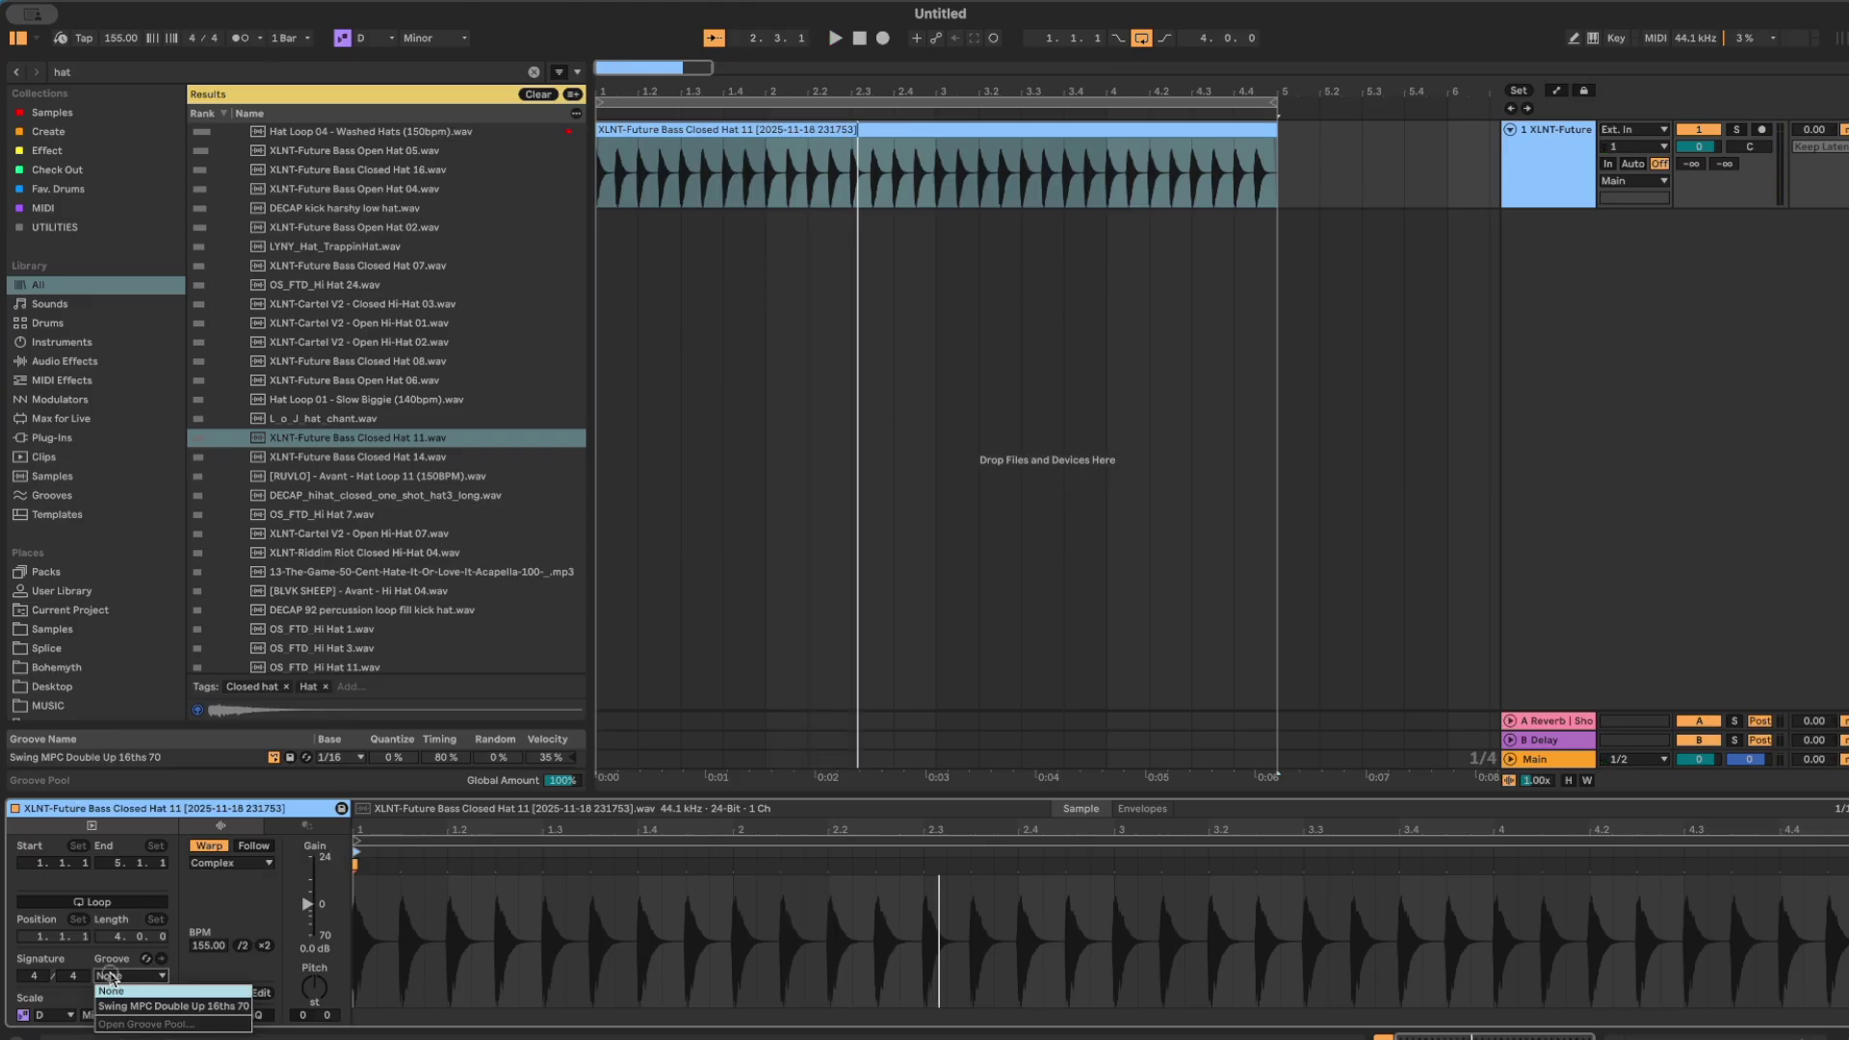
left_click(134, 1014)
key("space")
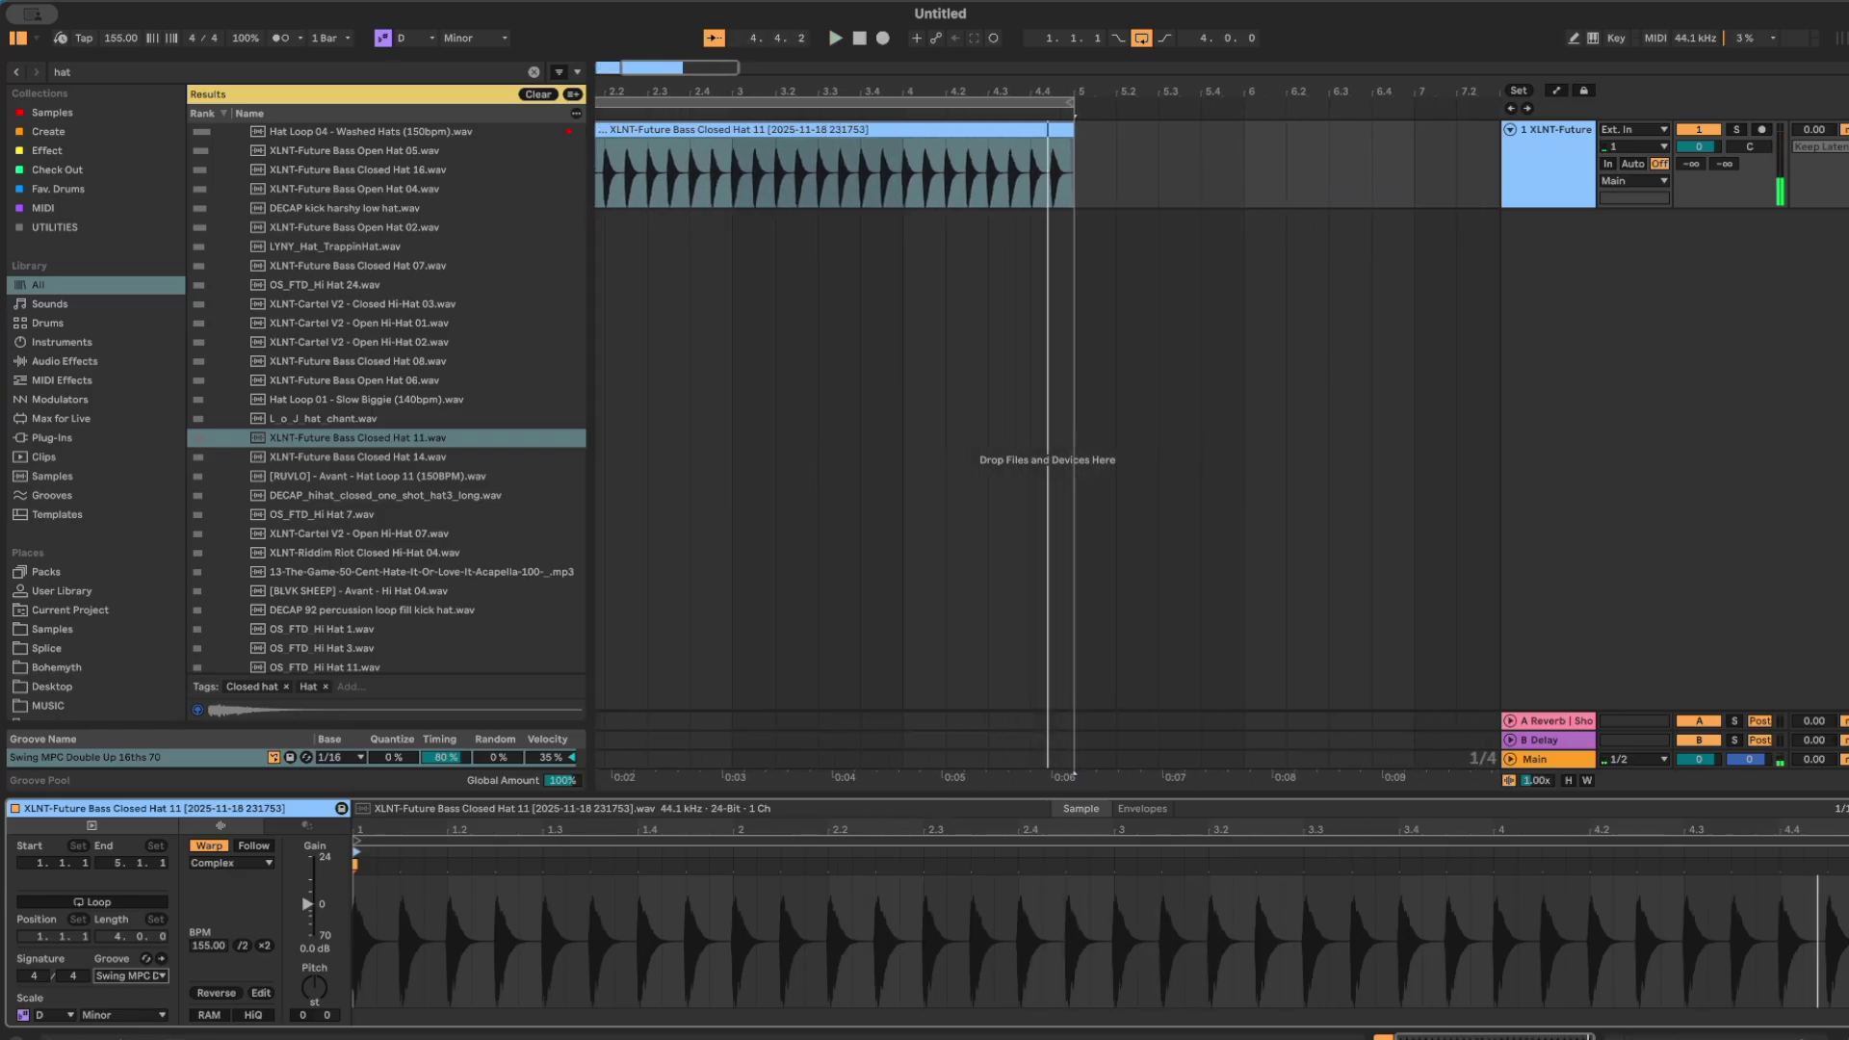
Search the browser for ".mid" and place The Weeknd - Blinding Lights MIDI file at the start of a new MIDI track.
left_click(535, 73)
type("b")
type(".mid")
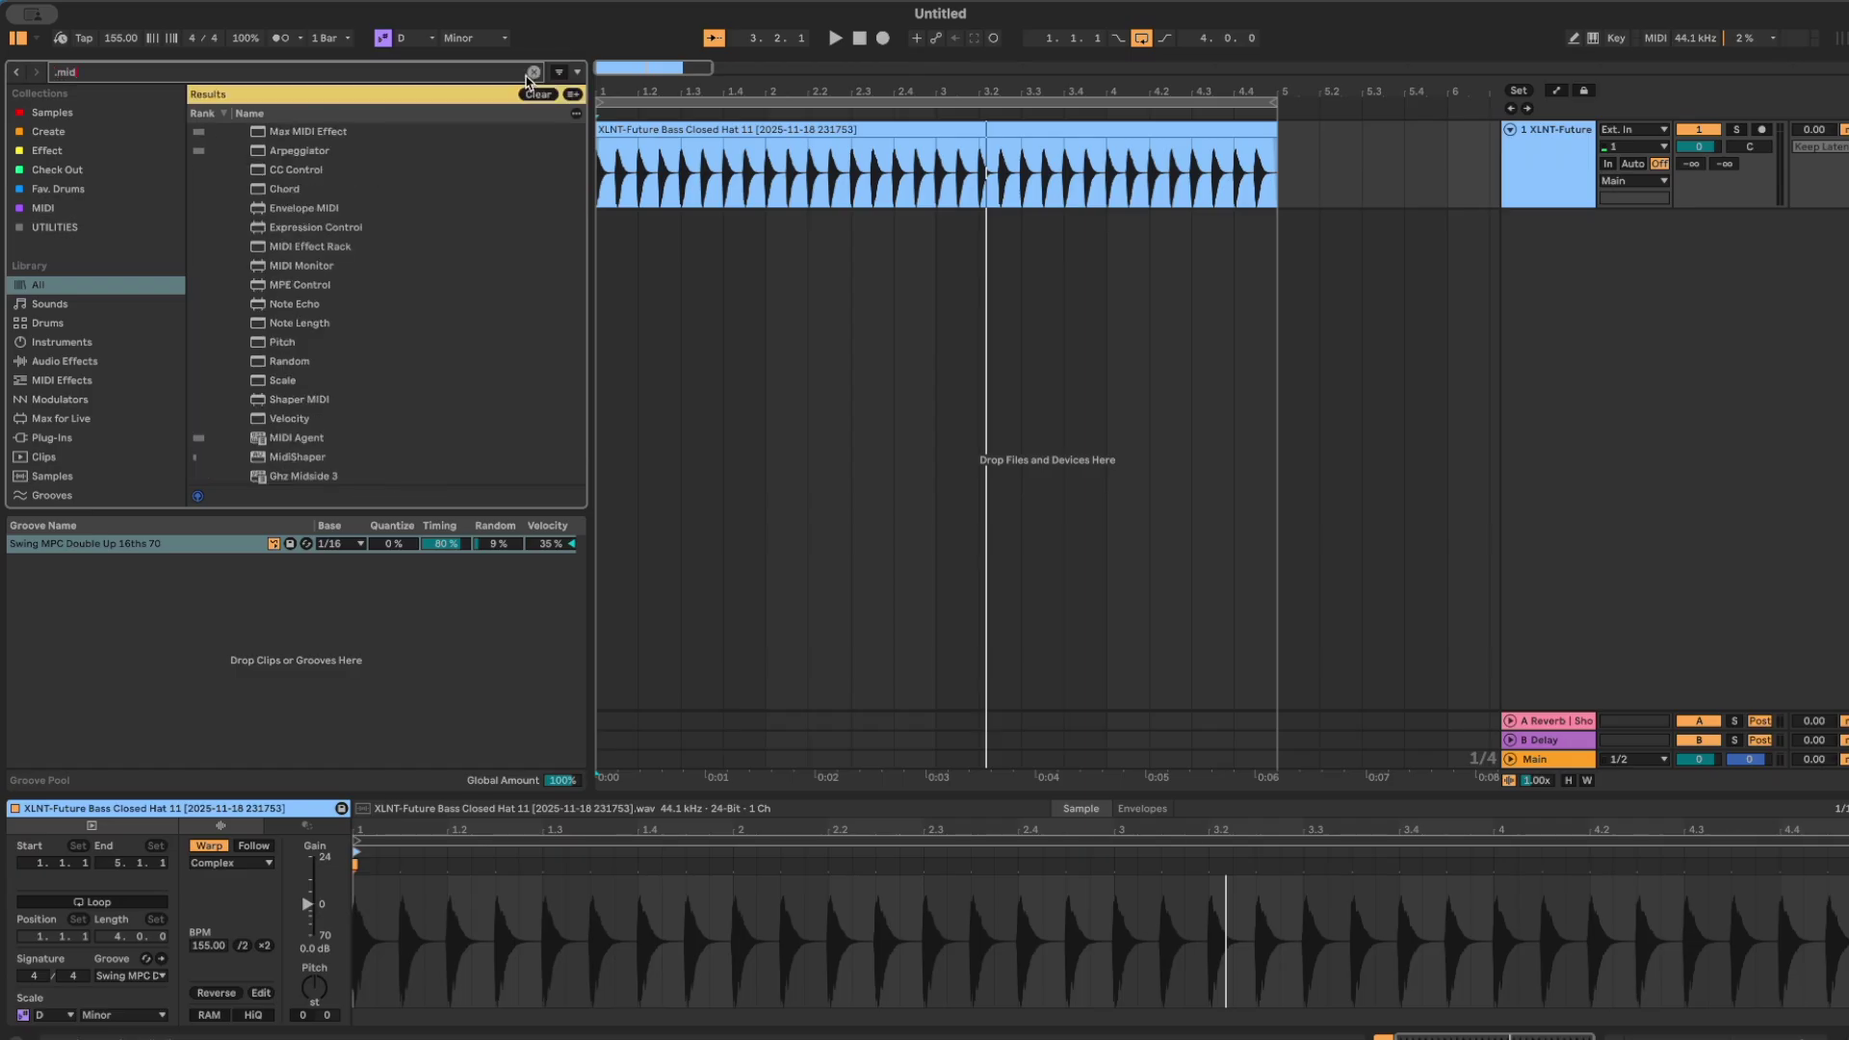
scroll(275, 349, "down", 15)
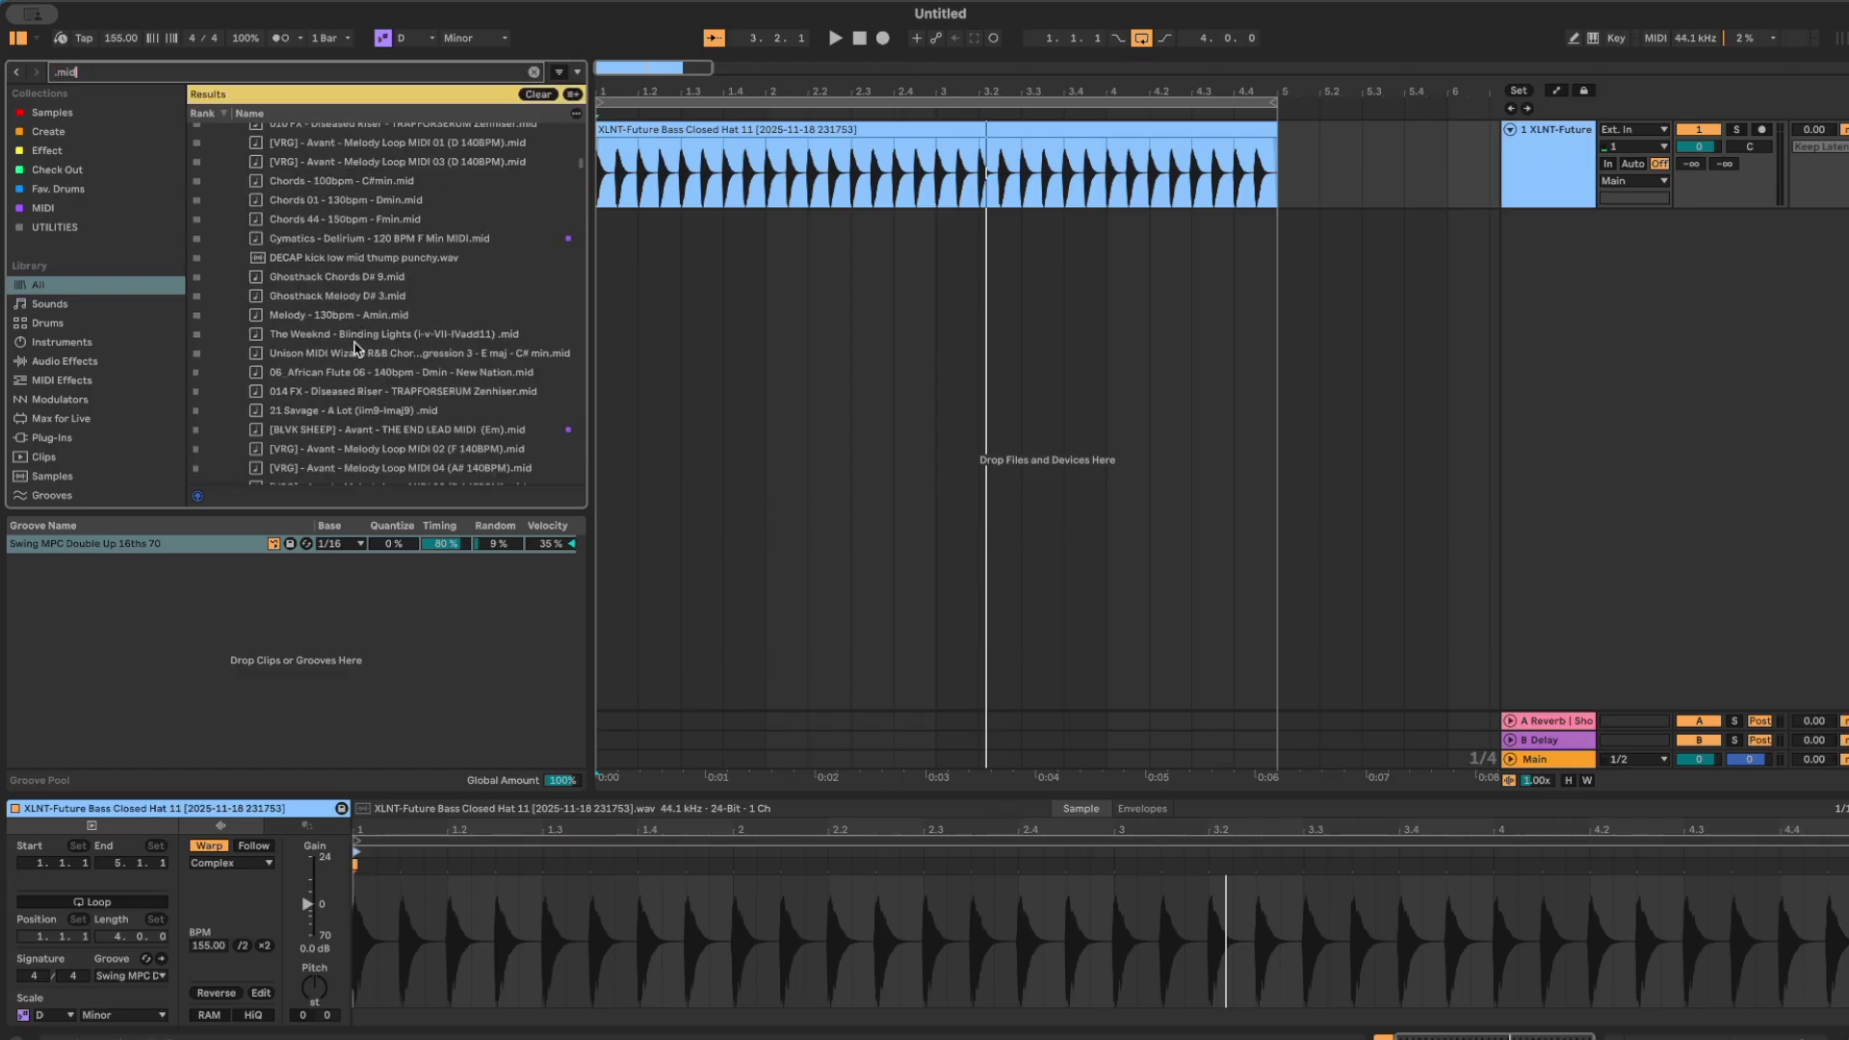
left_click_drag(355, 337, 616, 306)
Extend the arrangement loop to eight bars, then open the Blinding Lights clip's notes and enlarge the note editor.
left_click_drag(961, 100, 1331, 106)
left_click(699, 277)
left_click(609, 273)
left_click(627, 219)
left_click(630, 511)
left_click_drag(653, 799, 616, 546)
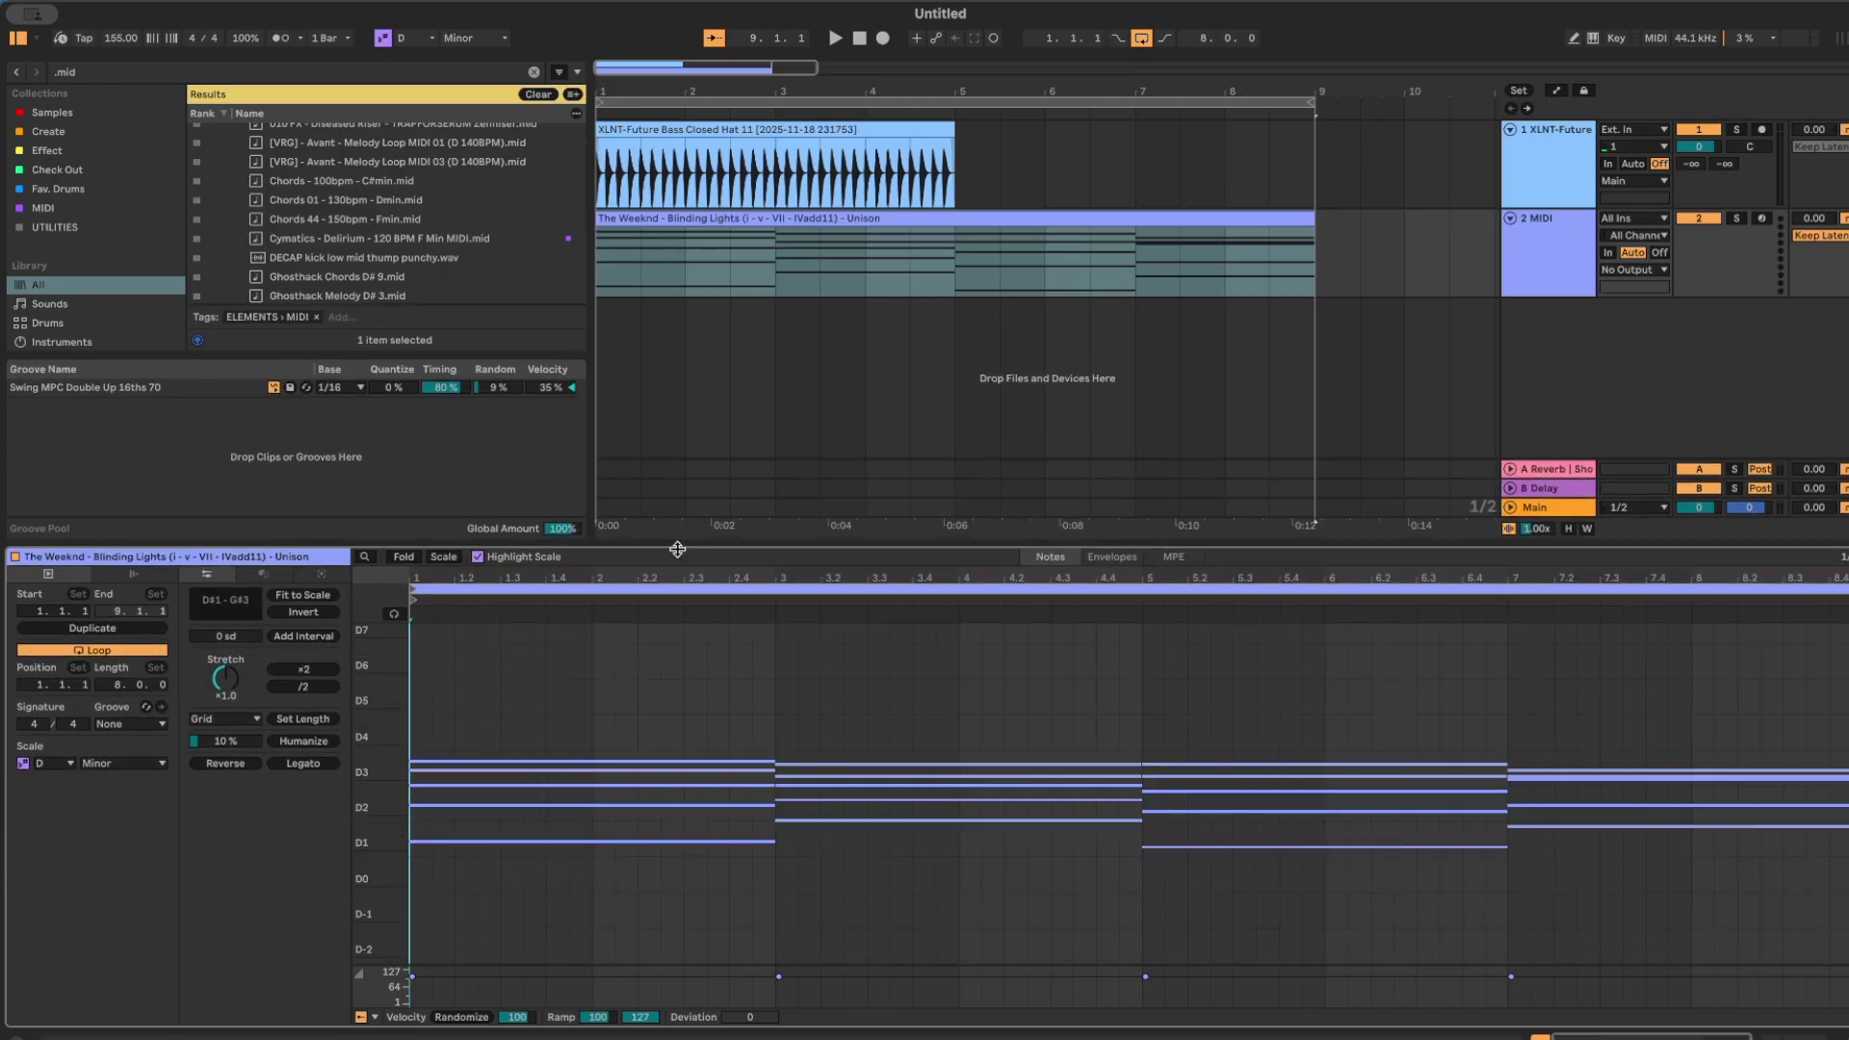
Select all notes in the Blinding Lights clip and look through the MIDI generators and transformations, keeping Arpeggiate chosen.
key("super+a")
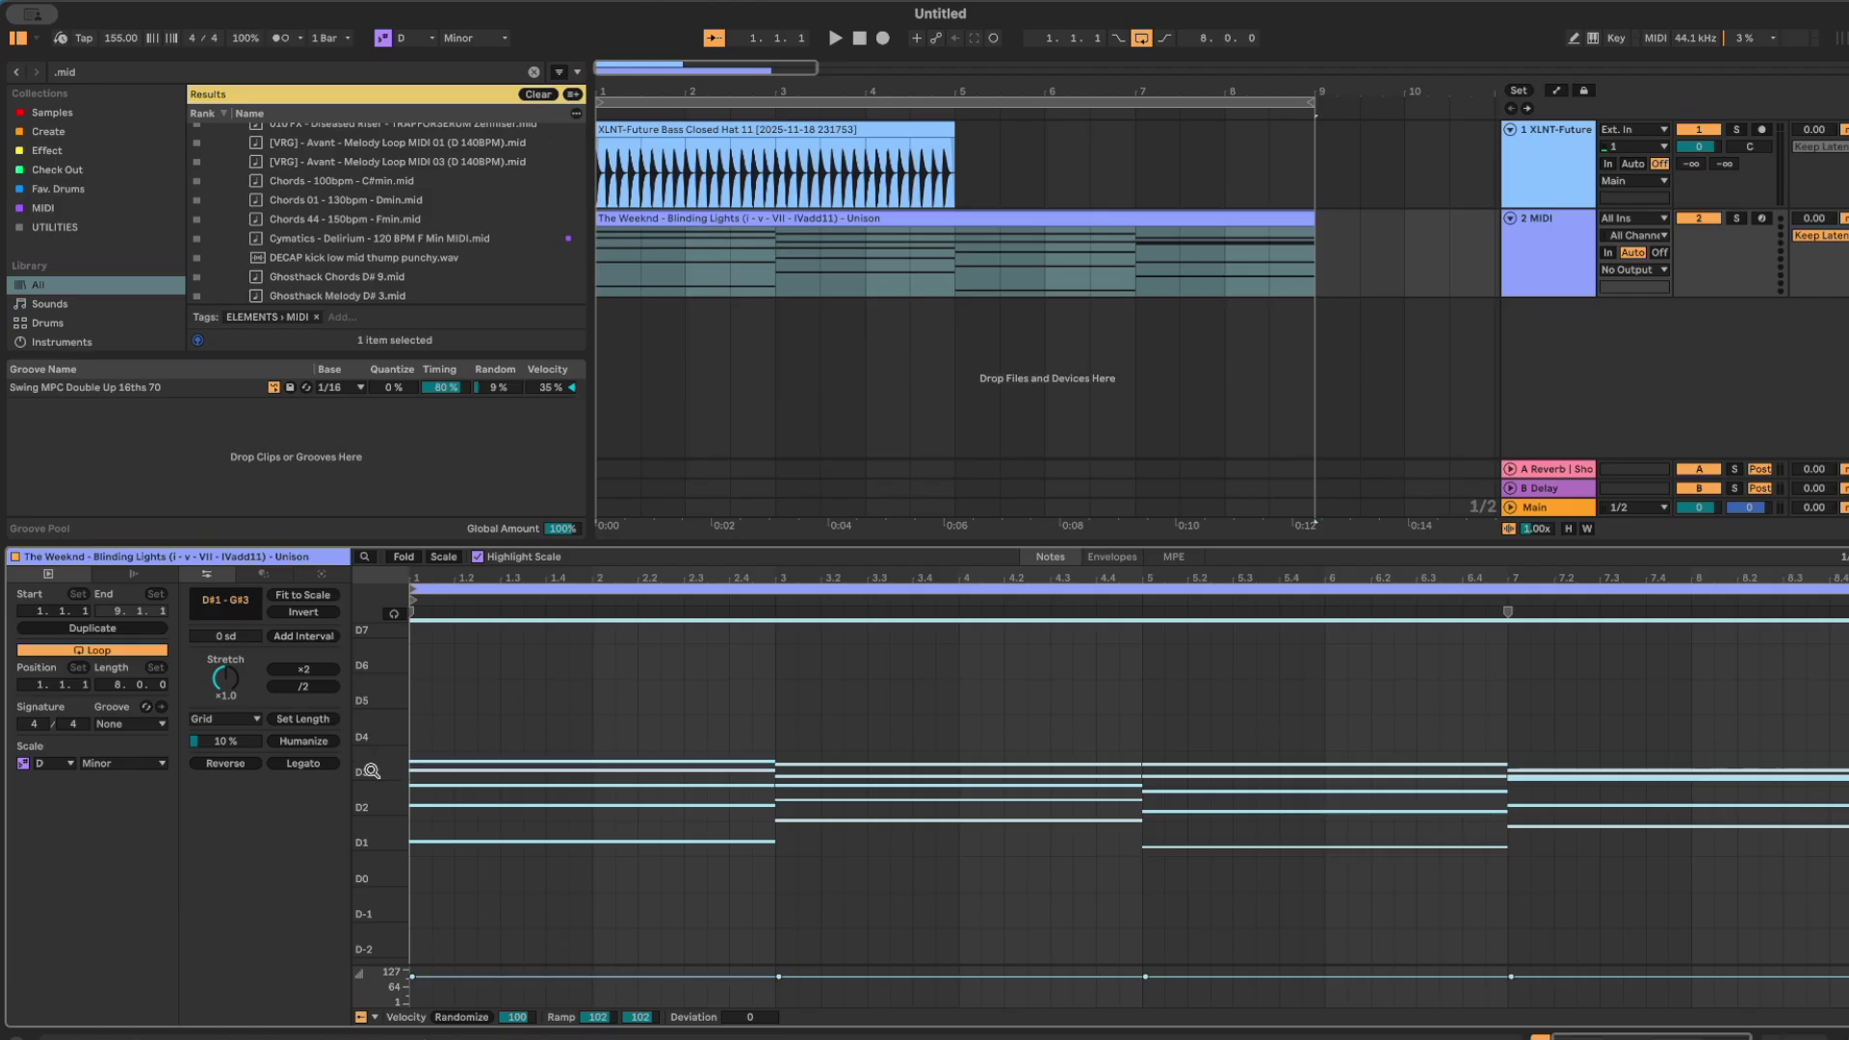
left_click(325, 575)
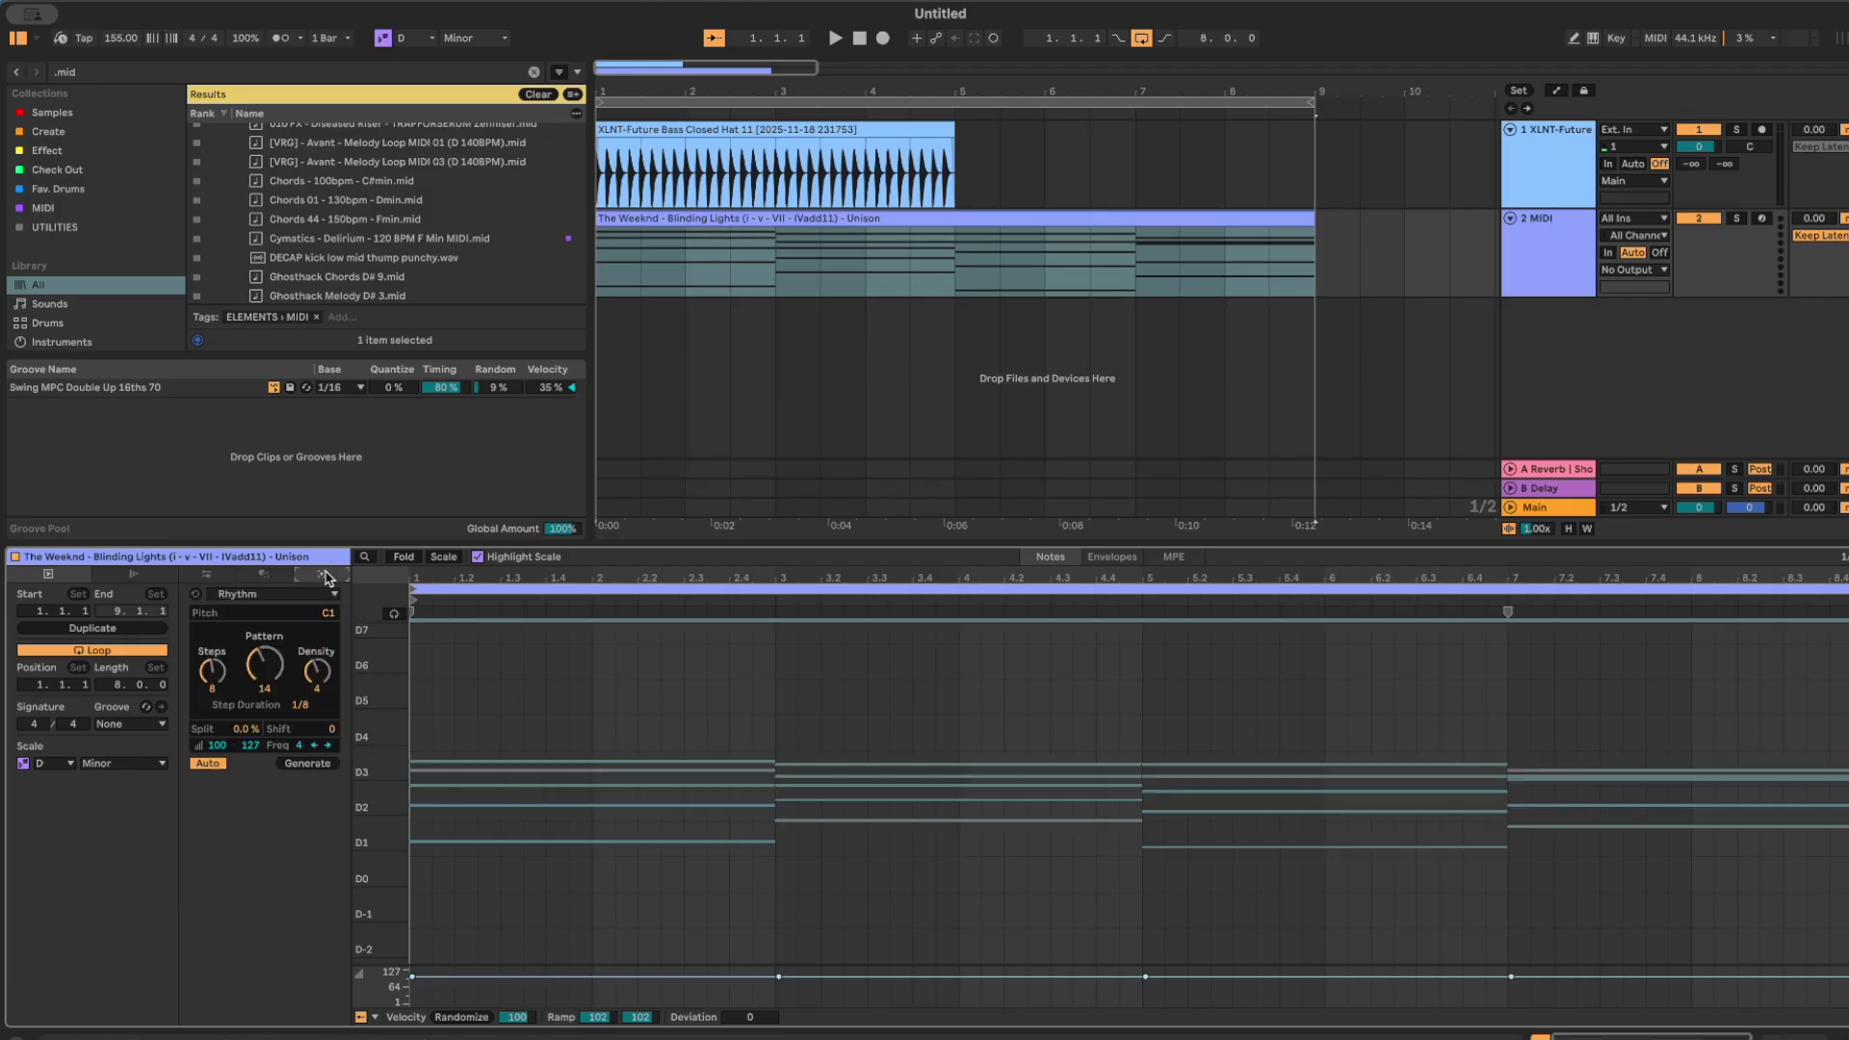
left_click(275, 596)
left_click(268, 581)
left_click(255, 579)
left_click(257, 595)
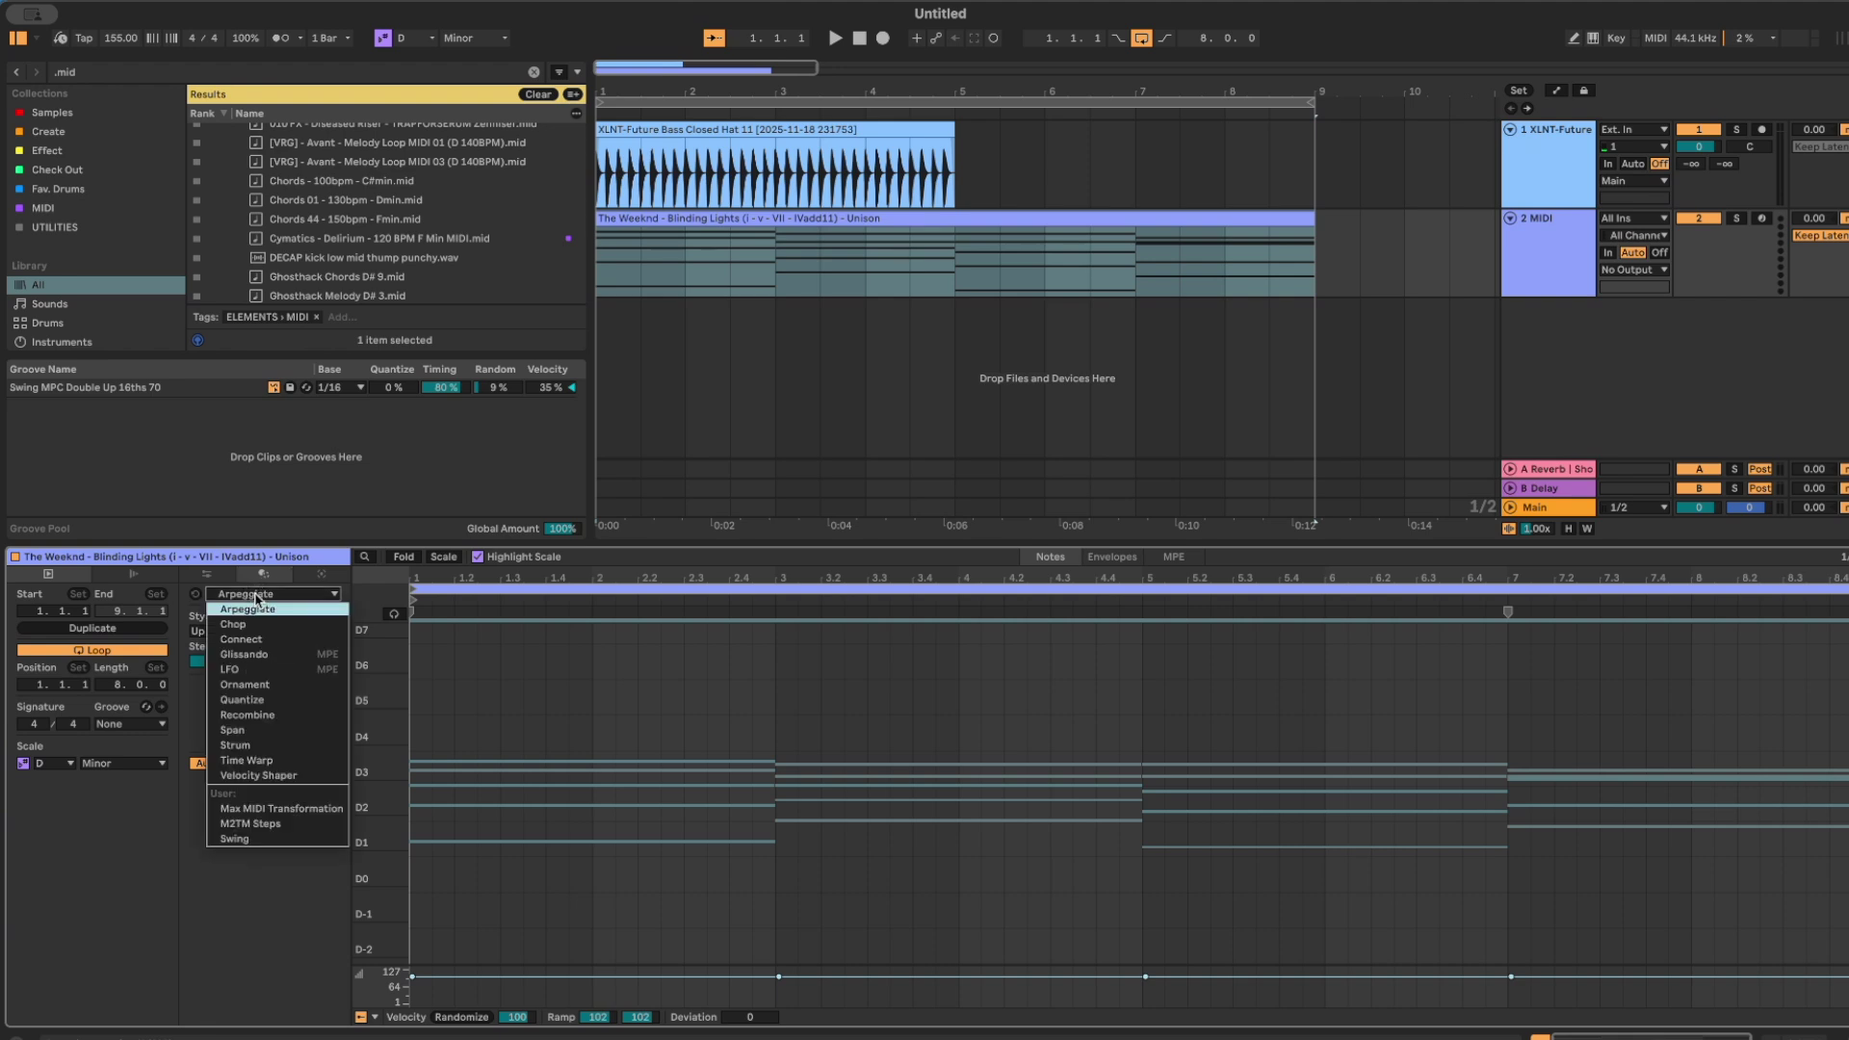
left_click(256, 604)
Randomize the velocities of all selected notes and recheck the transformation list, keeping Arpeggiate.
left_click(453, 1016)
left_click(454, 1017)
left_click(455, 1017)
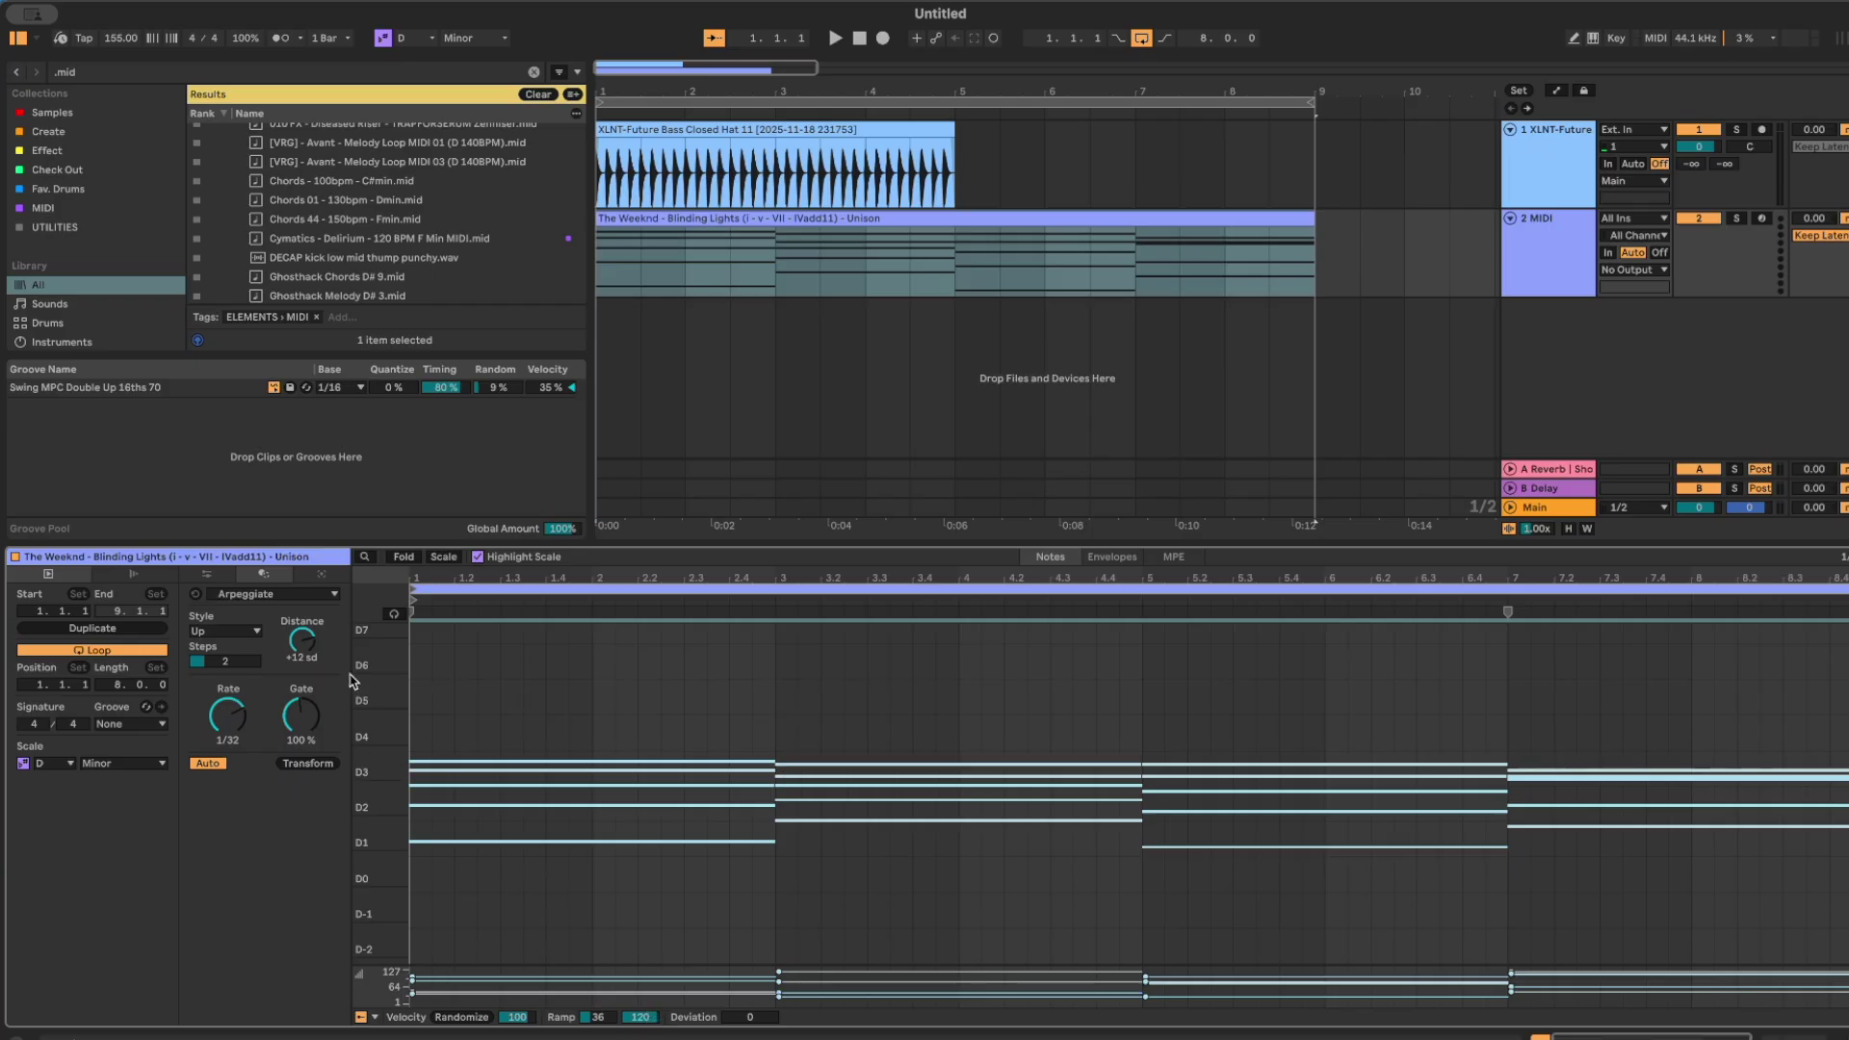
left_click(234, 596)
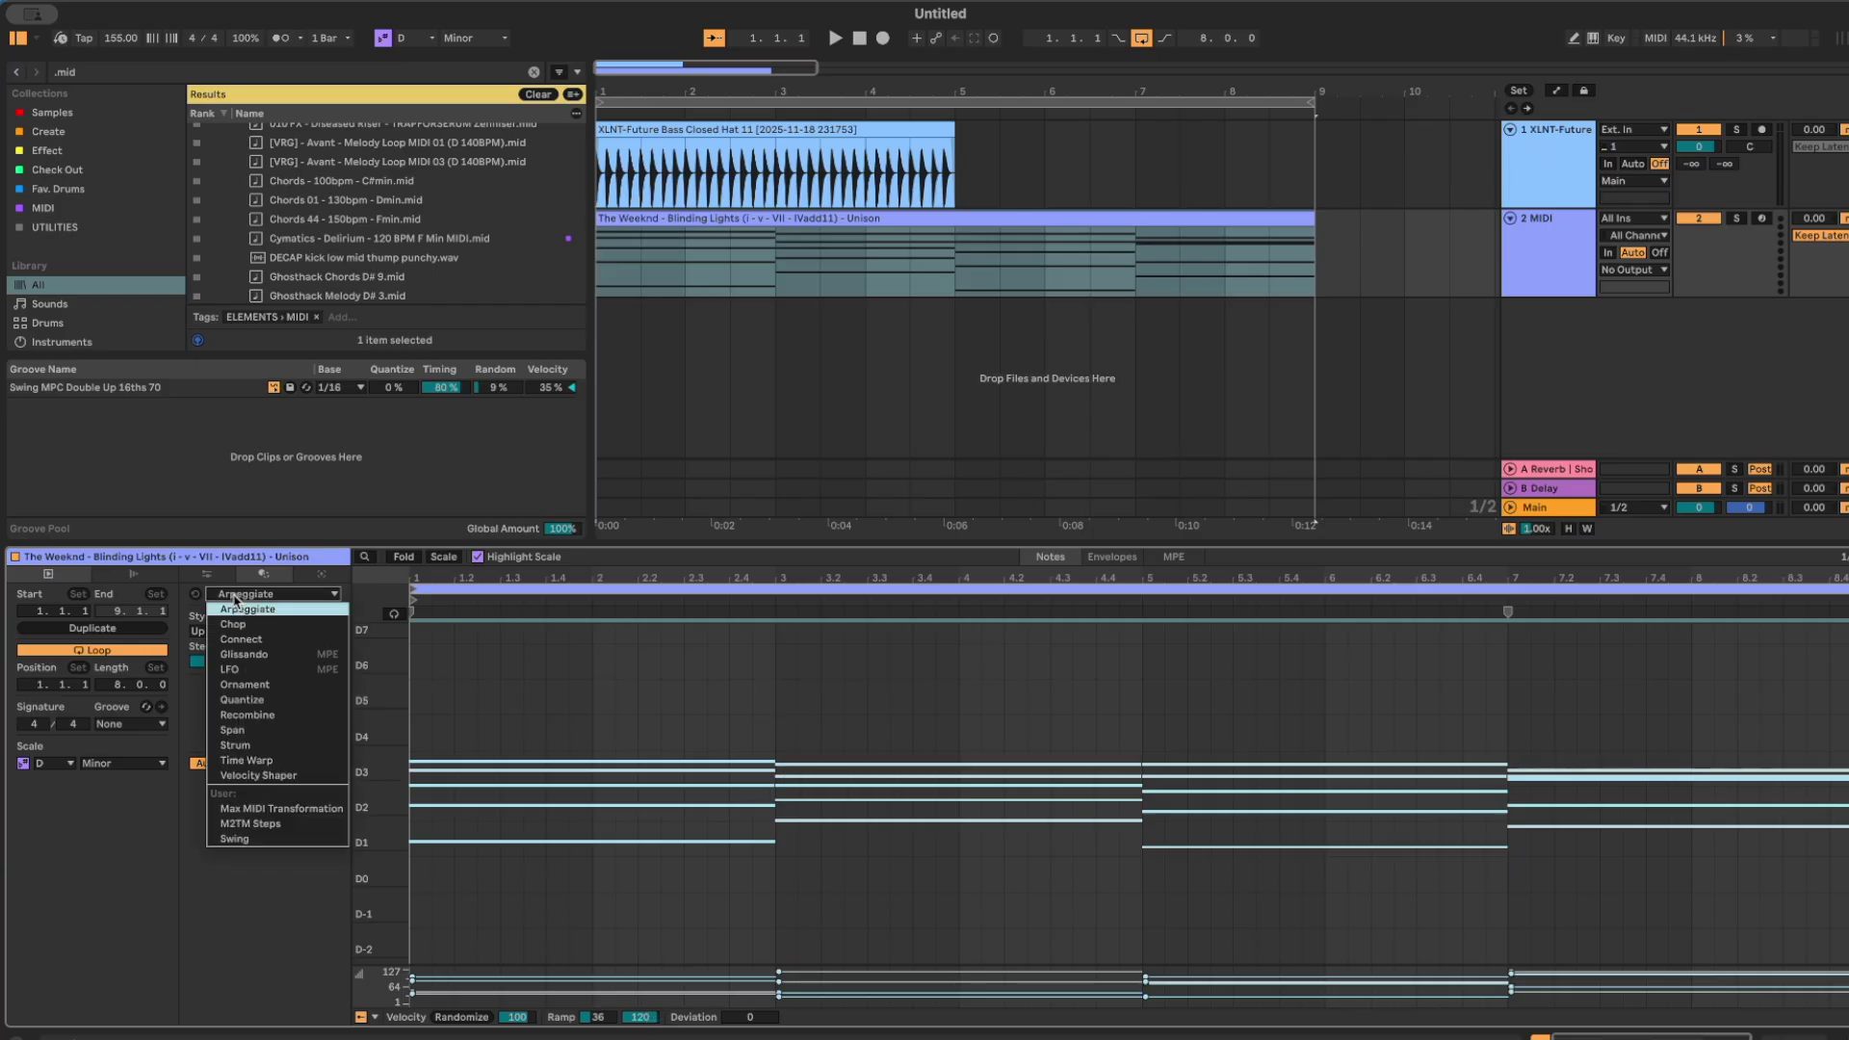
left_click(234, 608)
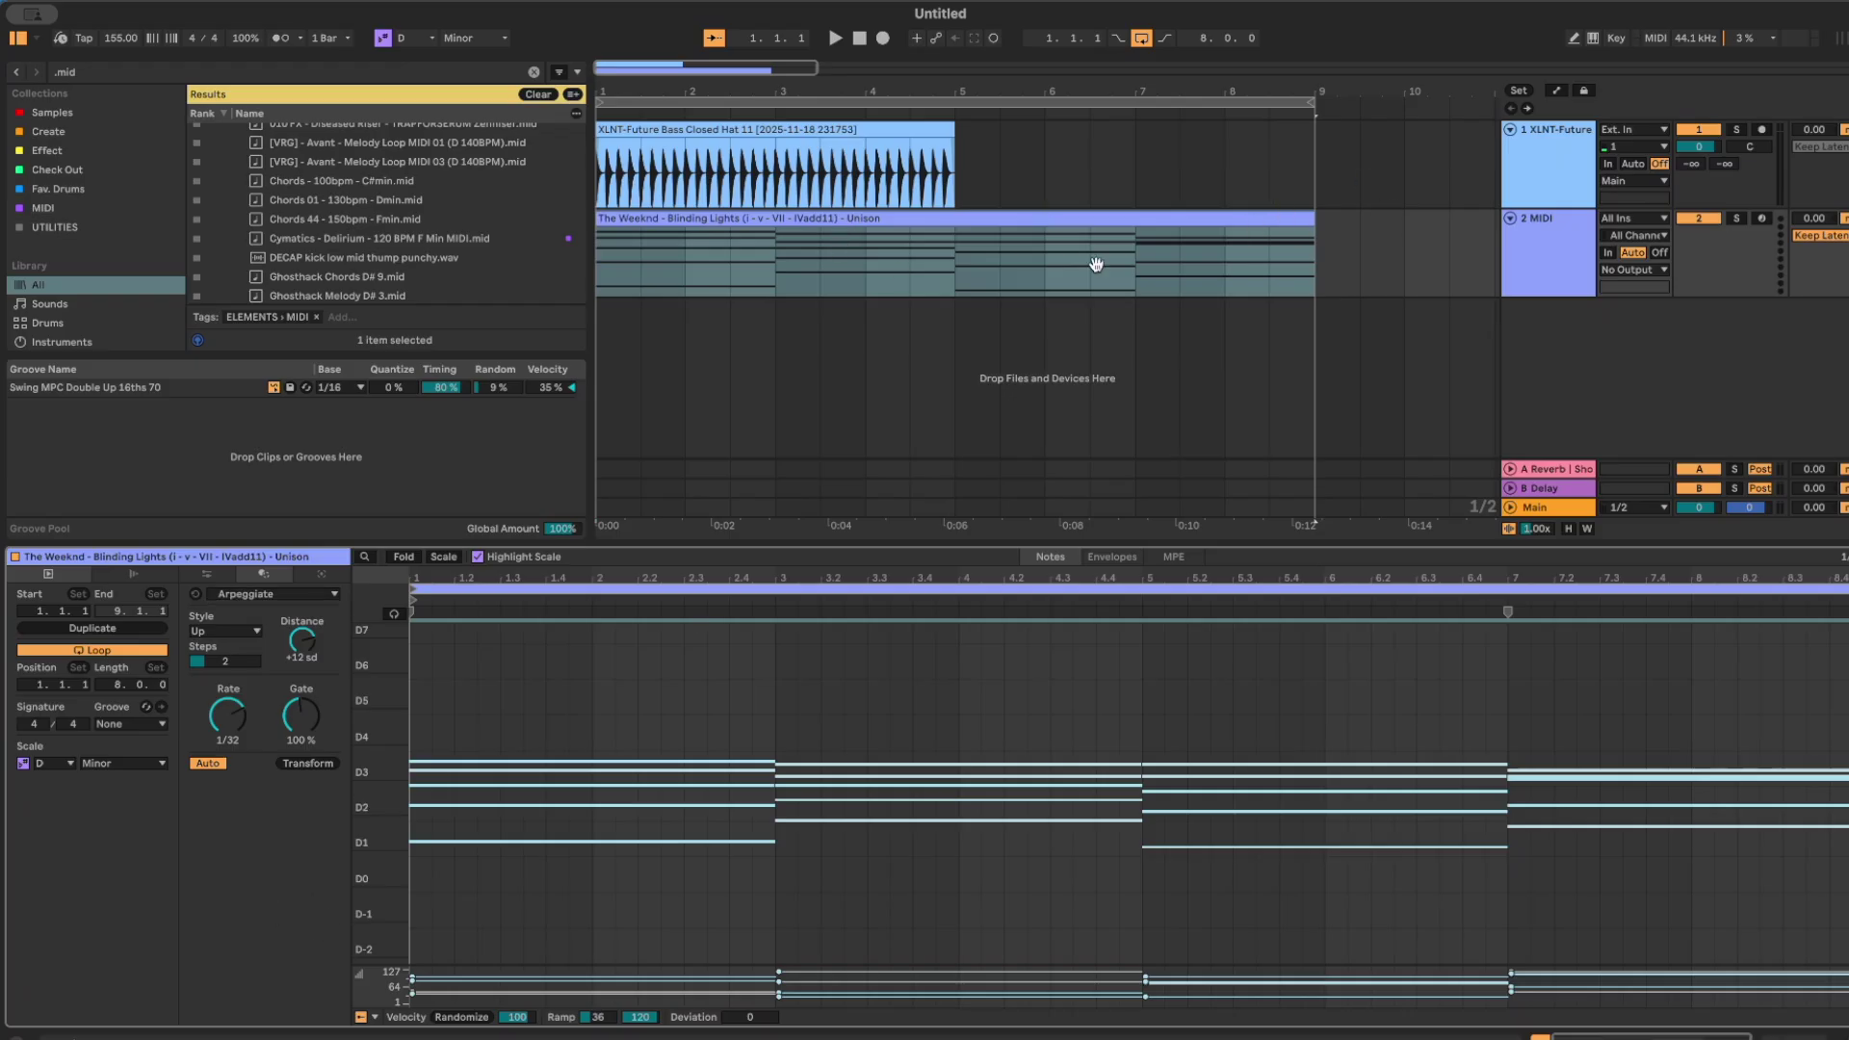
Save the Live Set on the Desktop as "10 tips", leaving the temporary files in place.
left_click(1591, 262)
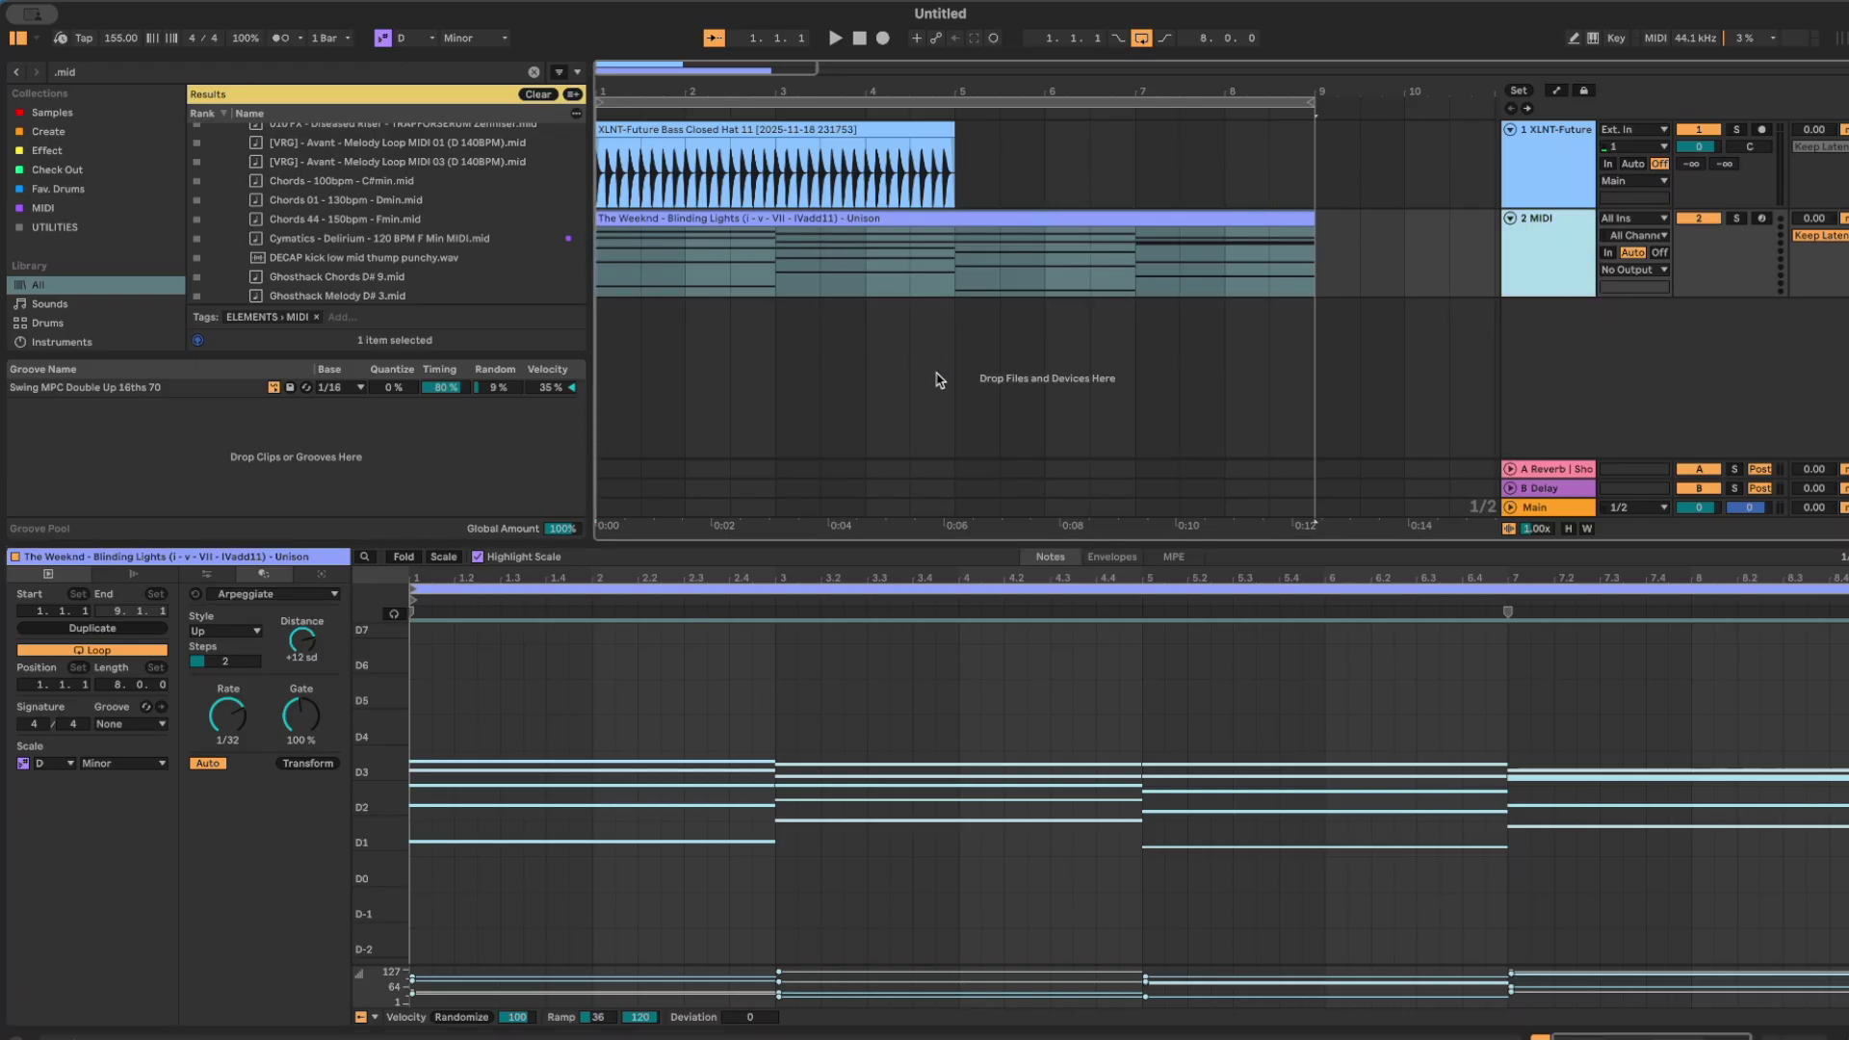
key("super+s")
left_click(878, 359)
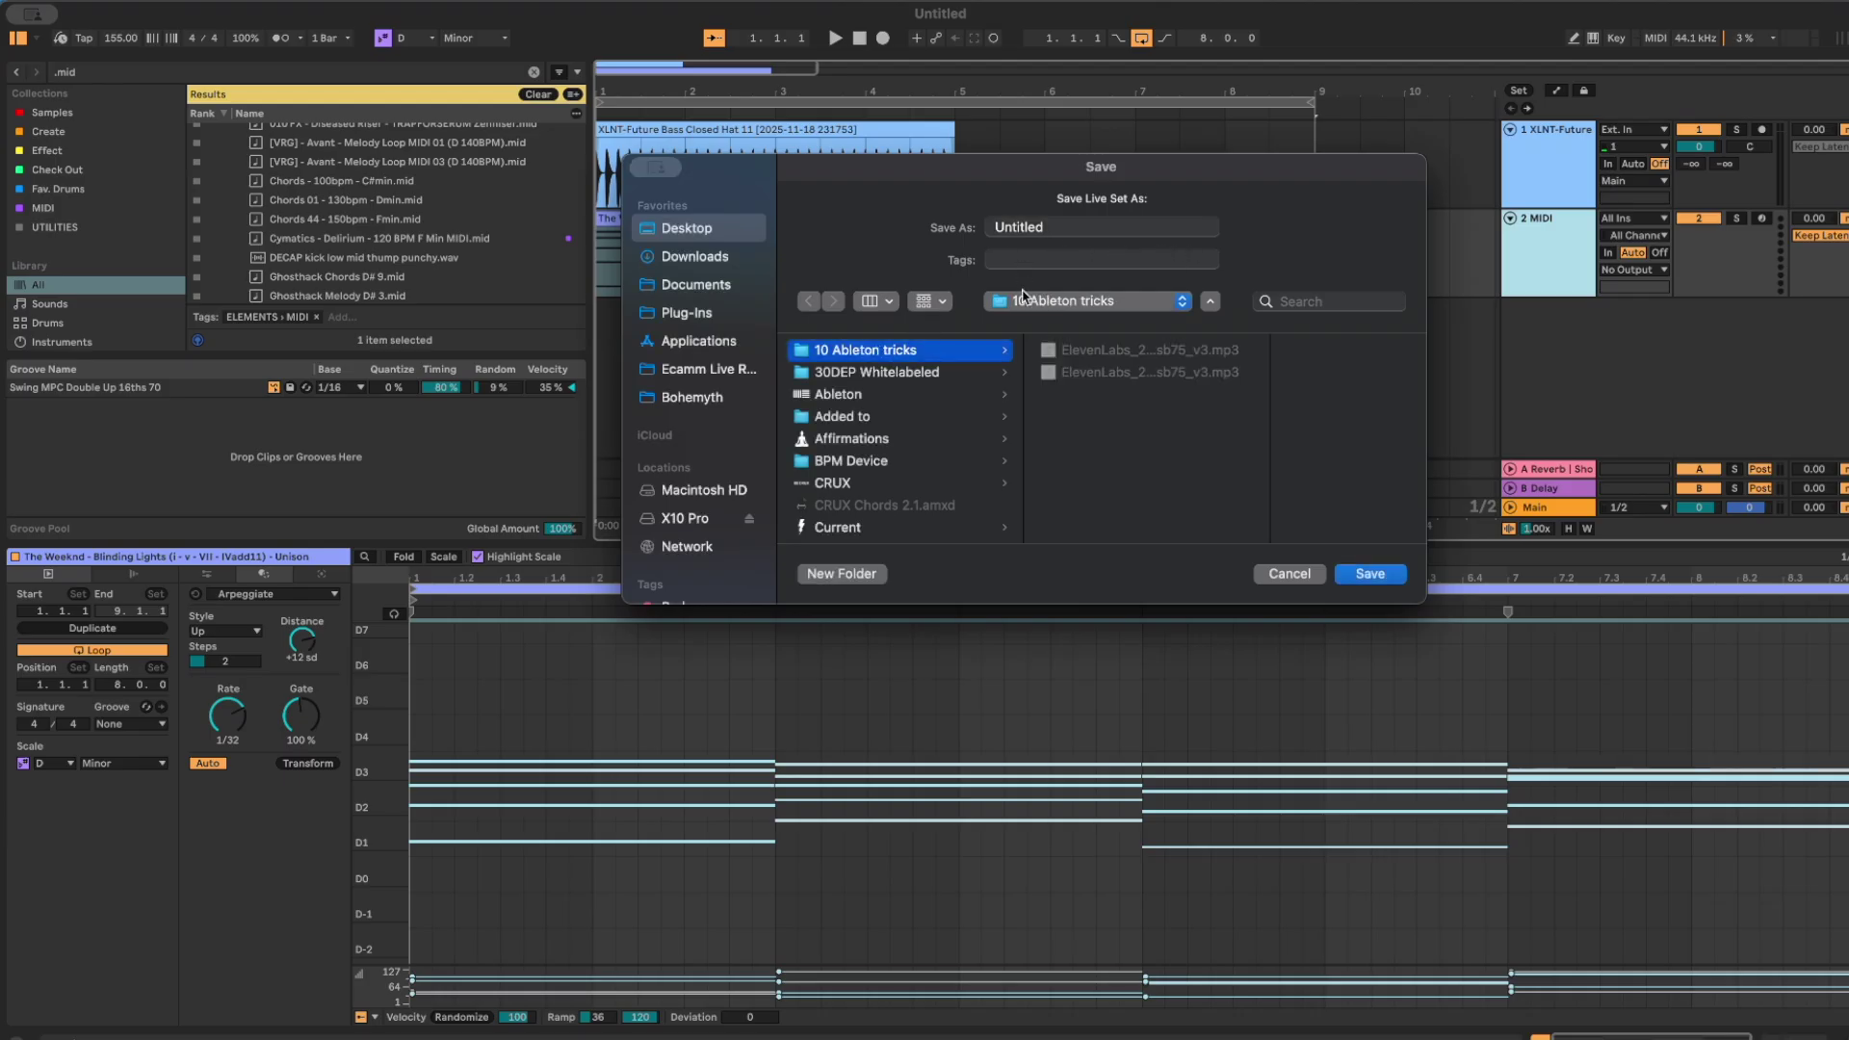
left_click(1053, 228)
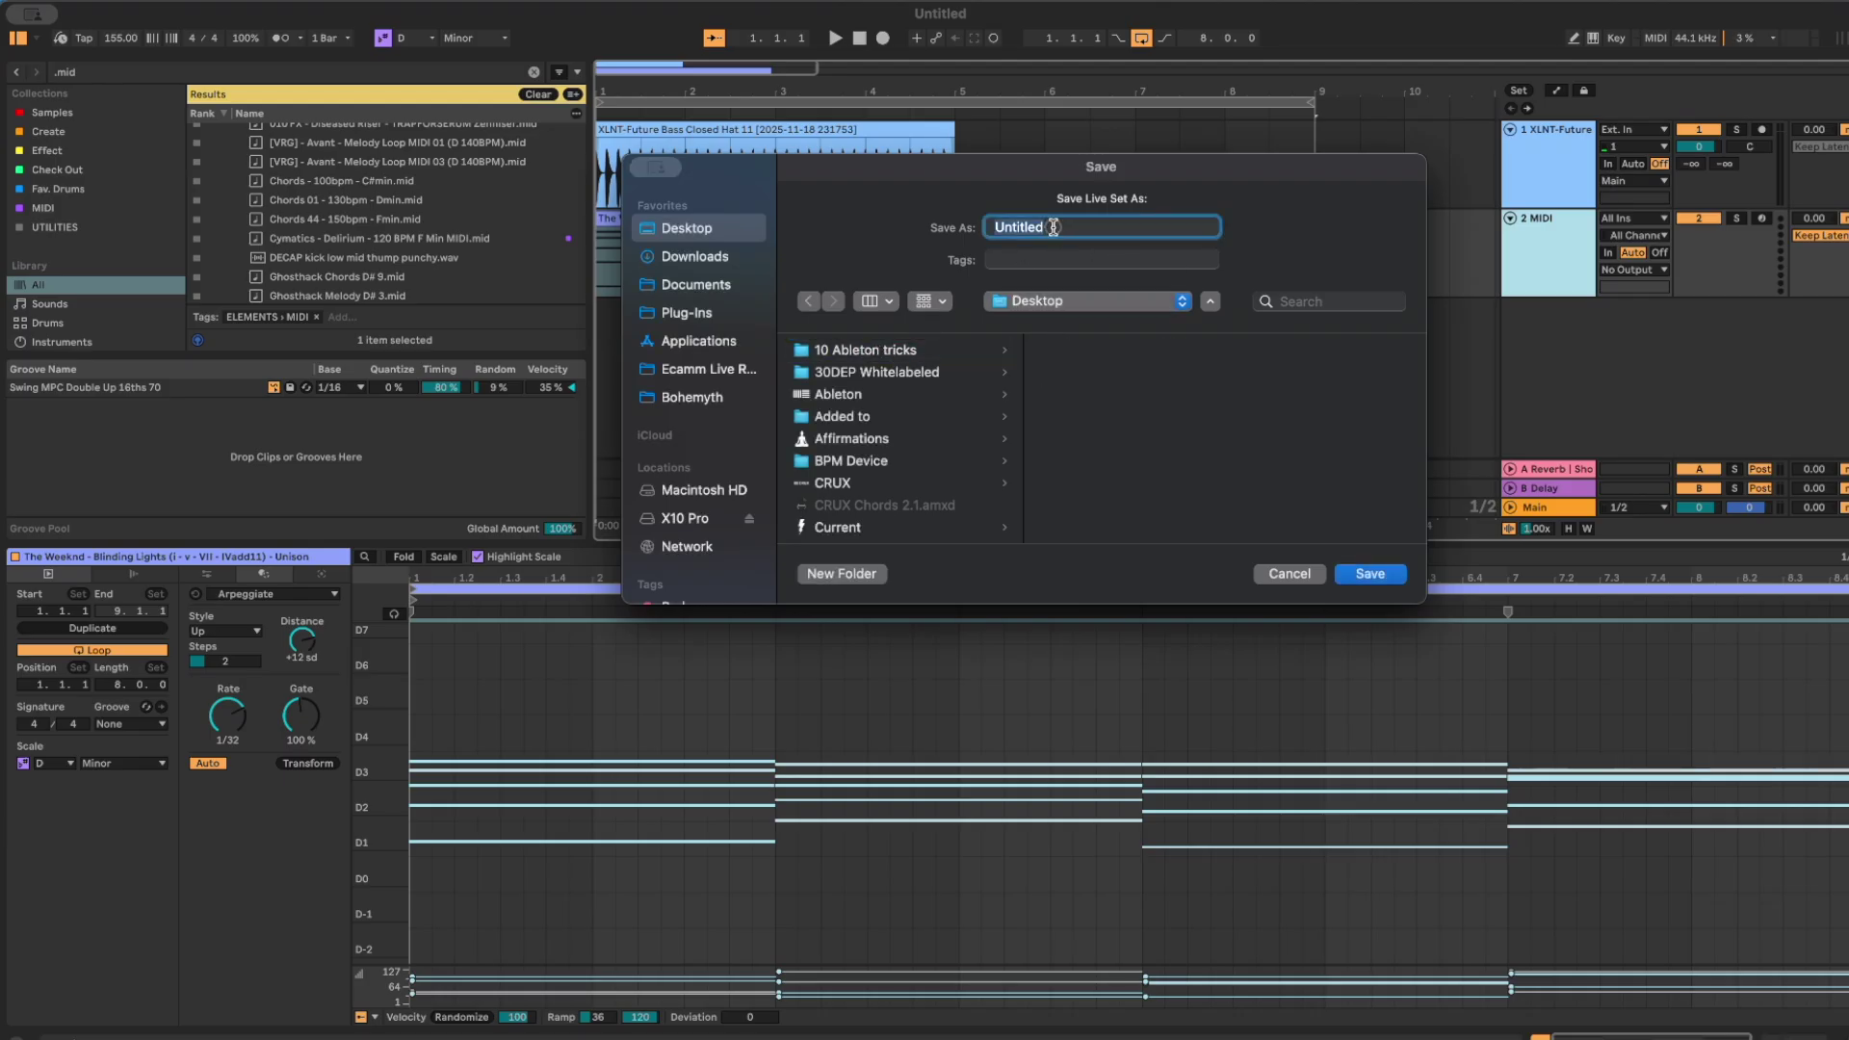
type("10 tips")
left_click(1368, 574)
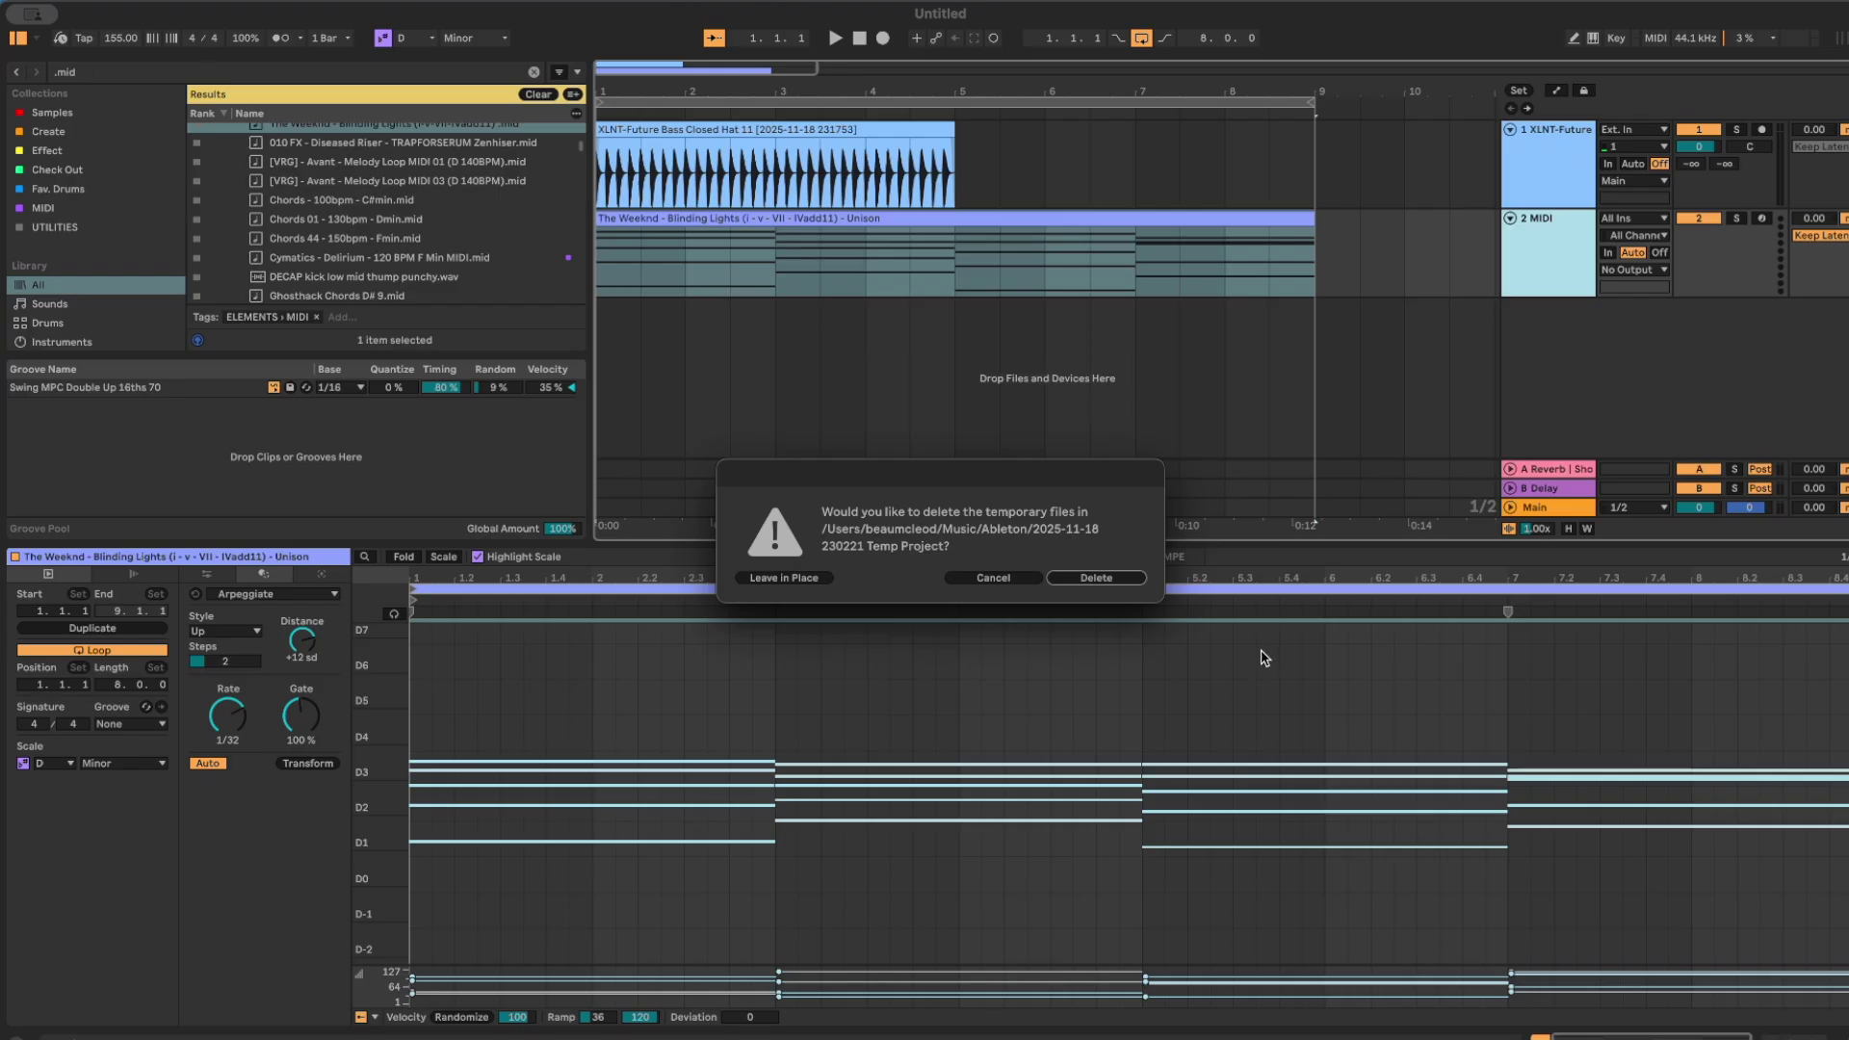
left_click(785, 578)
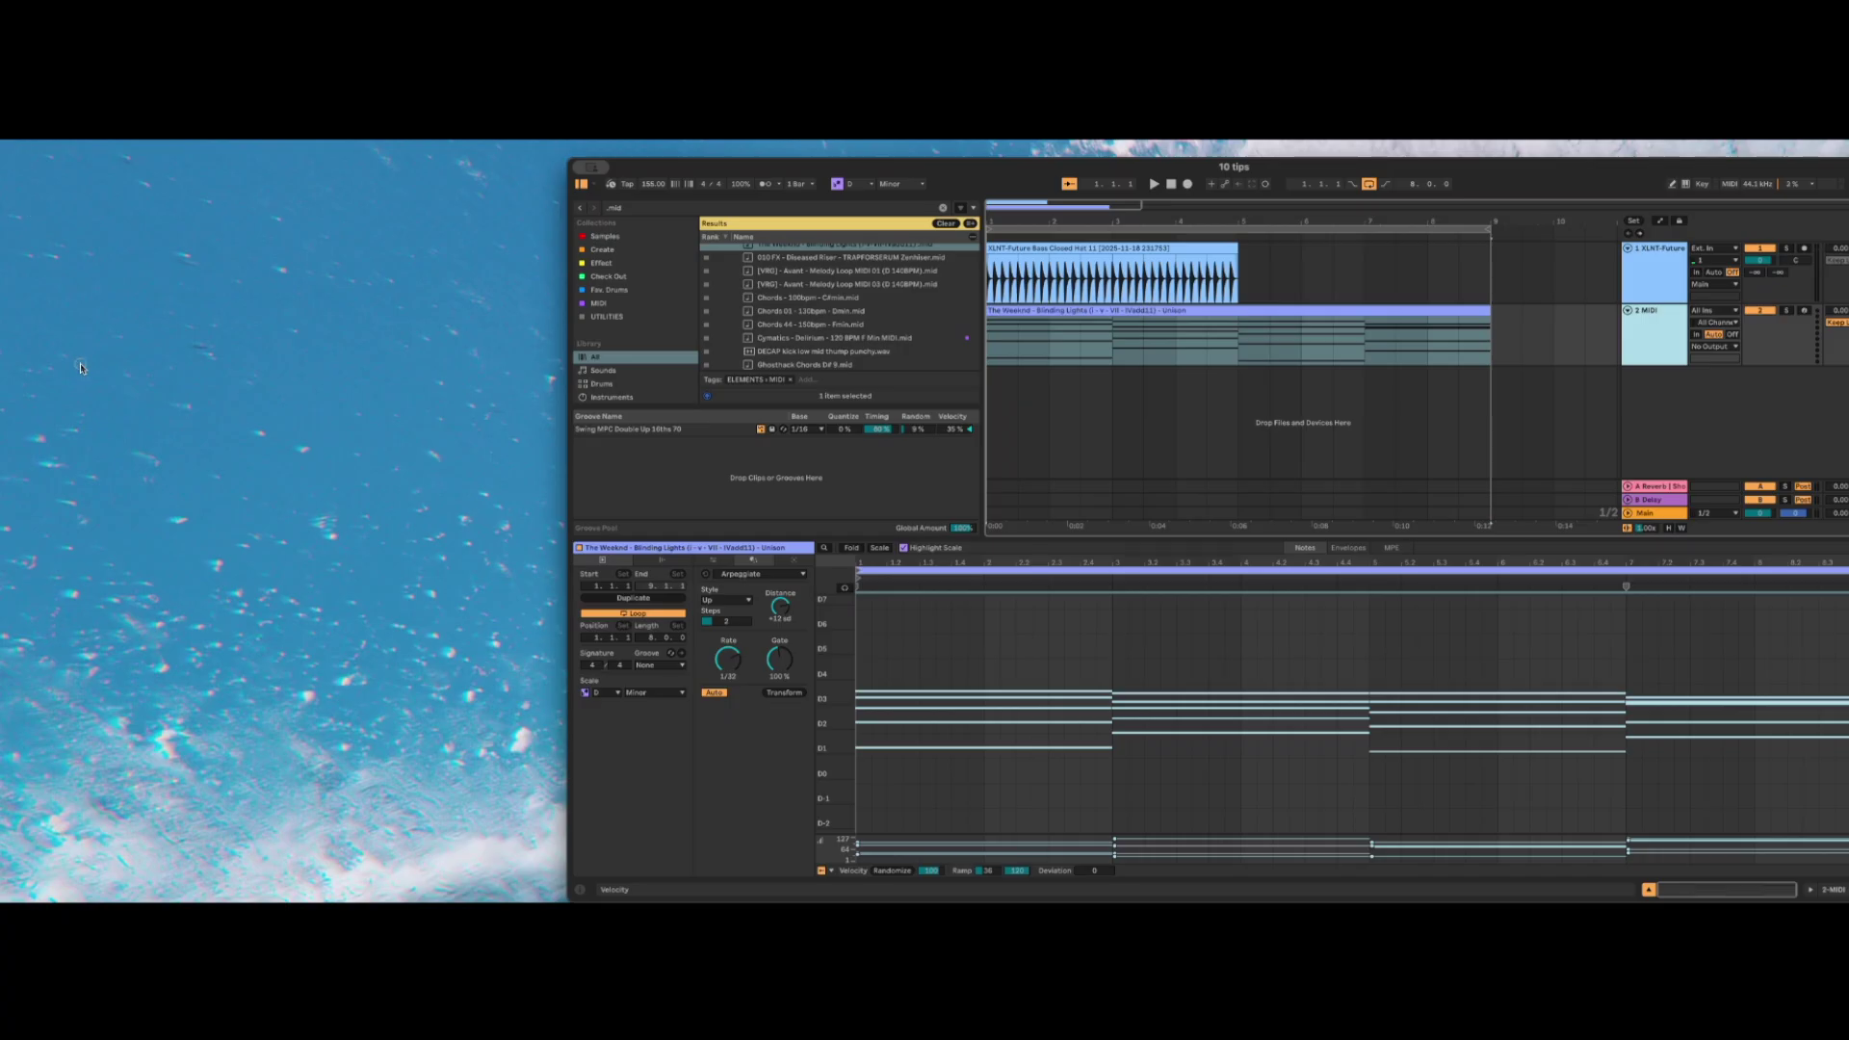
Collect and save all used media files into the project, including every source, and leave the temporary files in place.
left_click(82, 369)
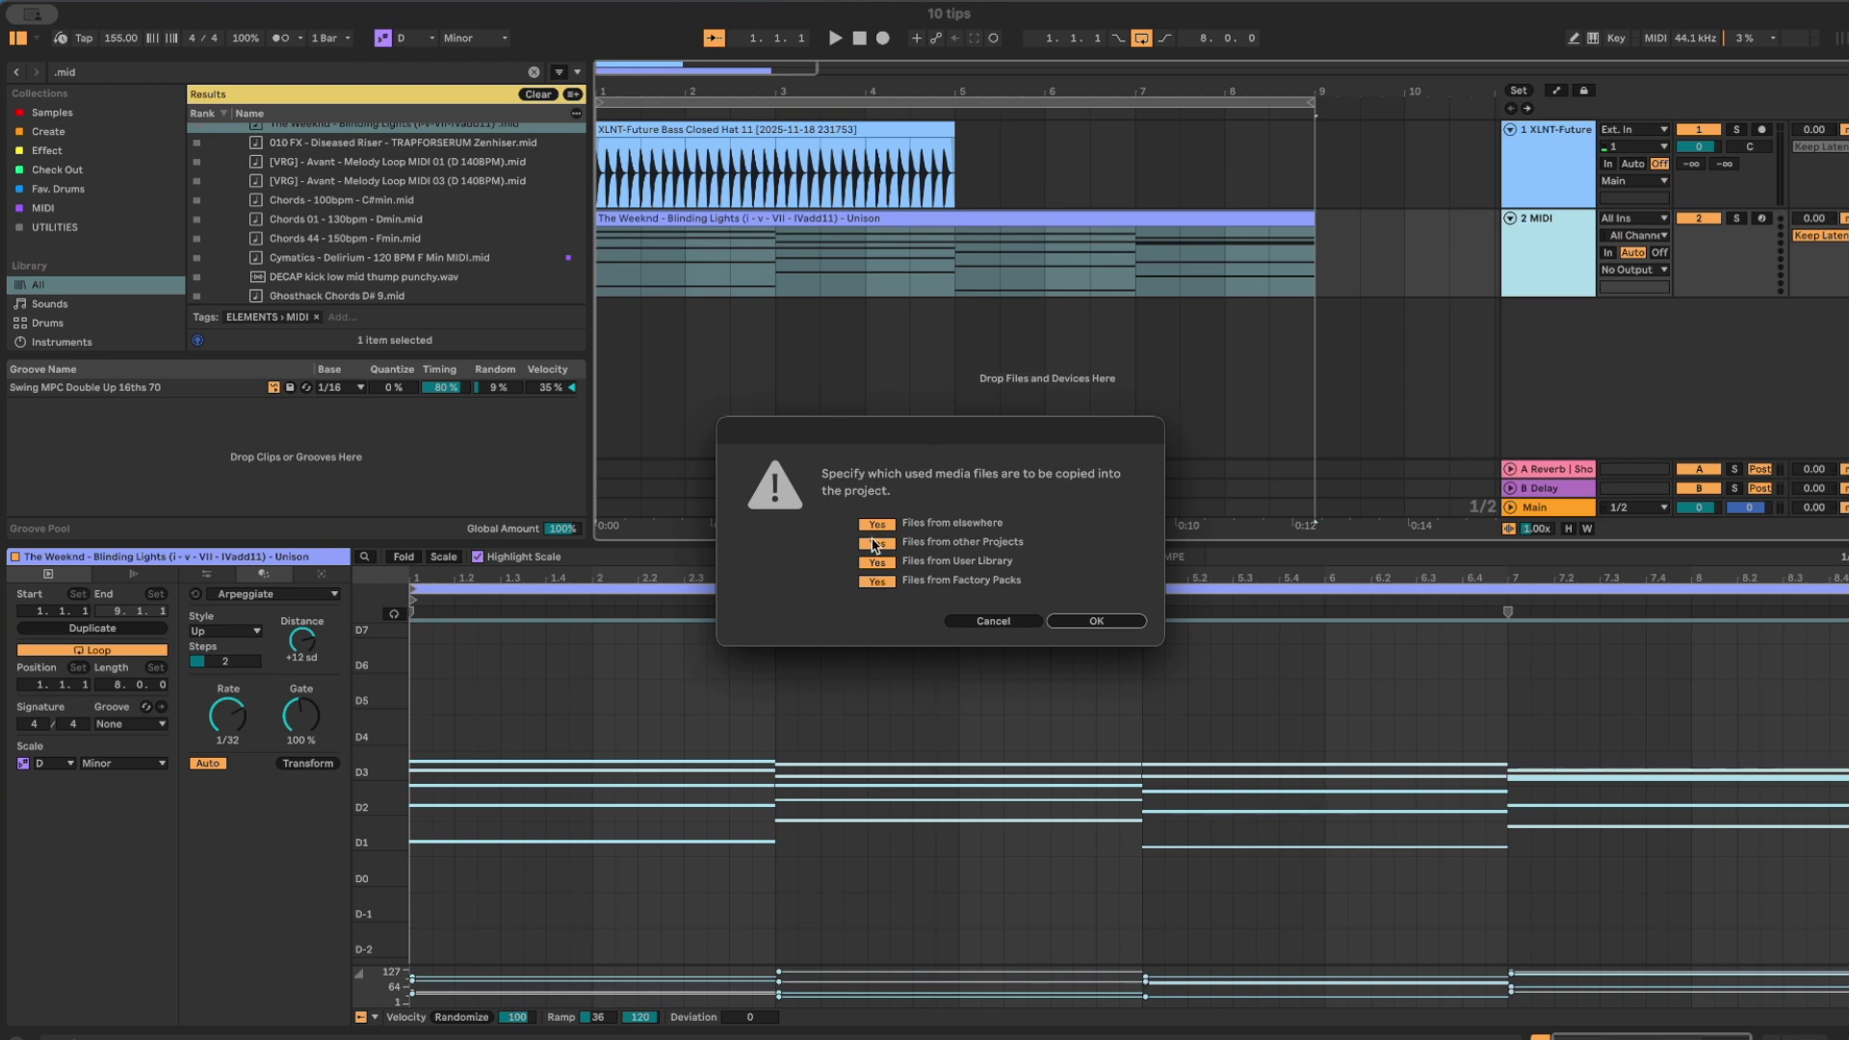
left_click(1083, 621)
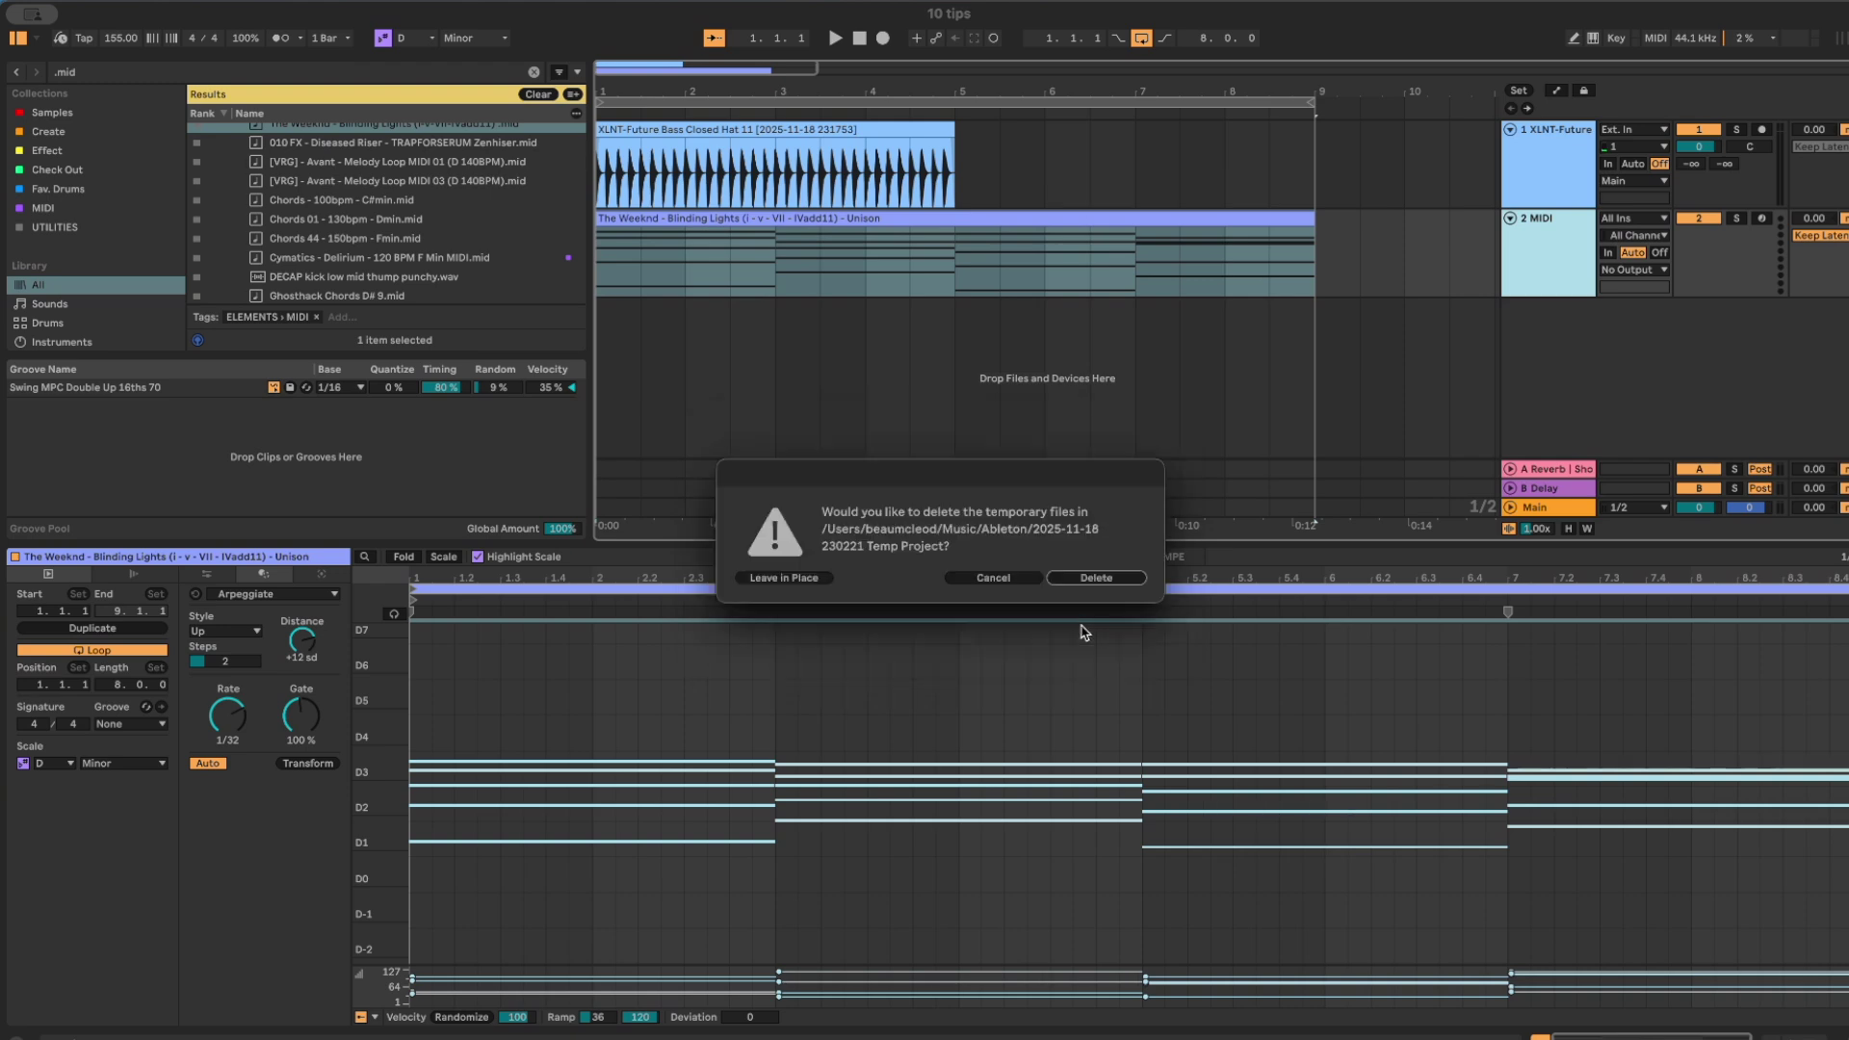
left_click(776, 578)
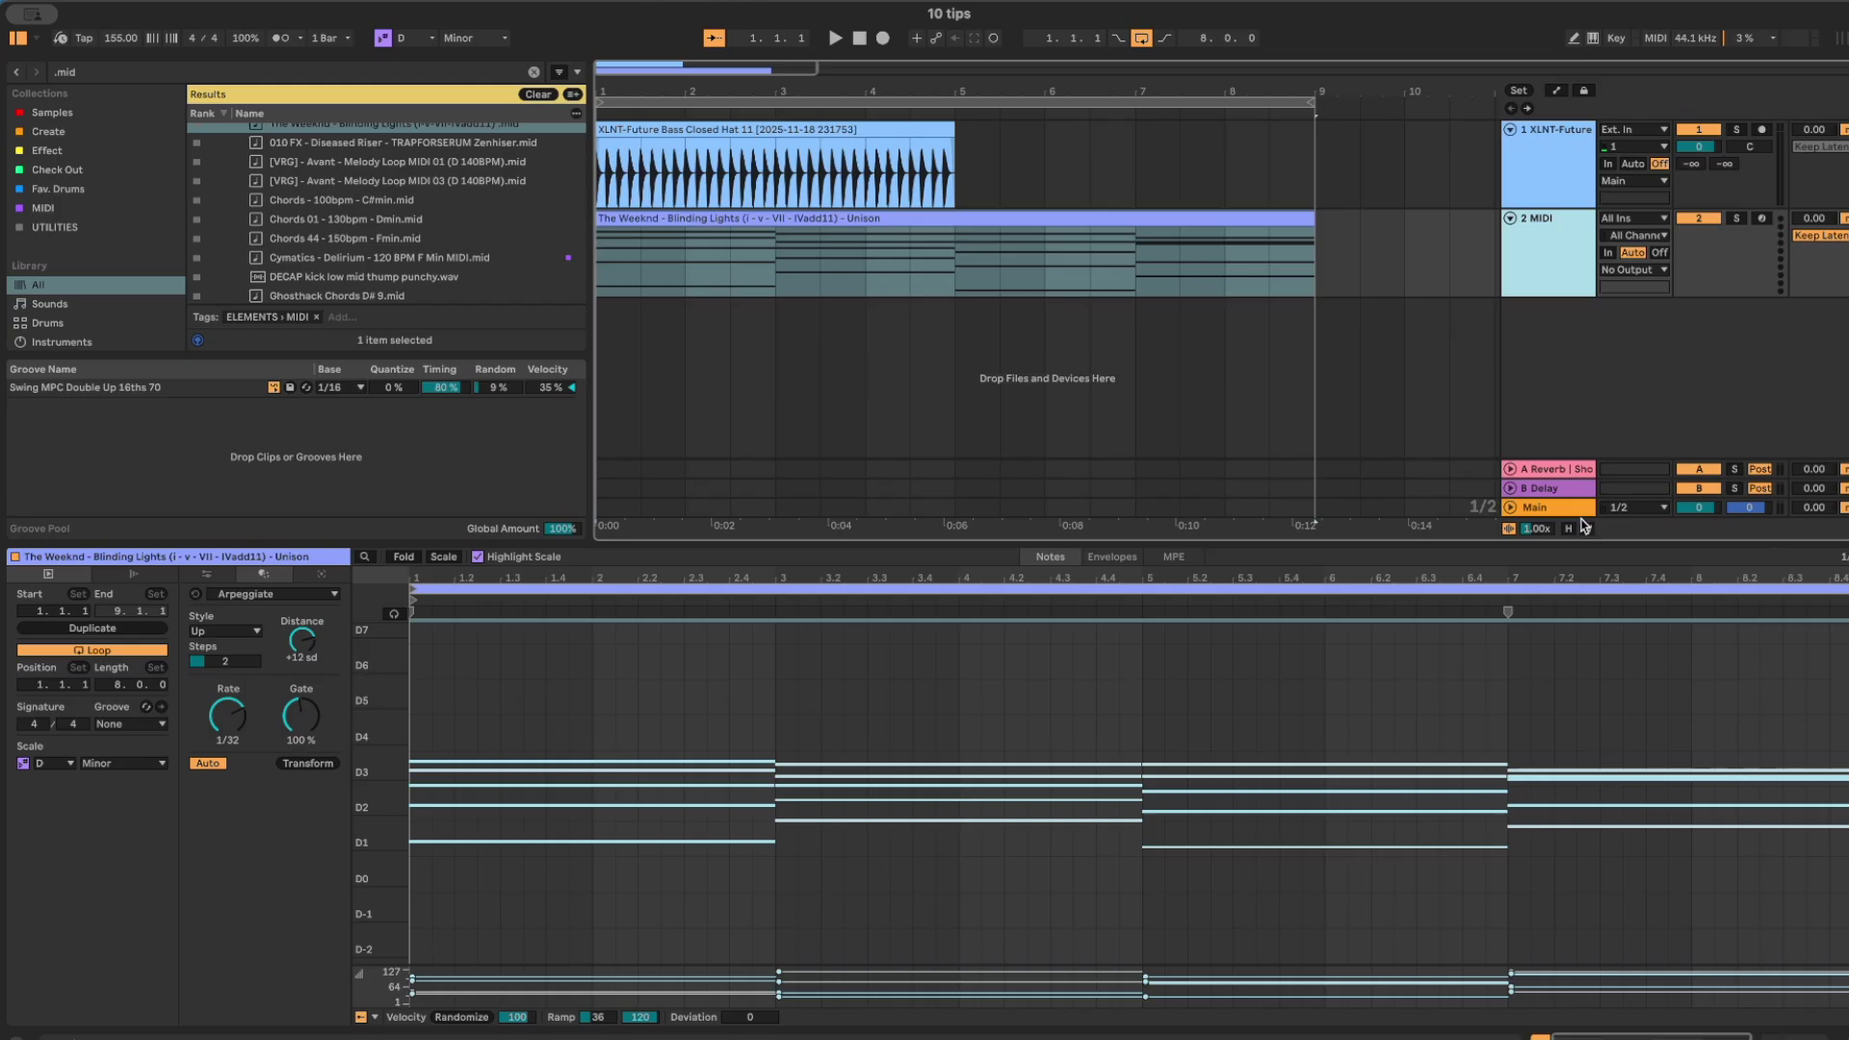
Select the Reverb and Delay return tracks and show the Delay track's device.
left_click(1558, 474)
left_click(1553, 490)
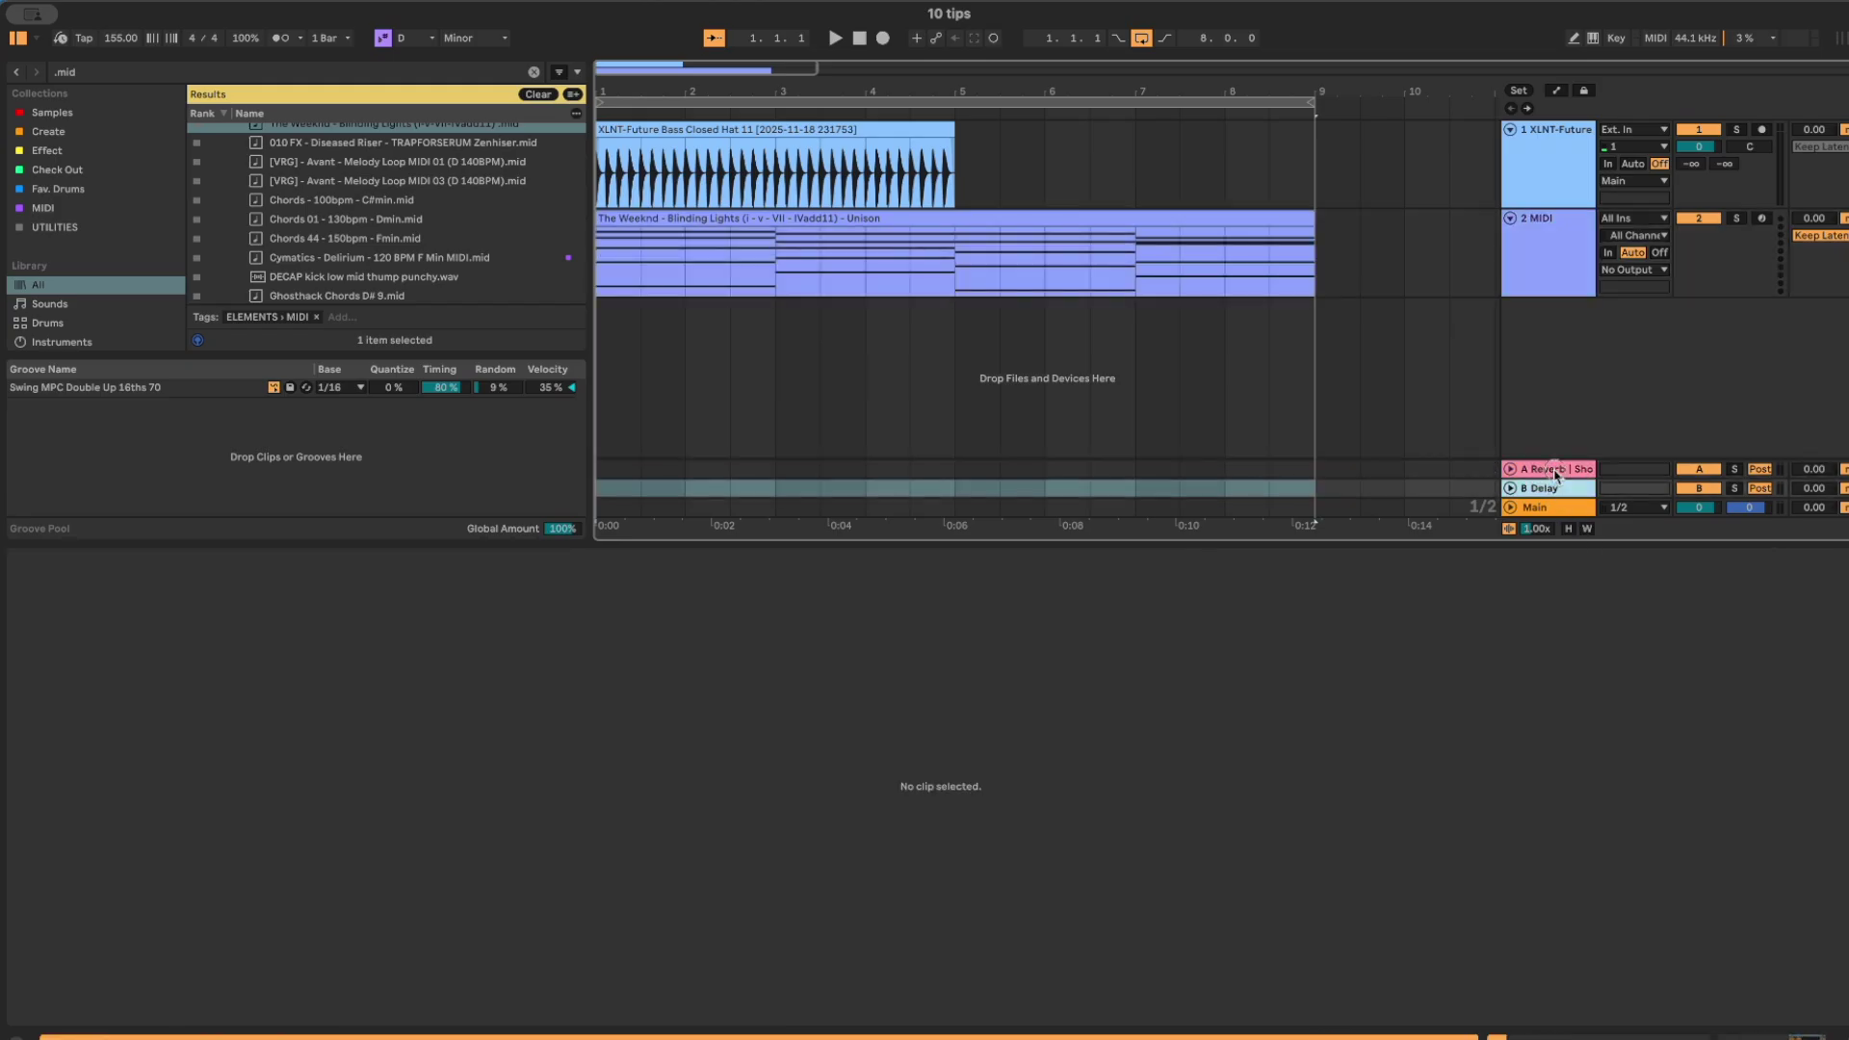
double_click(1548, 468)
left_click(1555, 776)
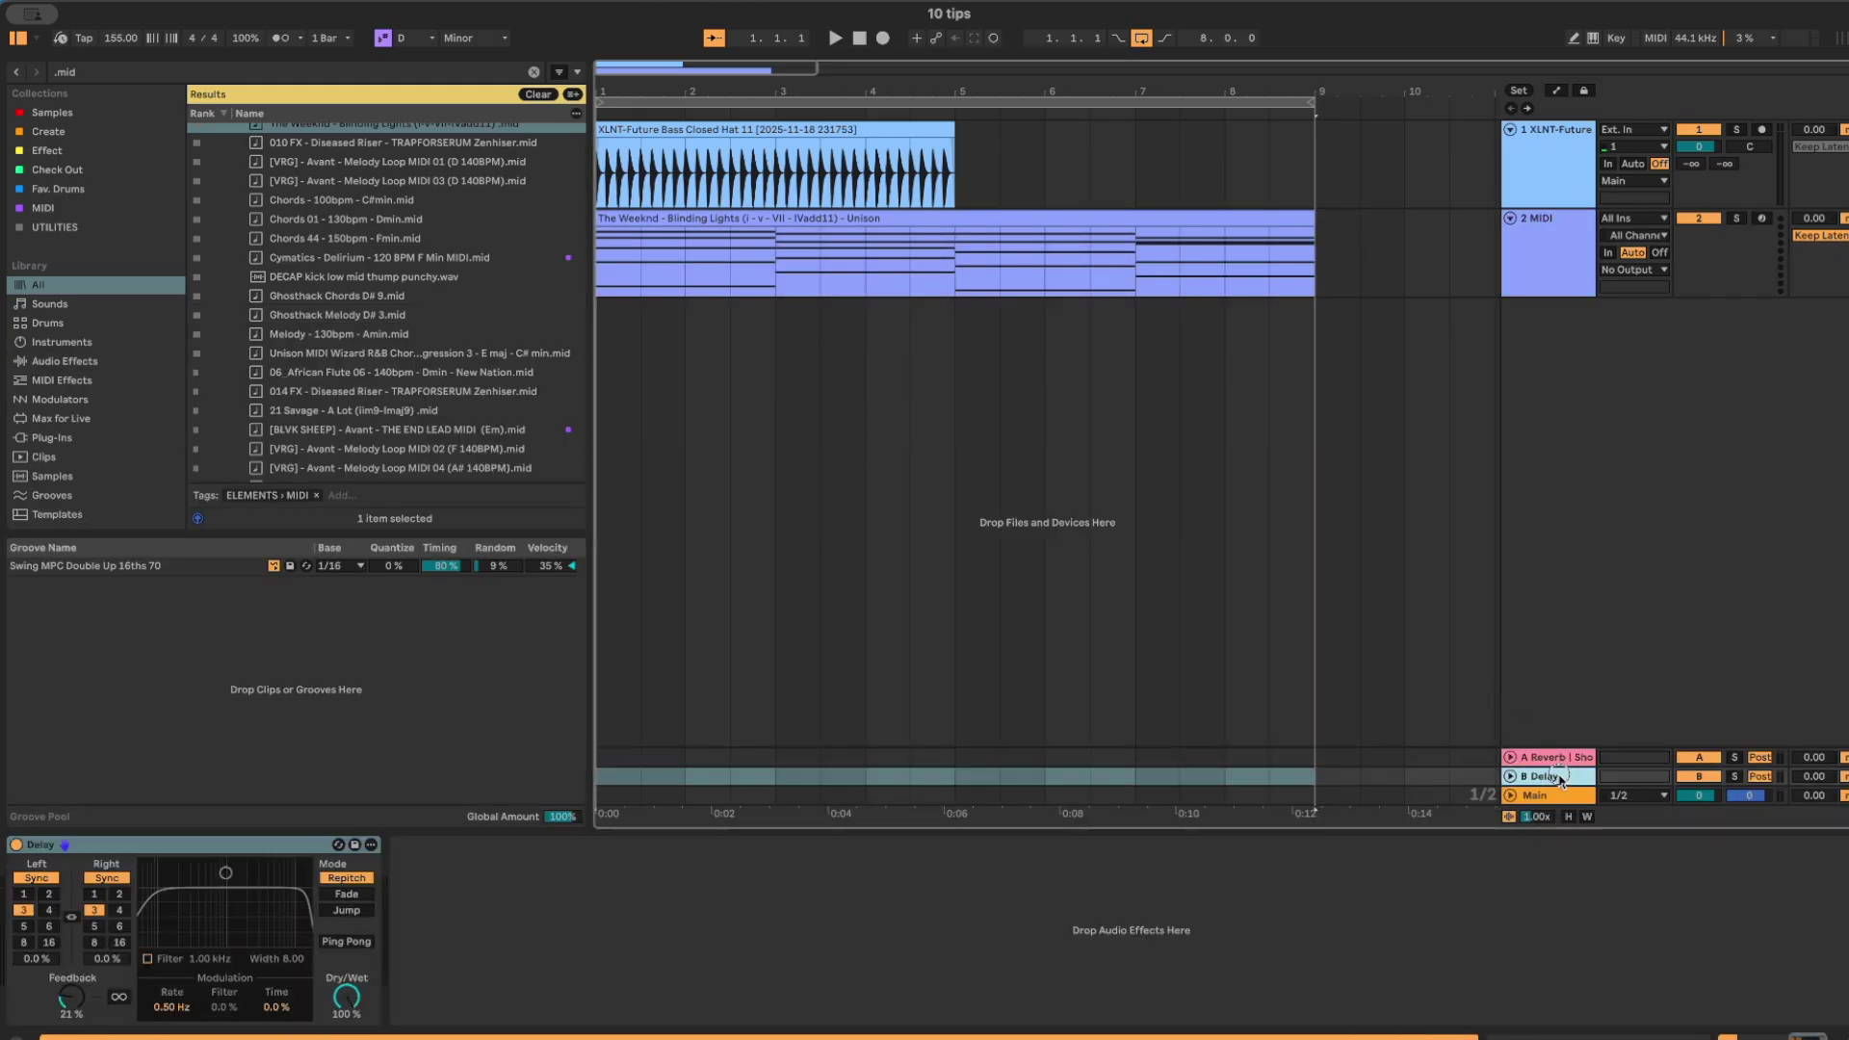
Rename the MIDI track to 1 and the closed hat audio track to 2.
left_click(1517, 166)
left_click(1529, 281)
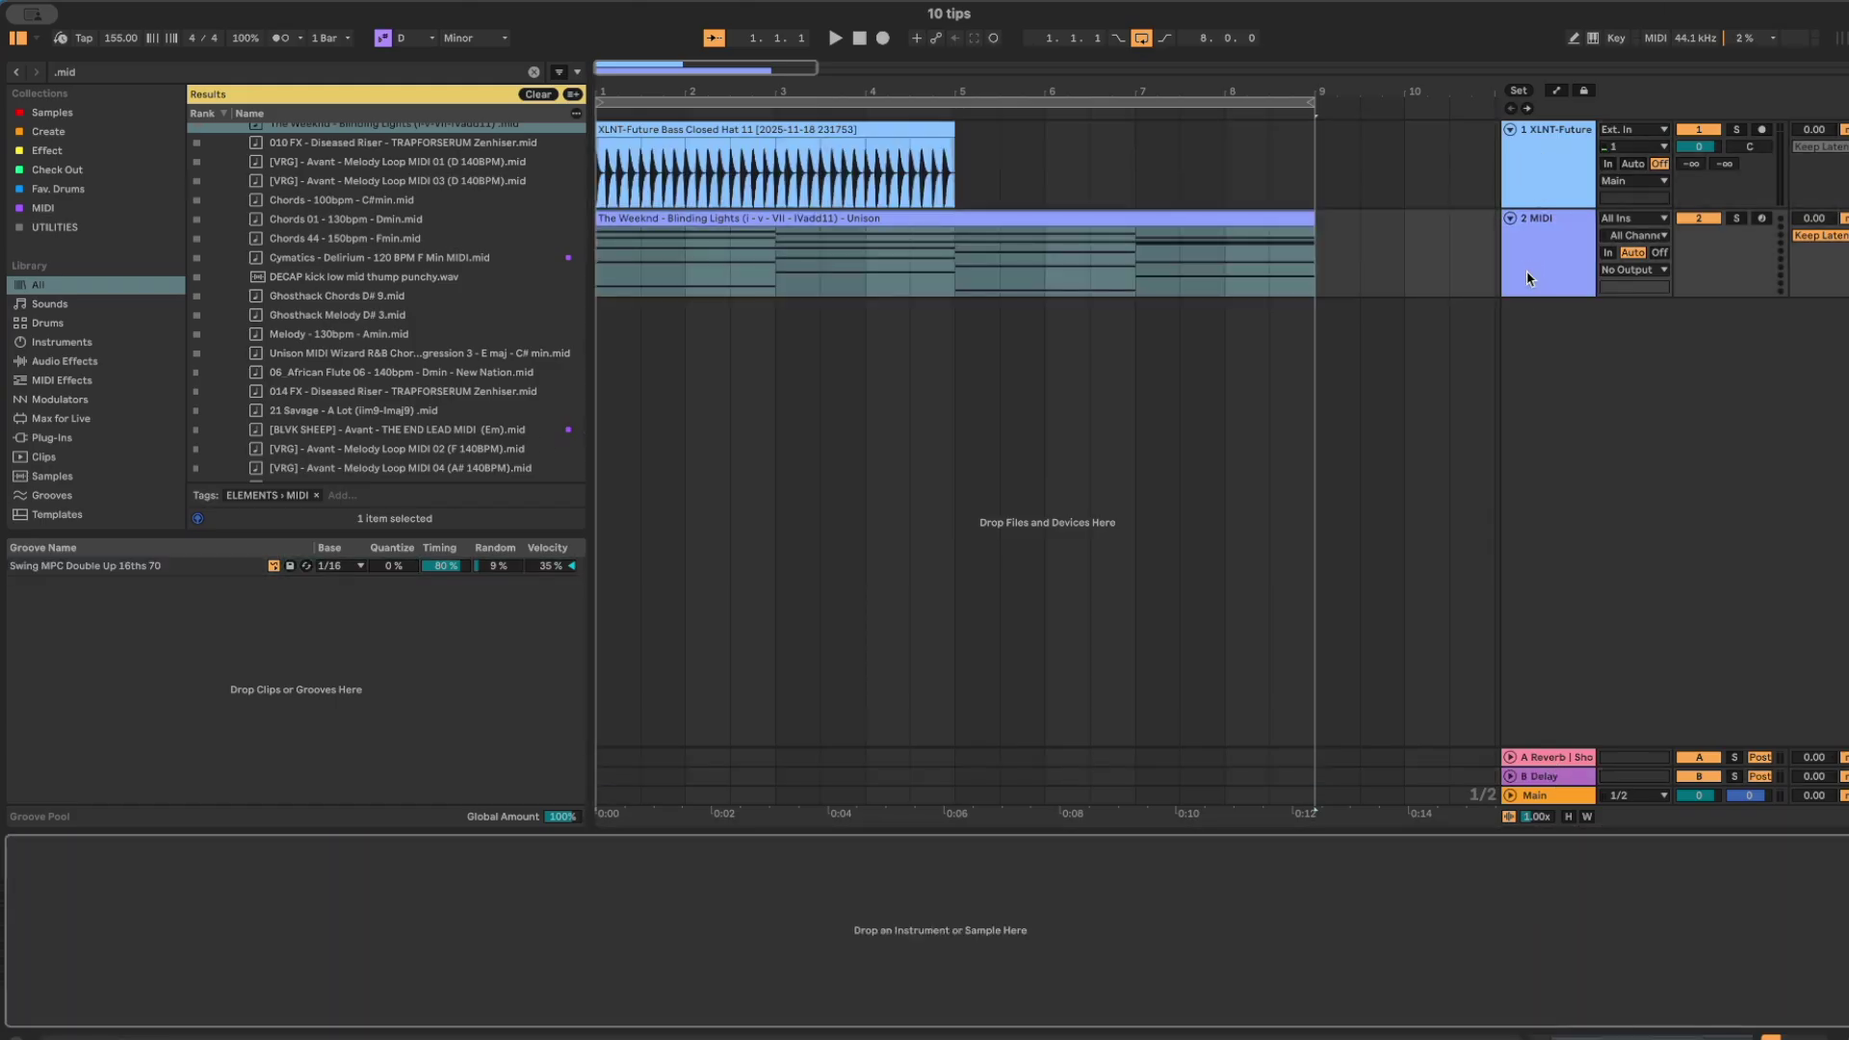
left_click(1580, 242)
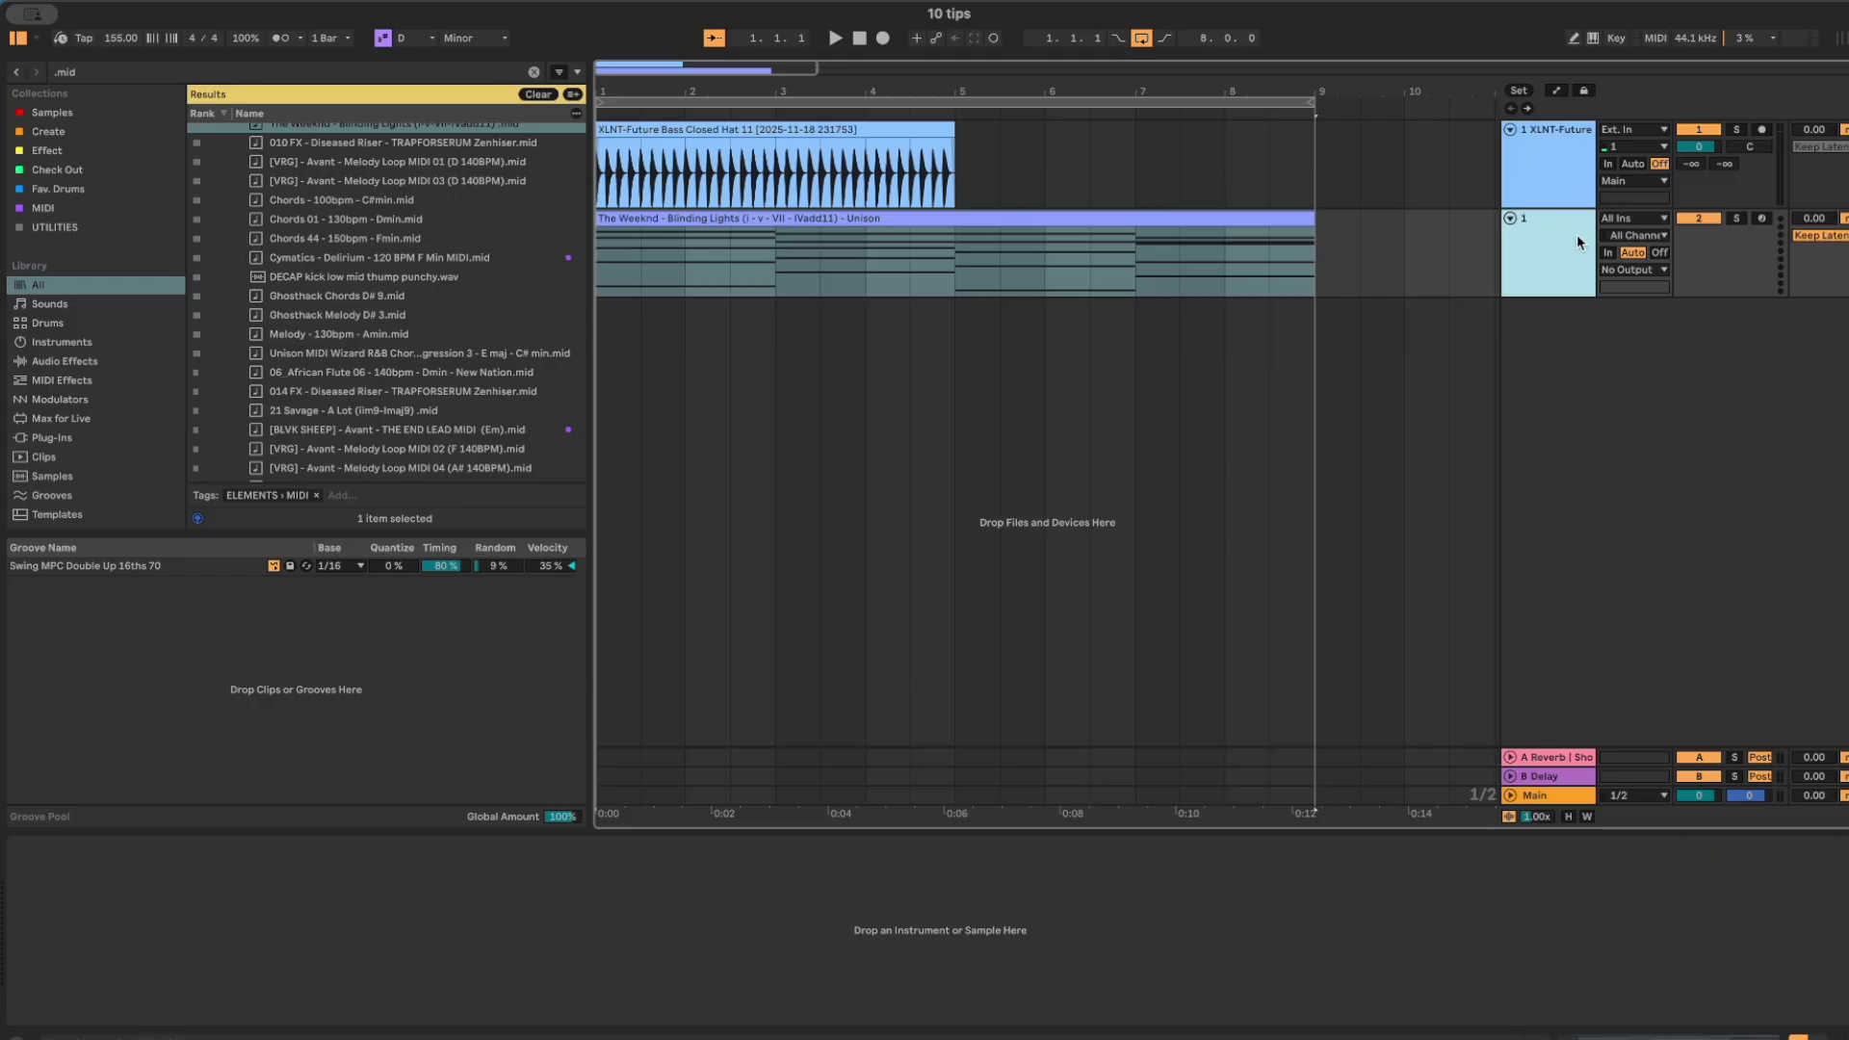
left_click(1538, 177)
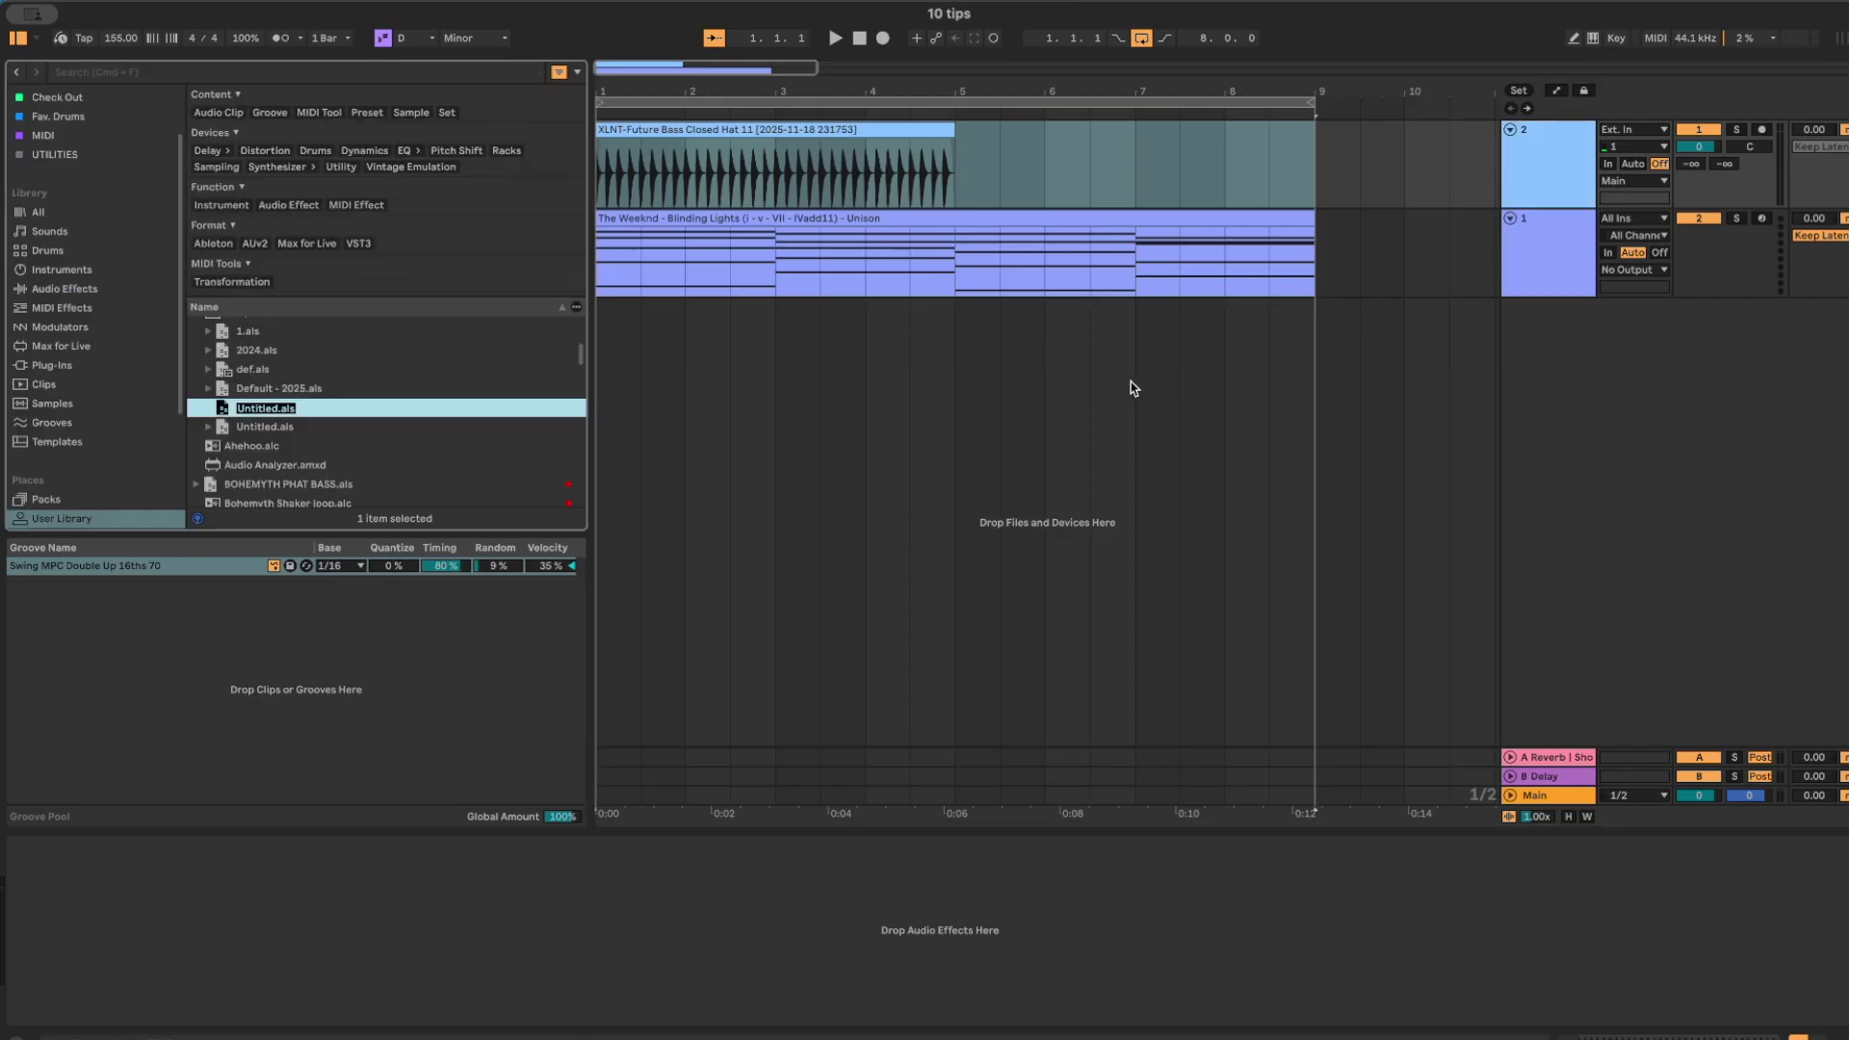
Save the current set into the User Library under the suggested name.
key("Return")
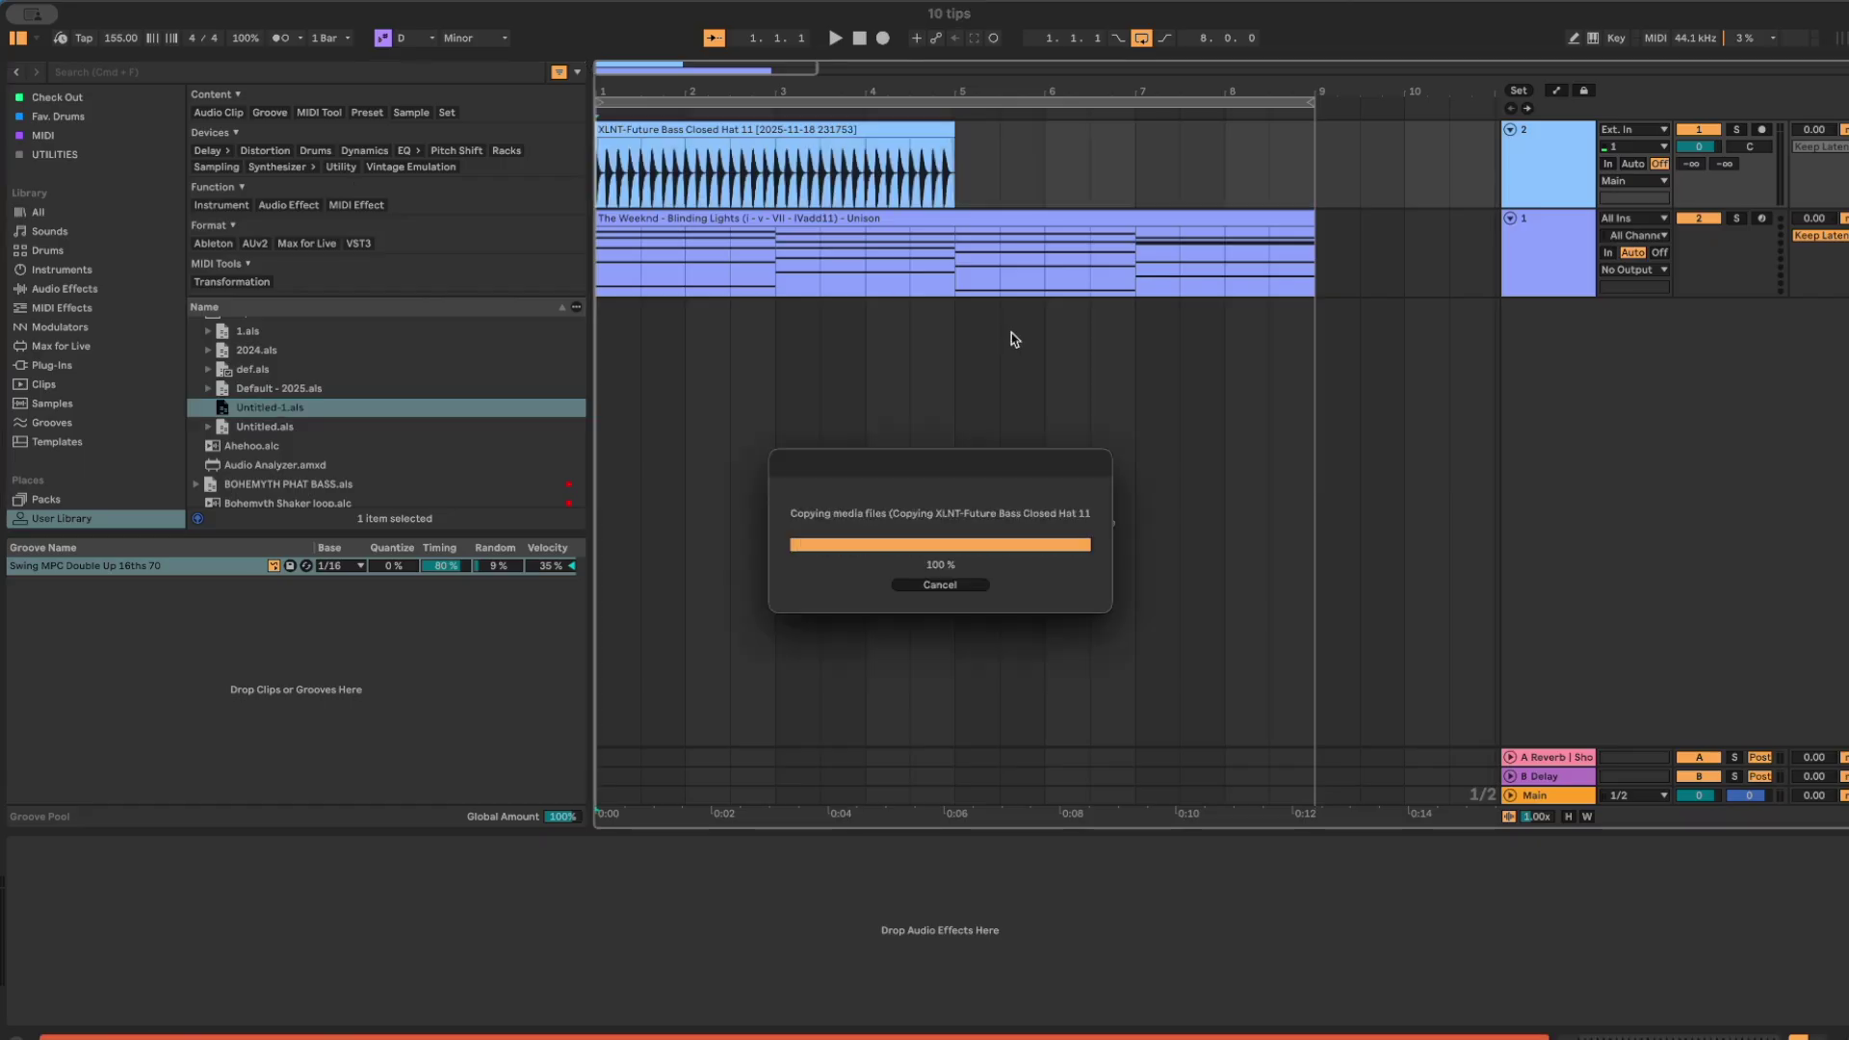